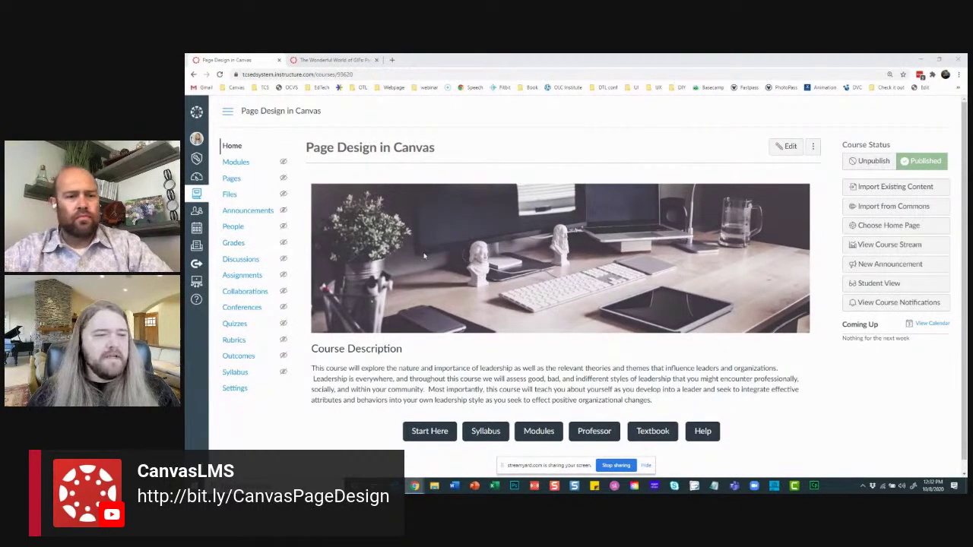
scroll(425, 259, "down", 1)
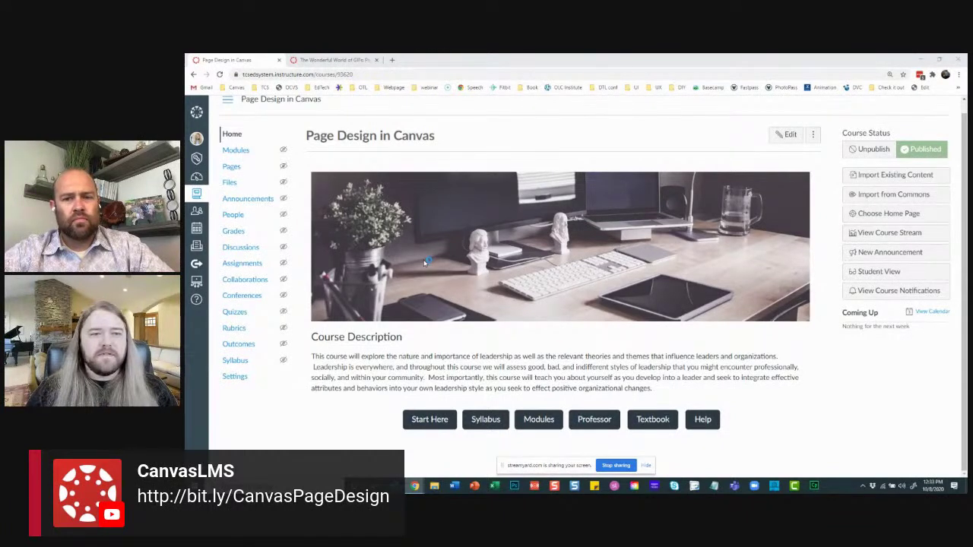
scroll(426, 262, "up", 1)
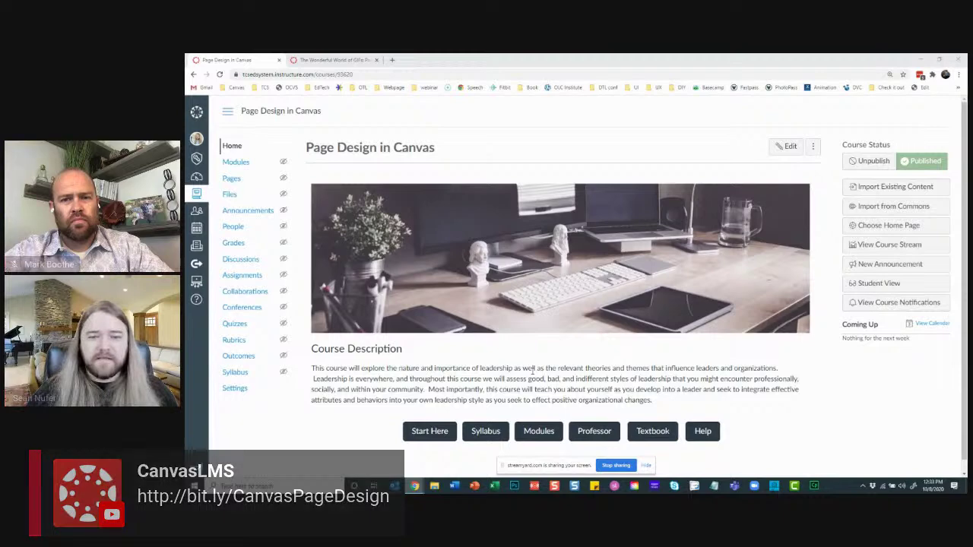
scroll(527, 351, "down", 1)
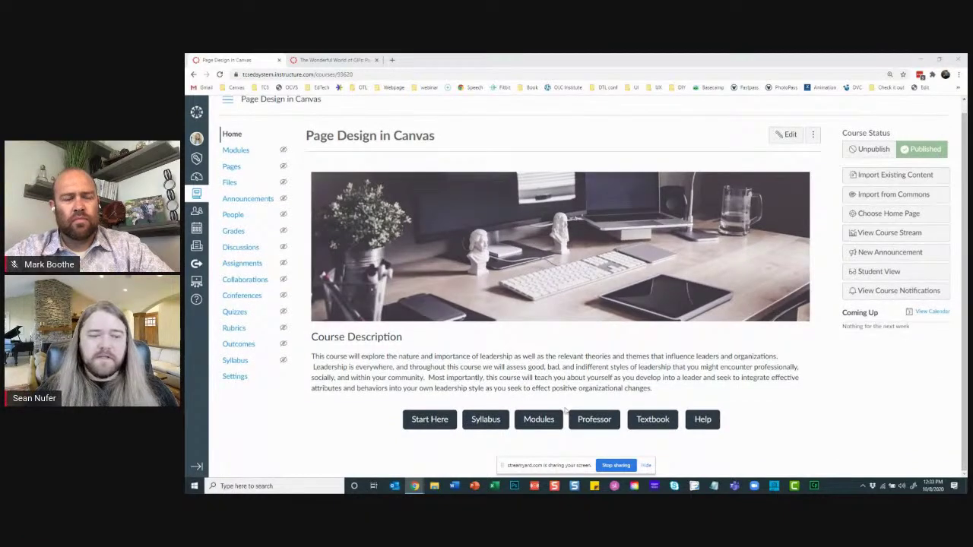
scroll(554, 387, "up", 1)
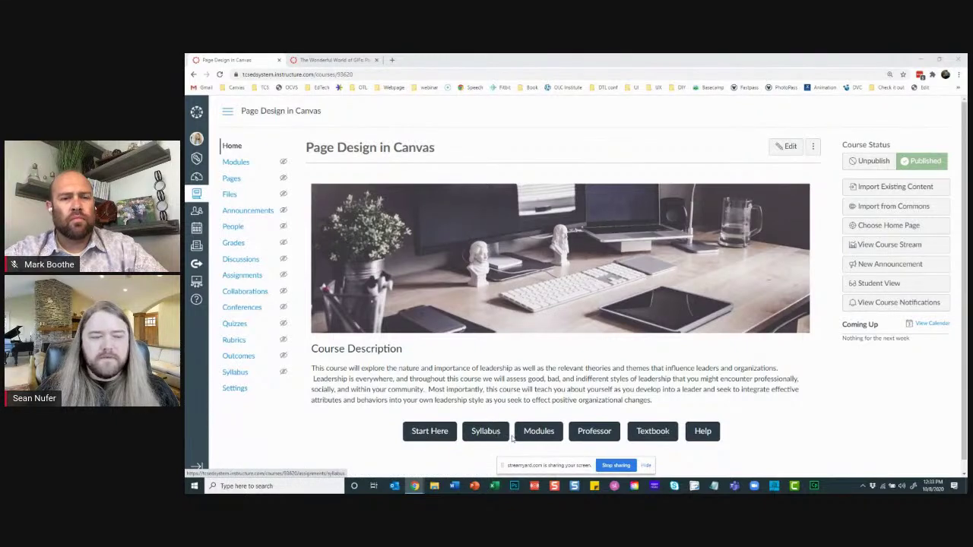
Step: View the Professor, Textbook and Help pop-ups on the course home page, closing each one after reading it
left_click(601, 433)
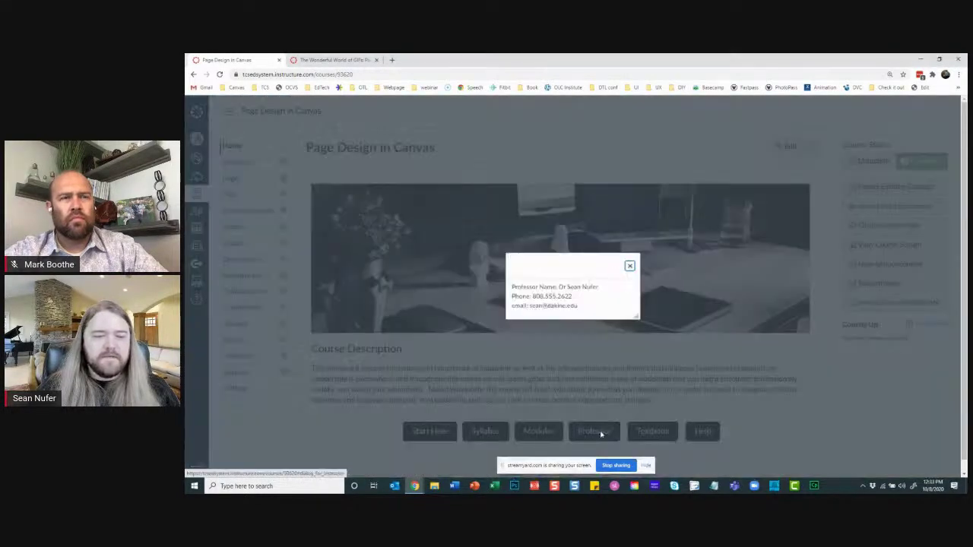
left_click(630, 268)
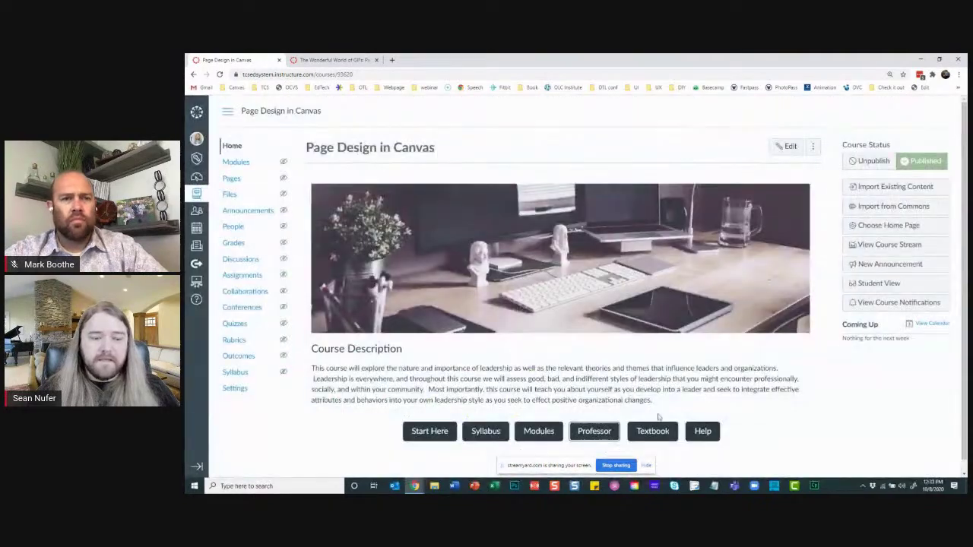
left_click(657, 430)
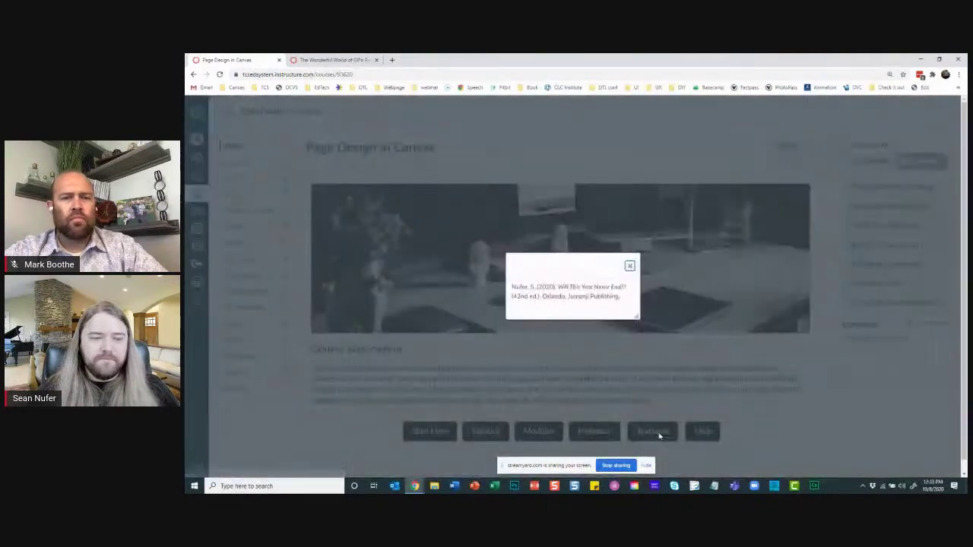
left_click(629, 267)
left_click(703, 430)
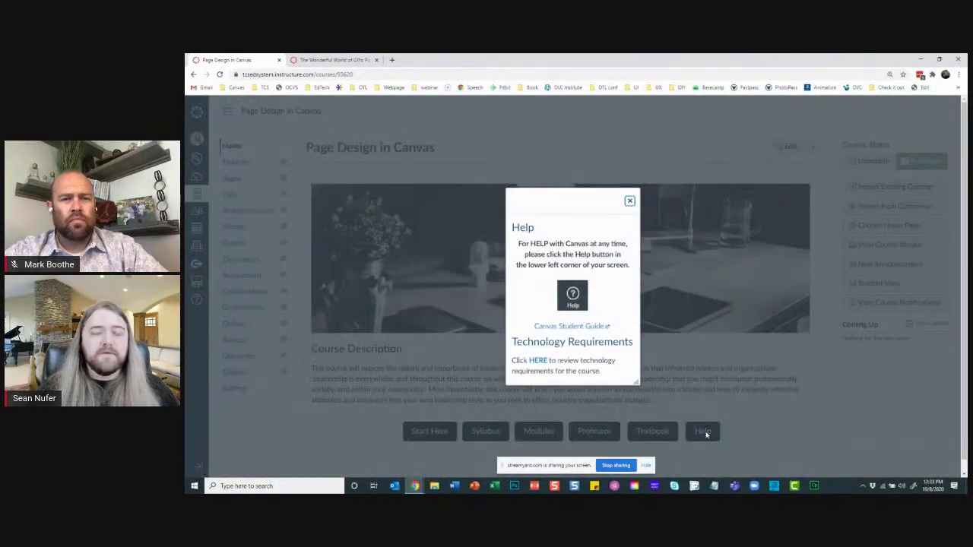
left_click(630, 201)
left_click(651, 431)
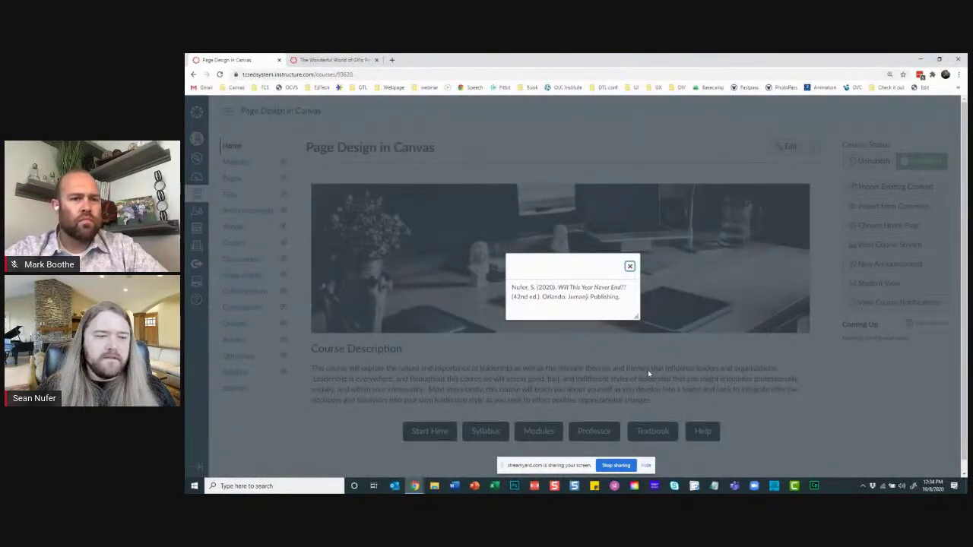
left_click(630, 266)
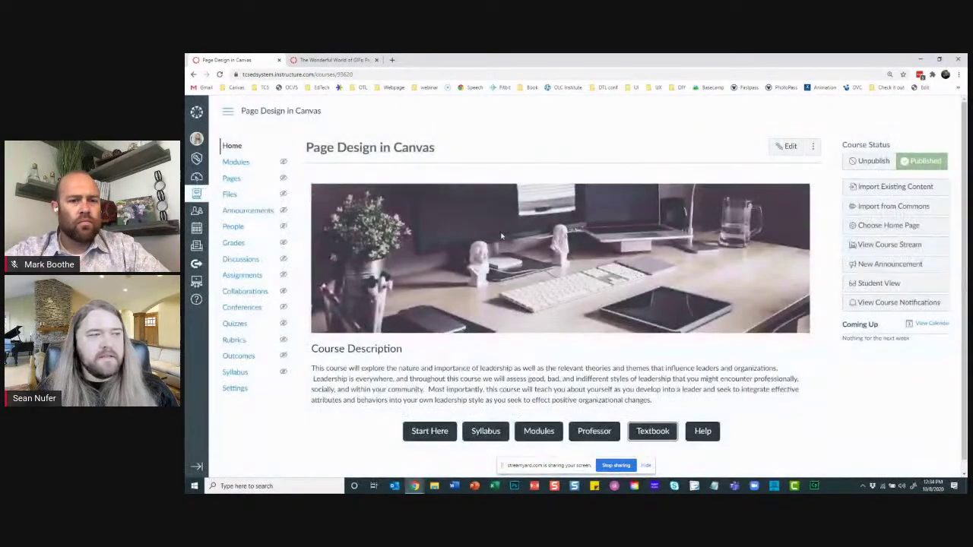
Step: Visit the course's Modules page from the course navigation and from the home page's own link, and look through the module list
left_click(236, 163)
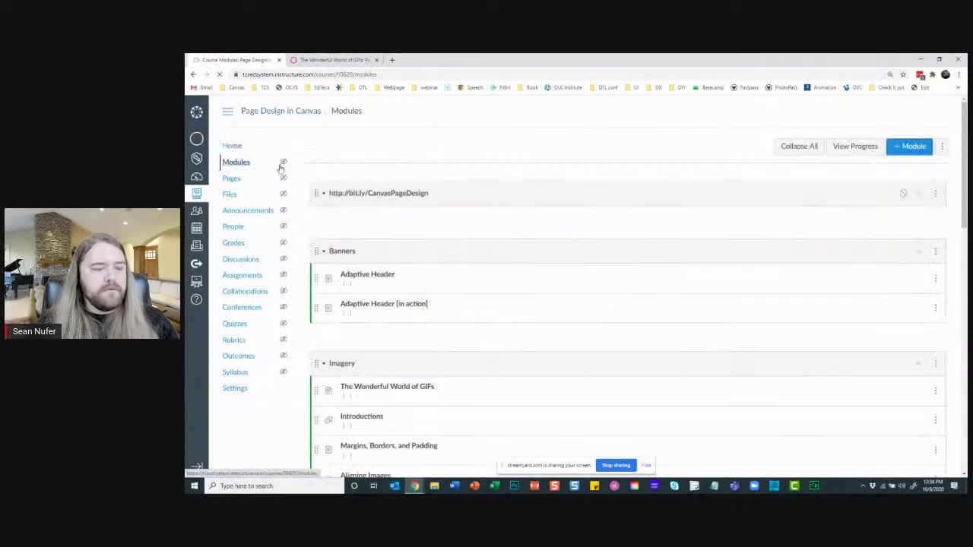
left_click(233, 147)
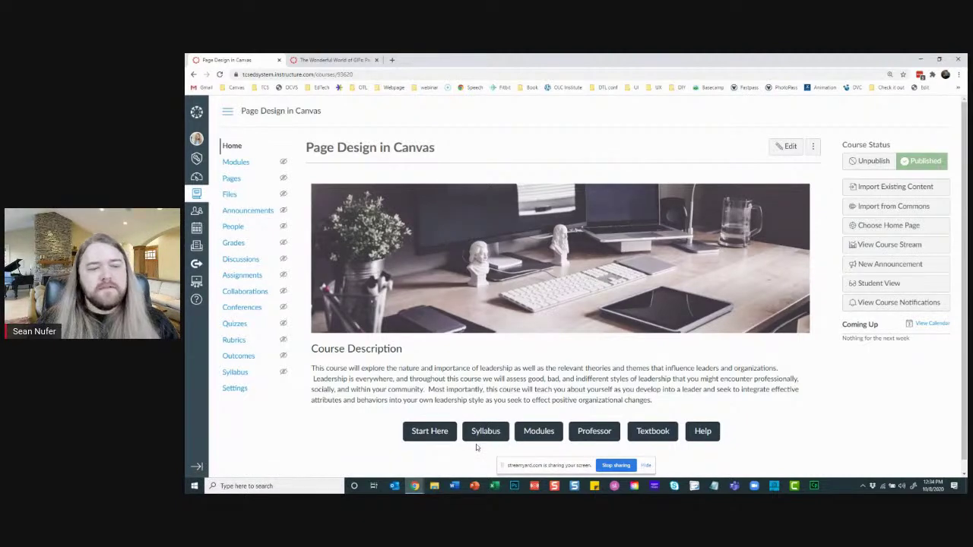
left_click(545, 435)
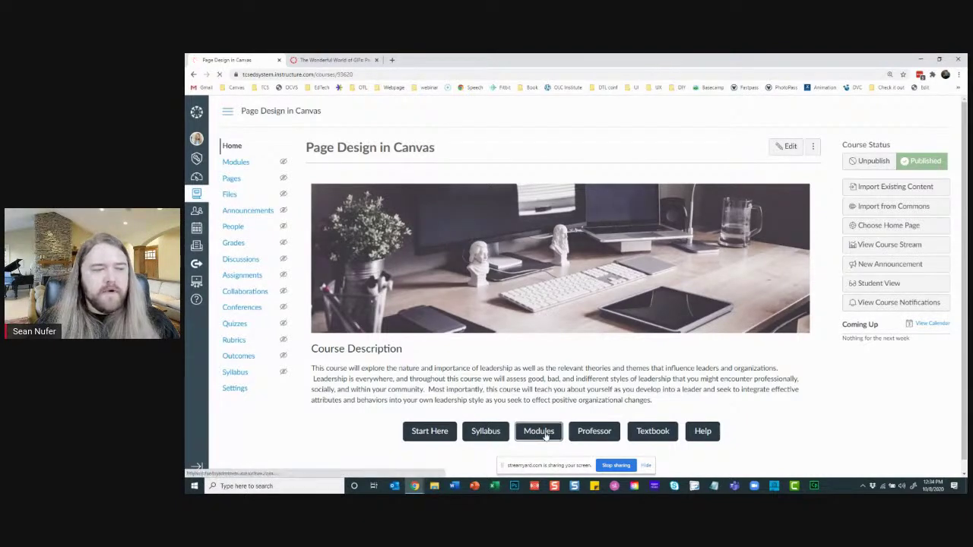
scroll(545, 435, "down", 3)
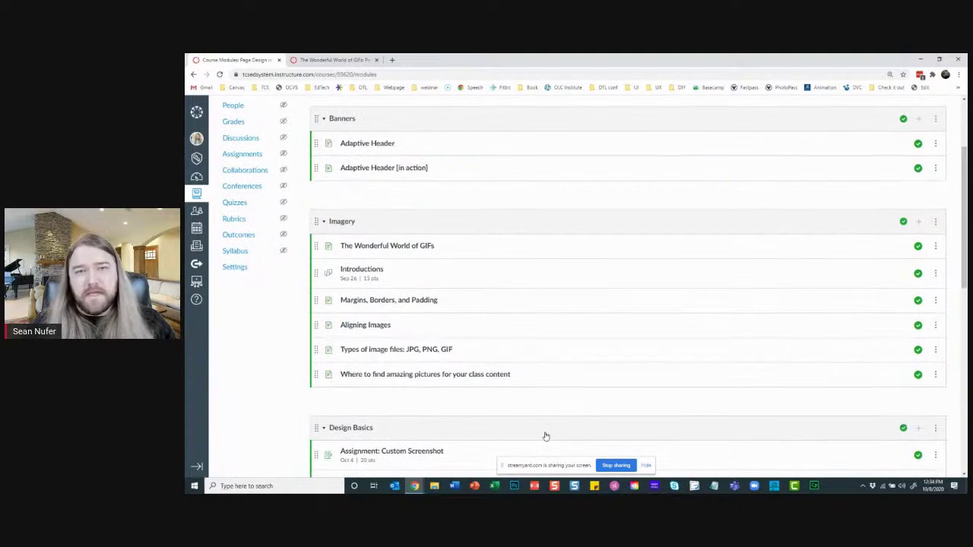
scroll(436, 241, "up", 2)
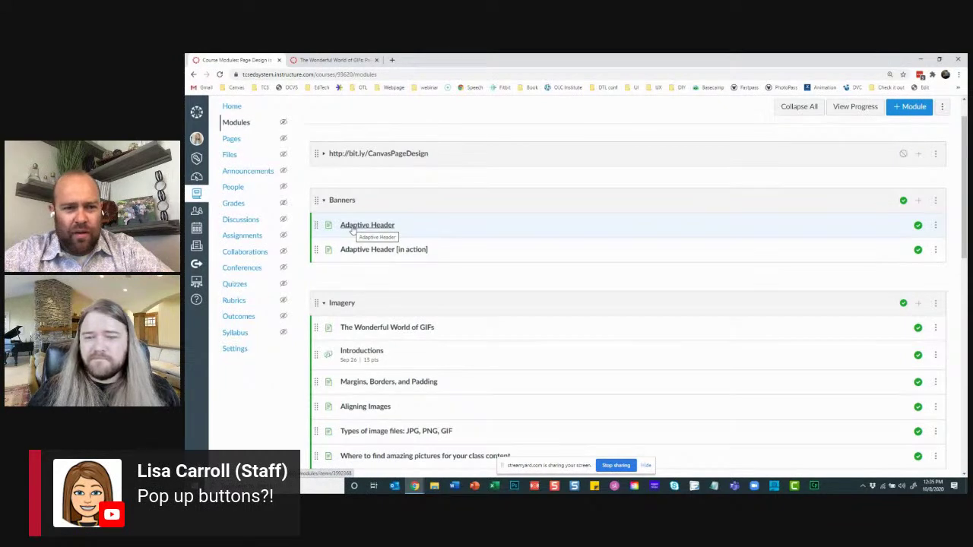
Step: Return to the course home page, open it for editing and show its HTML code
left_click(233, 108)
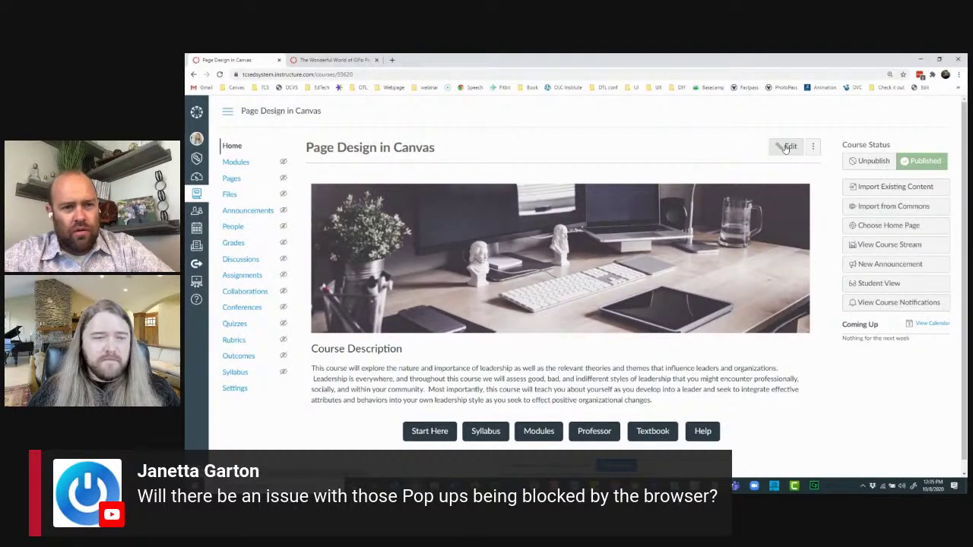
left_click(784, 147)
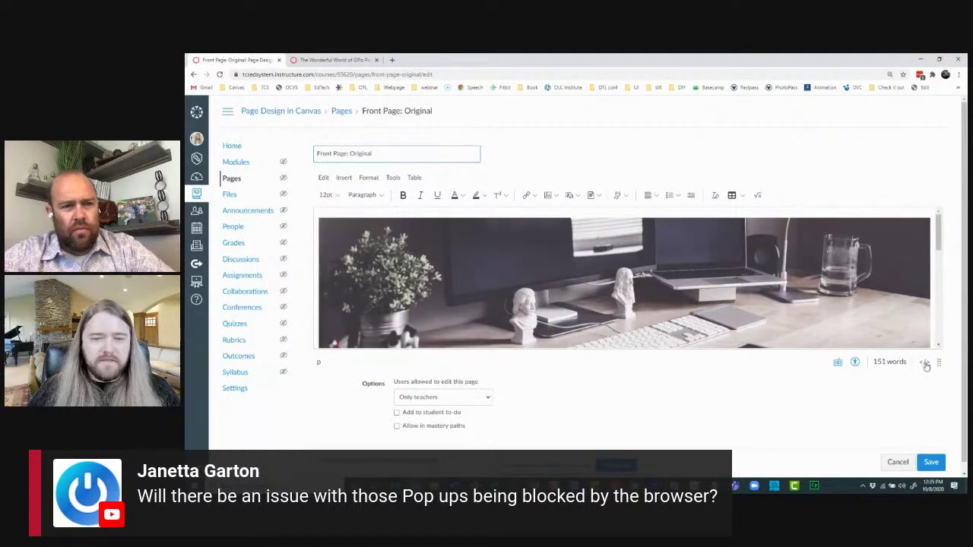
left_click(925, 362)
scroll(449, 296, "up", 1)
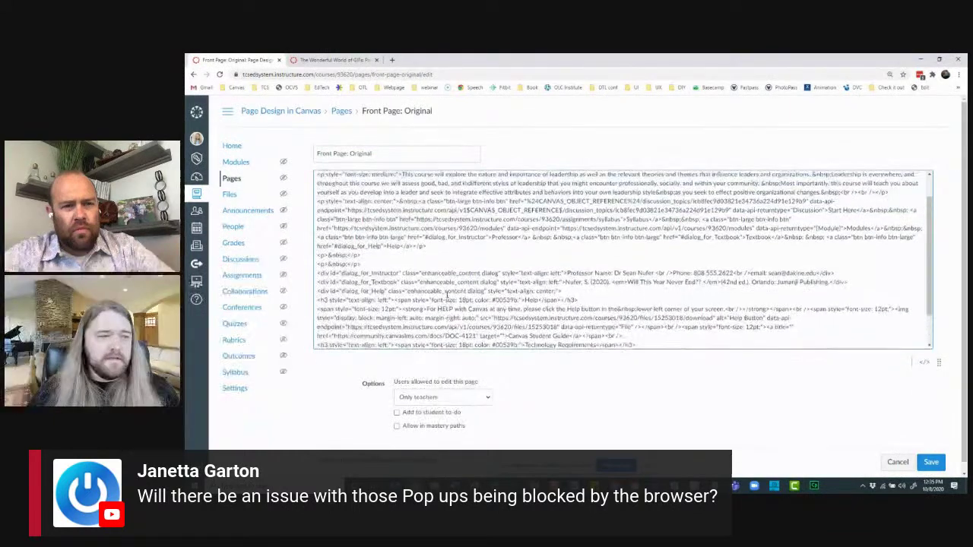
Step: Set the dialog_for_Instructor div apart in the HTML code with blank lines above and below it
left_click_drag(317, 272, 508, 273)
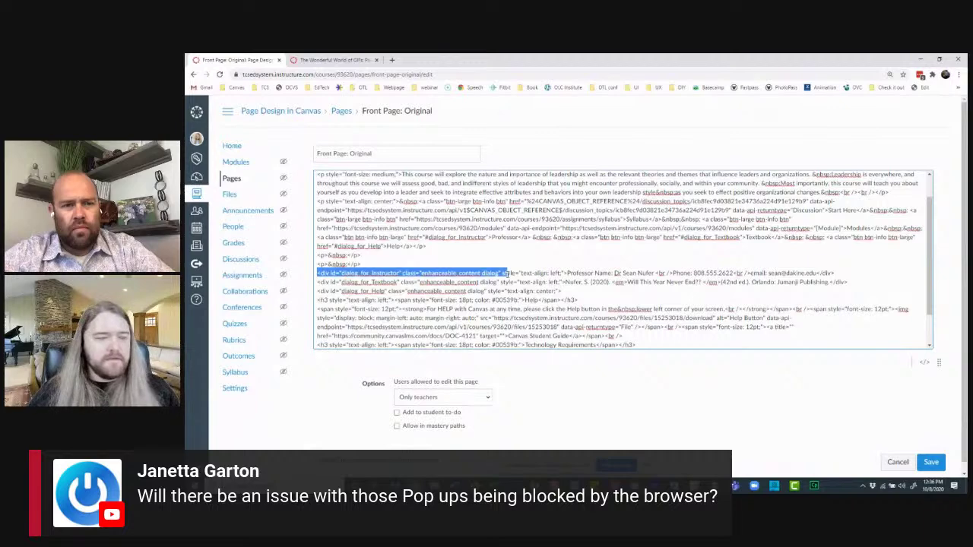
left_click(375, 264)
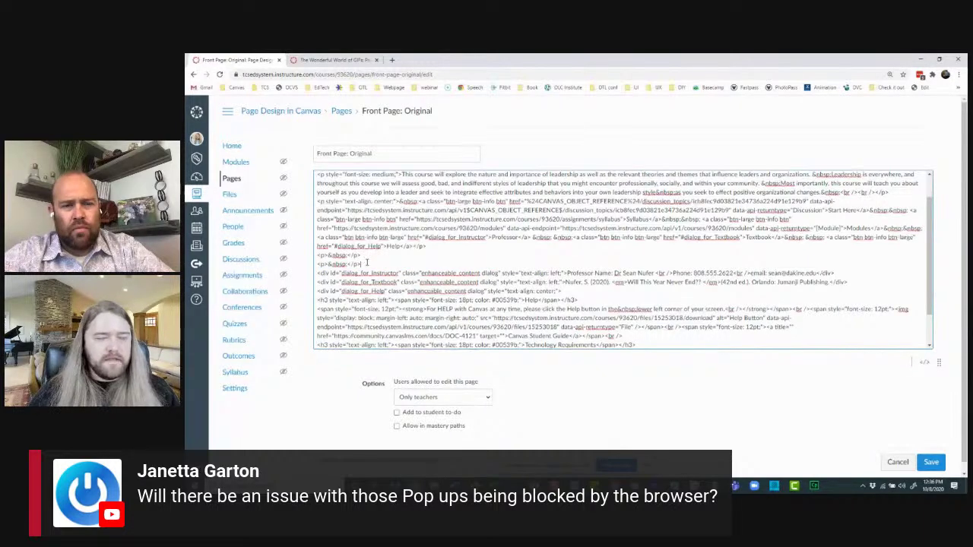
key("Return")
scroll(365, 261, "down", 1)
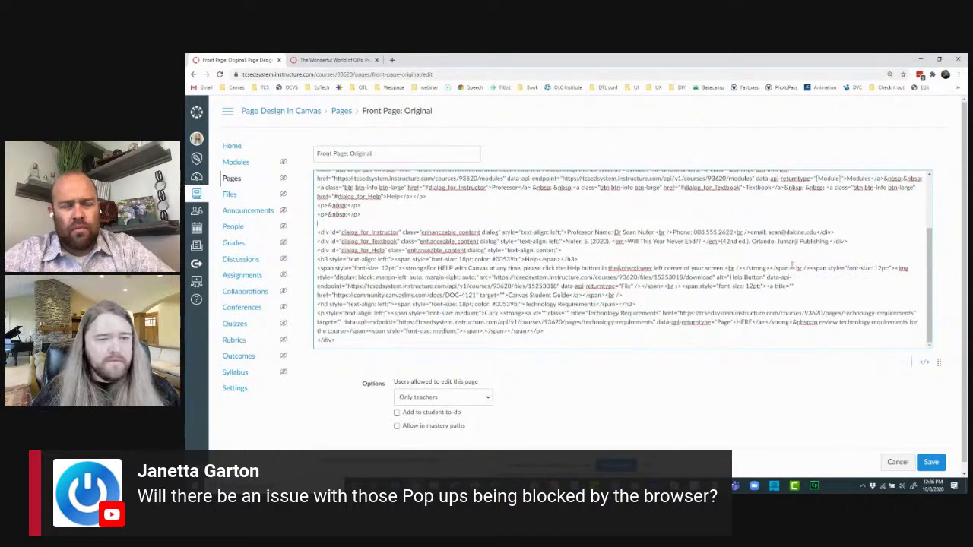
left_click(846, 232)
key("Return")
key("Return")
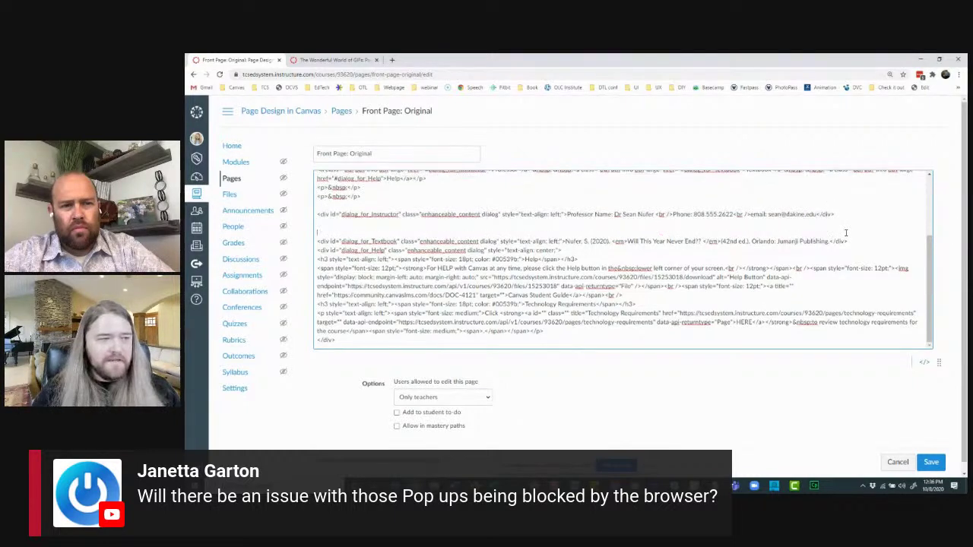
key("Return")
Step: Highlight in turn the id, the enhanceable_content dialog class and the professor contact text of the dialog_for_Instructor div
left_click(317, 215)
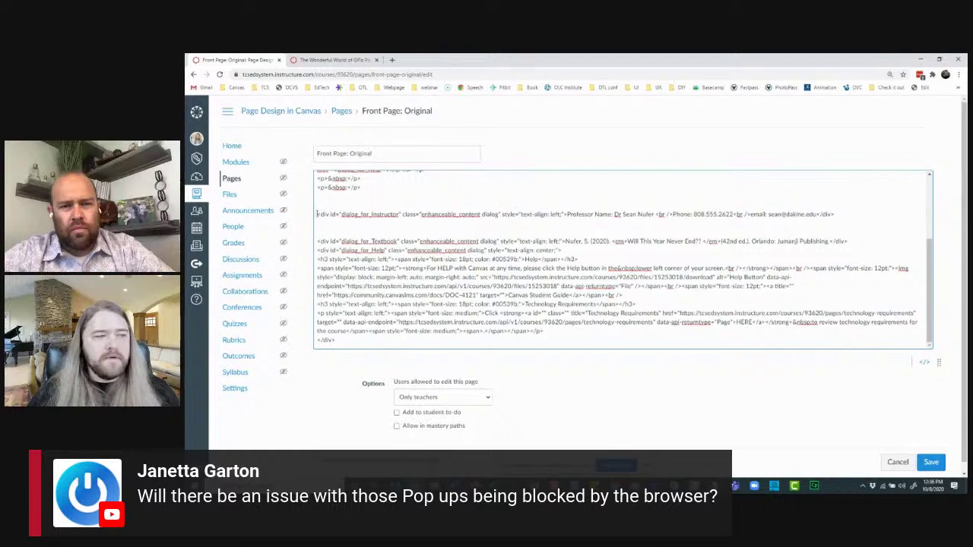
left_click_drag(317, 214, 401, 215)
left_click(386, 214)
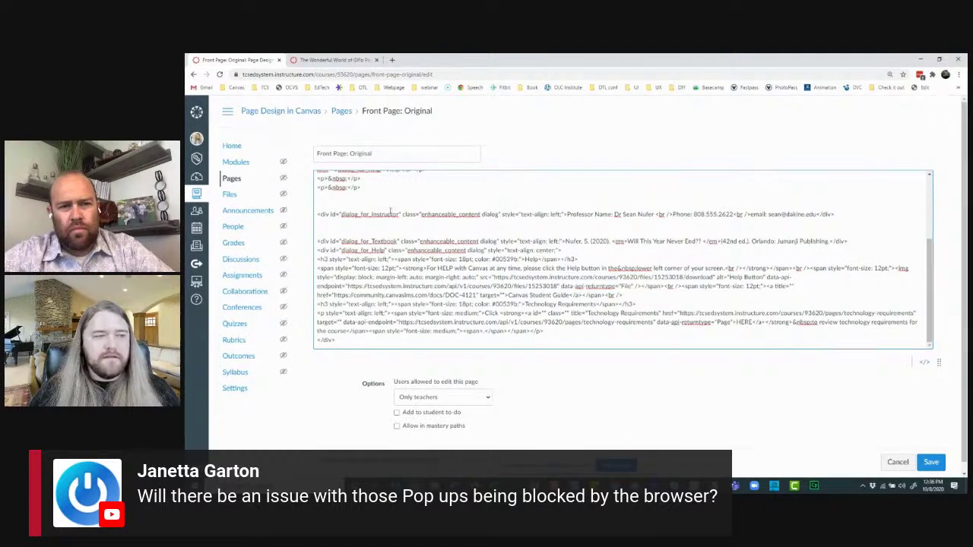
left_click_drag(403, 214, 502, 215)
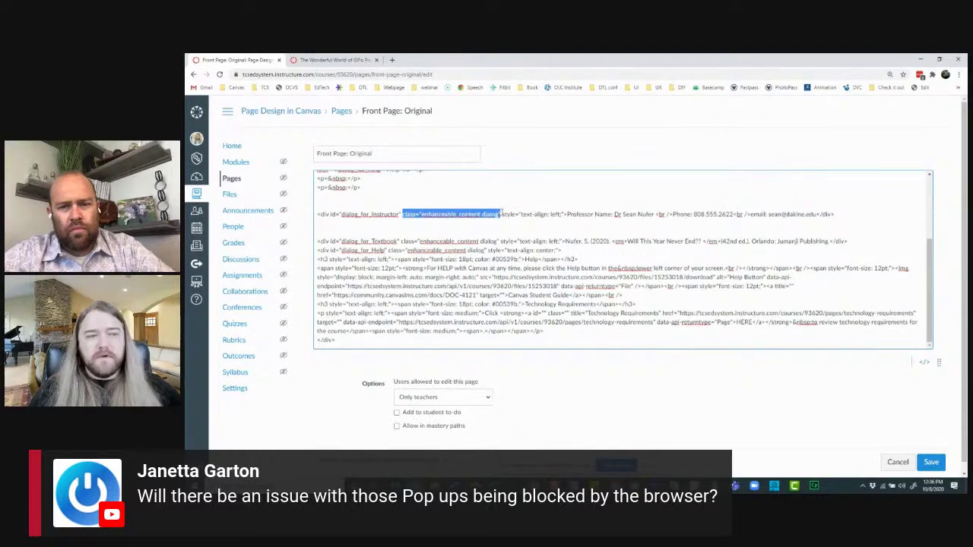
left_click(421, 215)
left_click_drag(454, 214, 499, 215)
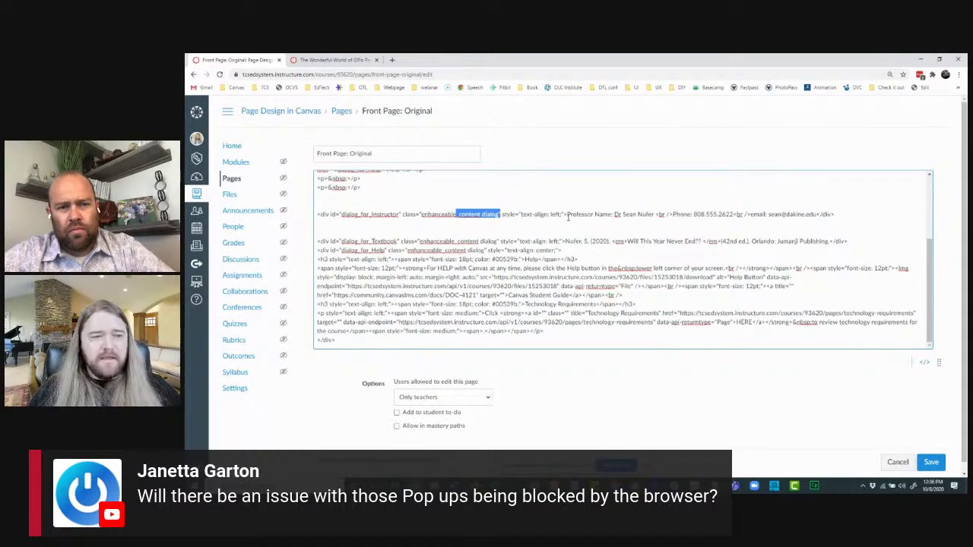
left_click_drag(567, 215, 818, 216)
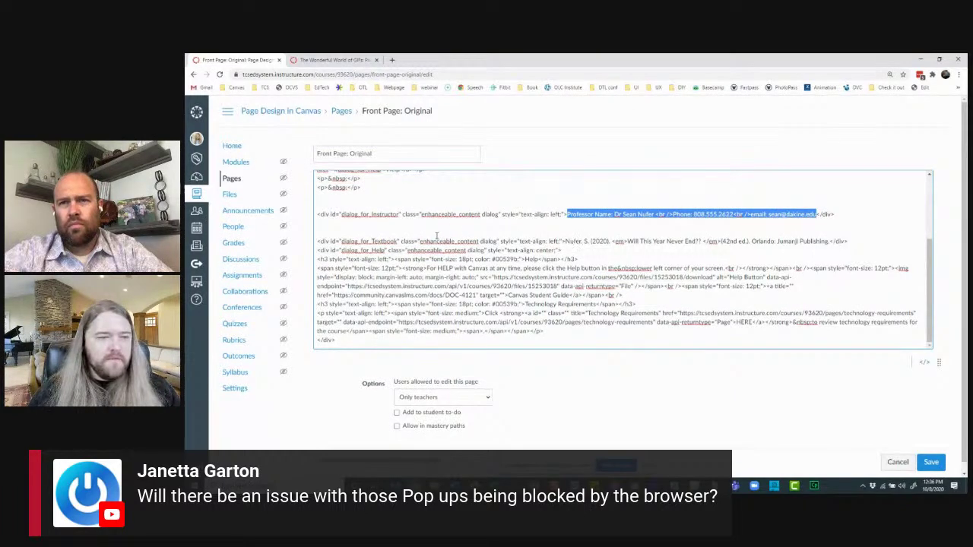
Step: Add a blank line after the dialog_for_Textbook div, and highlight its class and id and the instructor div's id for comparison
left_click(850, 241)
key("Return")
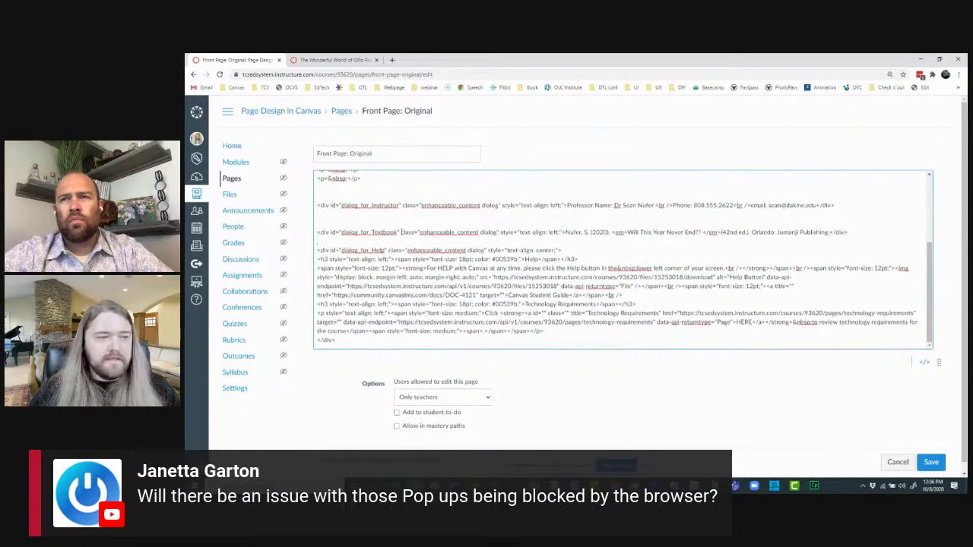
left_click_drag(402, 232, 499, 232)
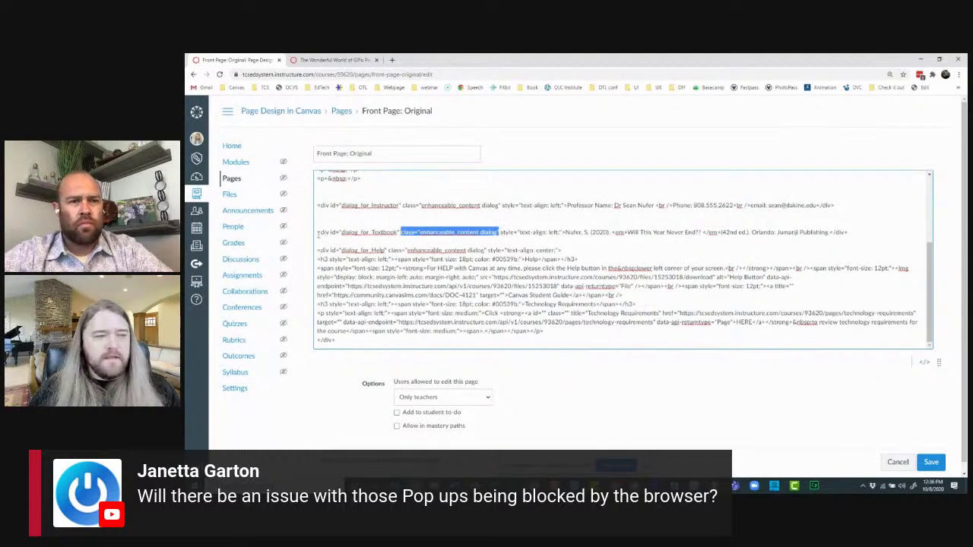
left_click_drag(332, 232, 400, 232)
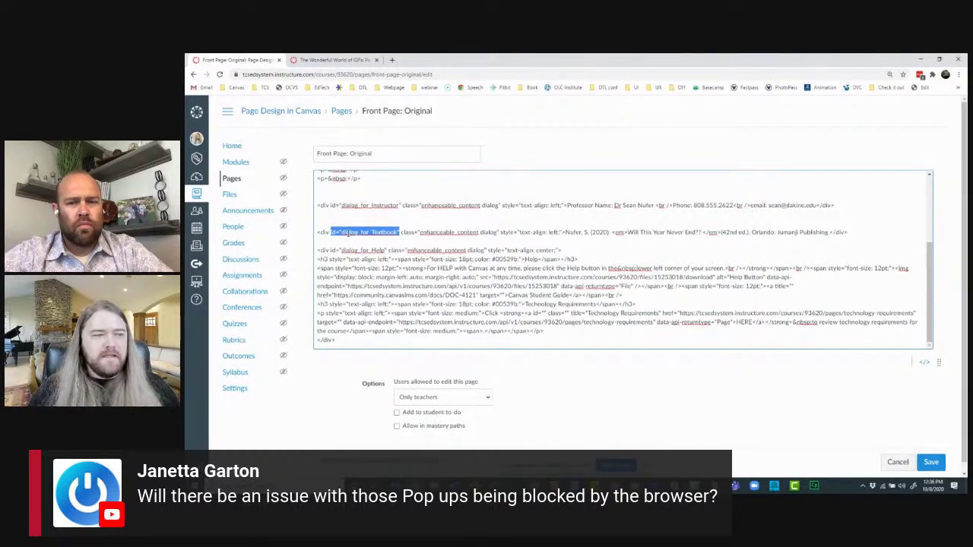
left_click_drag(354, 205, 398, 205)
Step: Move the Modules button's link code onto its own line and highlight its class "btn-large btn-info btn"
scroll(420, 254, "up", 1)
scroll(420, 253, "up", 2)
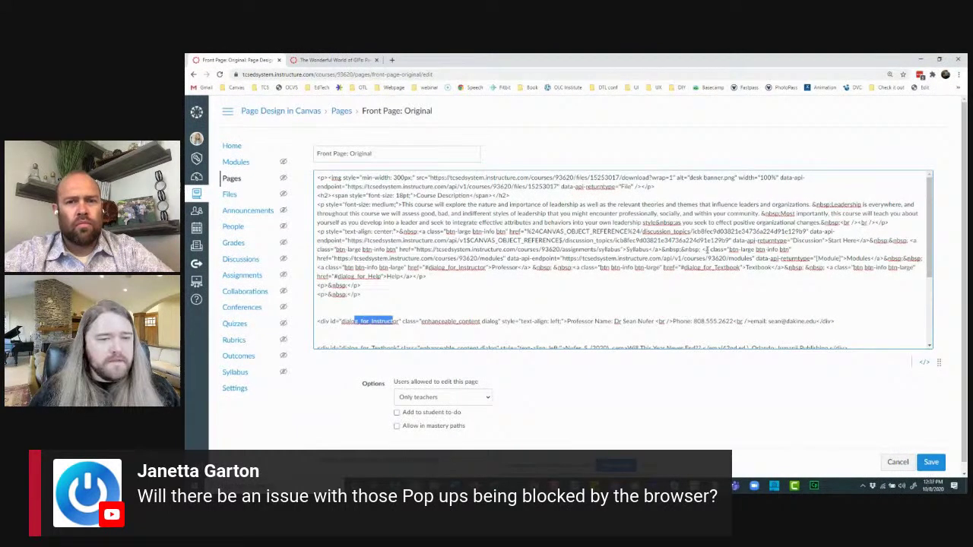
left_click(701, 250)
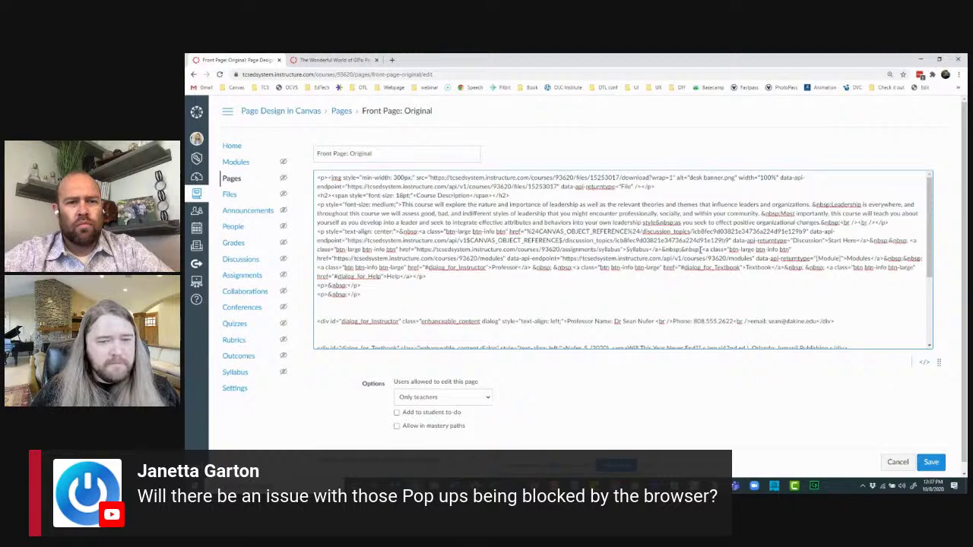
key("Return")
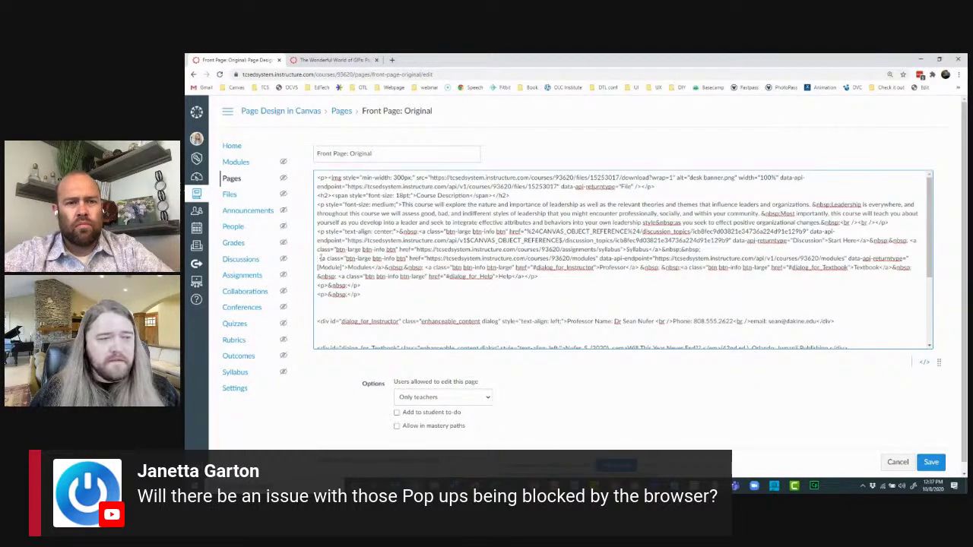
left_click_drag(321, 259, 412, 258)
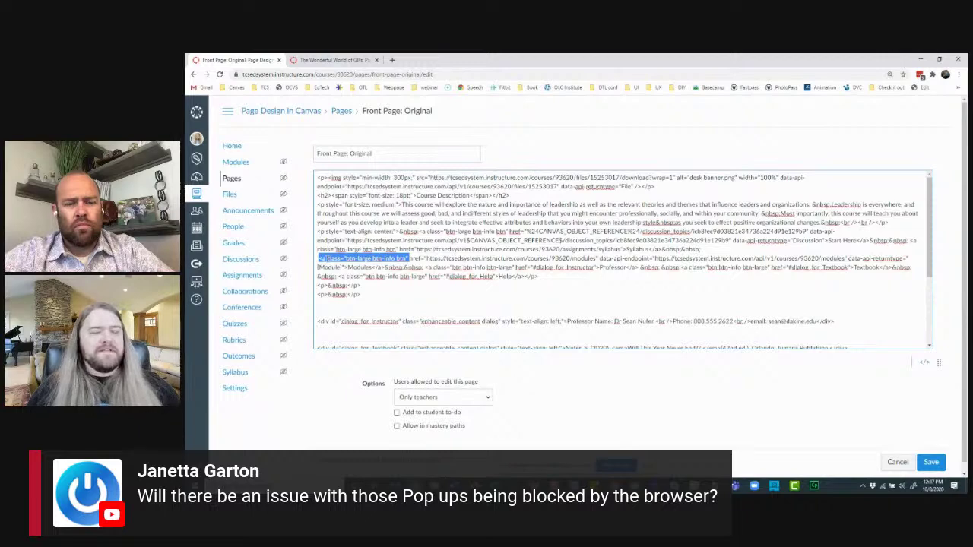
left_click(326, 259)
left_click_drag(326, 259, 412, 259)
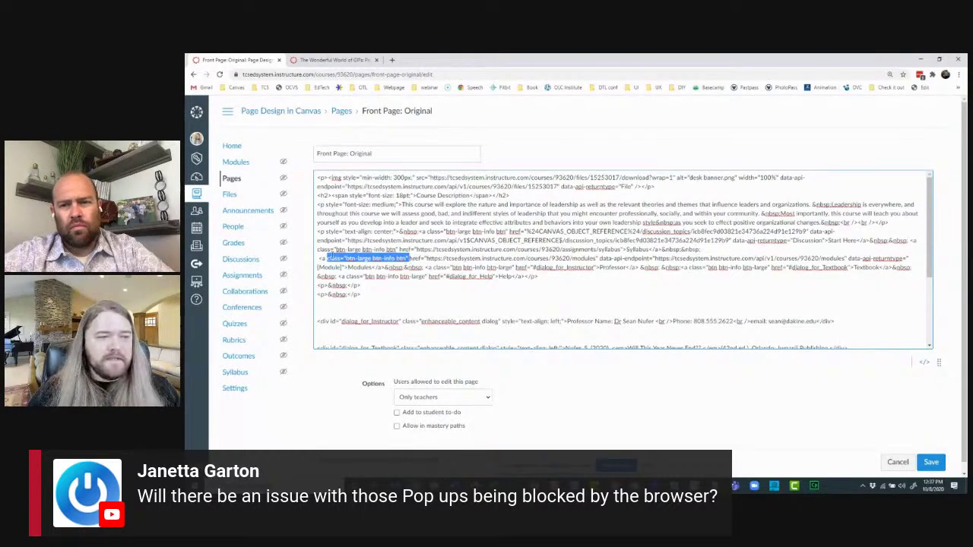
Step: Highlight the Modules link's href and data-api-endpoint, and set the Professor link's code apart with blank lines above and below it
left_click_drag(319, 258, 850, 261)
left_click(411, 258)
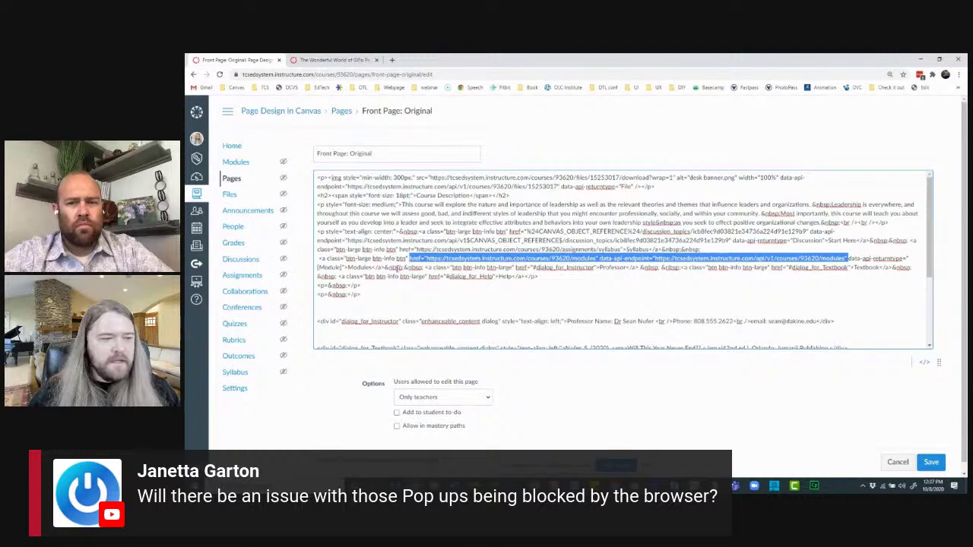
left_click(427, 268)
key("Return")
key("Return")
key("Return")
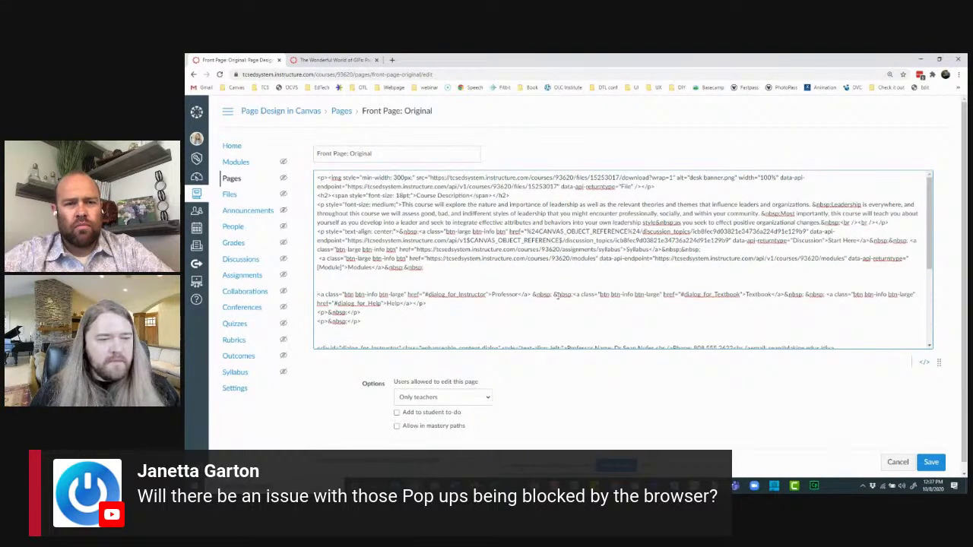
left_click(532, 294)
key("Return")
key("Return")
key("Return")
Step: Highlight in turn the Professor link's class "btn btn-info btn-large", its Professor label and its "#dialog_for_Instructor" target
left_click_drag(318, 295, 405, 297)
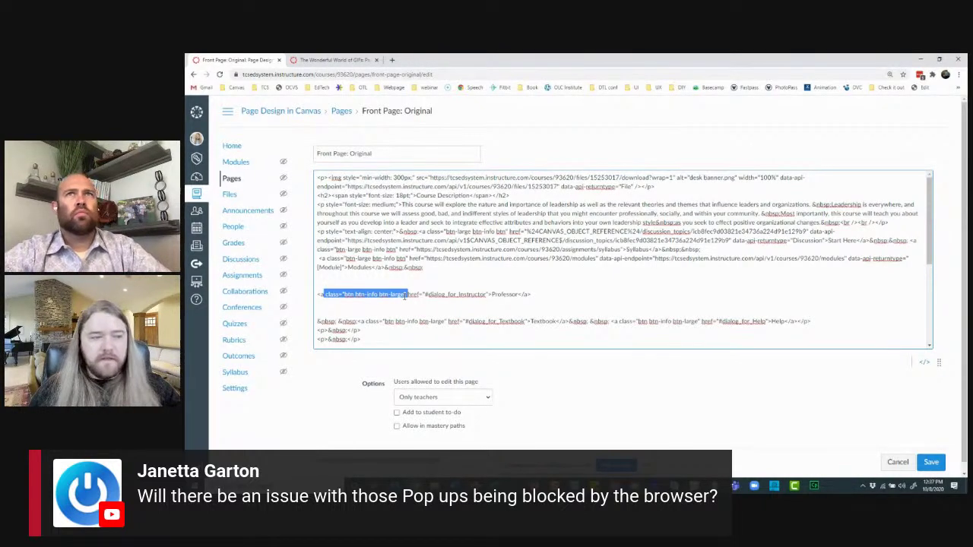
left_click(408, 295)
left_click_drag(408, 294, 519, 295)
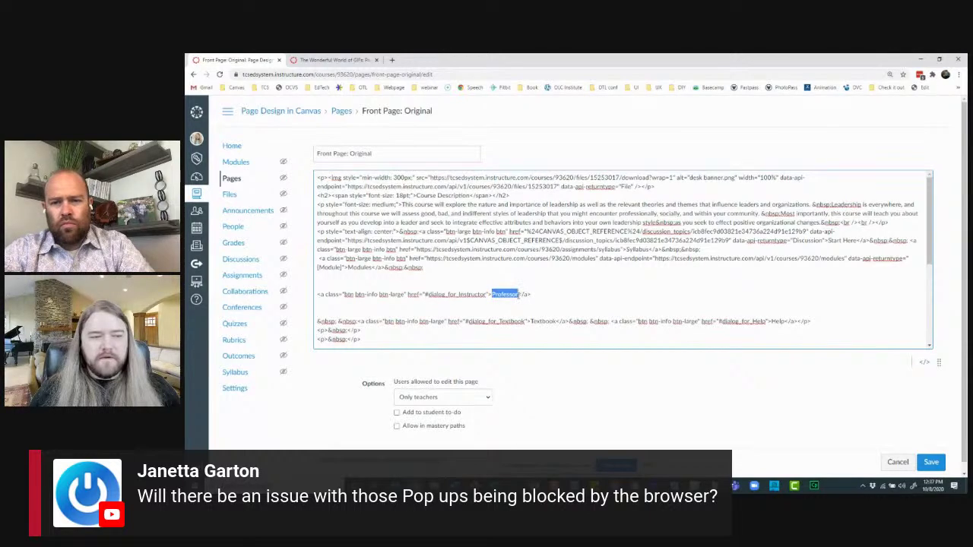
left_click_drag(425, 294, 486, 294)
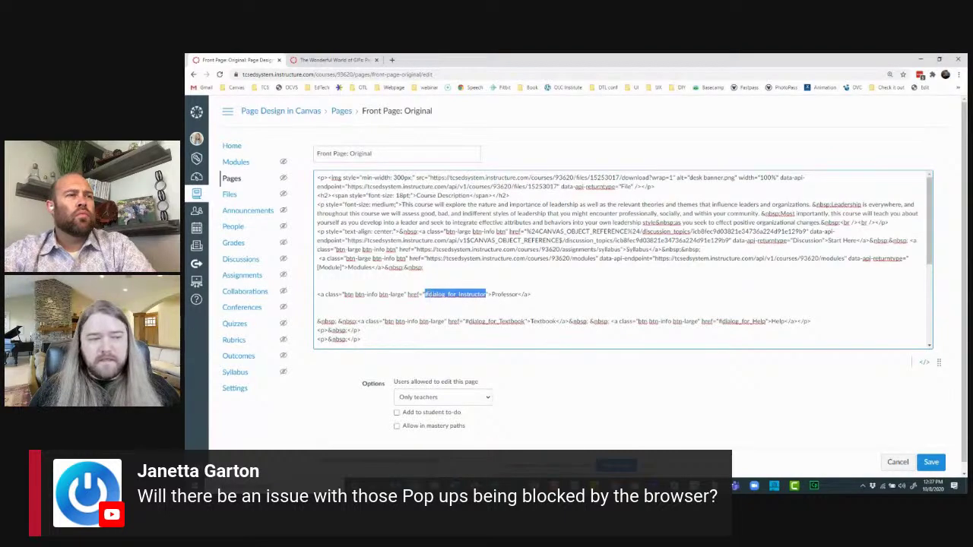
Step: Highlight the matching dialog_for_Instructor id and the contact text in the instructor div, and the complete Professor link line for comparison
scroll(498, 298, "down", 5)
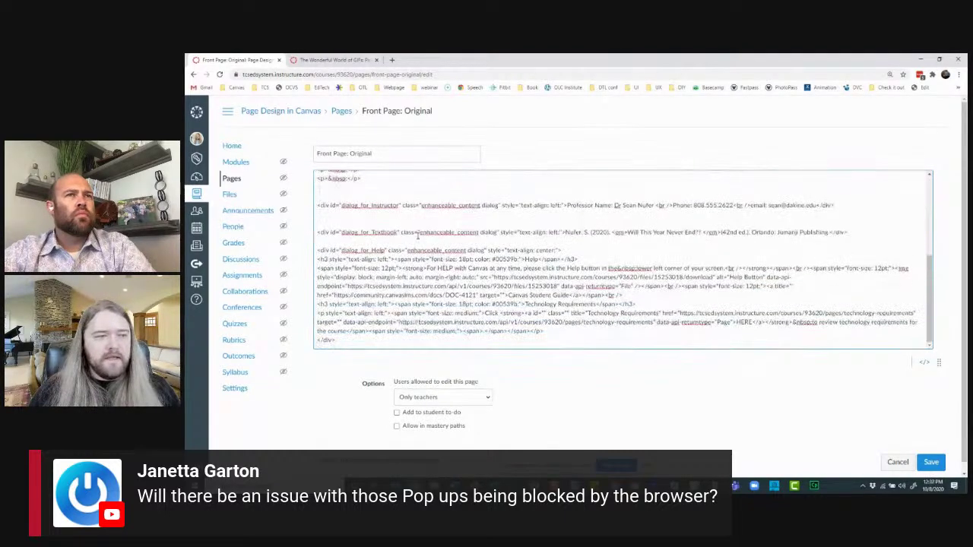
left_click_drag(343, 205, 397, 206)
scroll(395, 222, "up", 1)
scroll(394, 222, "up", 1)
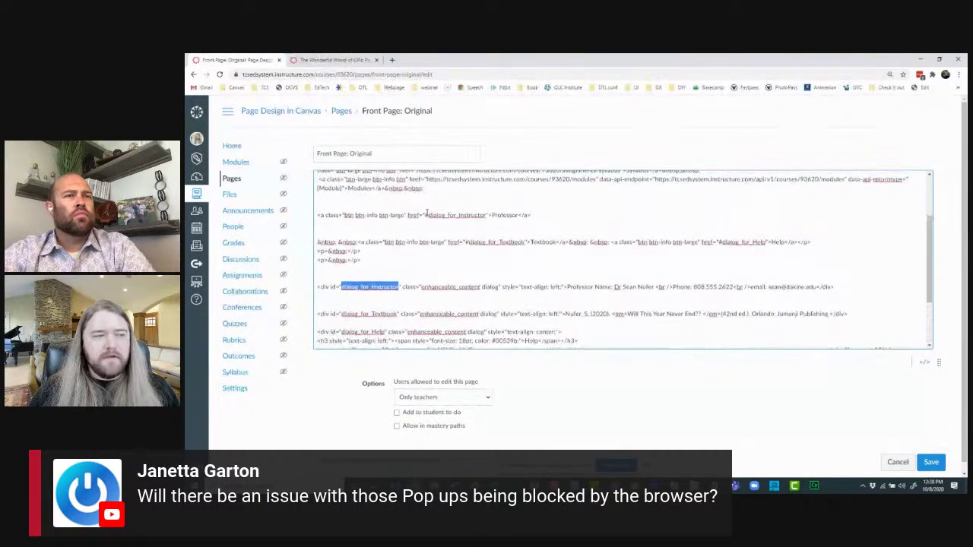
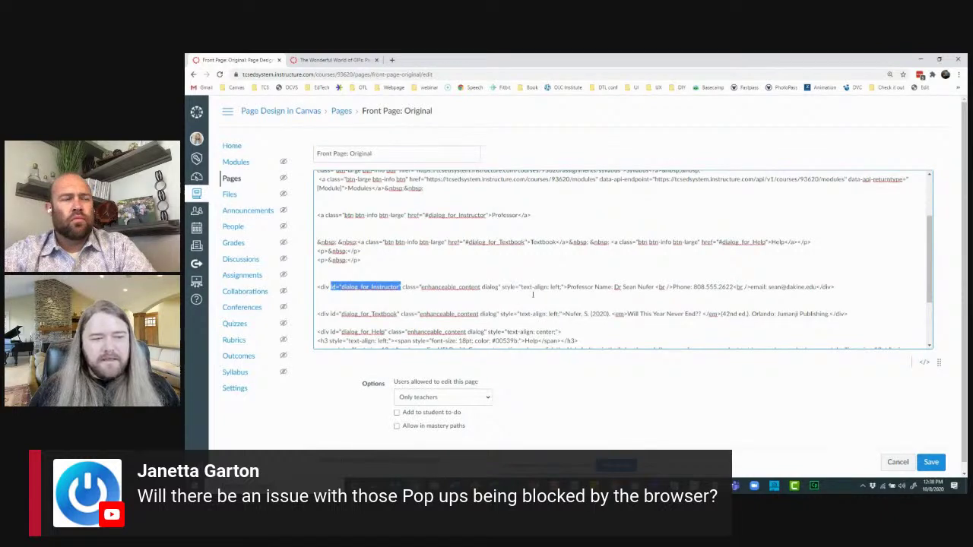
left_click_drag(568, 286, 818, 288)
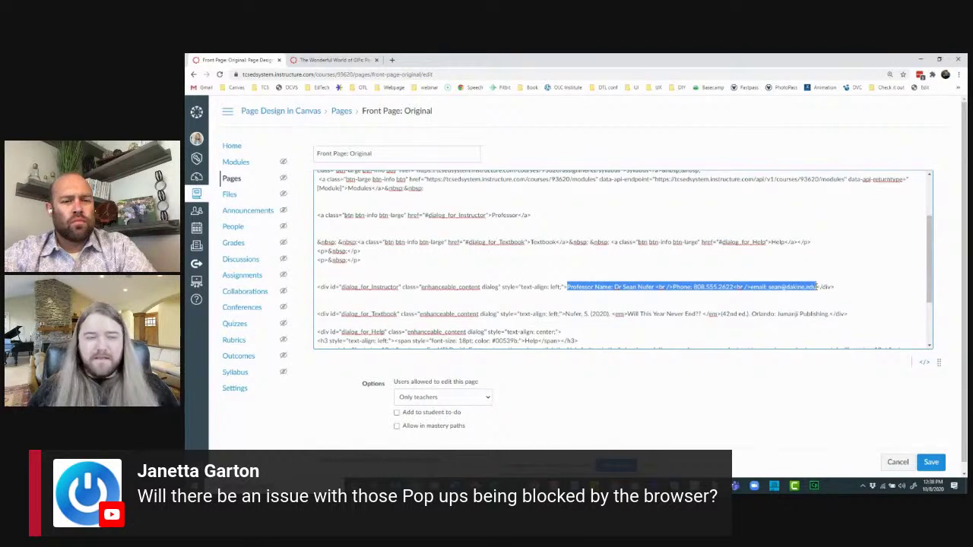
left_click(422, 226)
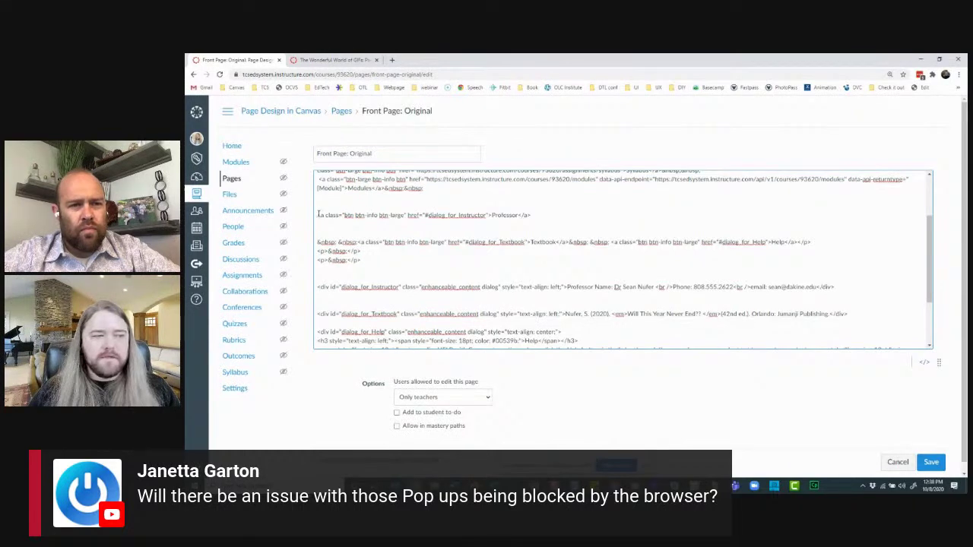
left_click_drag(318, 215, 544, 213)
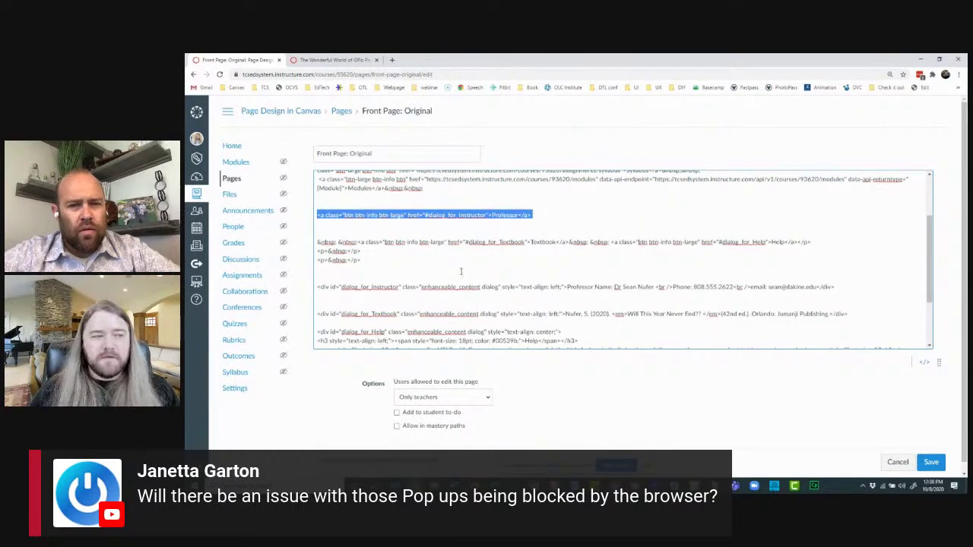
Step: Leave the page editor without saving the changes, and open and close the Textbook pop-up on the front page
left_click(888, 464)
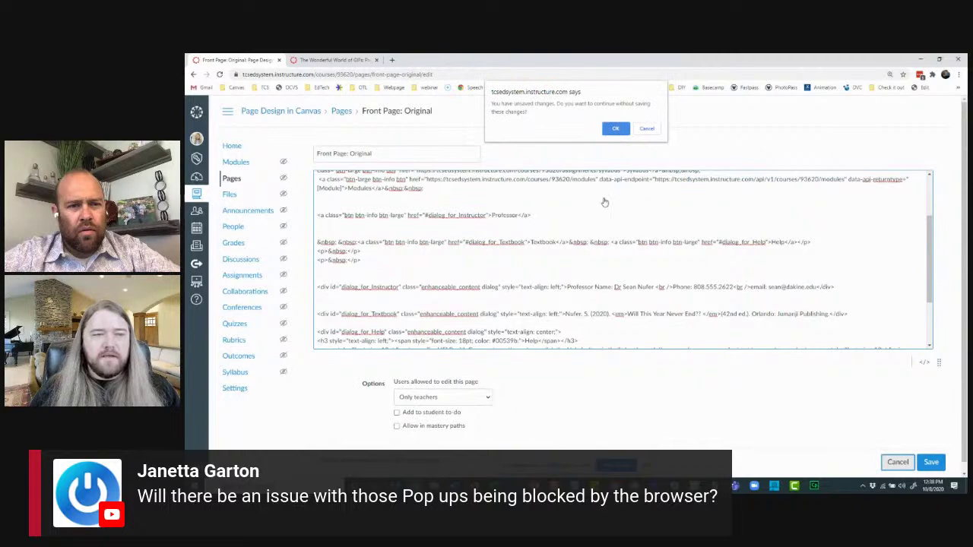
left_click(615, 131)
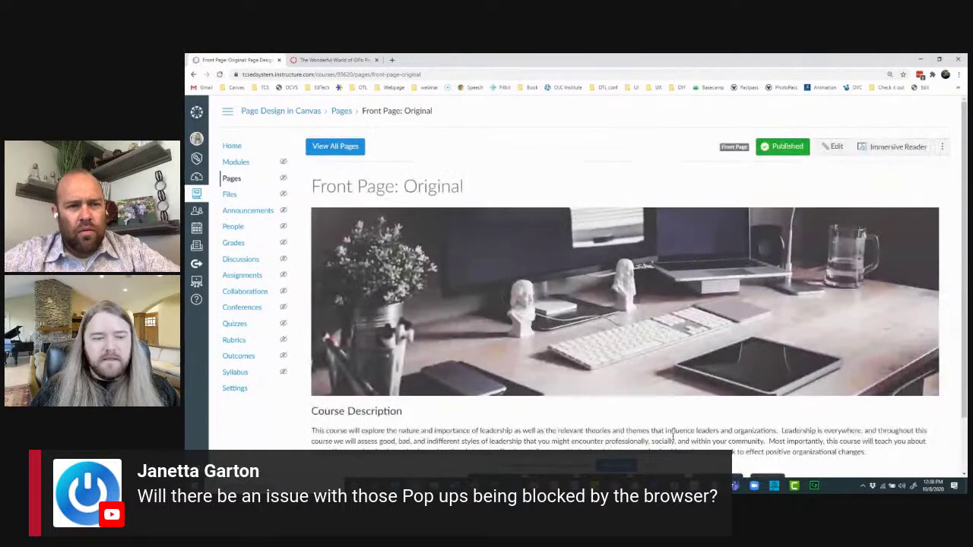
scroll(703, 420, "down", 2)
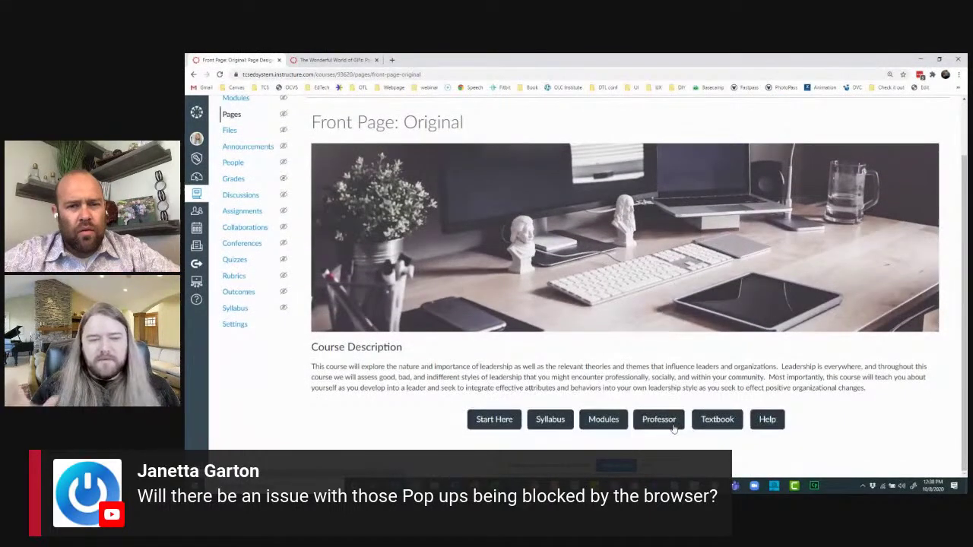
left_click(717, 421)
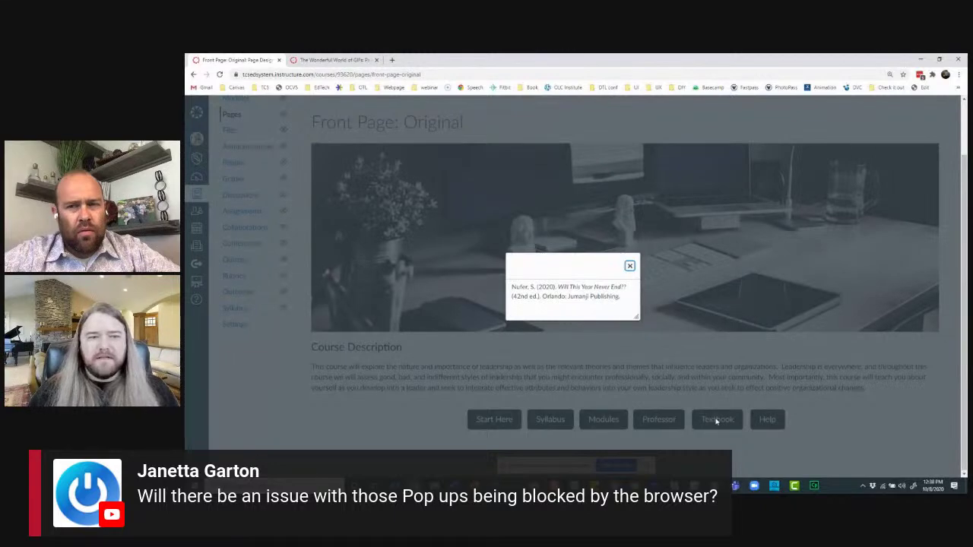
left_click(630, 267)
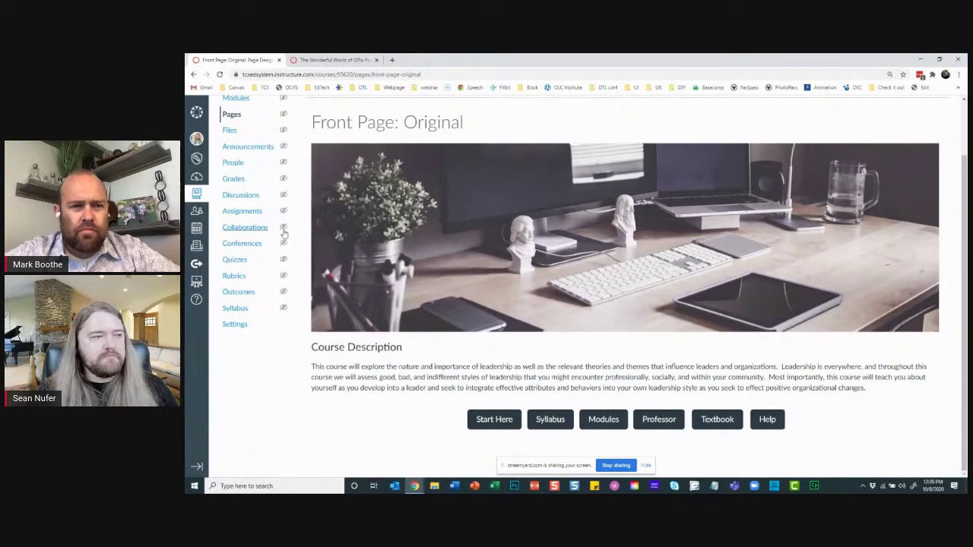
Step: Open the Adaptive Header page from the Banners module of the course
scroll(282, 237, "up", 2)
left_click(235, 164)
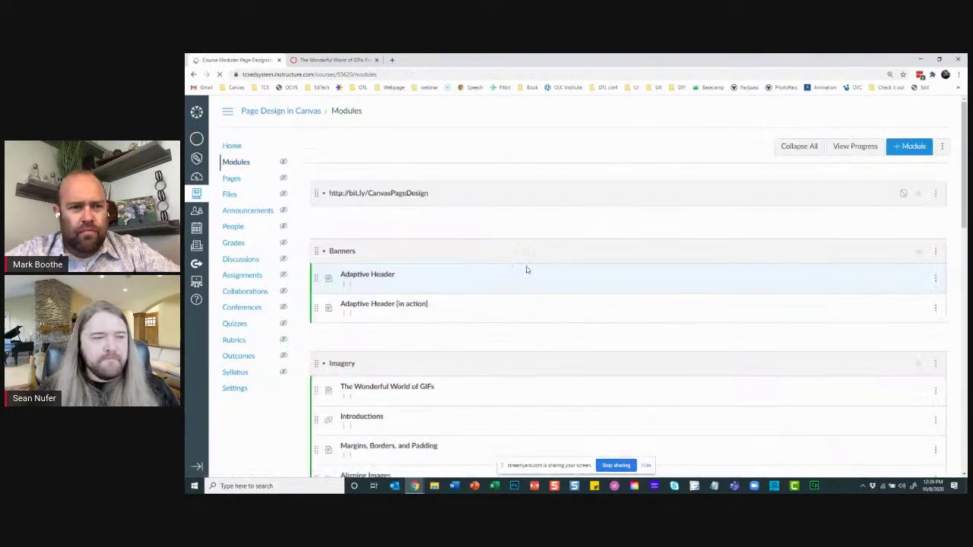
scroll(383, 223, "down", 2)
left_click(361, 144)
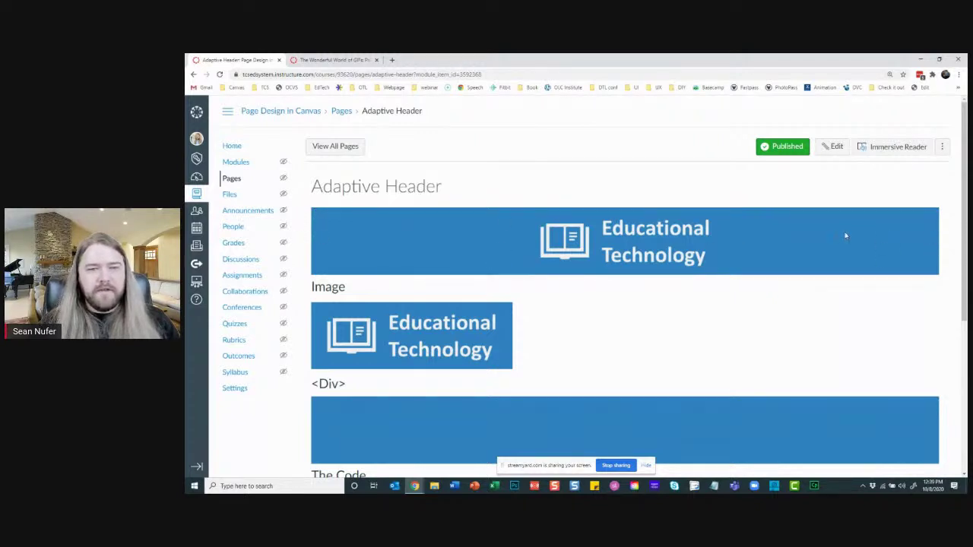
Step: Hide and show the course navigation twice to examine how the Adaptive Header banner adjusts to the page width
left_click(228, 113)
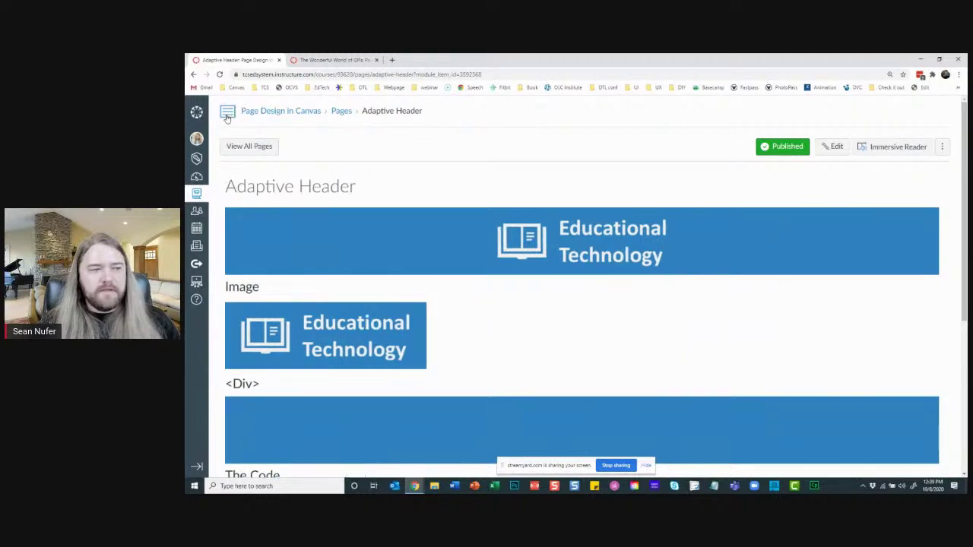
left_click(226, 116)
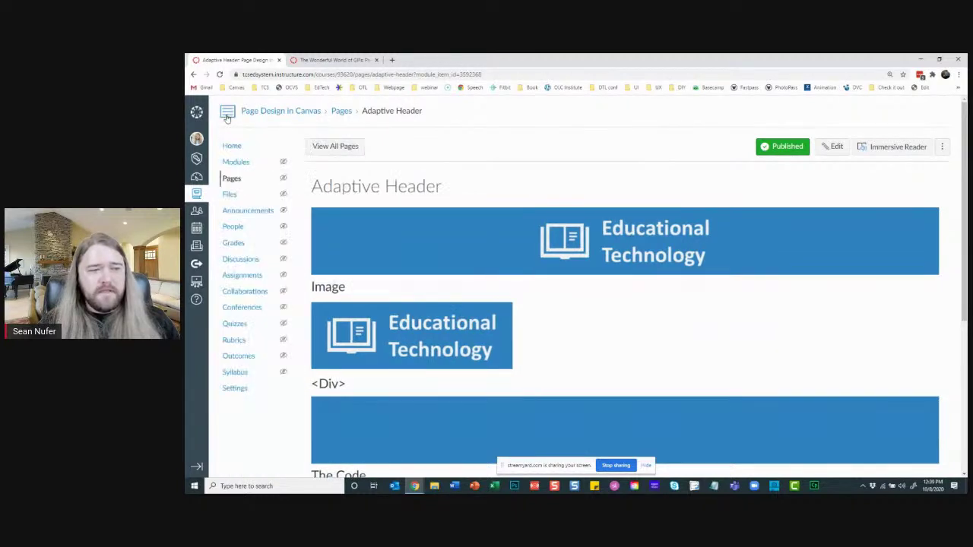
left_click(227, 116)
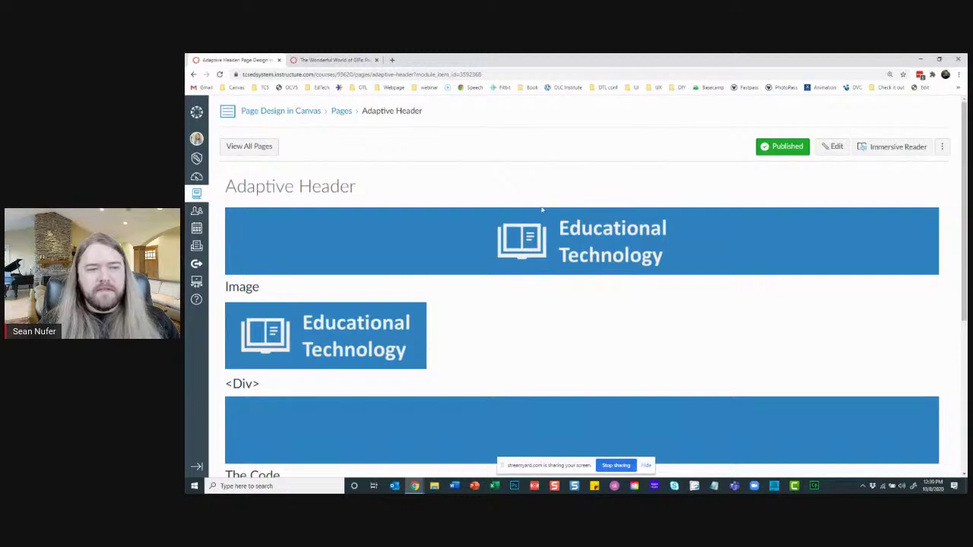
left_click(227, 114)
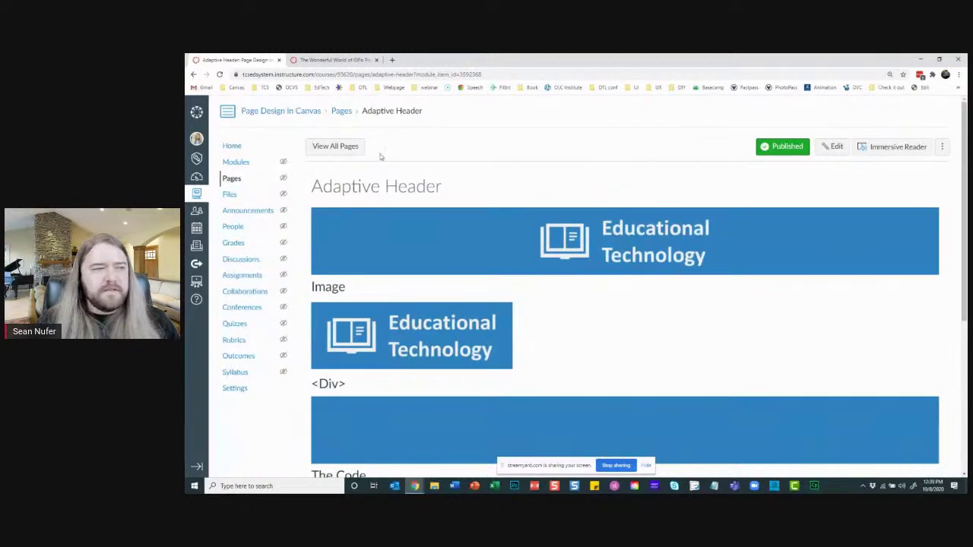
Step: Detach the Adaptive Header page into its own window, resize it to examine the banner, and return it to the original browser window
left_click_drag(256, 61, 456, 57)
left_click_drag(459, 122, 493, 114)
left_click_drag(743, 260, 796, 256)
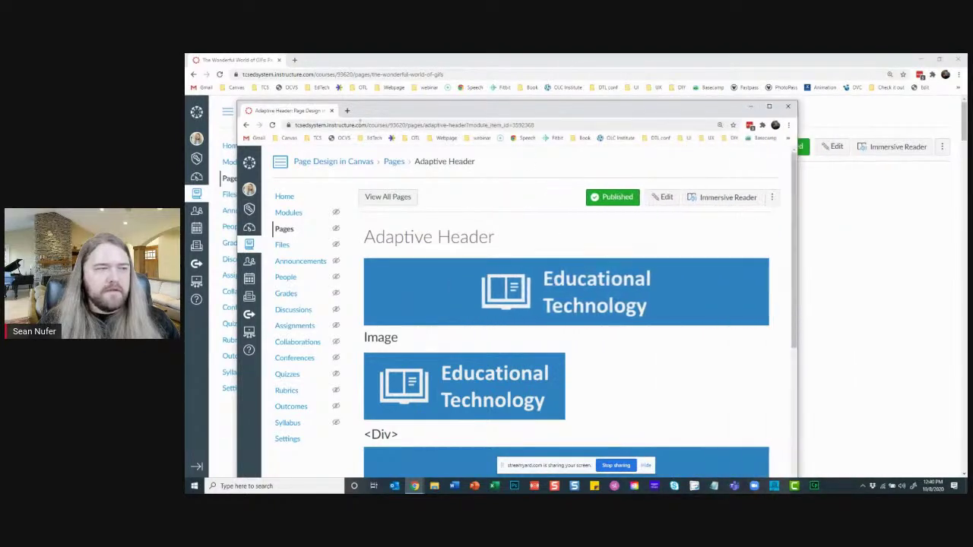
left_click_drag(298, 114, 222, 60)
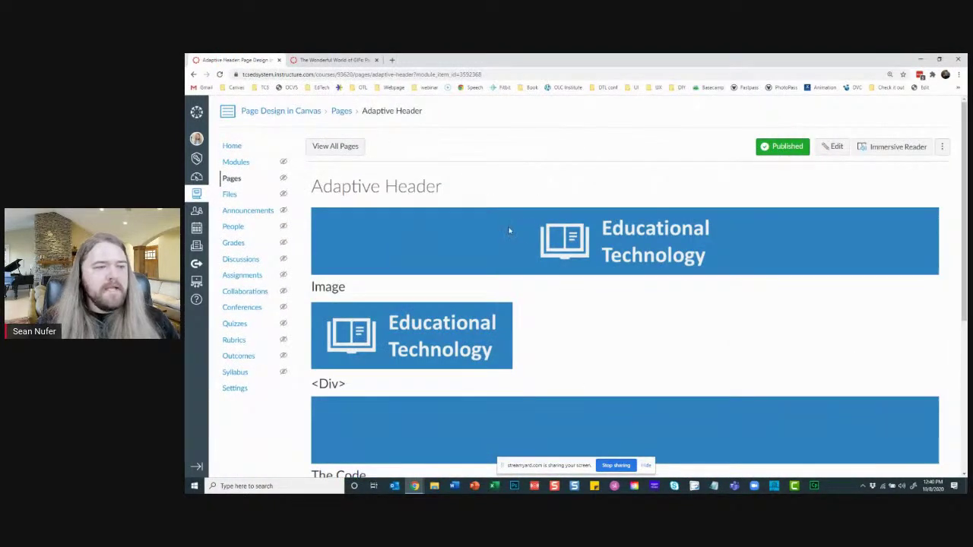
Step: Switch to PowerPoint with a new blank presentation and bring its window over the Adaptive Header page
scroll(507, 225, "down", 2)
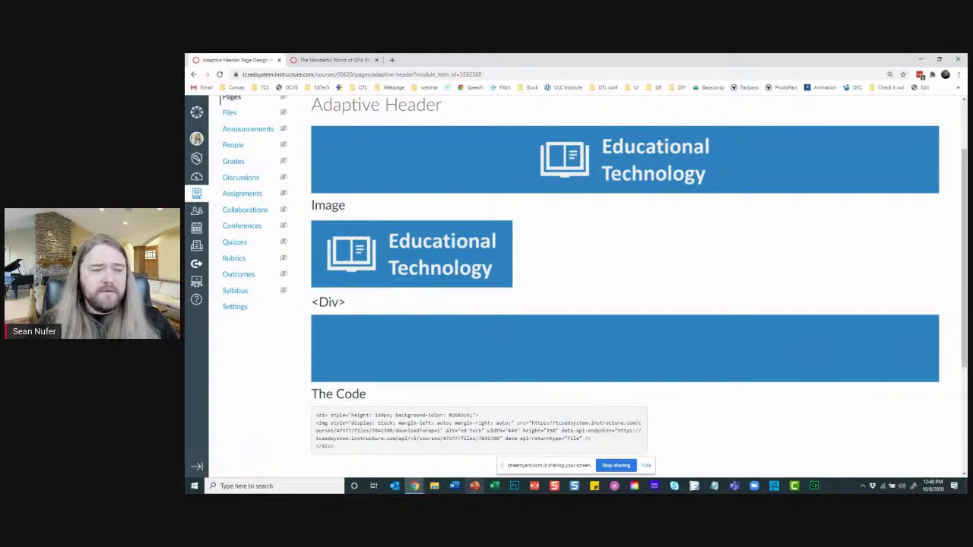
right_click(473, 488)
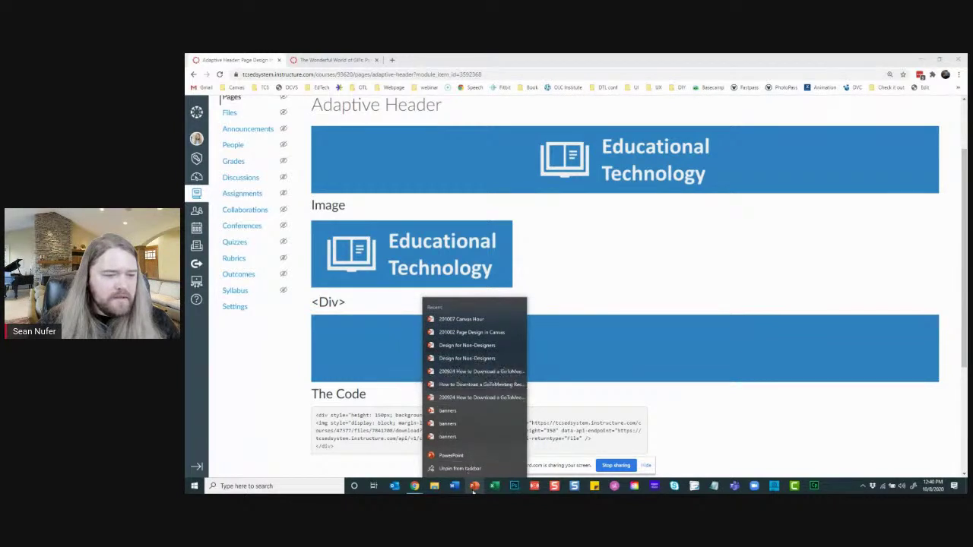
left_click(451, 455)
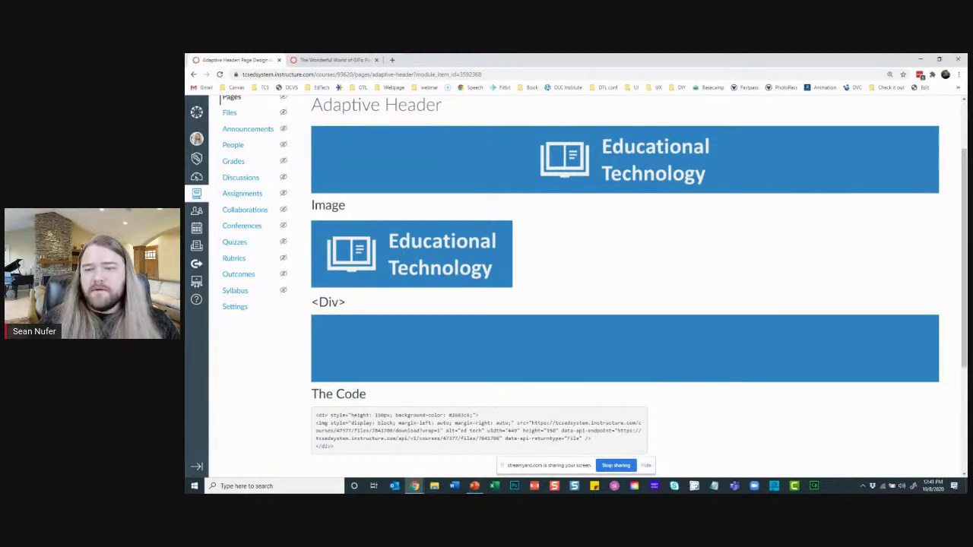
right_click(475, 486)
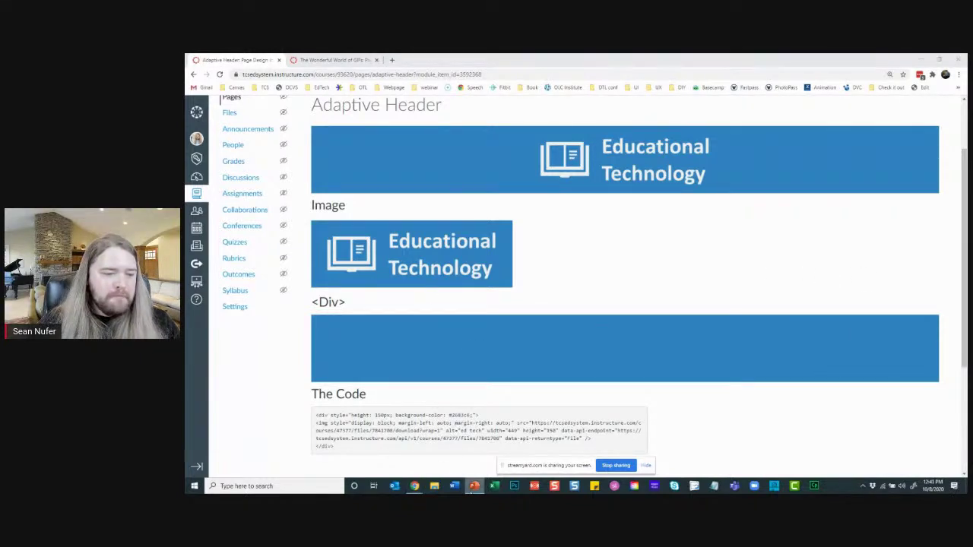
left_click(445, 443)
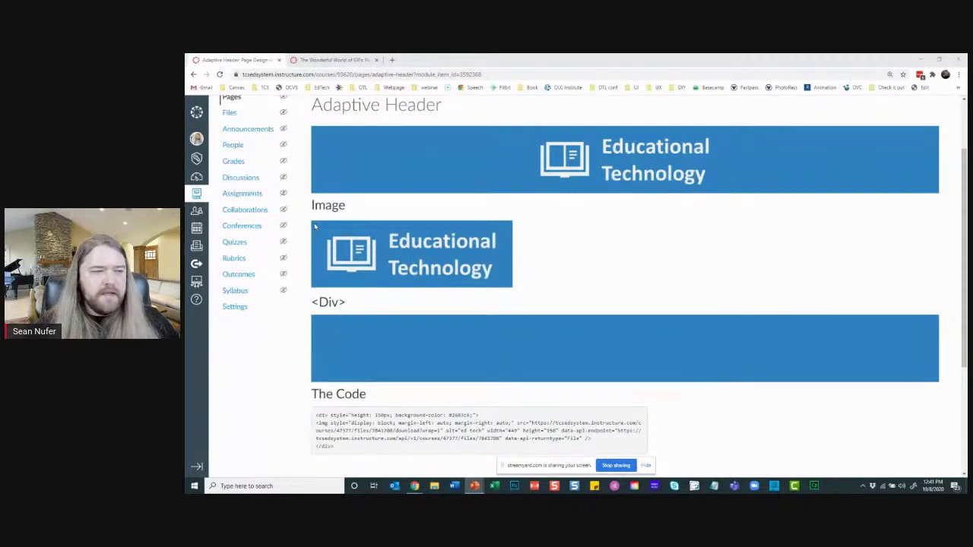
left_click_drag(447, 256, 472, 253)
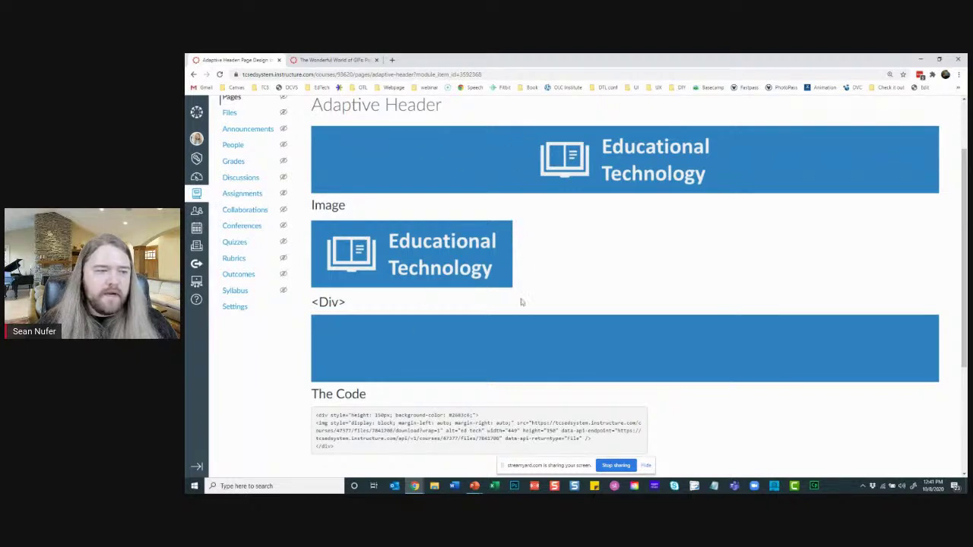
left_click(475, 487)
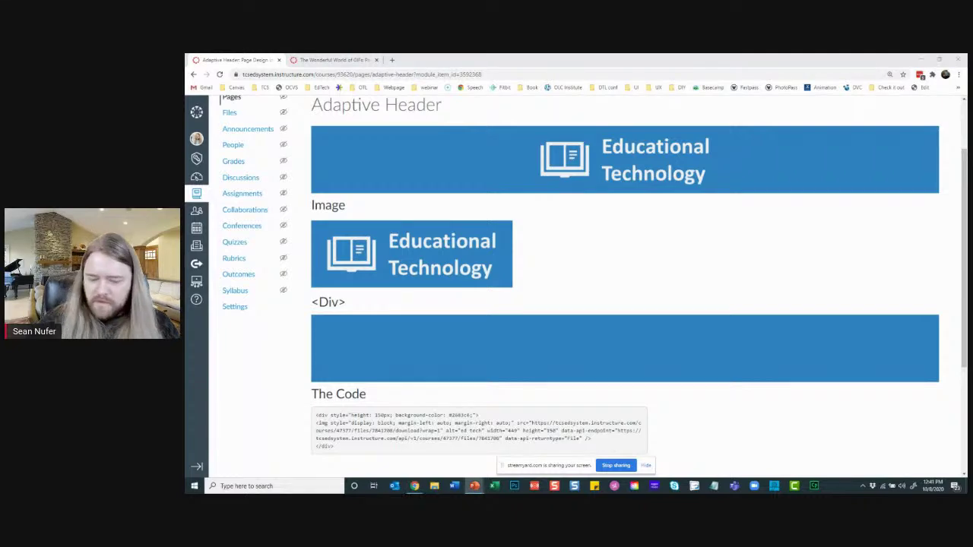
left_click_drag(972, 163, 641, 91)
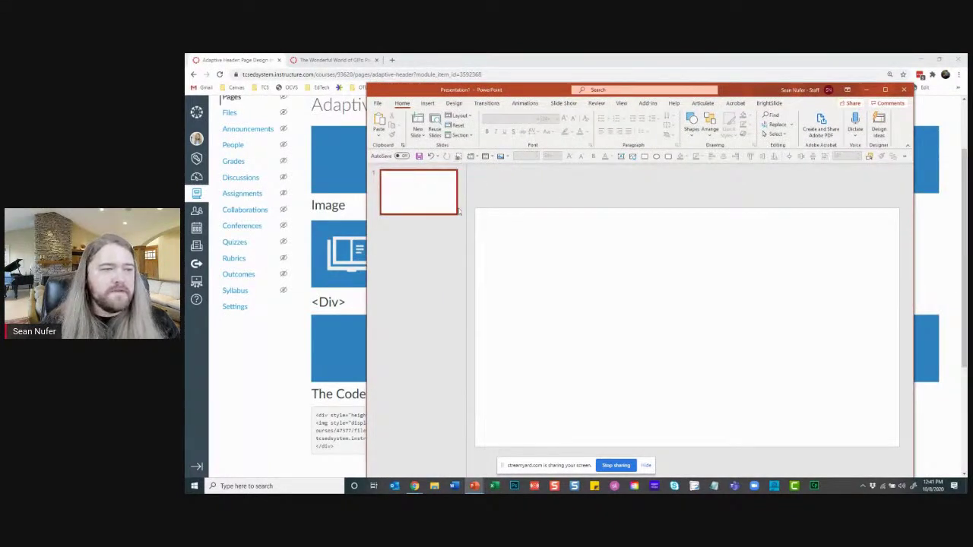
Step: Draw a blue rectangle without outline, about 6.63" wide and 1.28" high, on the blank slide, containing the text "My Header"
left_click(645, 156)
left_click_drag(559, 249, 770, 290)
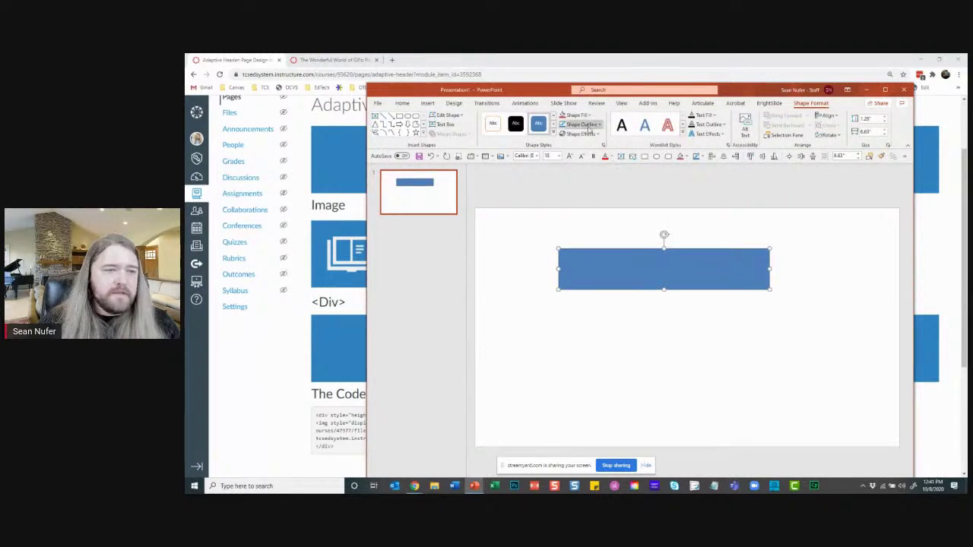
left_click(582, 124)
left_click(579, 215)
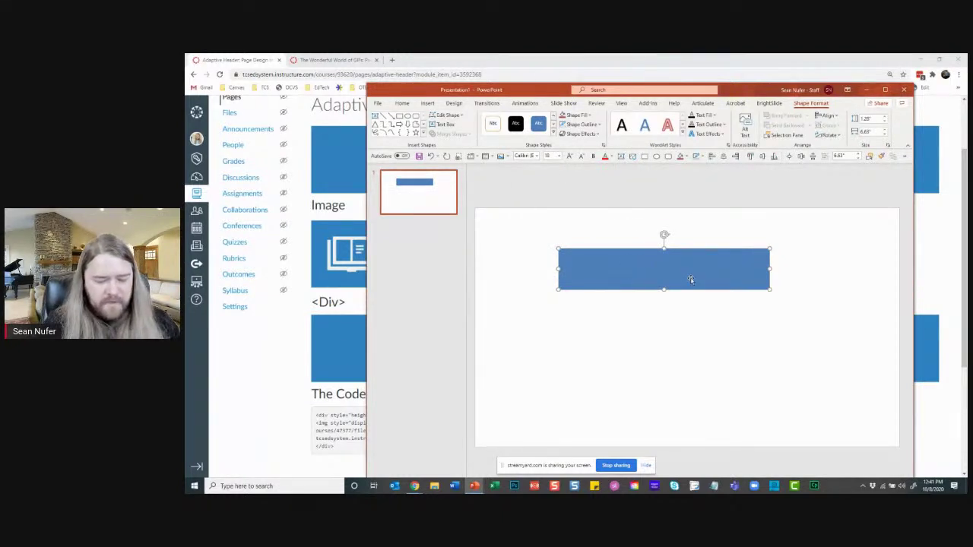
type("Header")
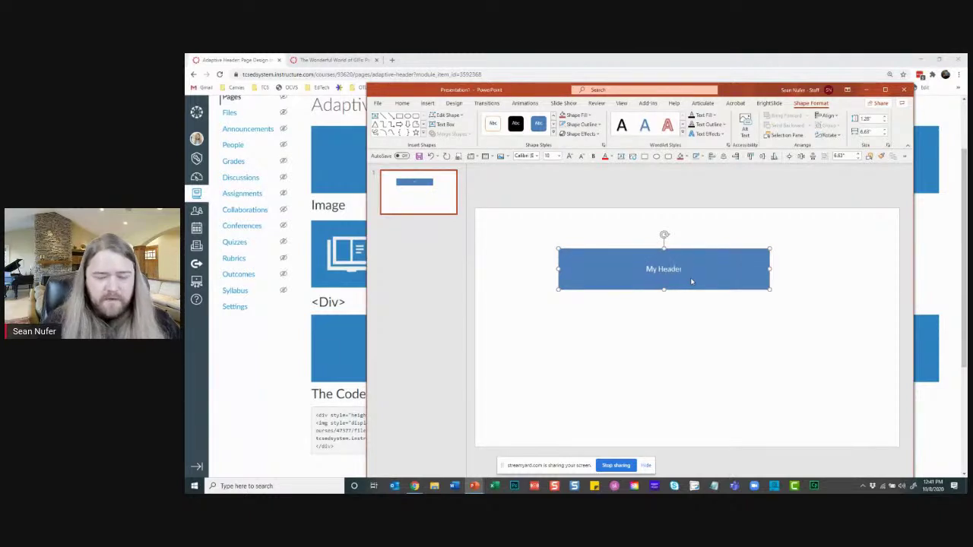
Step: Format the "My Header" text in the Aharoni font at size 60
key("ctrl+a")
left_click(402, 103)
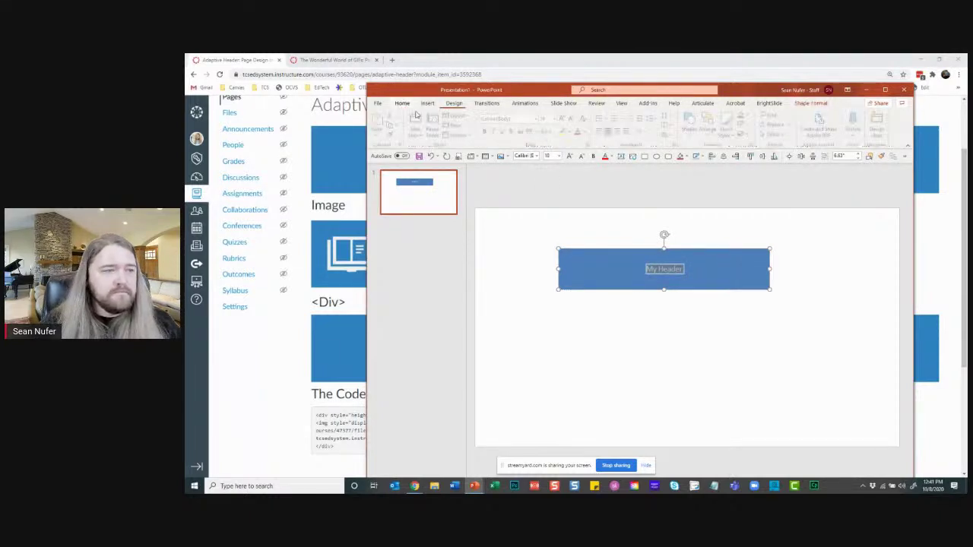
left_click(539, 120)
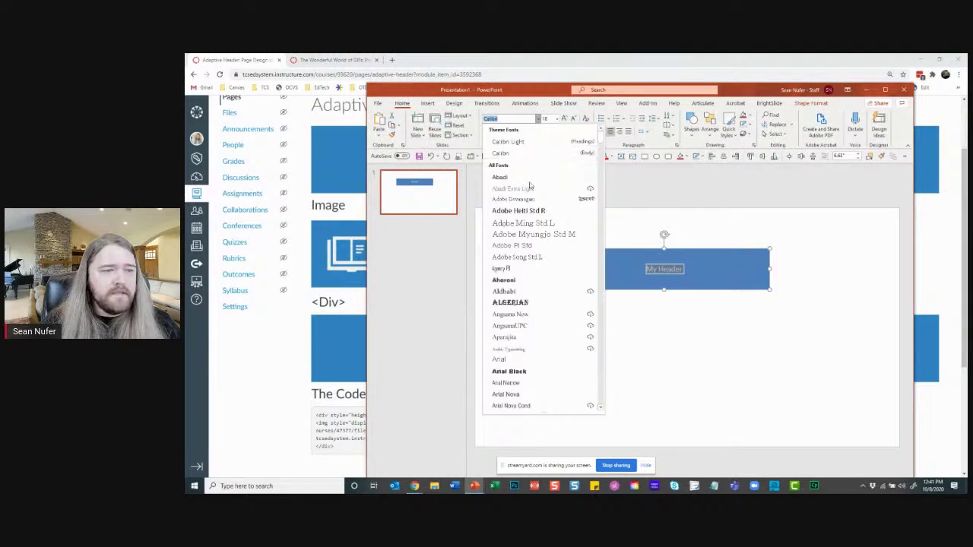
left_click(517, 280)
left_click(557, 119)
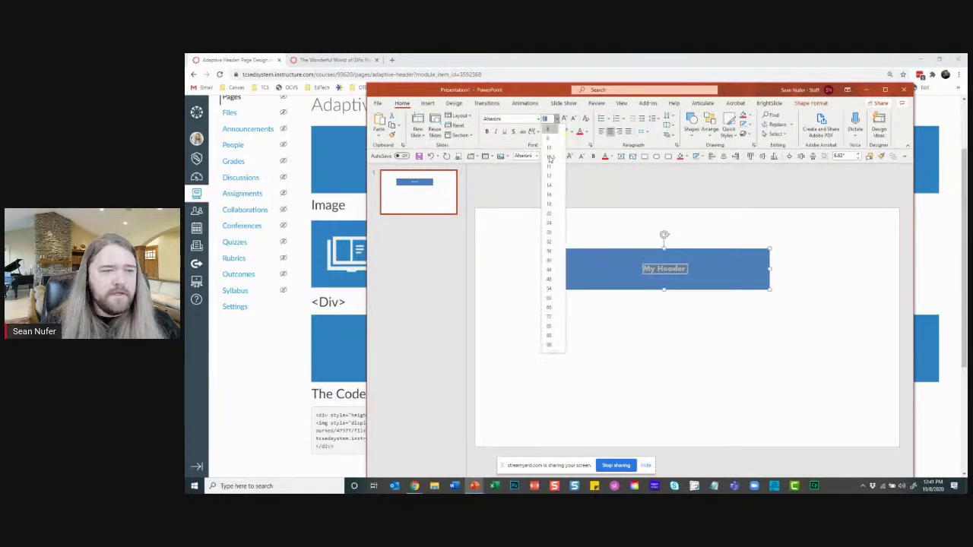
left_click(551, 301)
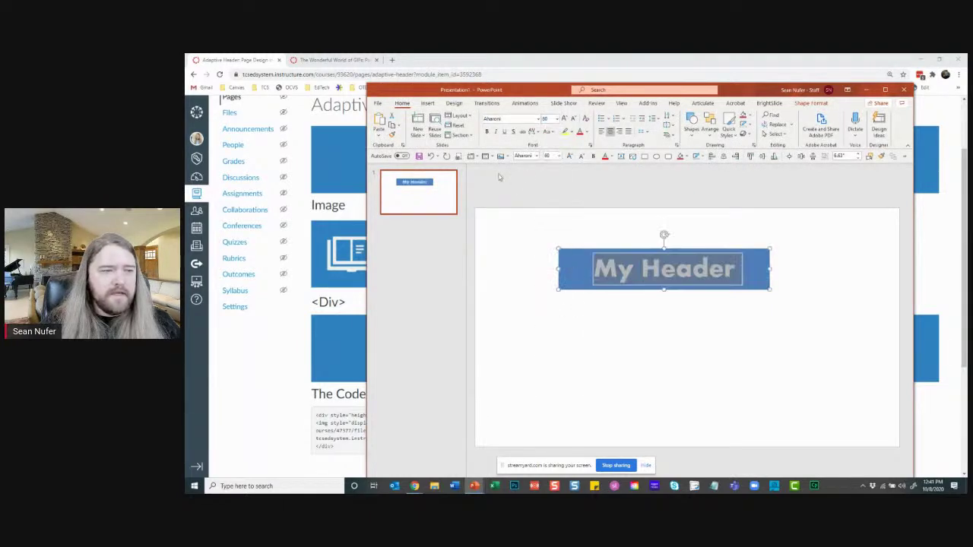
left_click(546, 271)
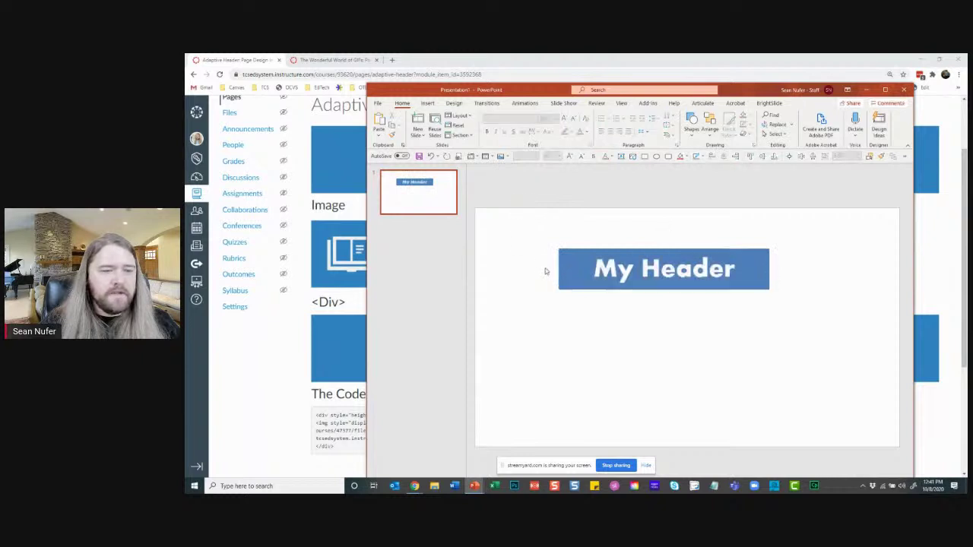
Step: Search the stock icons for "book", insert the solid row-of-books icon and place it on the blue rectangle just before the text
left_click(501, 156)
left_click(510, 192)
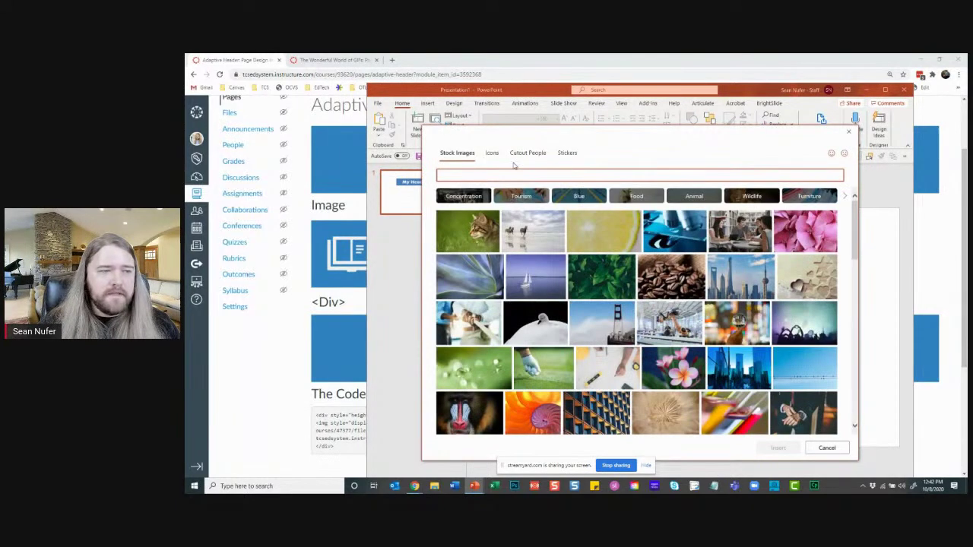
left_click(493, 154)
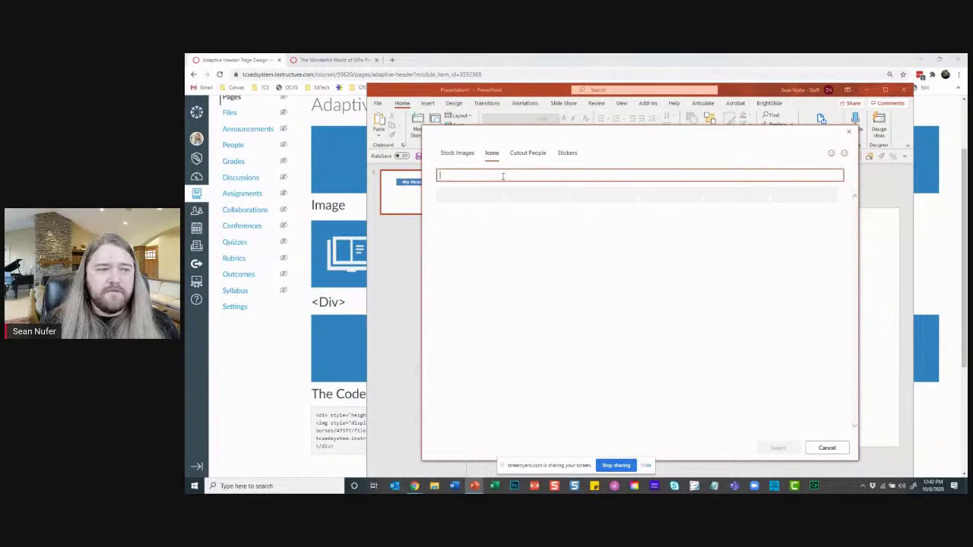
type("book")
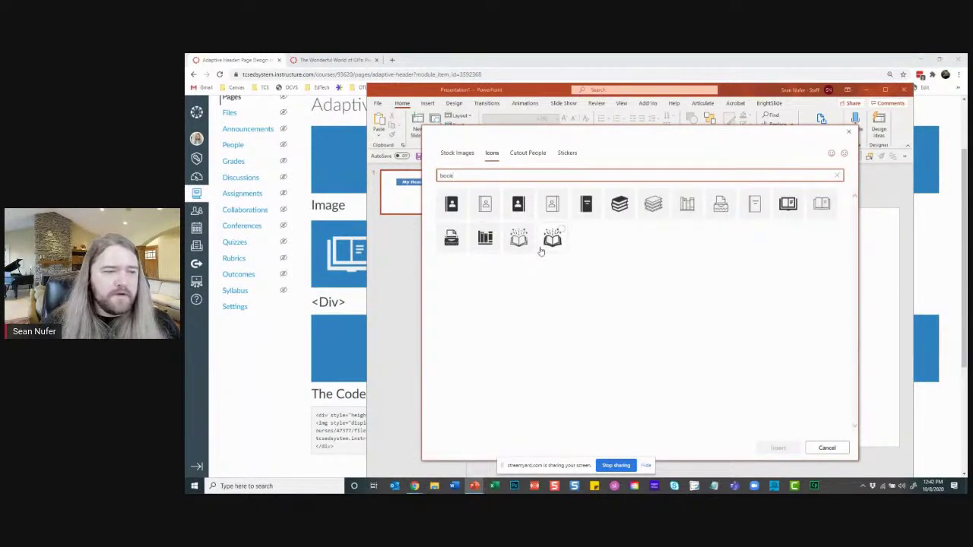
left_click(486, 239)
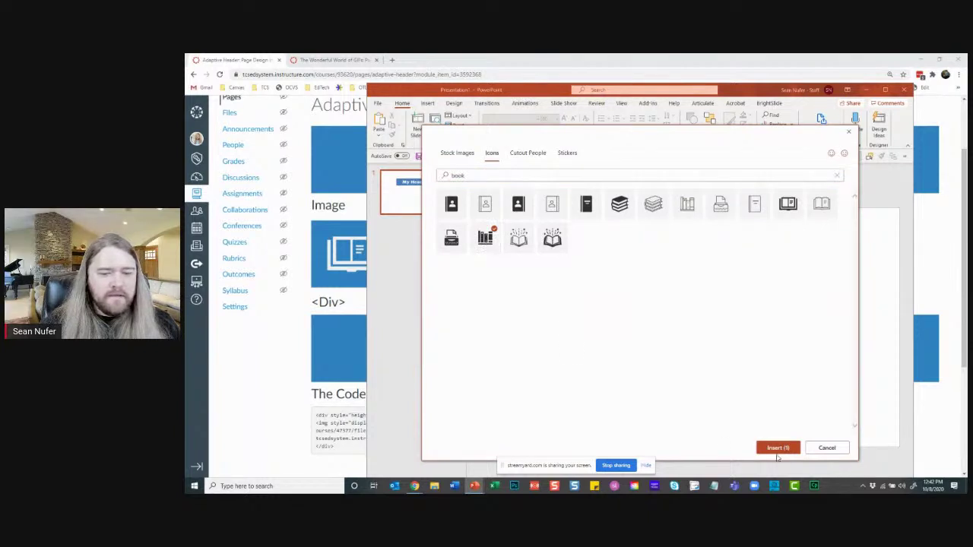
left_click(778, 448)
left_click_drag(686, 328, 580, 270)
Step: Right-align the "My Header" text in the rectangle and fill the books icon with white
left_click(634, 272)
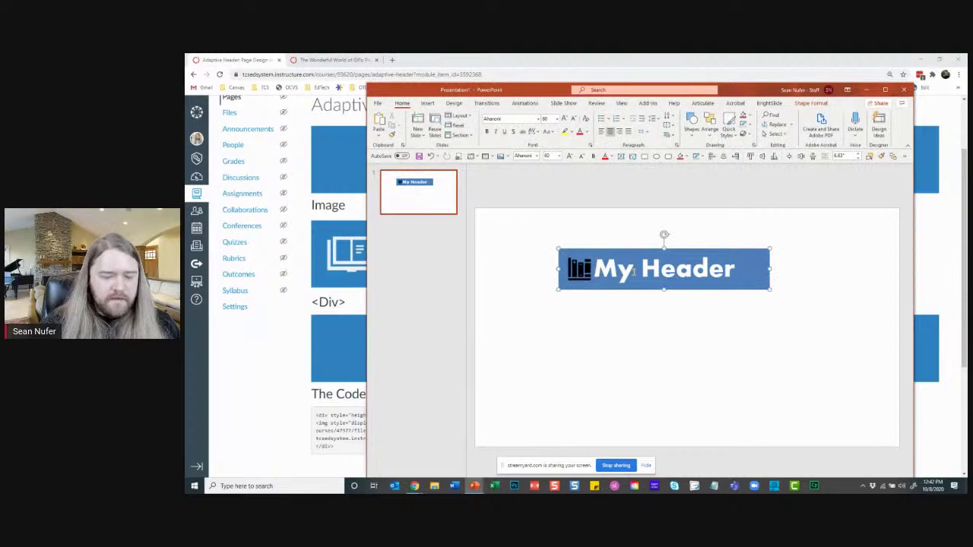
key("ctrl+e")
left_click(582, 269)
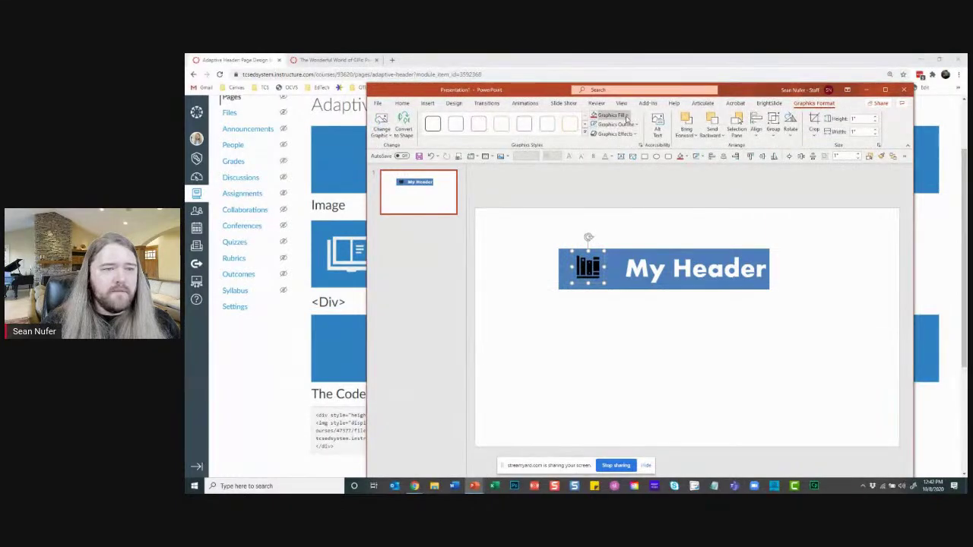
left_click(625, 115)
left_click(600, 135)
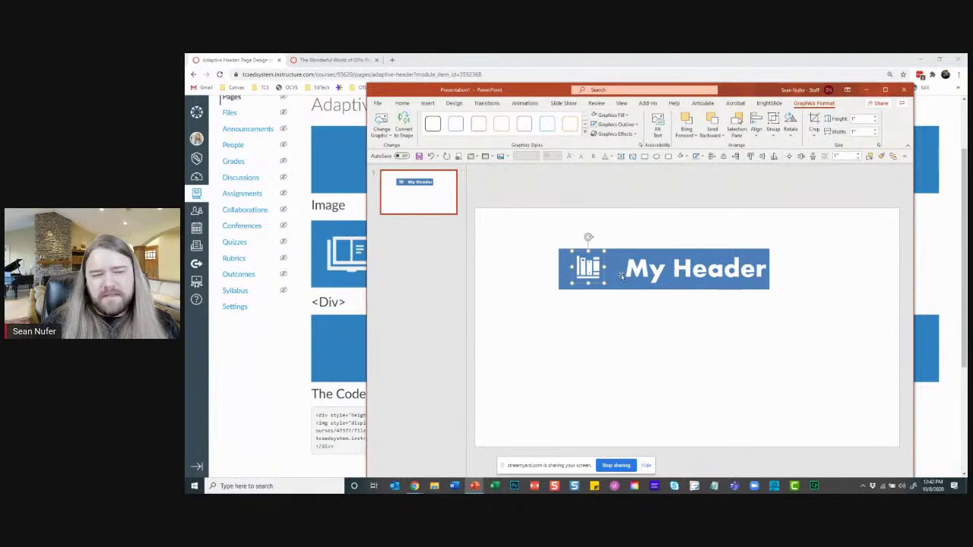
Step: Shorten the blue rectangle from its icon end to about 5.89" wide and shift the books icon closer to the text
left_click(636, 333)
left_click(571, 272)
left_click_drag(558, 268, 572, 268)
left_click(598, 269)
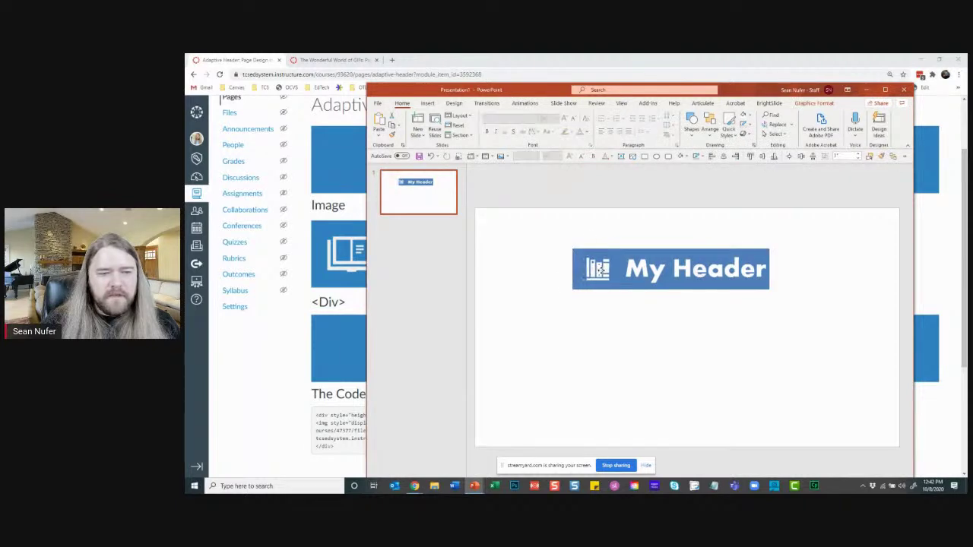
key("Delete")
left_click(576, 271)
left_click_drag(576, 271, 582, 270)
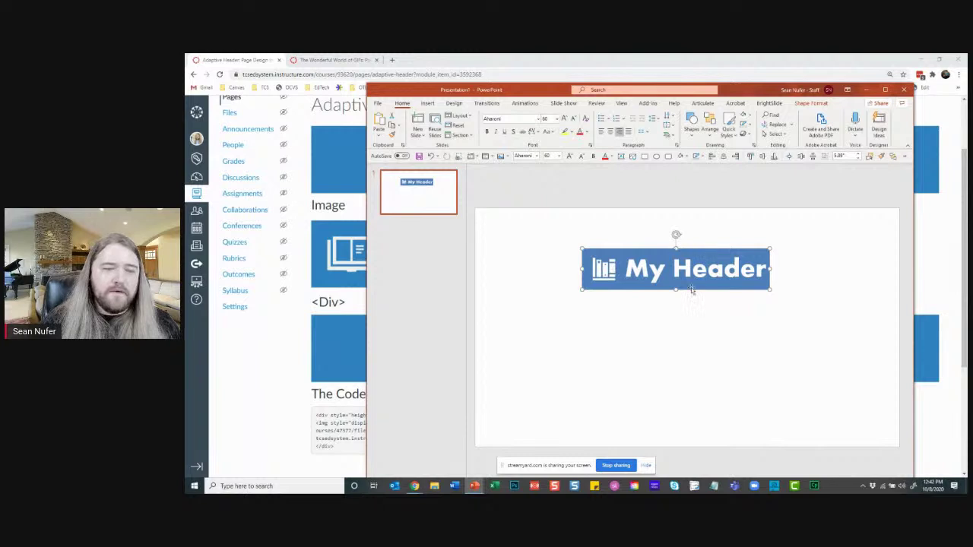
Step: Cut the rectangle and books icon together, paste them back as a single picture and dismiss the design suggestions
left_click(610, 268)
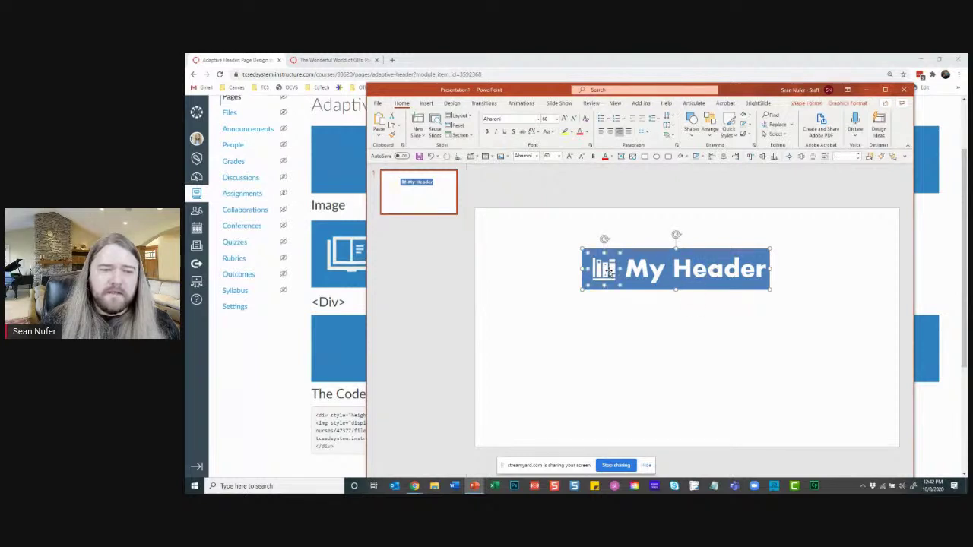
left_click(563, 237)
left_click_drag(556, 232, 774, 307)
right_click(641, 232)
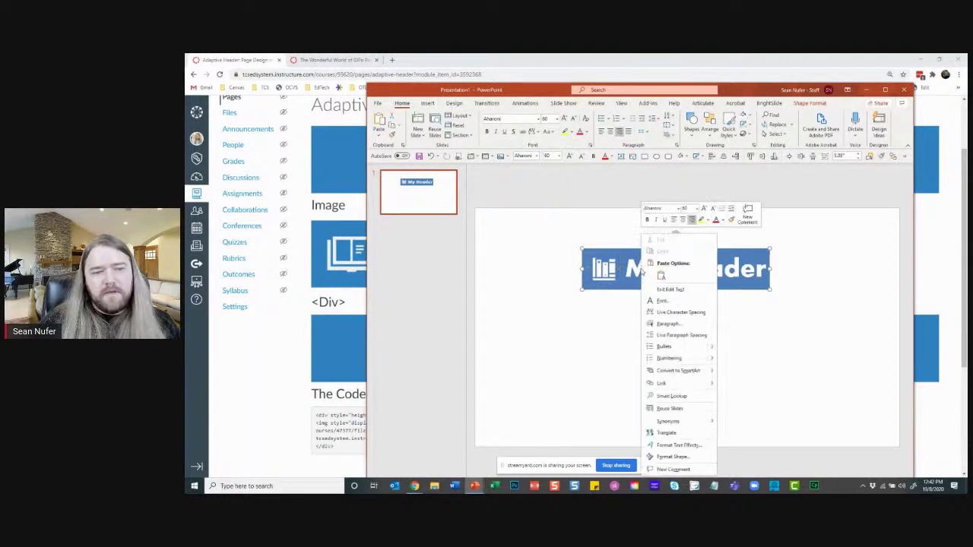
left_click(568, 241)
left_click_drag(562, 229, 824, 321)
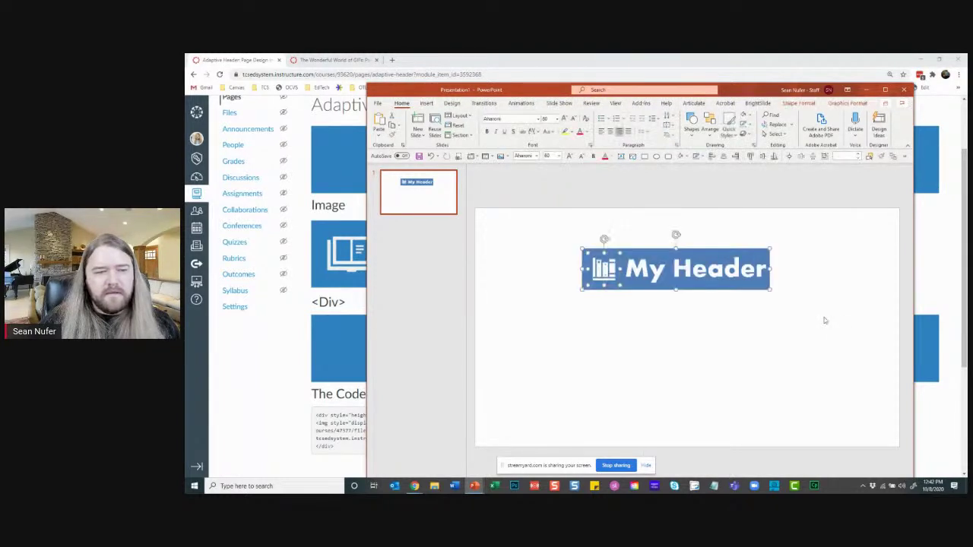
key("ctrl+x")
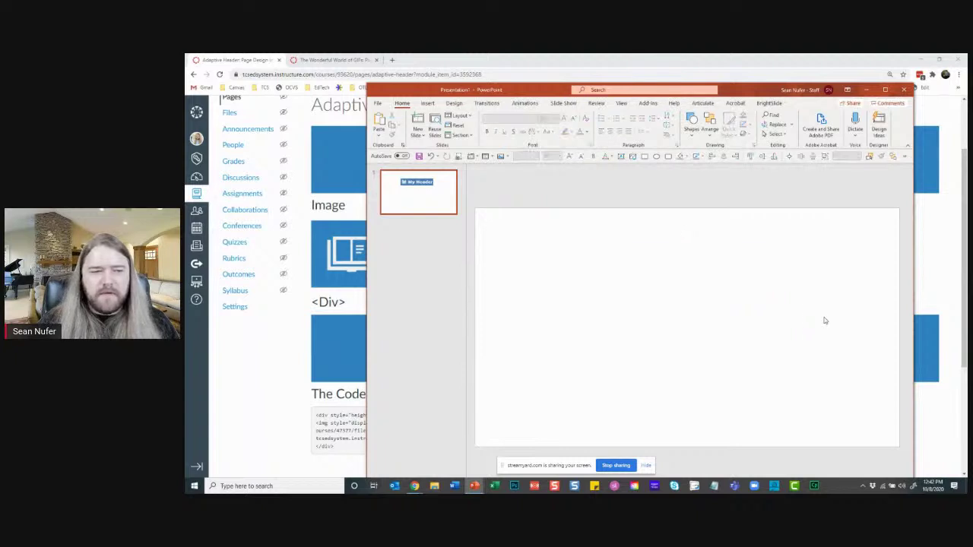
left_click(379, 136)
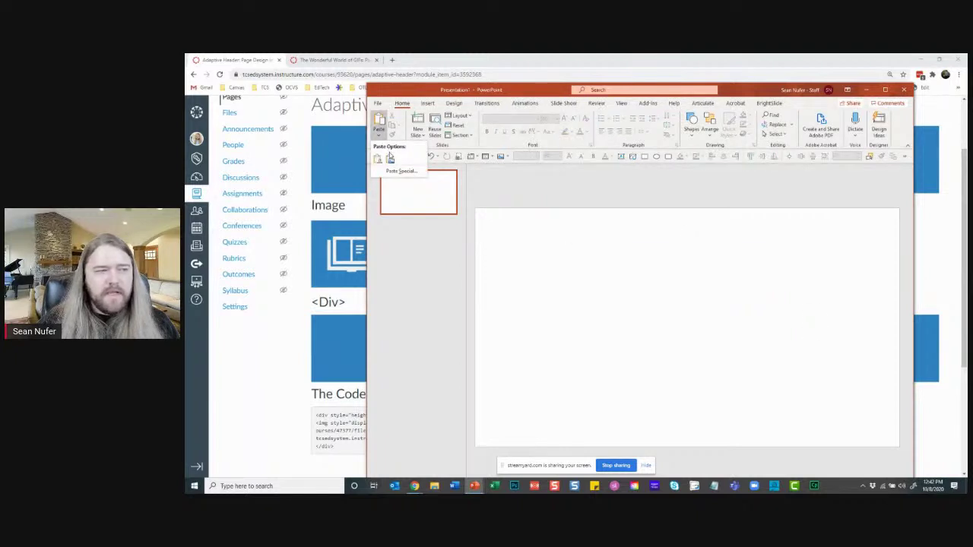
left_click(390, 158)
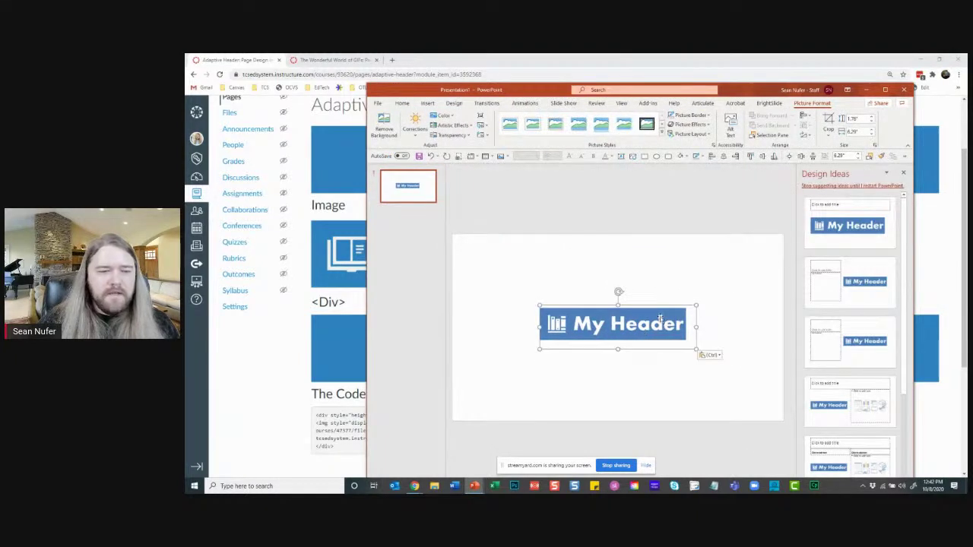
left_click(904, 174)
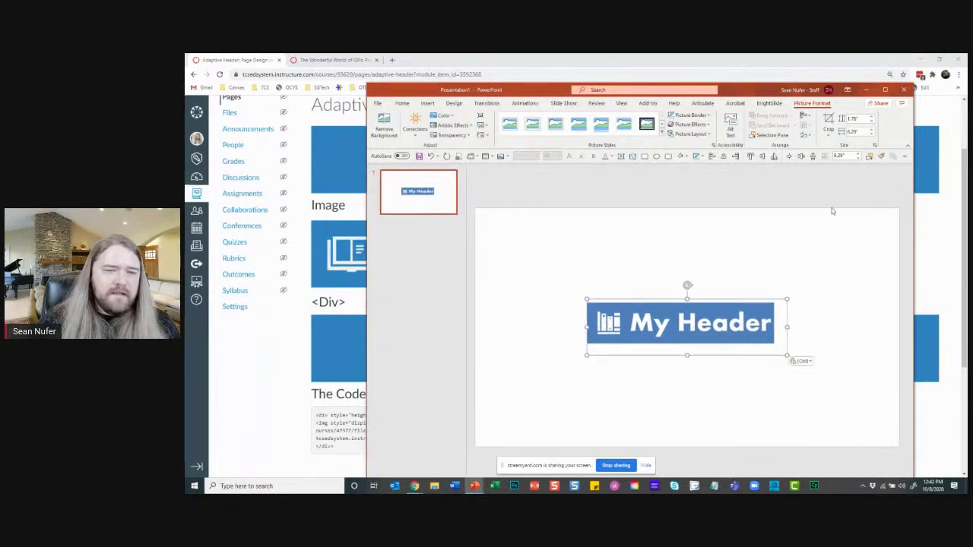
Step: Crop the empty margins off the header picture, down to about 5.89" wide and 1.23" high
left_click(829, 123)
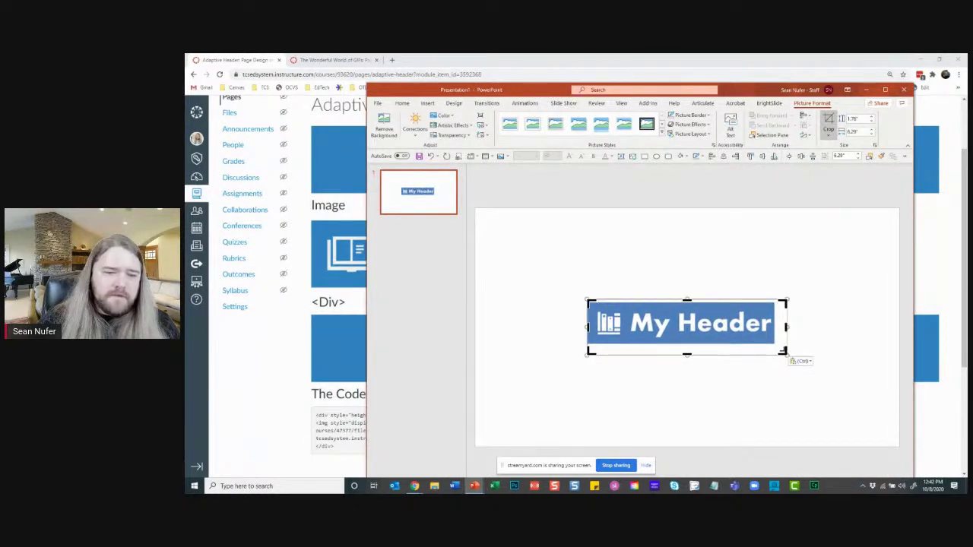
left_click_drag(784, 352, 775, 343)
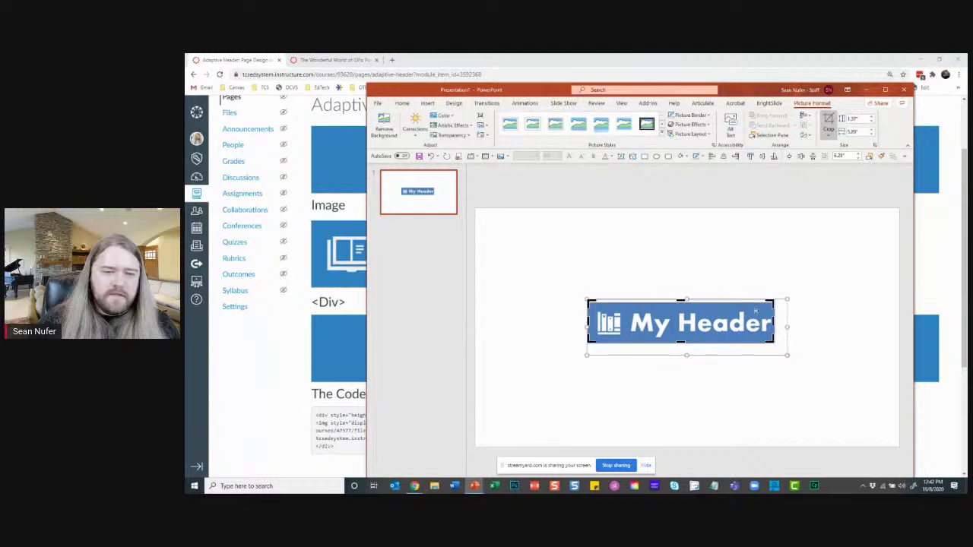
left_click_drag(681, 301, 681, 304)
left_click(743, 276)
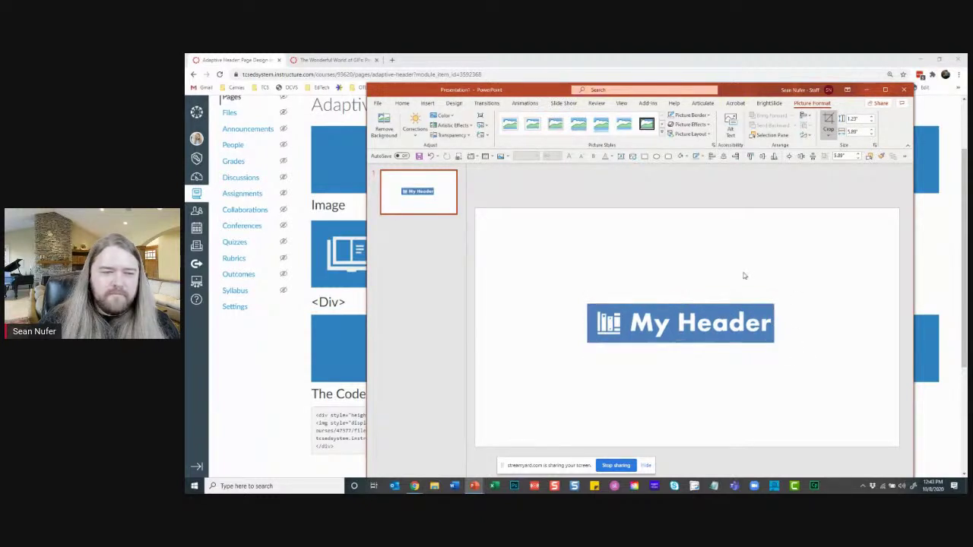
Step: Save the cropped header as a picture named Picture1 in PNG Portable Network Graphics Format in the Pictures folder
right_click(637, 333)
left_click(666, 239)
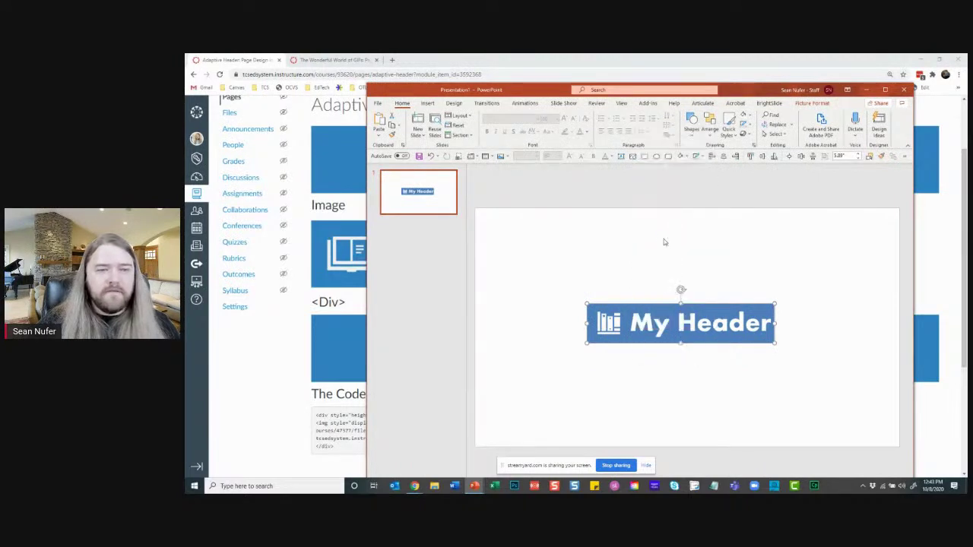
left_click(449, 258)
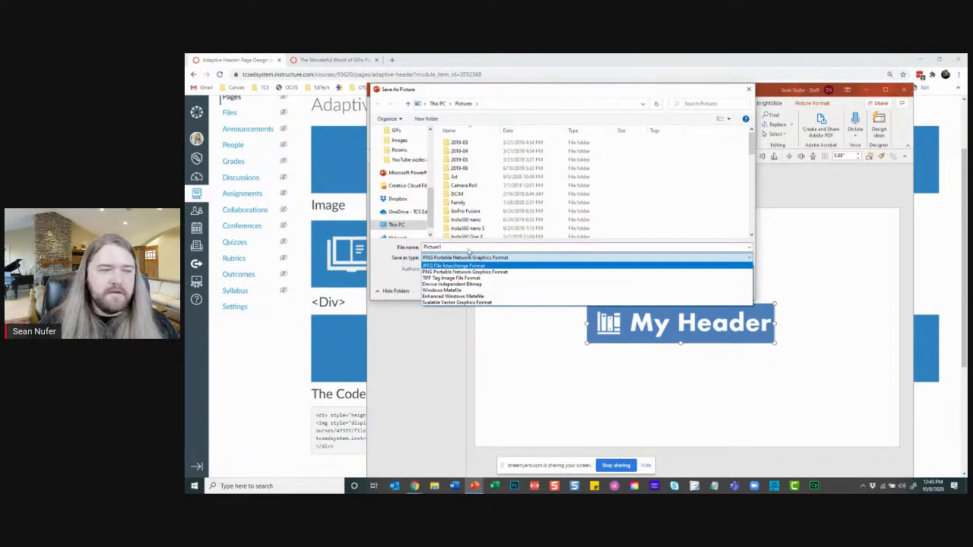
left_click(749, 91)
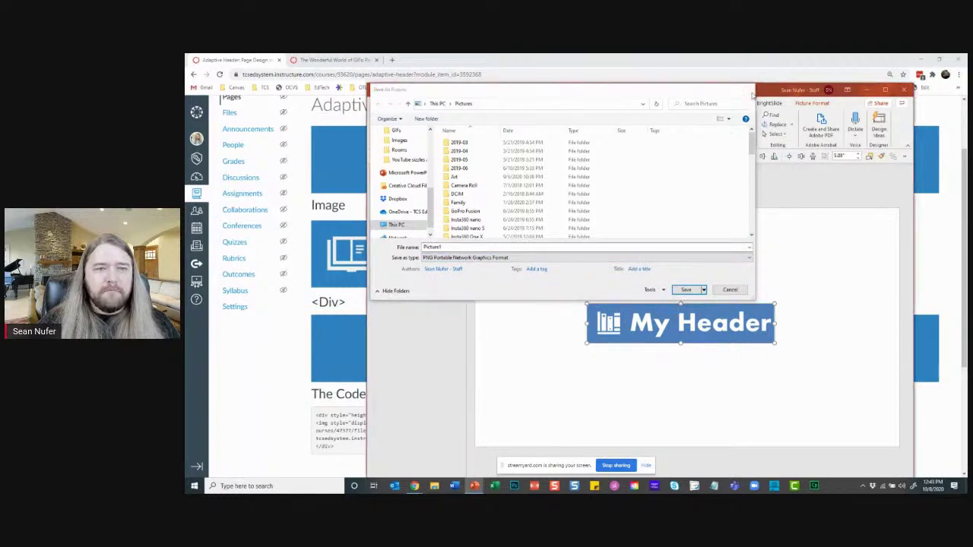
left_click(686, 290)
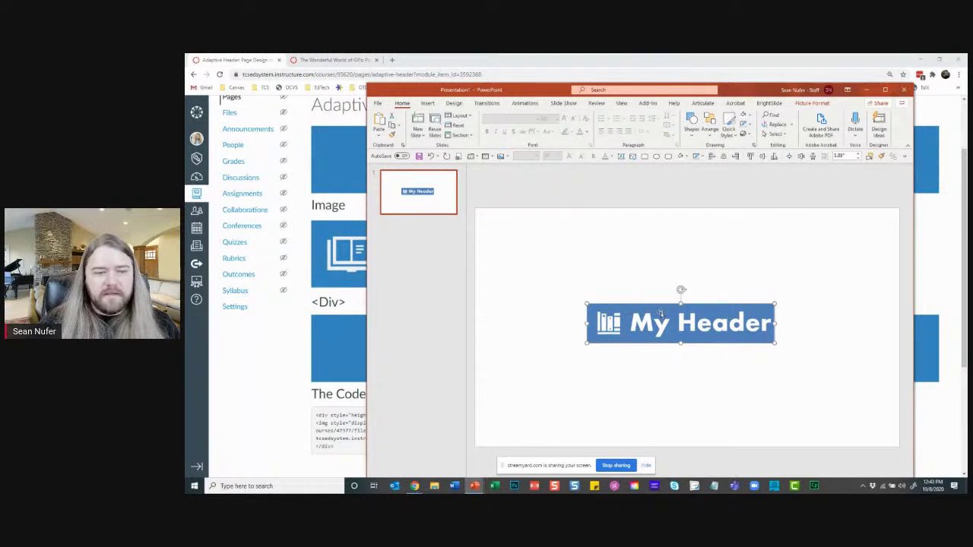
Step: Start the screen color picker utility and sample the blue background color of the header picture
left_click(864, 486)
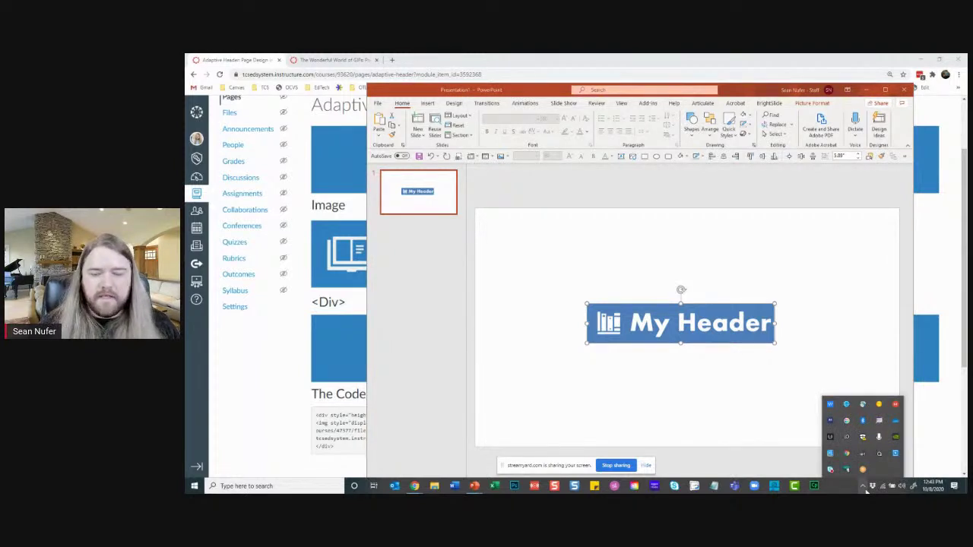
left_click(847, 422)
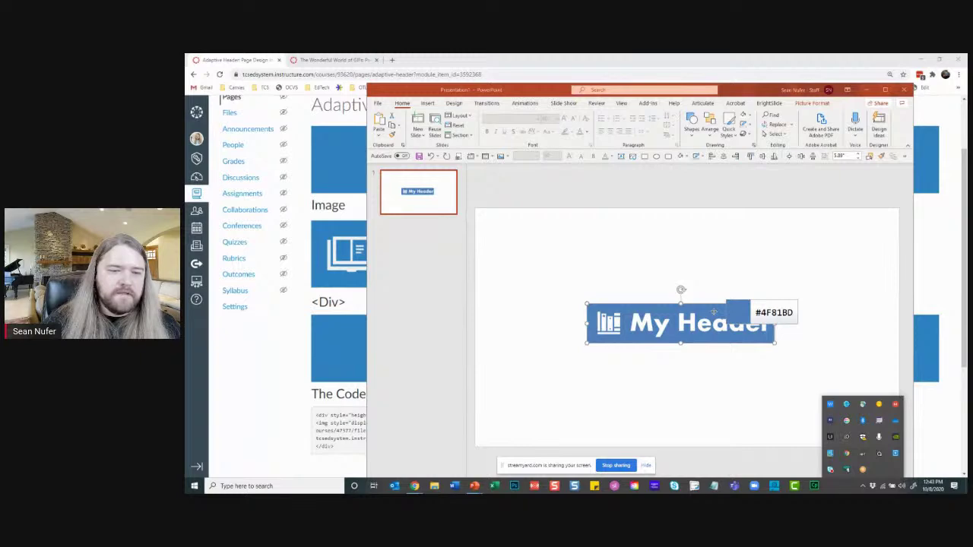
left_click(713, 311)
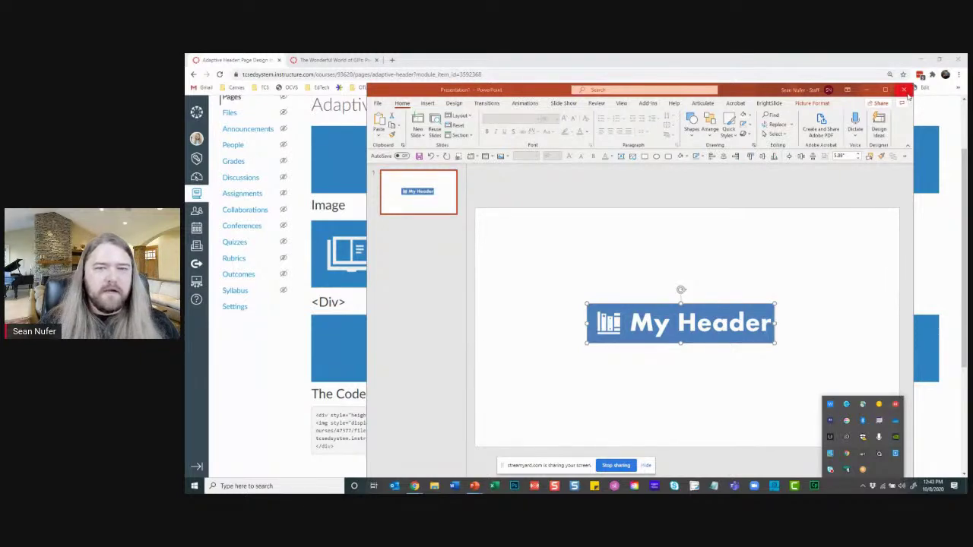
Step: Minimize the presentation, return to the Adaptive Header page in the browser and highlight the whole div code block to examine it
left_click(867, 90)
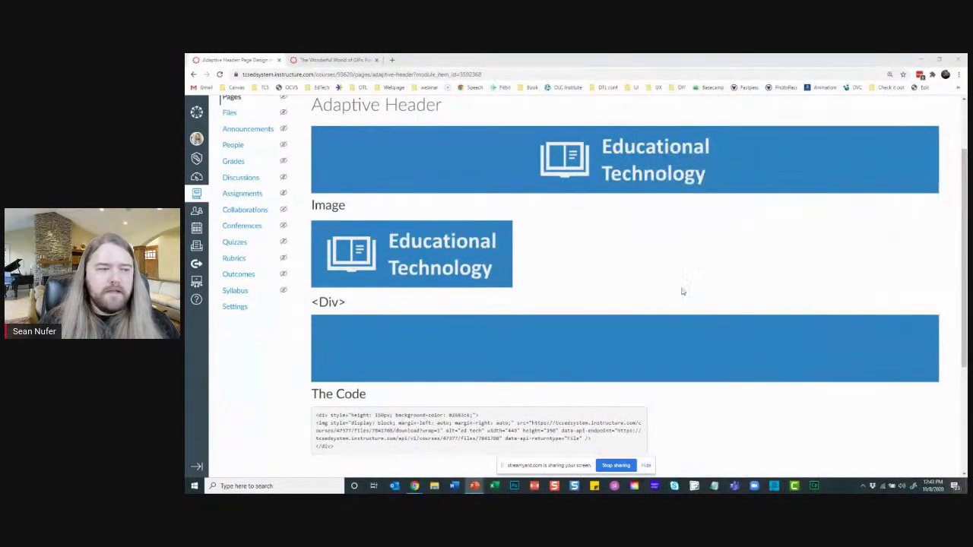
left_click(351, 346)
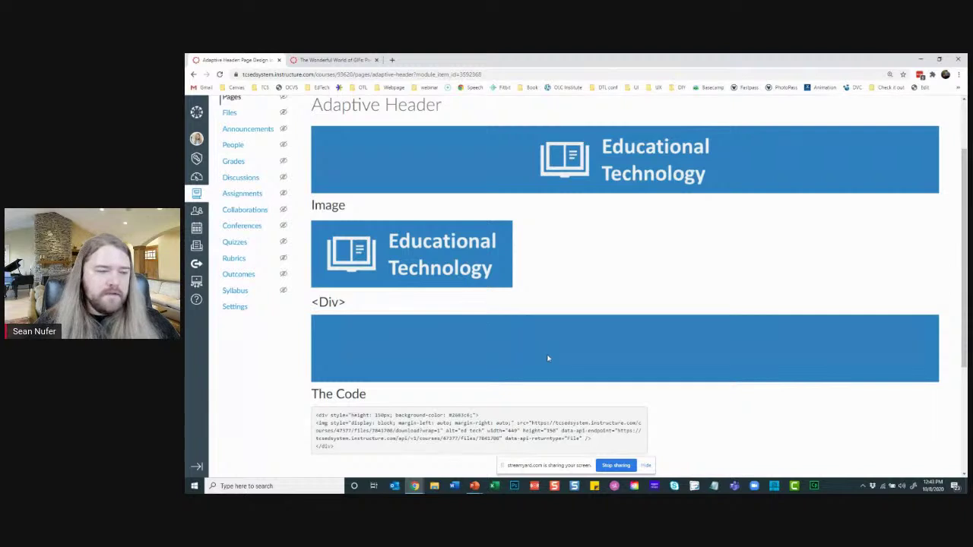
scroll(582, 367, "down", 1)
scroll(583, 373, "up", 1)
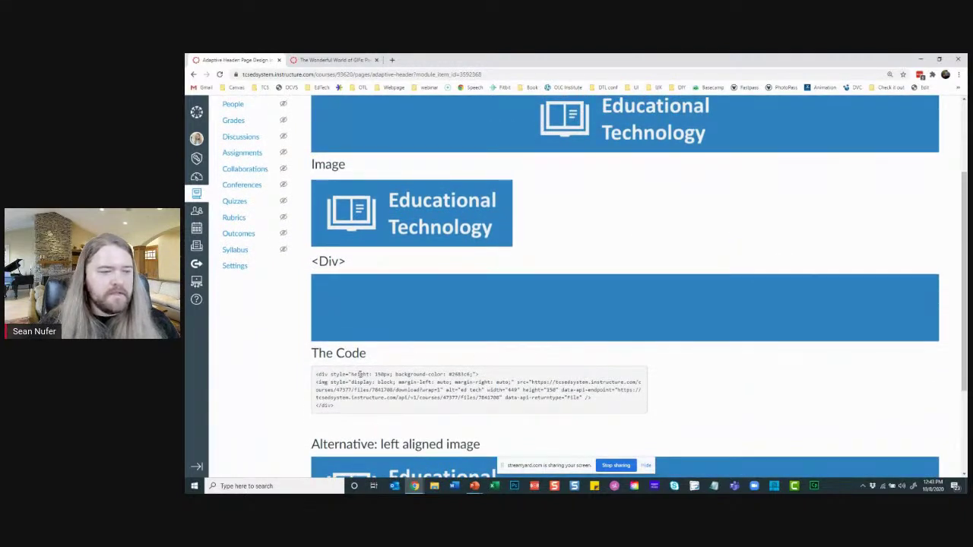
left_click_drag(316, 375, 362, 408)
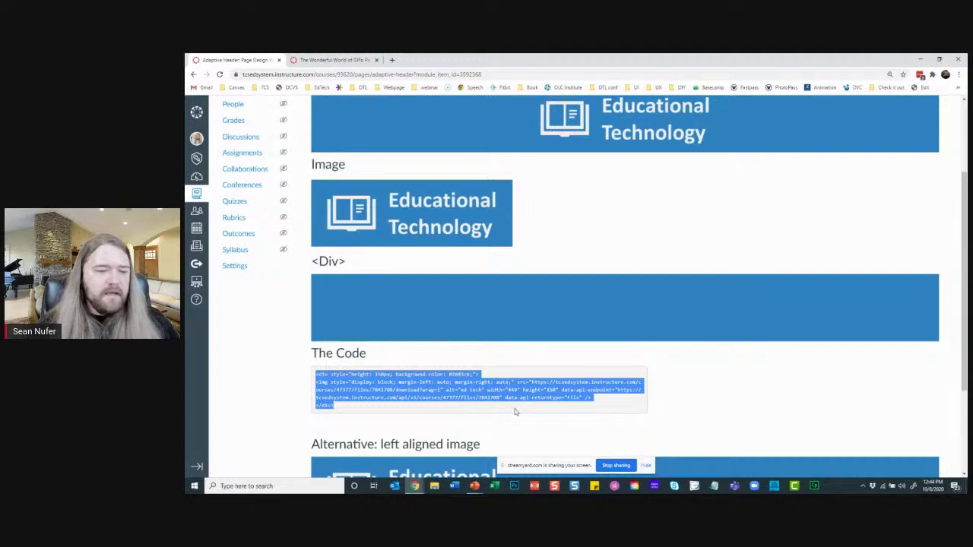
Step: Highlight the image's source address and alt text in the centered header code to examine them
left_click(534, 383)
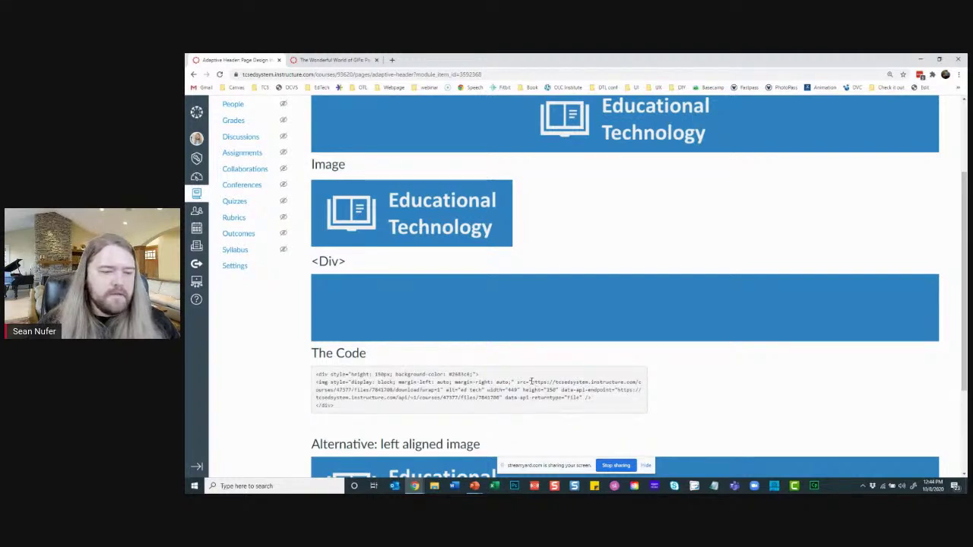
left_click_drag(534, 382, 483, 390)
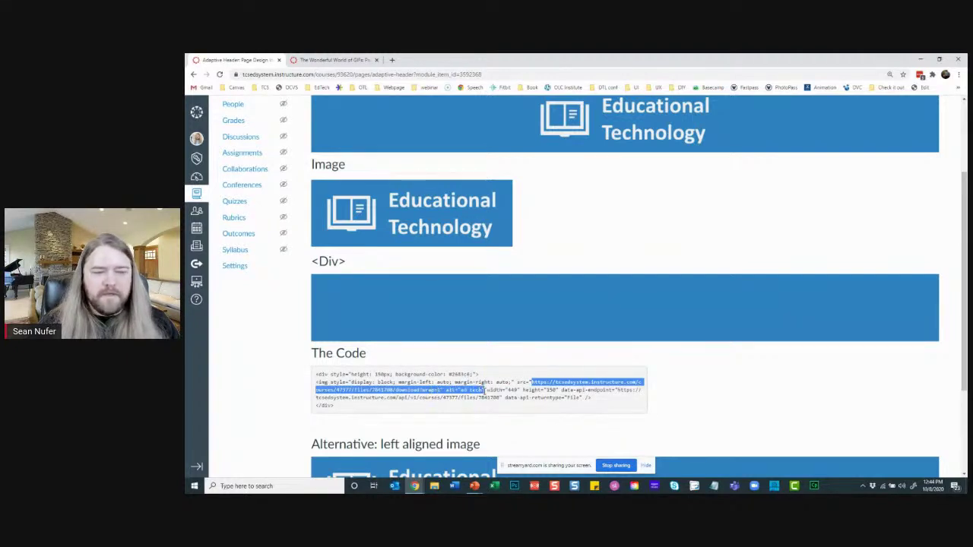
scroll(575, 373, "down", 1)
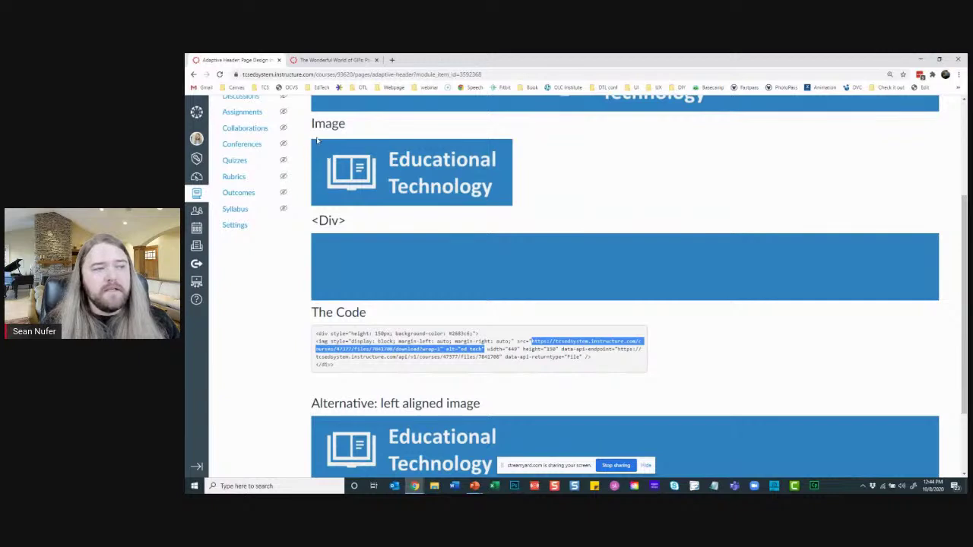
left_click(523, 355)
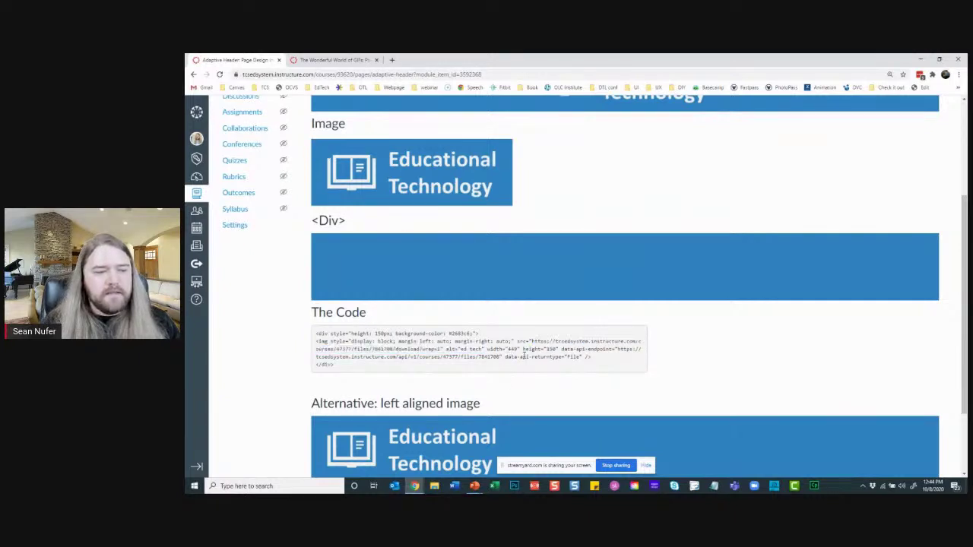
Step: Highlight the image's height attribute and the div's height setting in the code, and compare them with the banner and image
left_click_drag(524, 349, 555, 349)
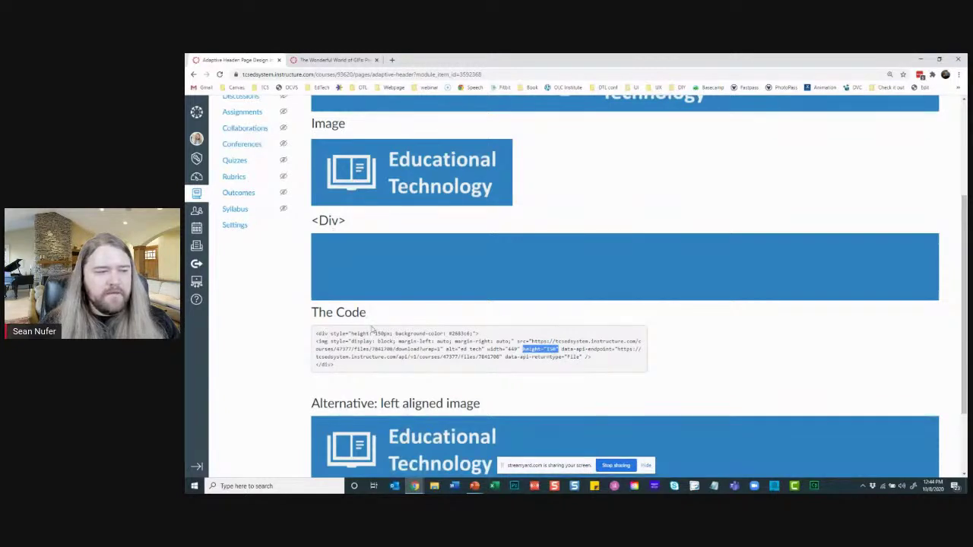
left_click_drag(352, 333, 394, 333)
scroll(424, 173, "up", 1)
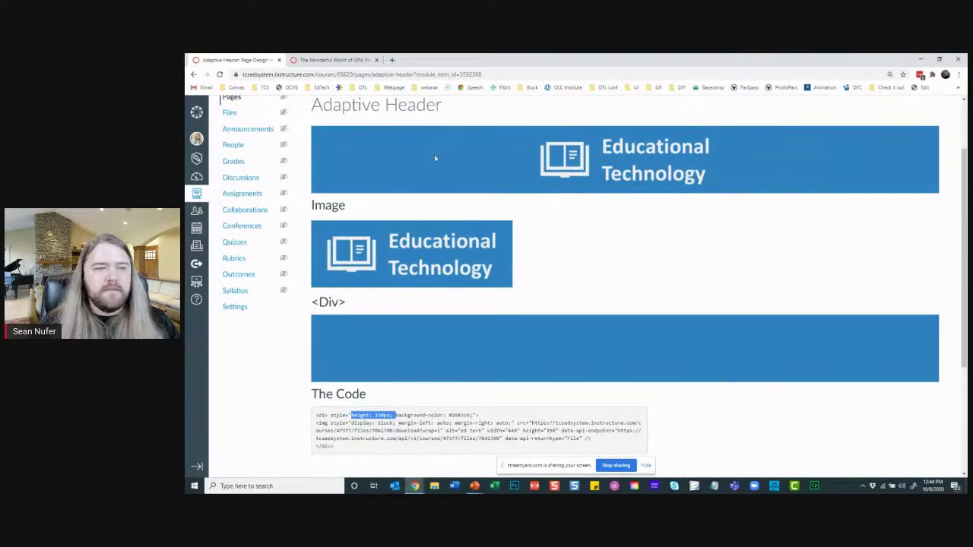
scroll(533, 297, "down", 1)
scroll(532, 228, "up", 1)
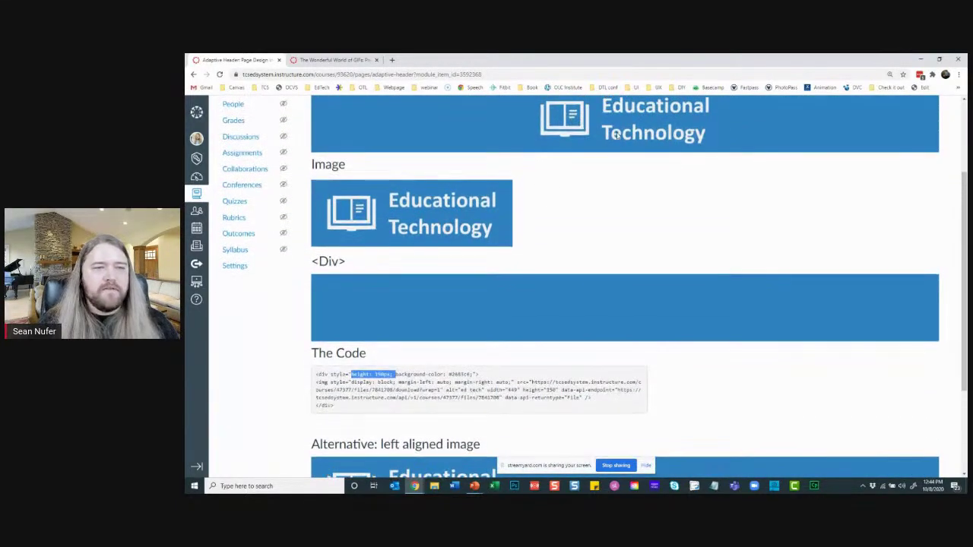
scroll(572, 134, "up", 1)
left_click_drag(487, 277, 624, 309)
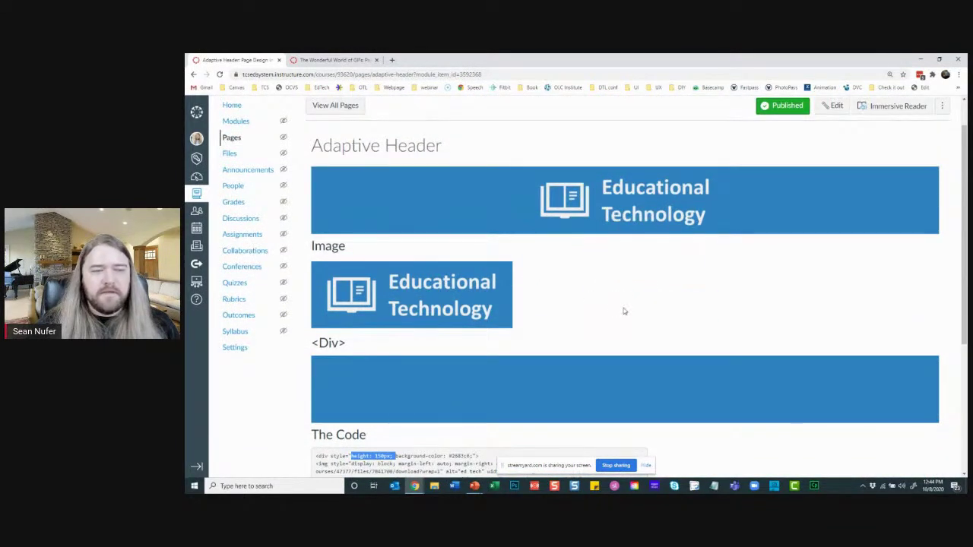
Step: Highlight the style attribute and the automatic left and right margins in the centered header's image tag
scroll(608, 304, "down", 1)
scroll(606, 301, "down", 1)
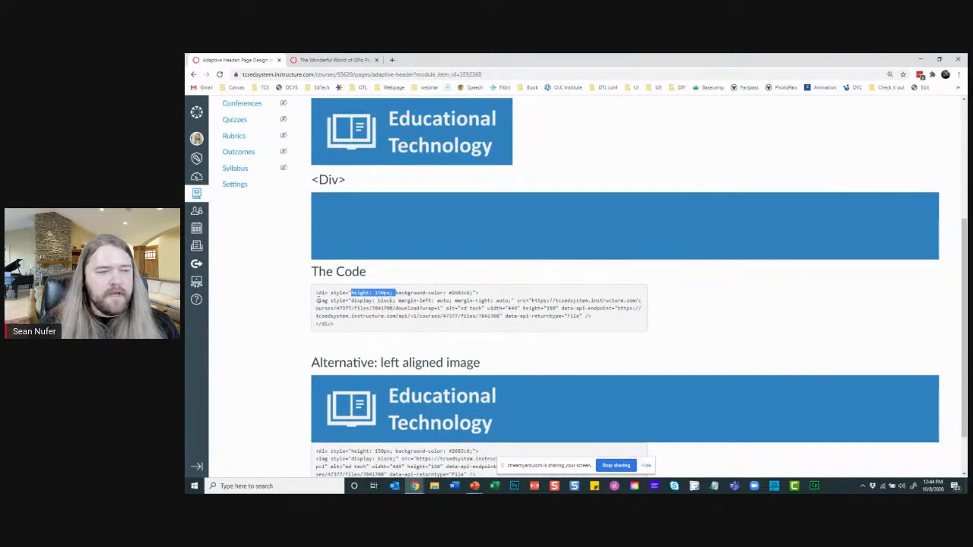
left_click_drag(318, 301, 351, 301)
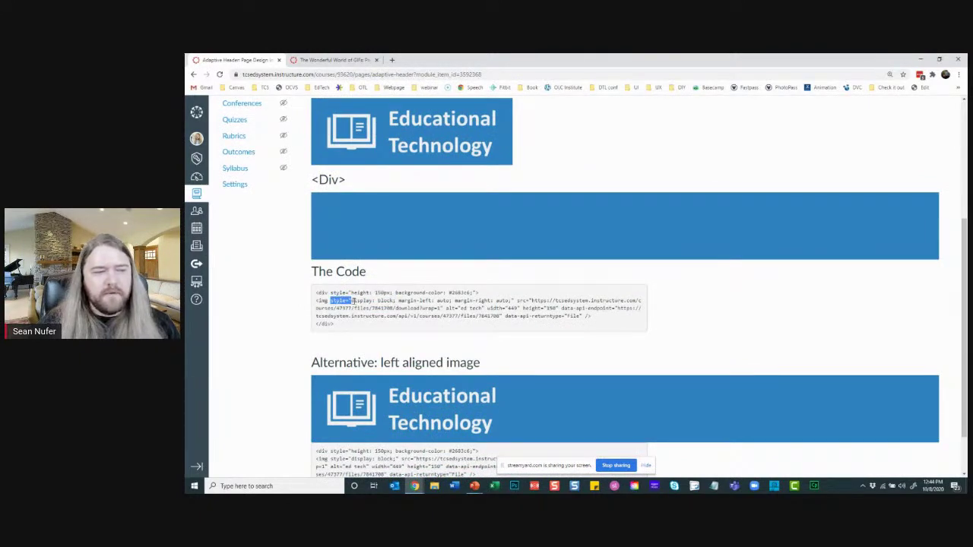
left_click(397, 301)
left_click_drag(406, 301, 514, 302)
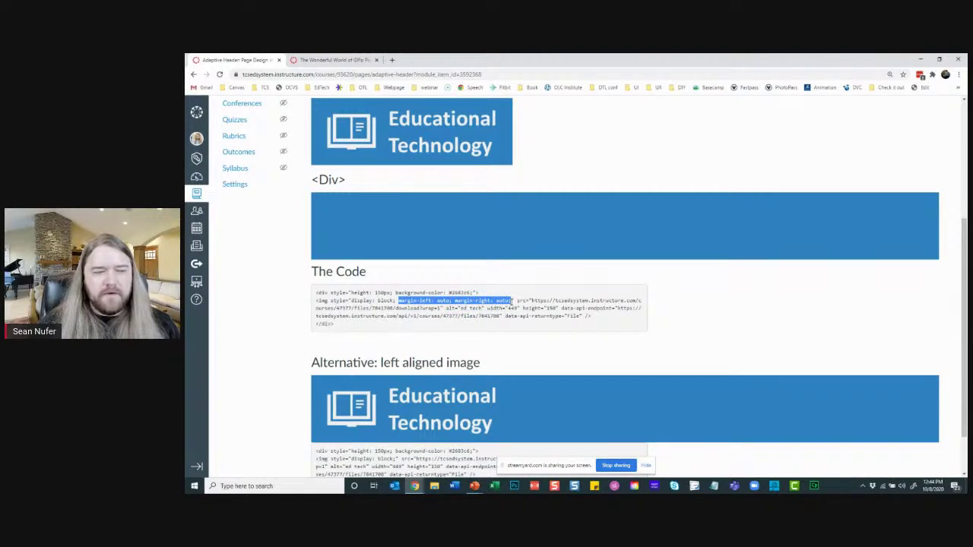
Step: Examine the centered banner at the page's beginning and highlight the margin settings that center its image once more
scroll(615, 267, "up", 2)
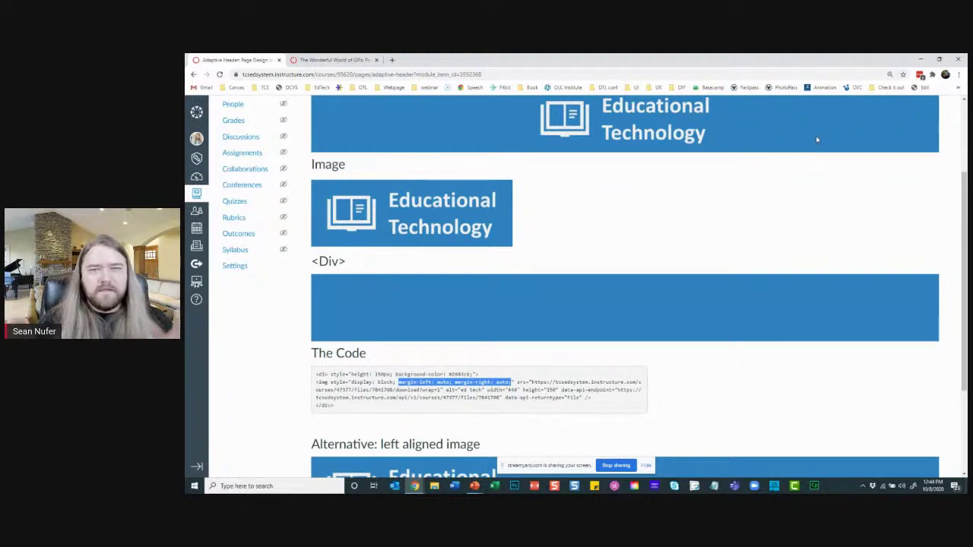
scroll(737, 190, "down", 1)
left_click(705, 222)
scroll(701, 230, "down", 2)
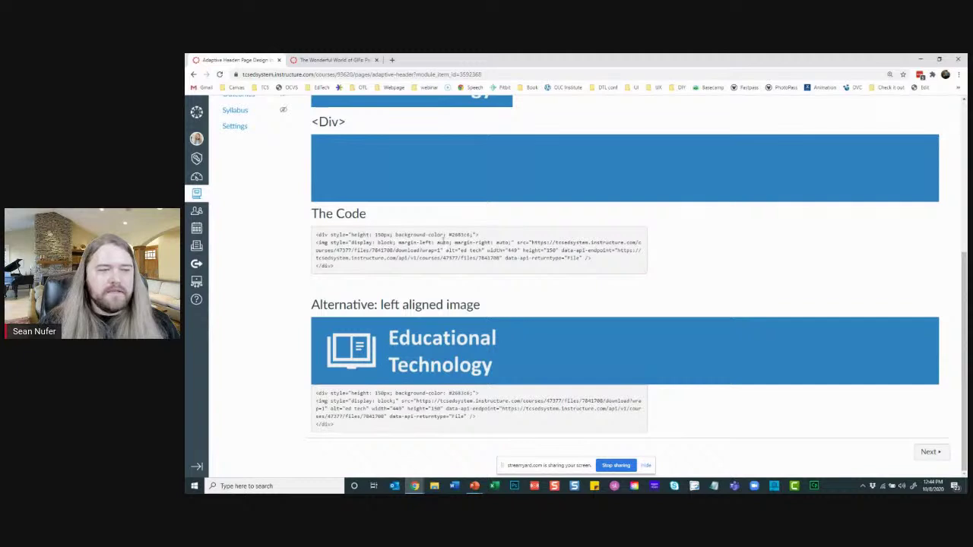
left_click_drag(396, 241, 515, 242)
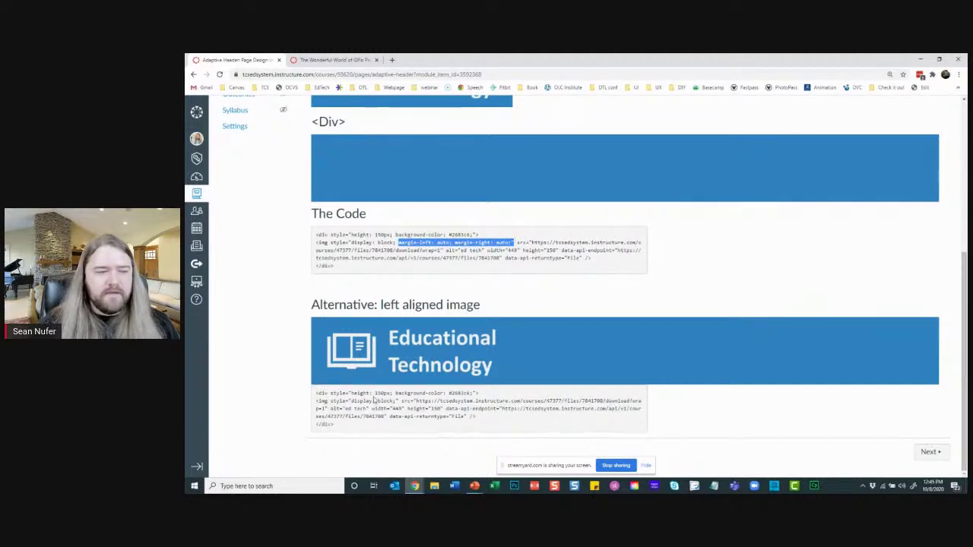
Step: Highlight the left-aligned alternative's image tag, opening div tag, height value and background color code to examine them
left_click_drag(328, 402, 473, 418)
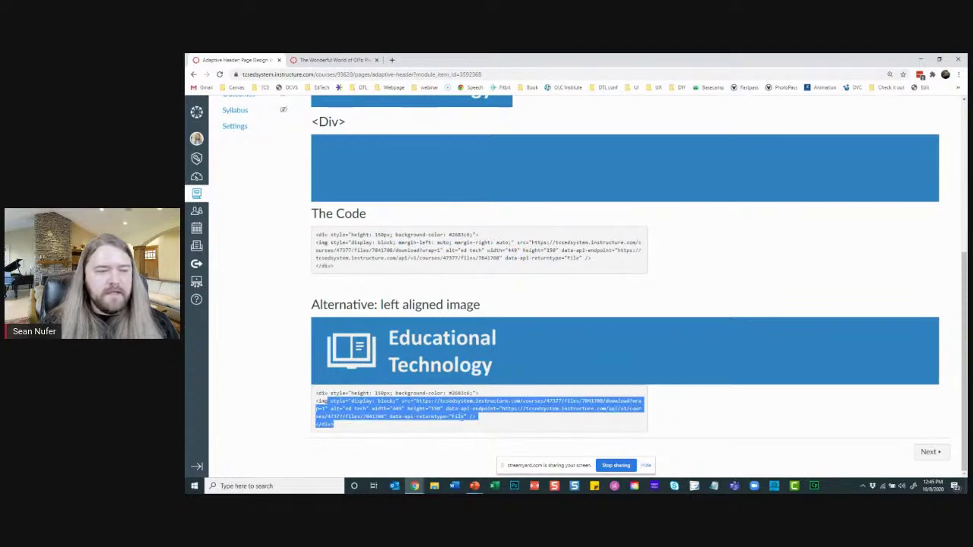
left_click(371, 390)
left_click_drag(317, 395, 491, 395)
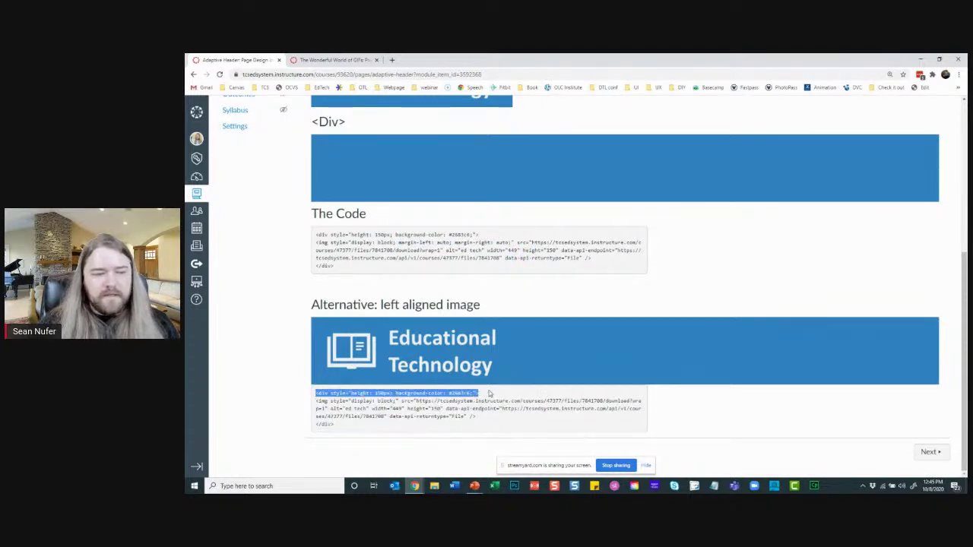
left_click(375, 393)
left_click_drag(376, 393, 390, 394)
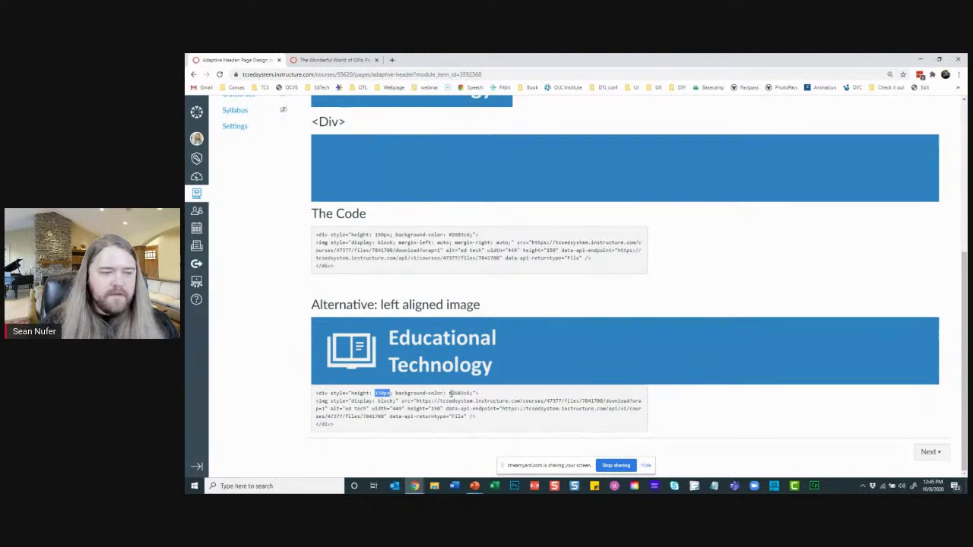
left_click_drag(450, 393, 468, 393)
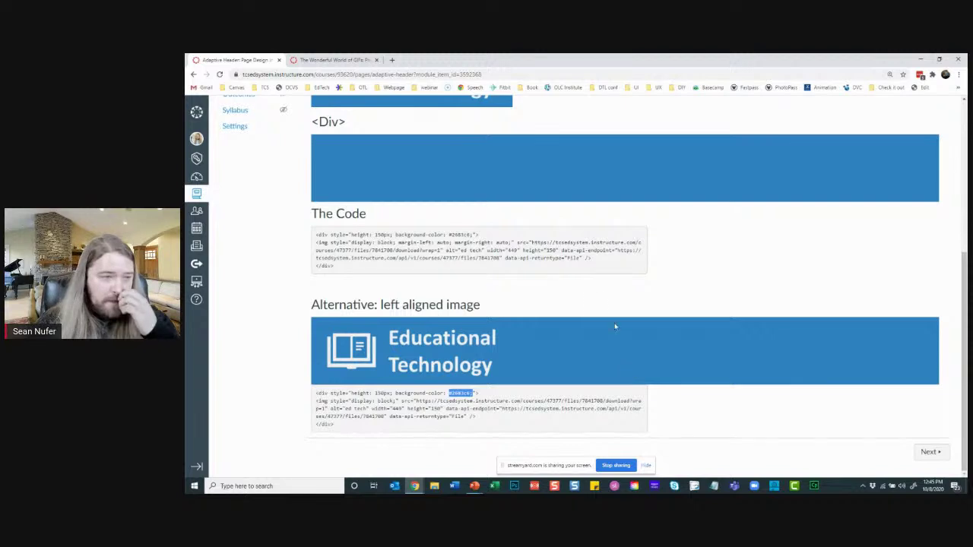
Step: Paste the sampled color code #4F81BD into the browser's address field to show its format, without running a search
left_click(517, 74)
type("#4F81BD")
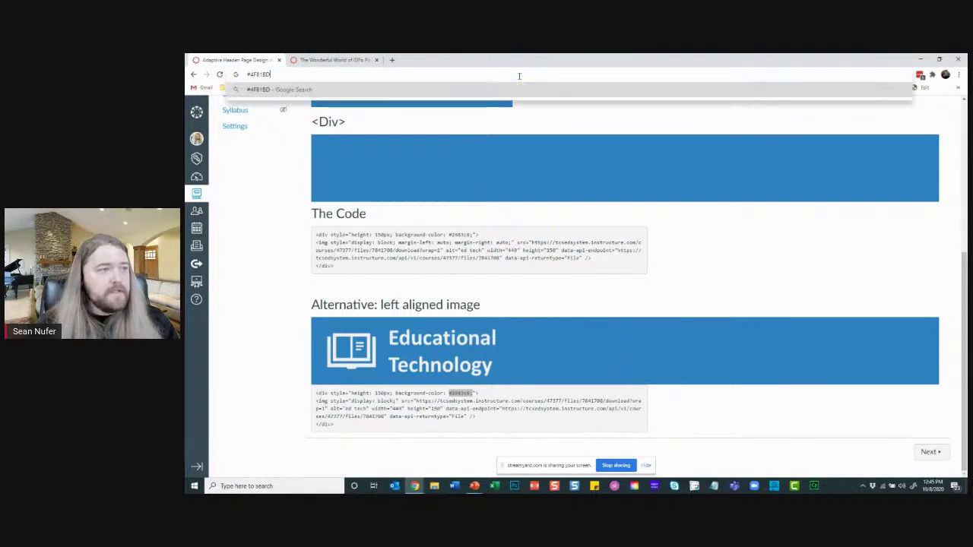
left_click_drag(271, 74, 242, 77)
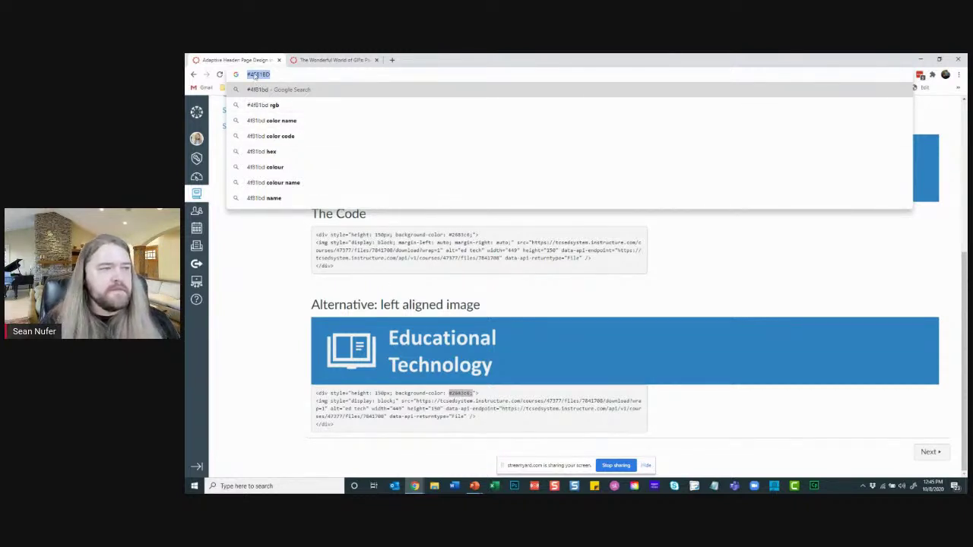
left_click(570, 297)
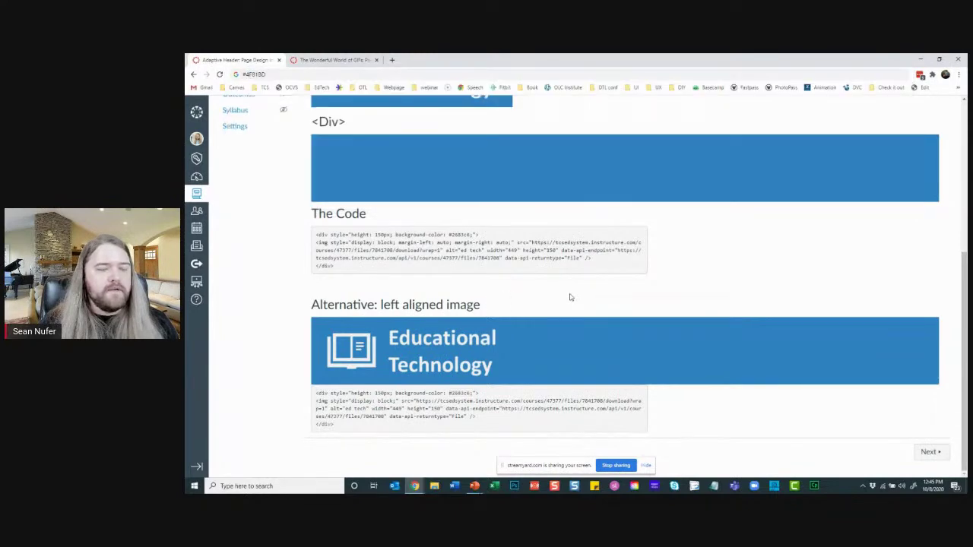
Step: Go to the Adaptive Header [in action] page and examine its Course Introduction and Course Description banners
scroll(578, 311, "up", 2)
scroll(579, 311, "down", 2)
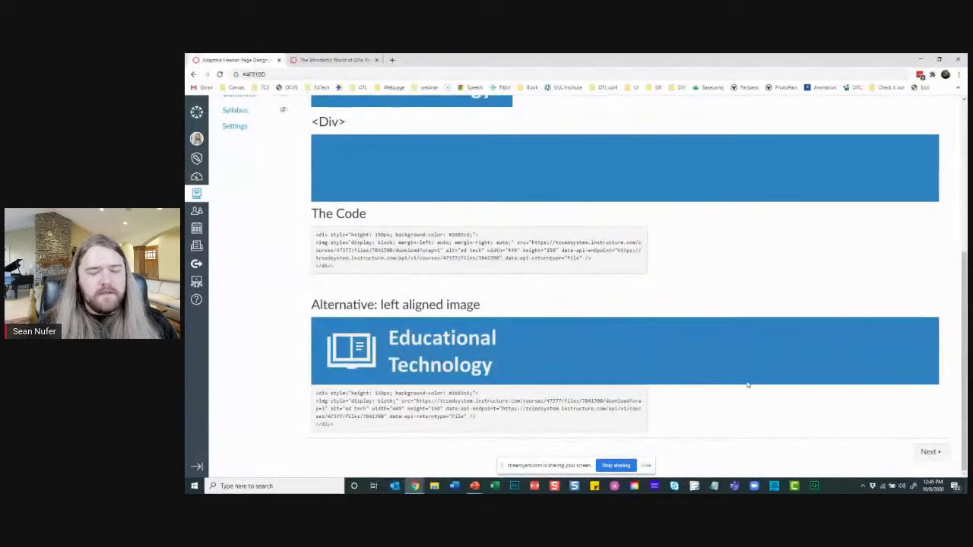
left_click(929, 453)
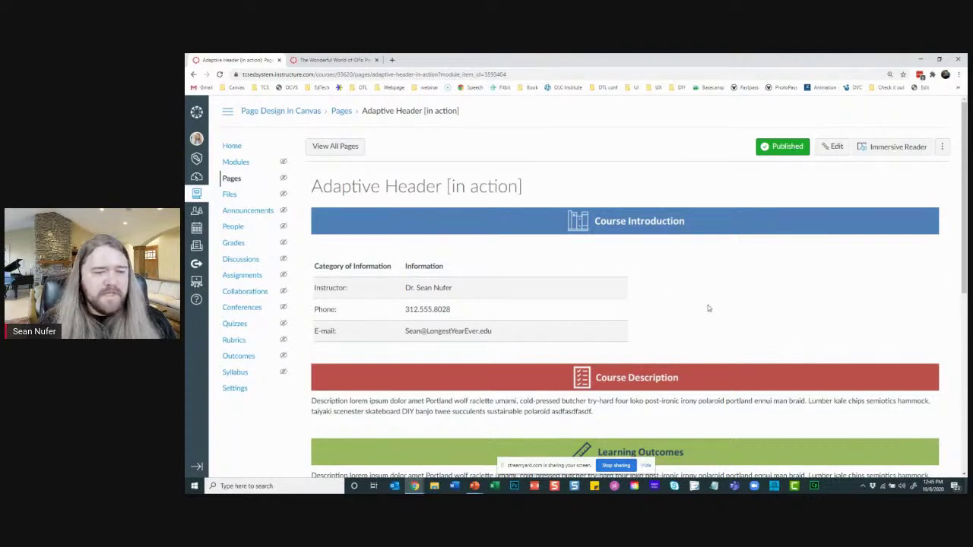
scroll(708, 305, "down", 1)
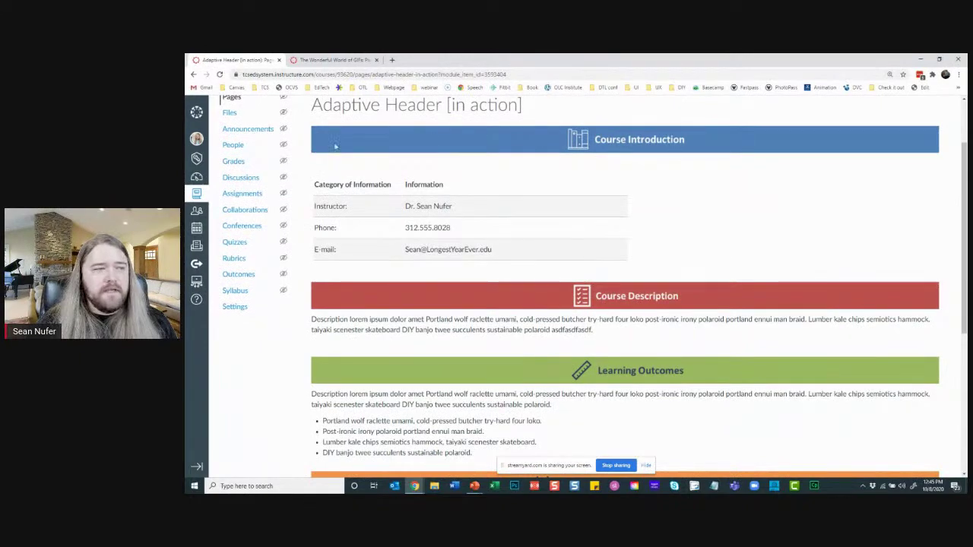
scroll(576, 195, "down", 3)
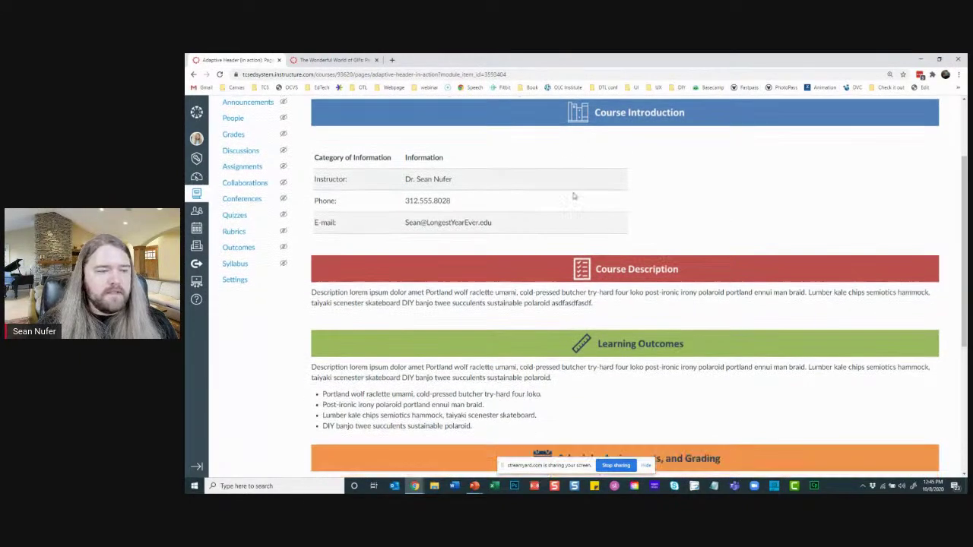
scroll(586, 155, "up", 3)
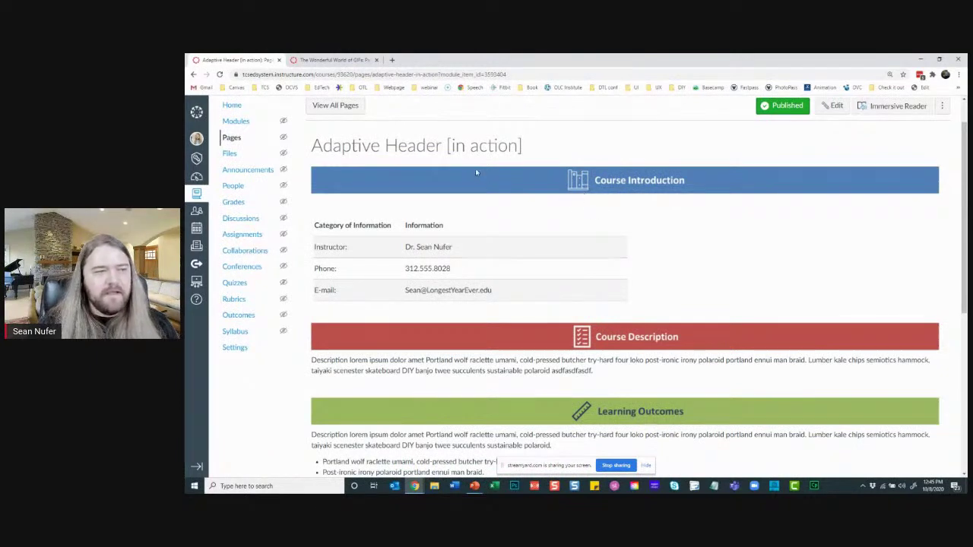
scroll(593, 190, "down", 1)
scroll(593, 189, "up", 1)
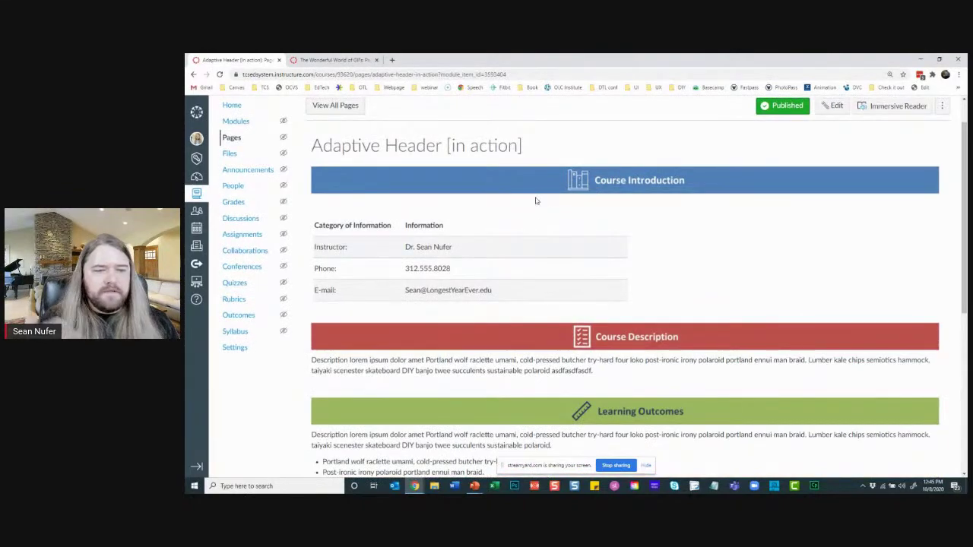
Step: Examine the remaining section banners, from Learning Outcomes through Schedule, Assignments, and Grading to Canvas Support
scroll(556, 190, "down", 5)
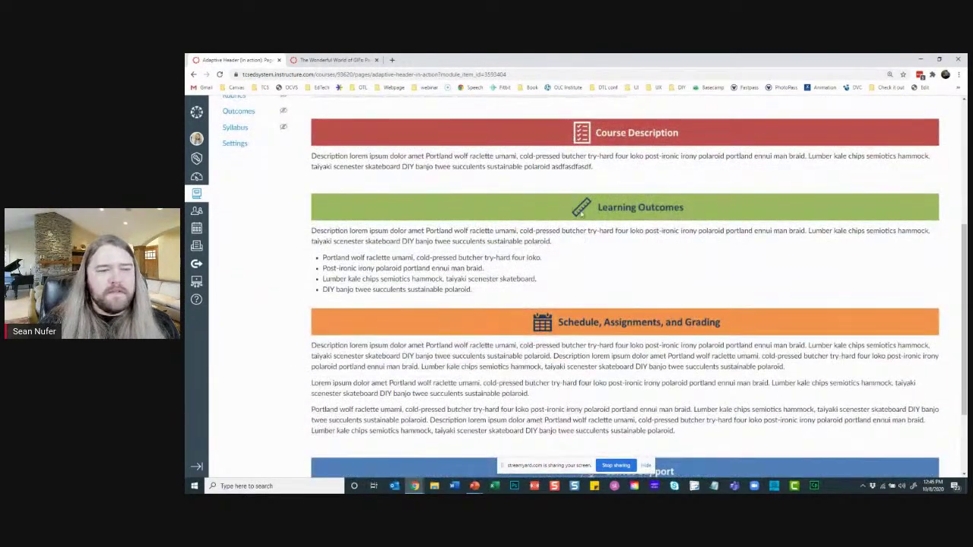
scroll(585, 215, "down", 3)
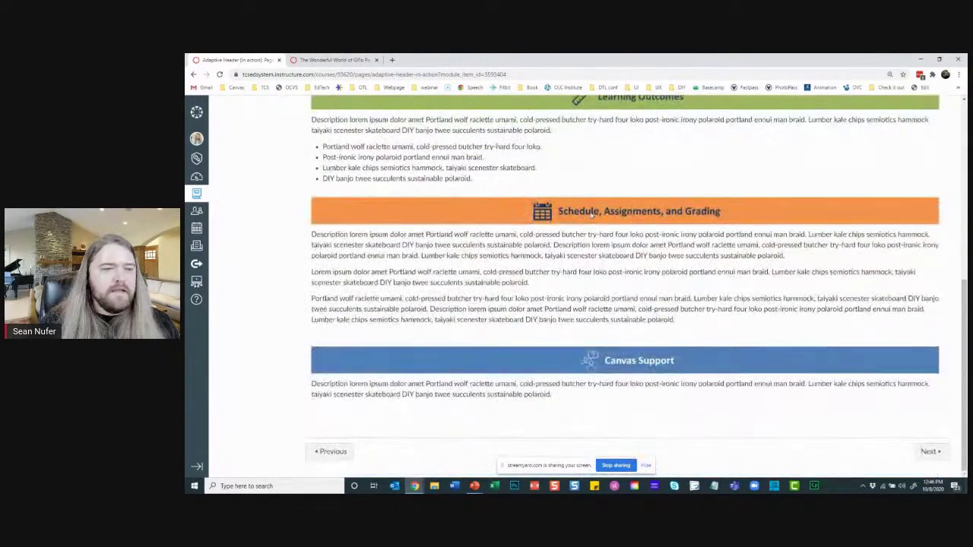
left_click_drag(591, 215, 360, 214)
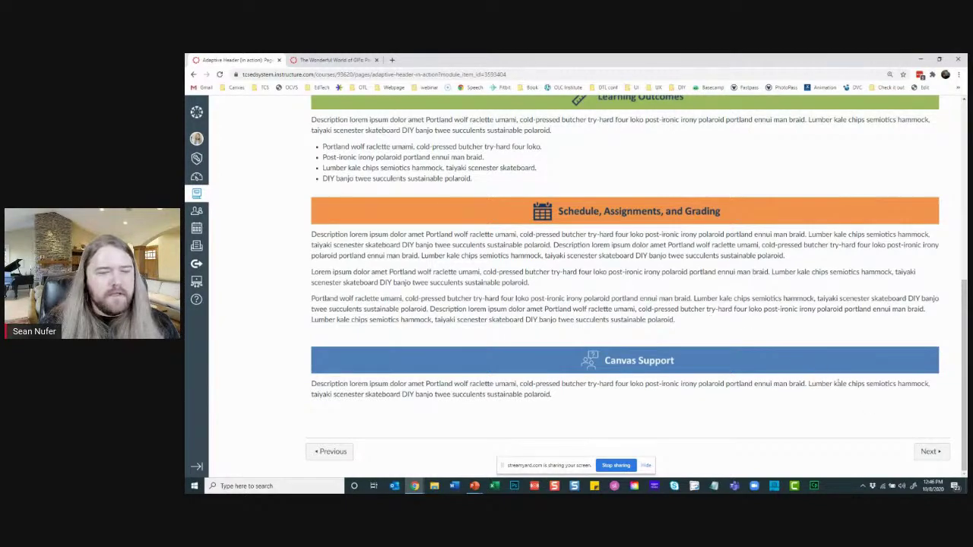
scroll(848, 395, "up", 5)
scroll(874, 399, "down", 5)
left_click(929, 453)
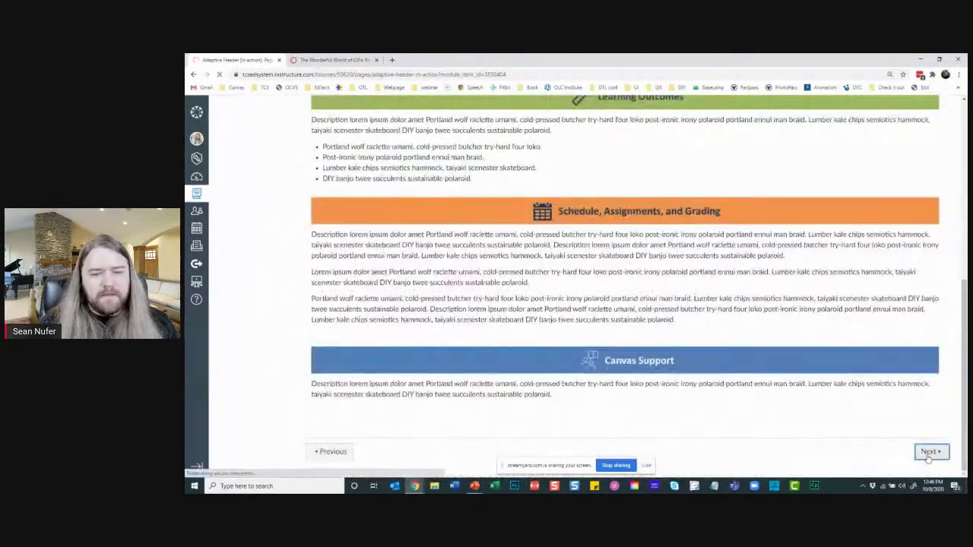
scroll(362, 435, "down", 3)
scroll(362, 434, "down", 15)
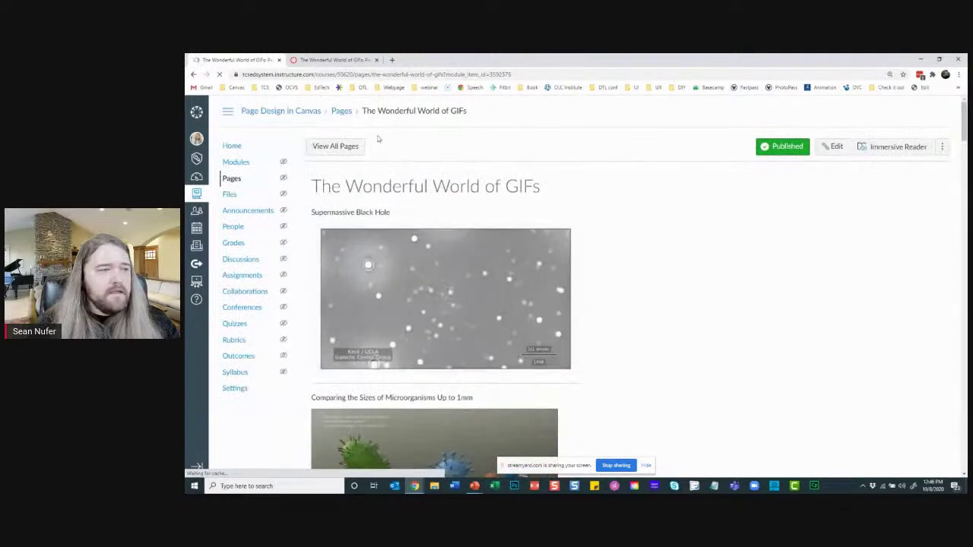
left_click(194, 75)
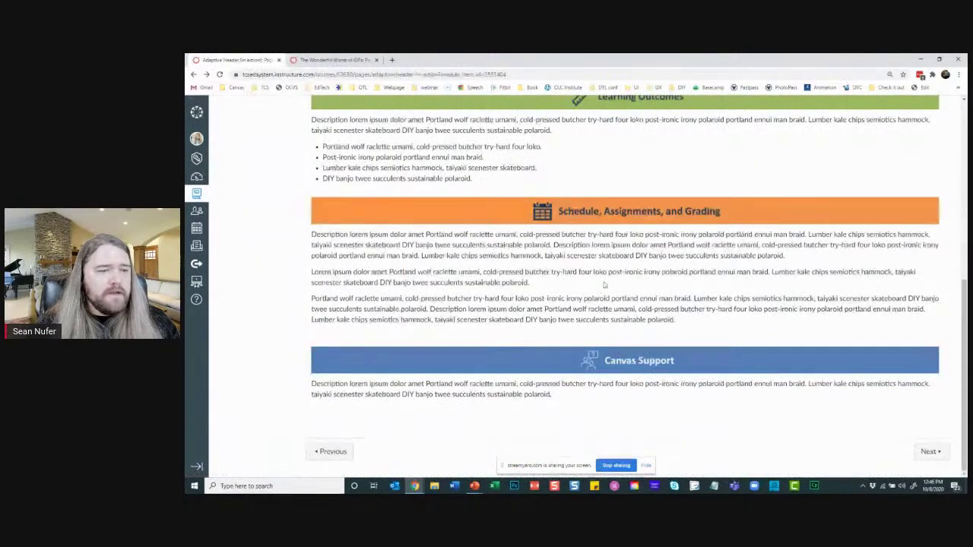
Step: Open the Adaptive Header [in action] page for editing and select the Course Introduction banner's image
scroll(605, 285, "up", 10)
left_click(831, 147)
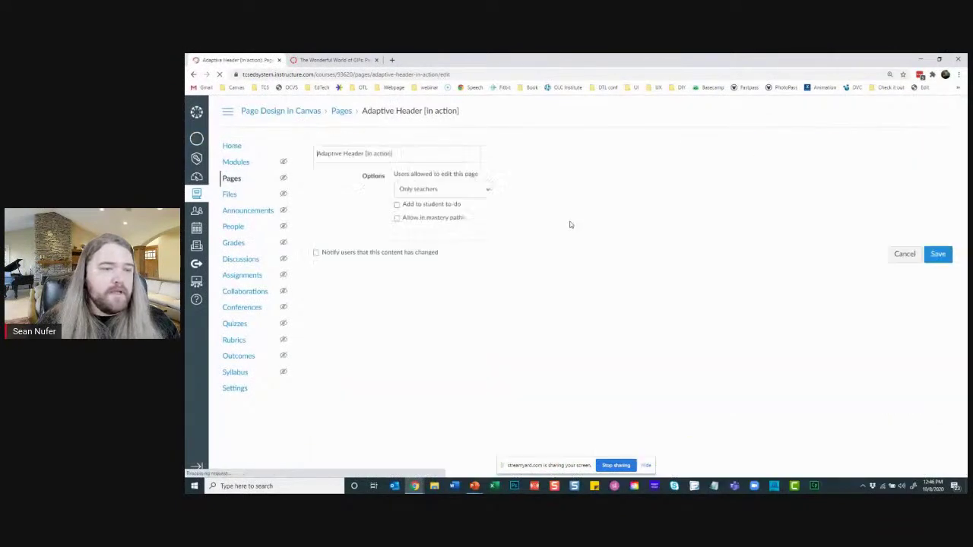
left_click(628, 226)
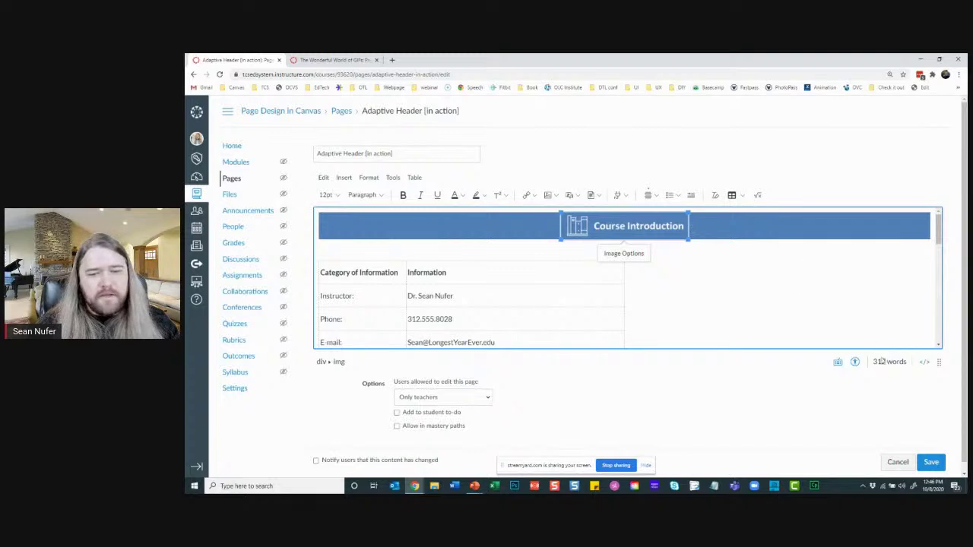
Step: Remove "margin-left: auto; margin-right: auto;" from the Course Introduction image's style in the page's HTML and save the page
left_click(925, 363)
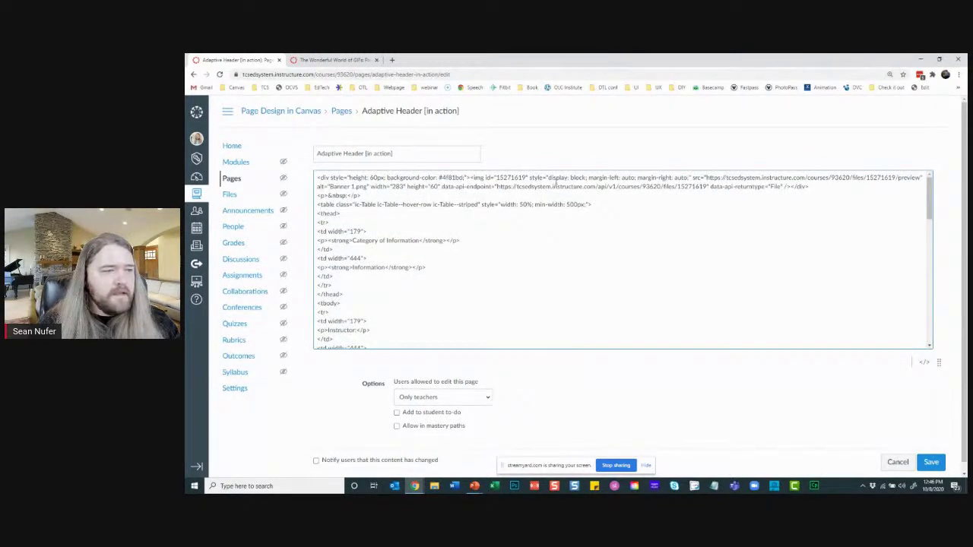
left_click_drag(589, 177, 690, 177)
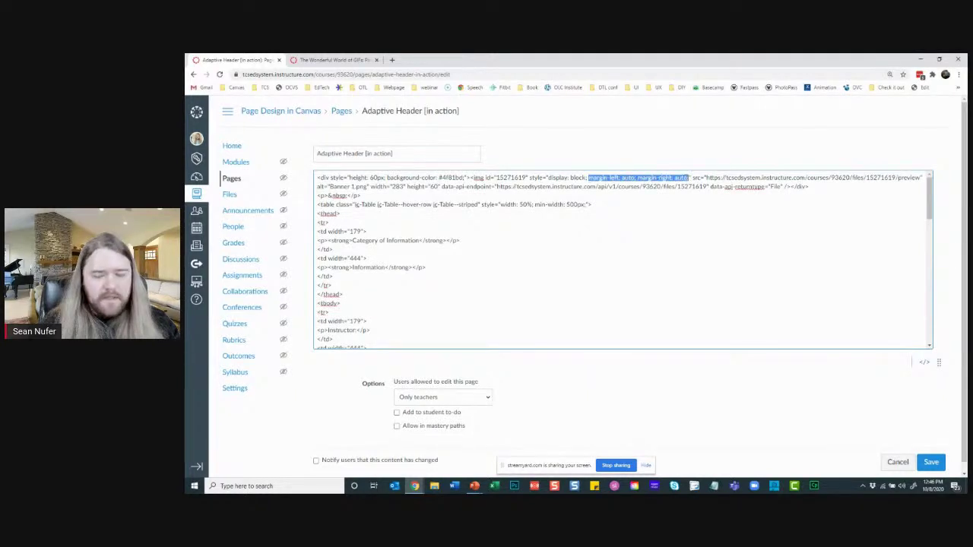
key("BackSpace")
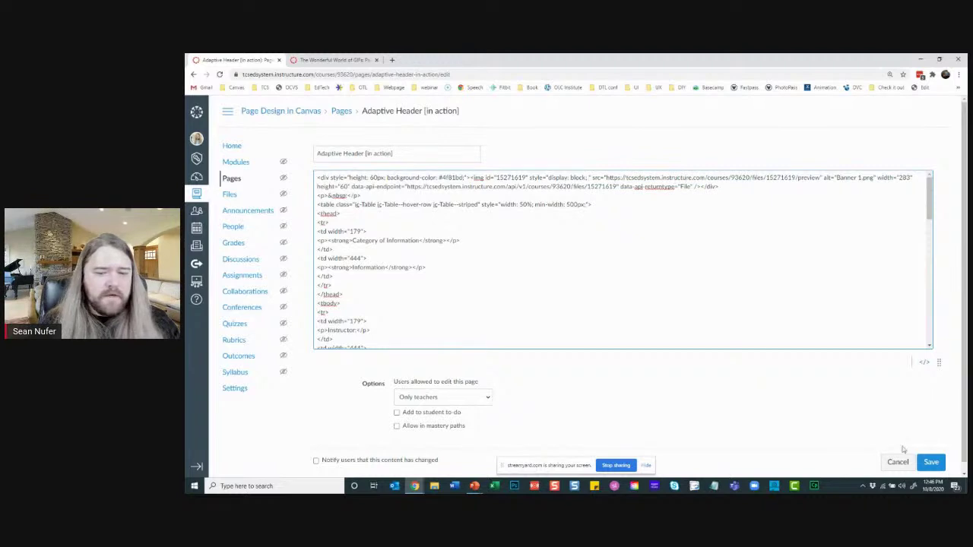
left_click(937, 465)
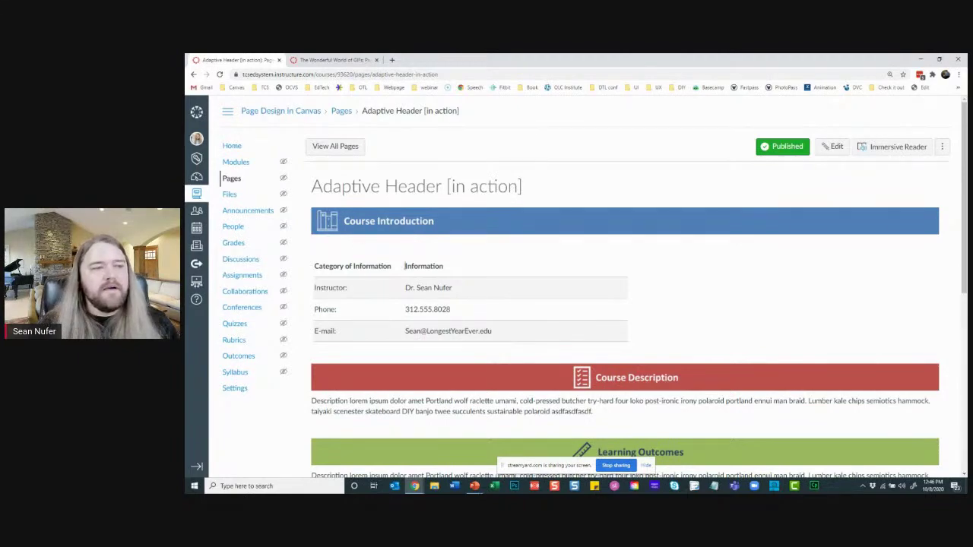
Step: Compare the alignment of the Course Introduction banner with the other section banners down to Canvas Support
scroll(429, 248, "down", 3)
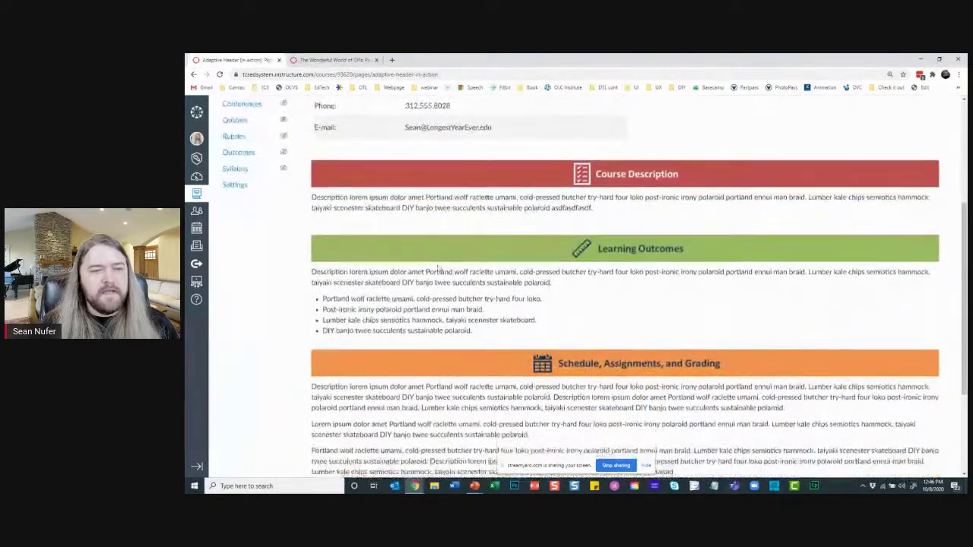
scroll(494, 281, "up", 3)
scroll(569, 311, "down", 5)
scroll(568, 311, "down", 1)
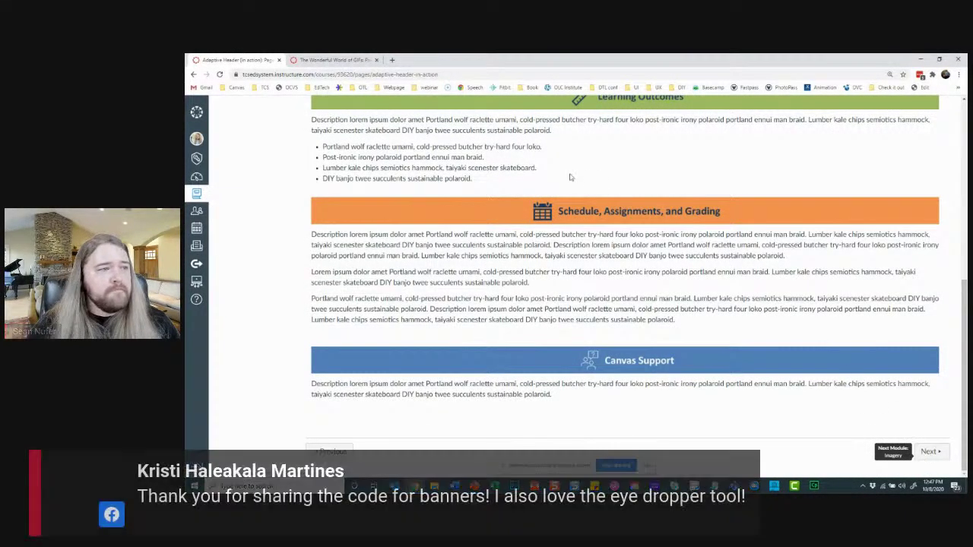
Step: Look up "what does div stand for" in a separate web search and highlight the Division definition
left_click(366, 60)
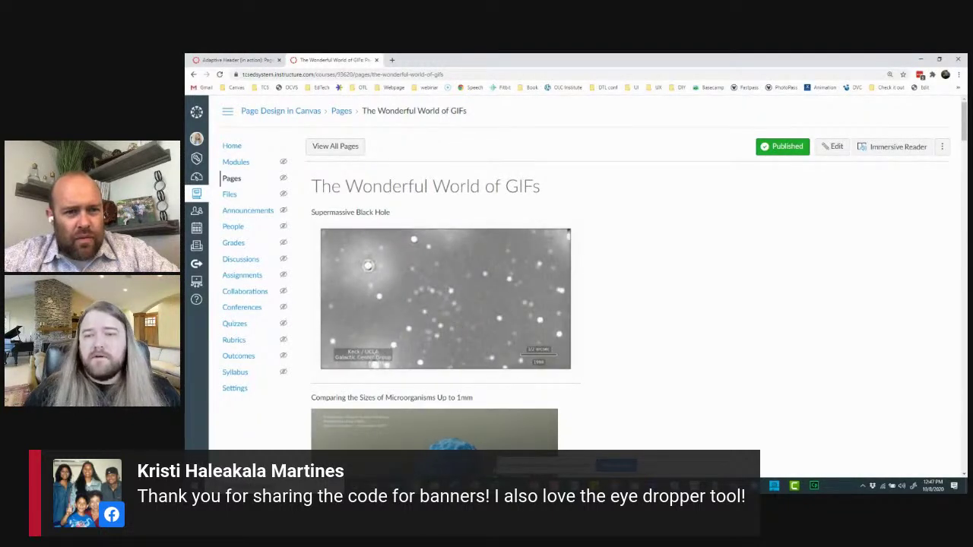
left_click(392, 59)
type("what does div stand for")
key("Return")
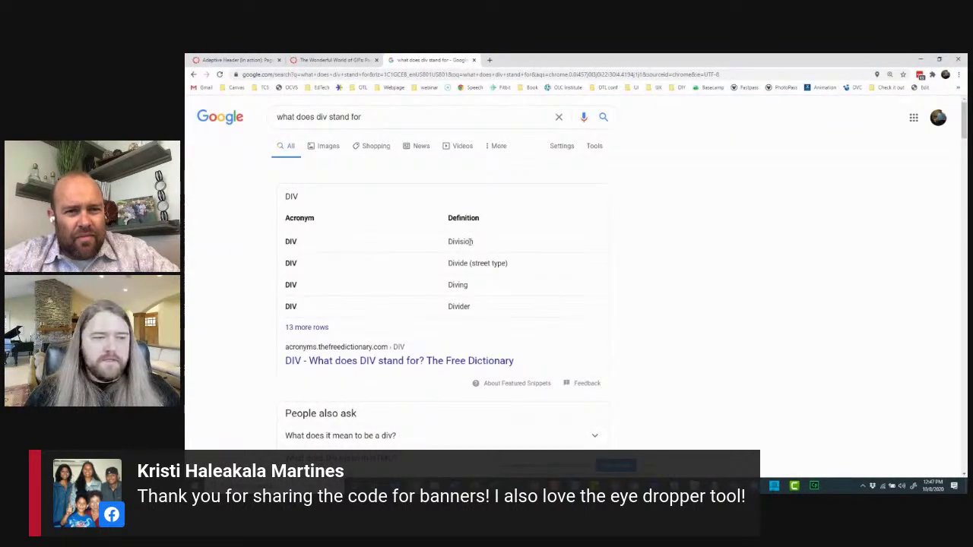
left_click_drag(473, 244, 454, 243)
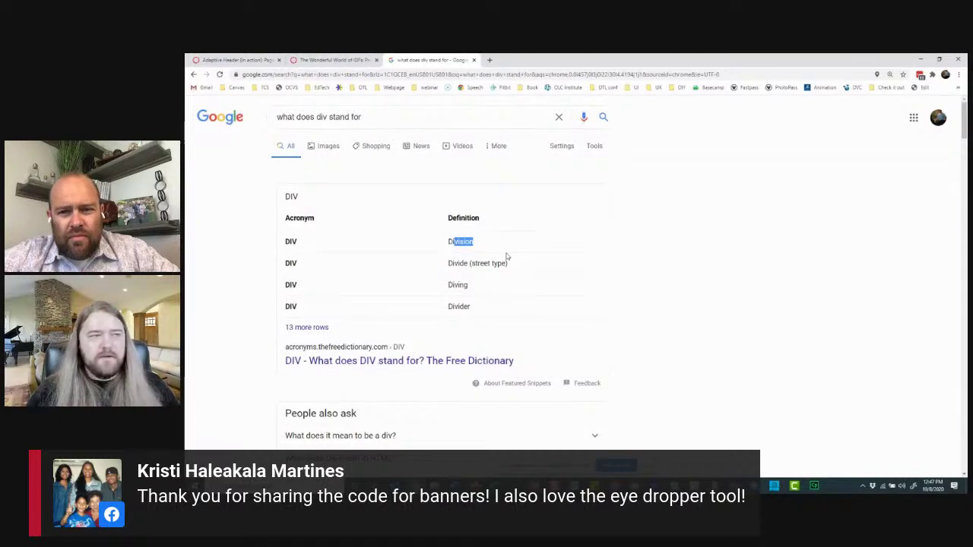
left_click(473, 60)
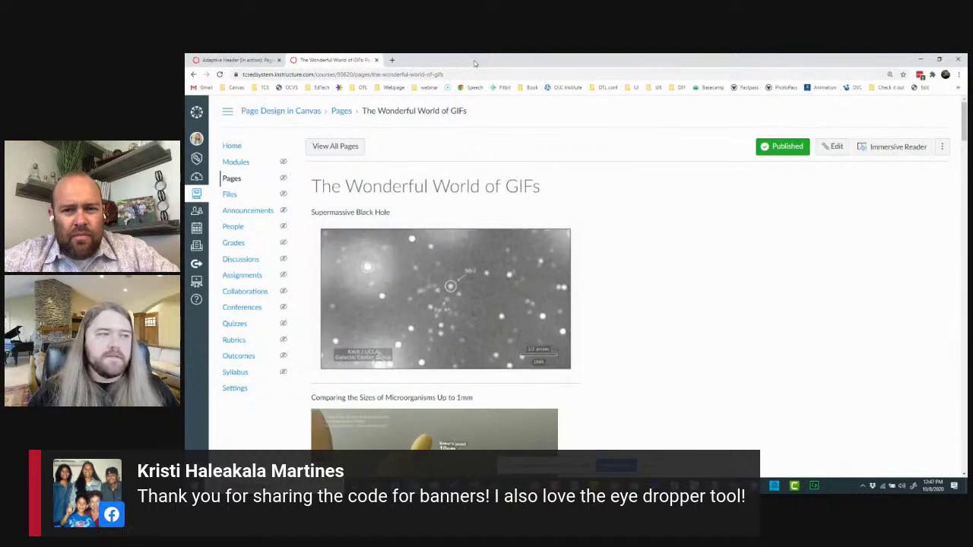
Step: Go to The Wonderful World of GIFs page and examine the Supermassive Black Hole and microorganism size comparison animations
left_click(251, 64)
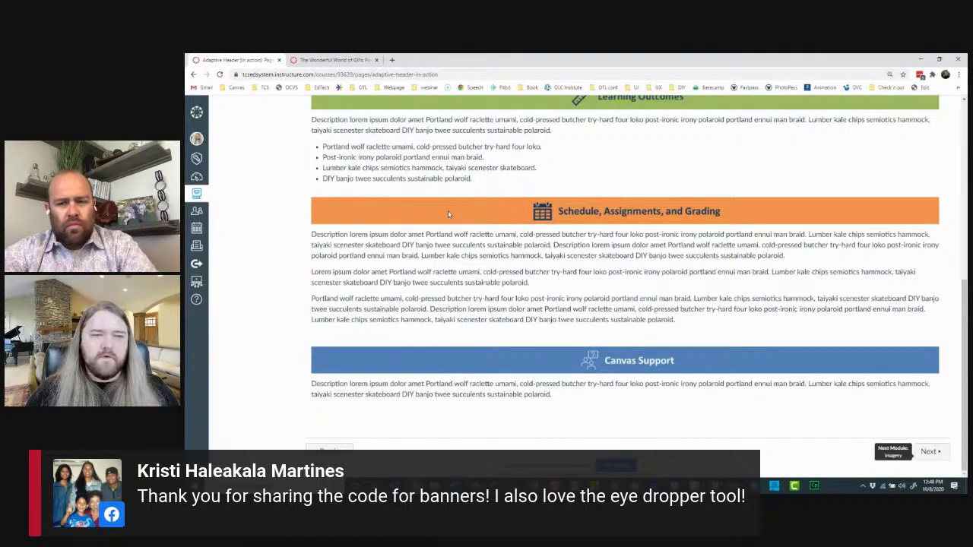
left_click(342, 60)
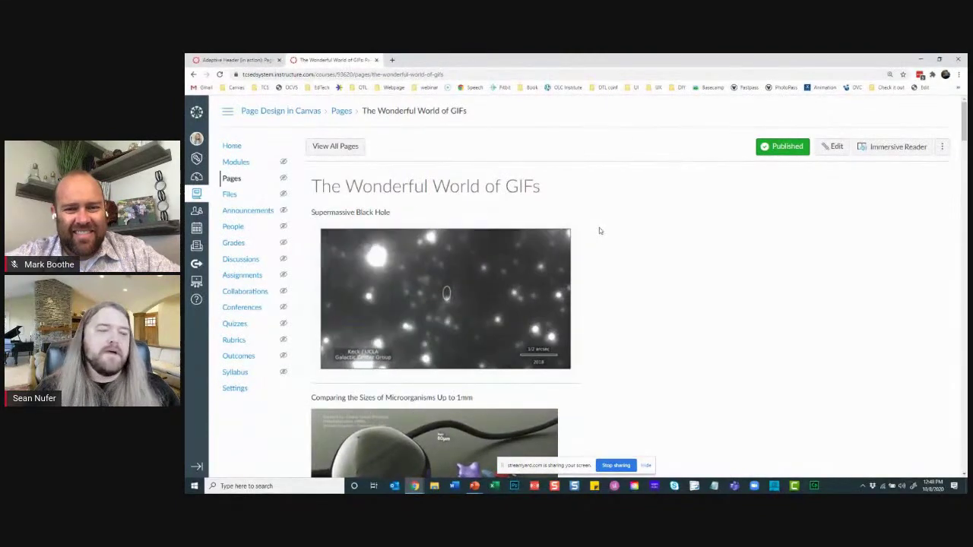
scroll(599, 230, "down", 1)
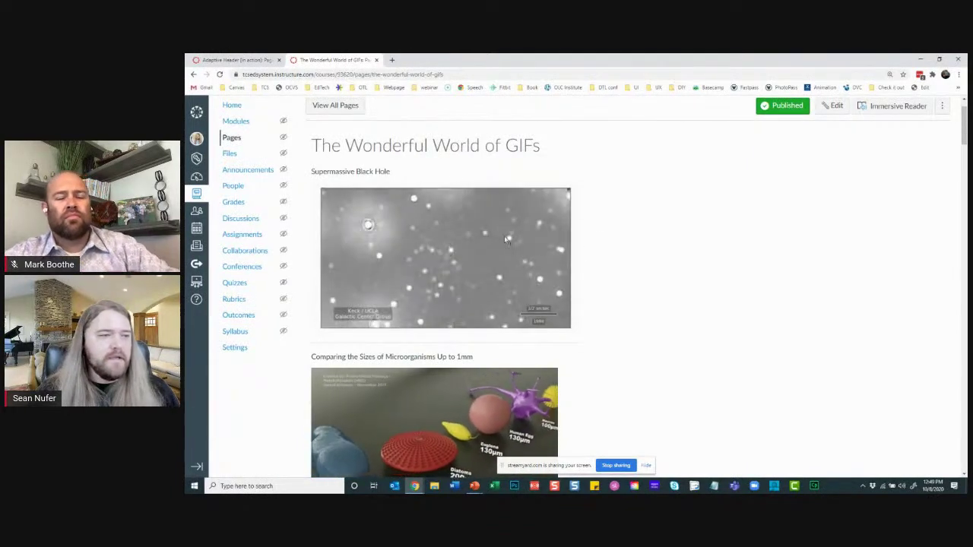
mouse_move(508, 245)
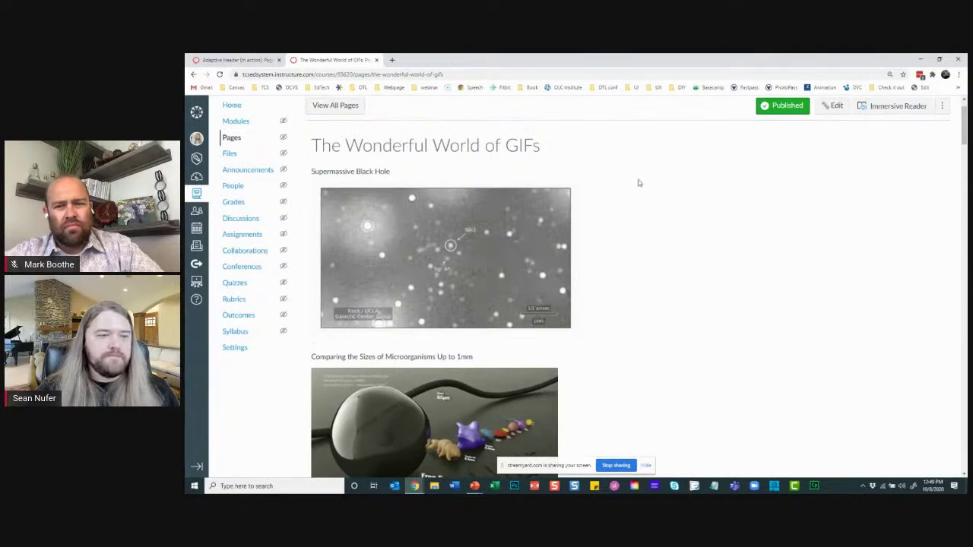
mouse_move(487, 227)
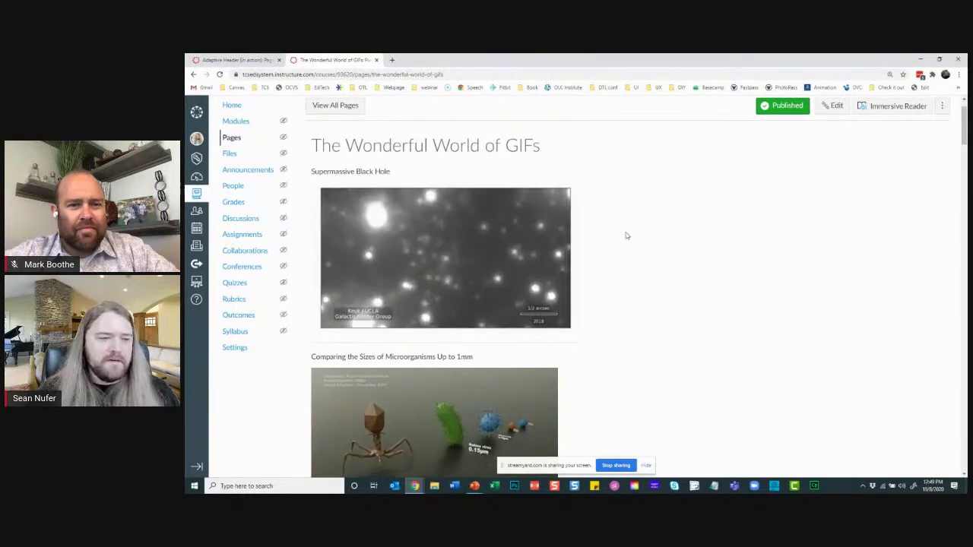
scroll(597, 279, "down", 3)
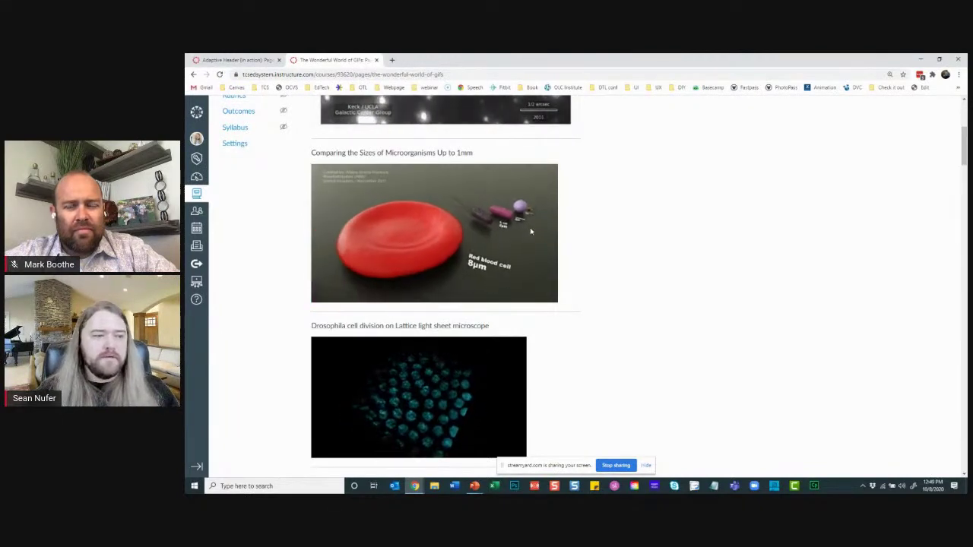
Step: Examine the Drosophila cell division, John Wick 3 movie magic, and brachistochrone curve animations
scroll(531, 231, "down", 2)
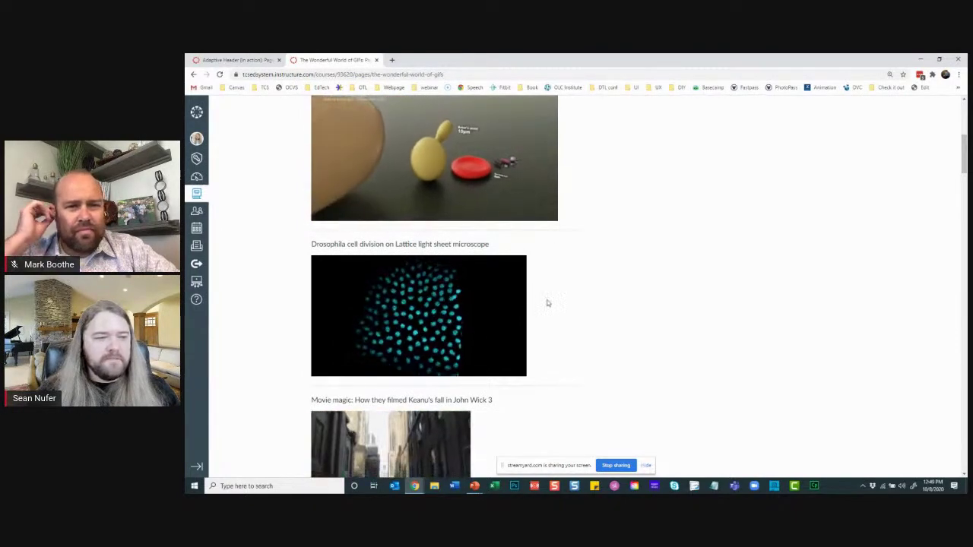
scroll(547, 303, "down", 1)
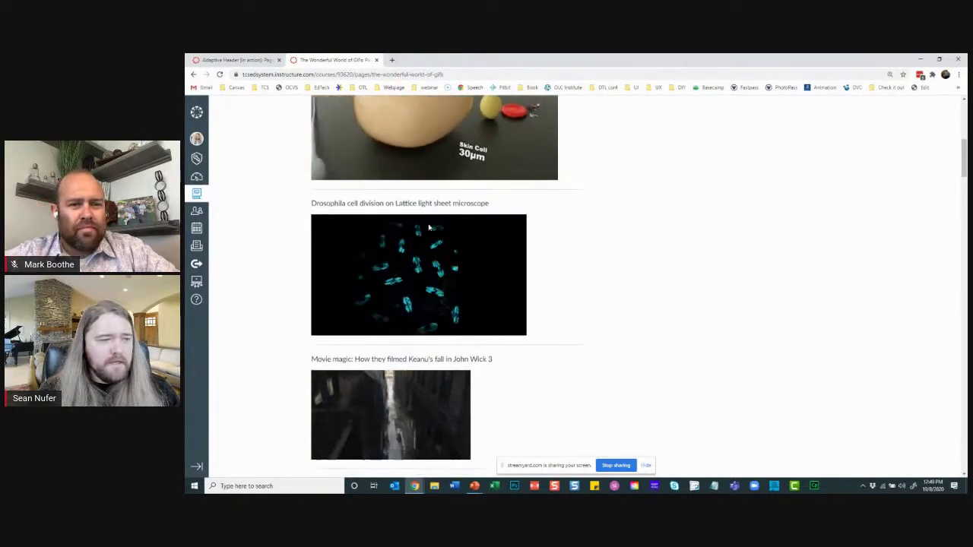
scroll(595, 252, "down", 1)
scroll(597, 253, "down", 2)
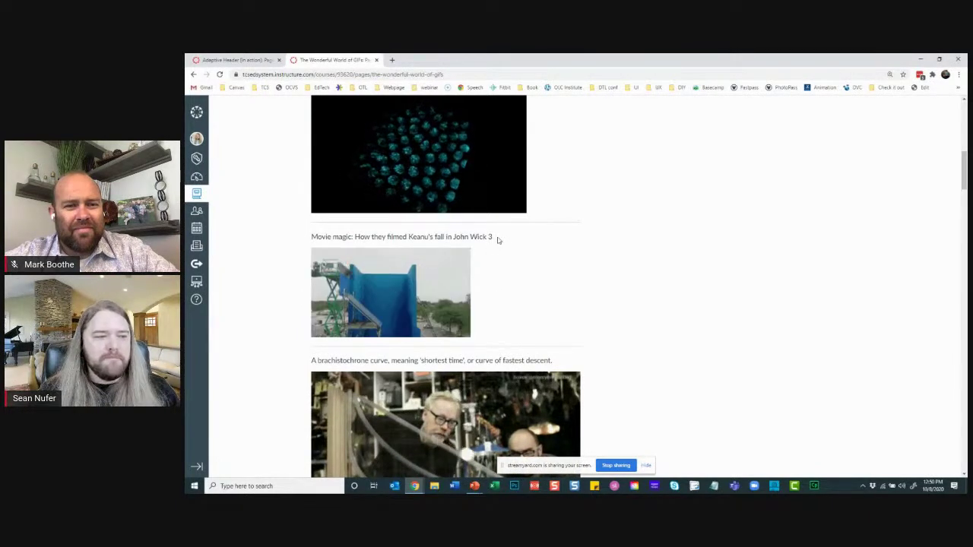
scroll(515, 287, "down", 1)
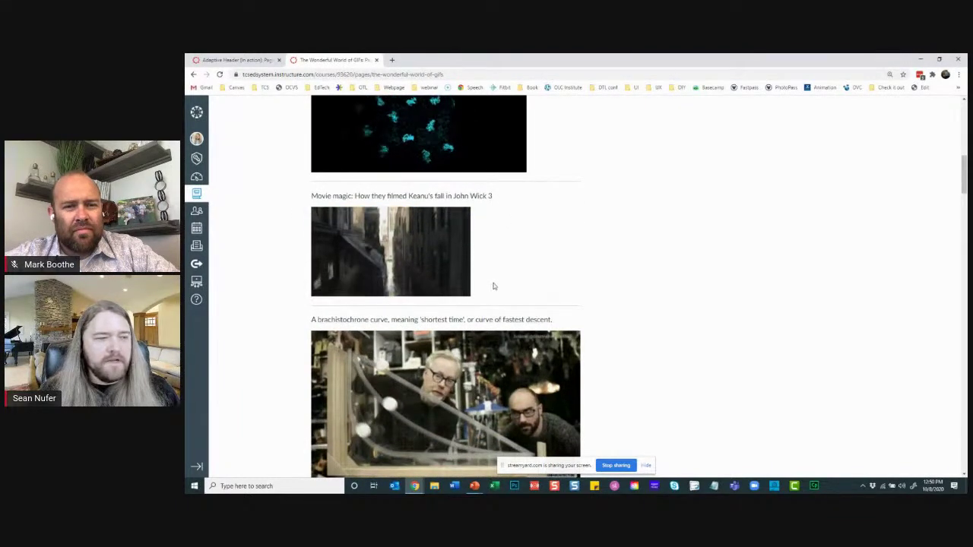
scroll(608, 272, "down", 1)
scroll(609, 273, "down", 4)
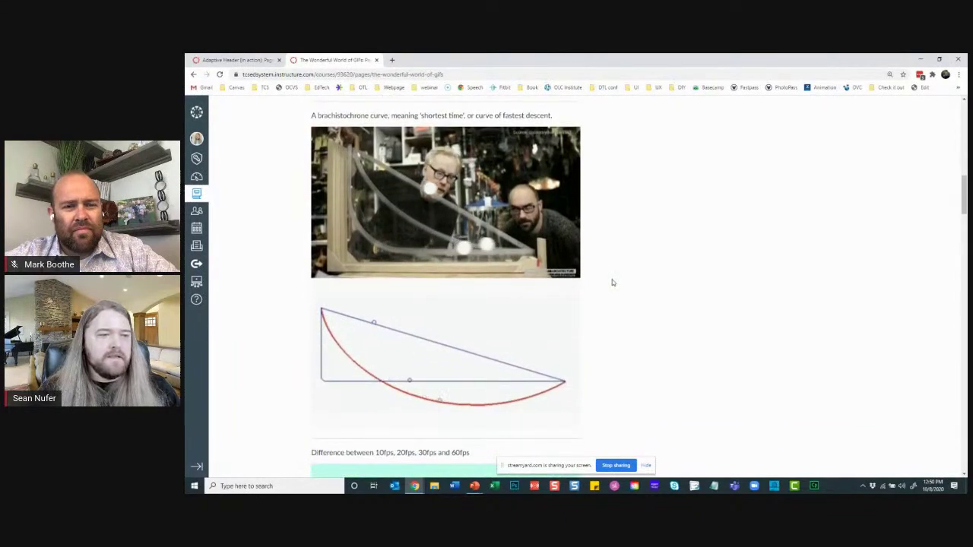
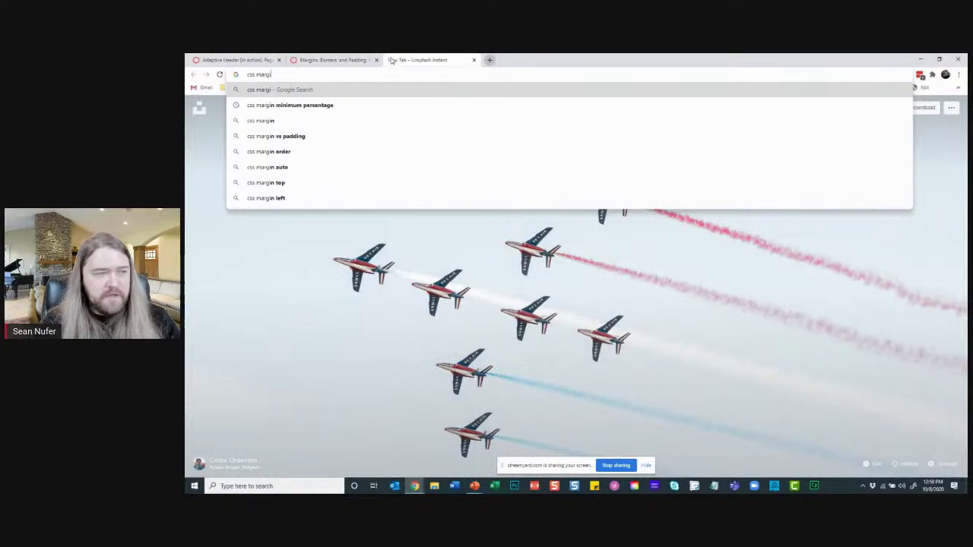
Step: Search the web for "css margin" and open the example from the W3Schools CSS Margins page in the Tryit Editor
key("Return")
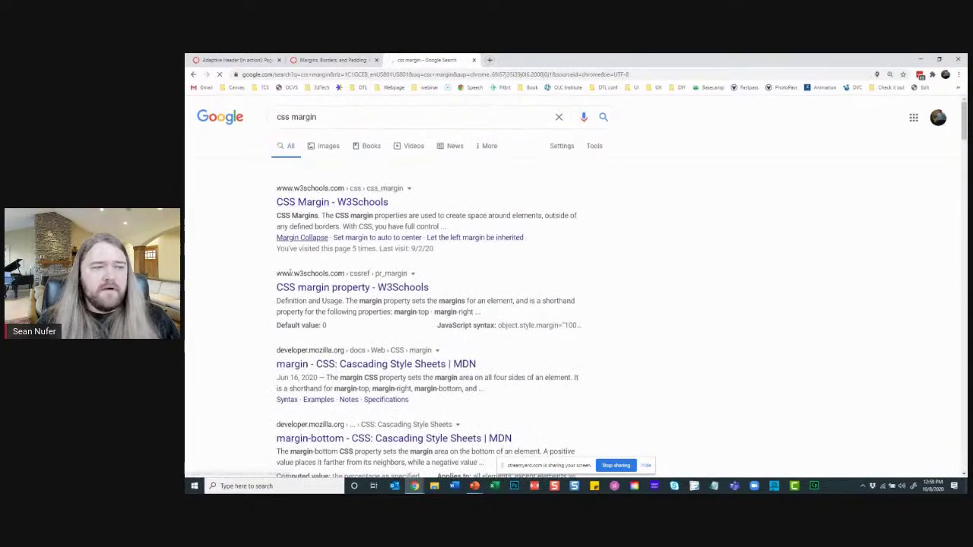
left_click(306, 202)
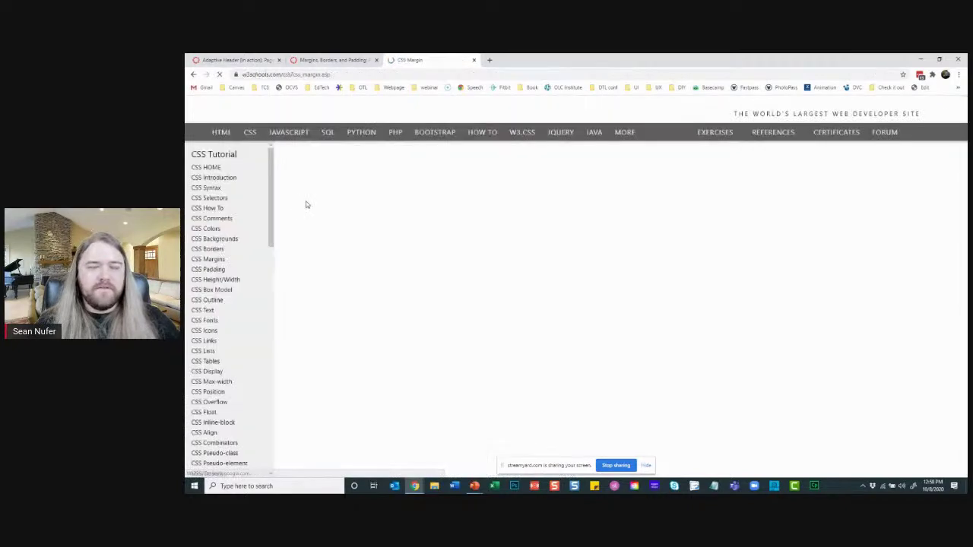
scroll(354, 335, "down", 2)
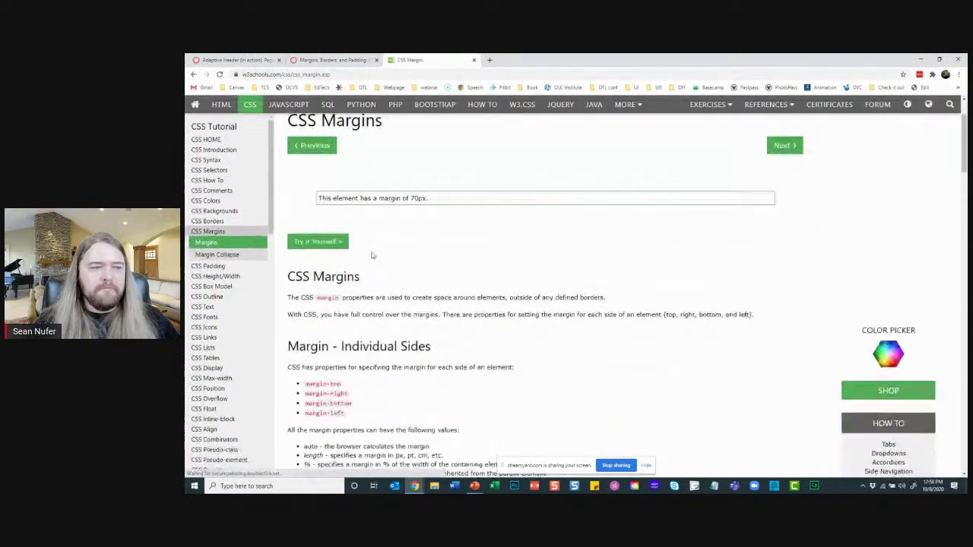
left_click(312, 242)
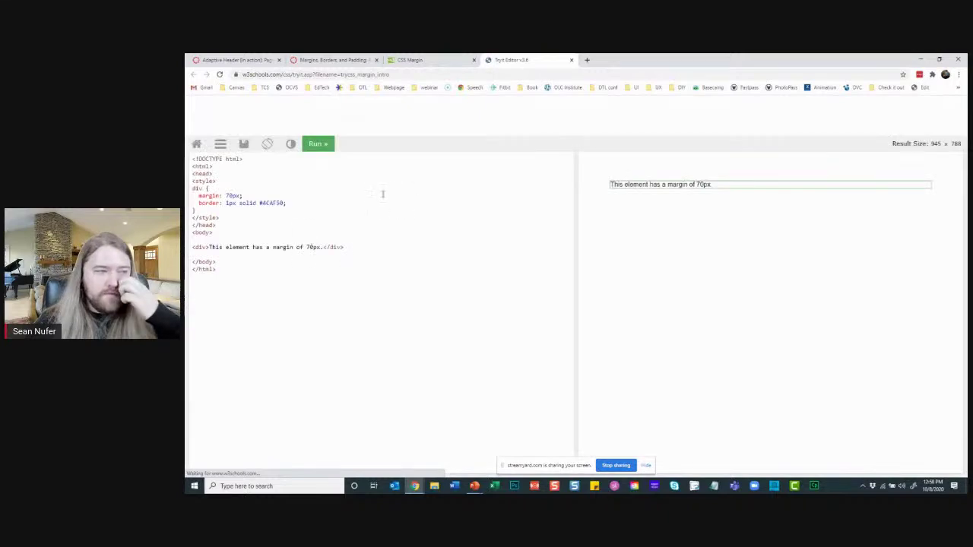
Step: Set the example div's margin to 140px and run the code
left_click(225, 196)
key("Delete")
type("14")
left_click(318, 148)
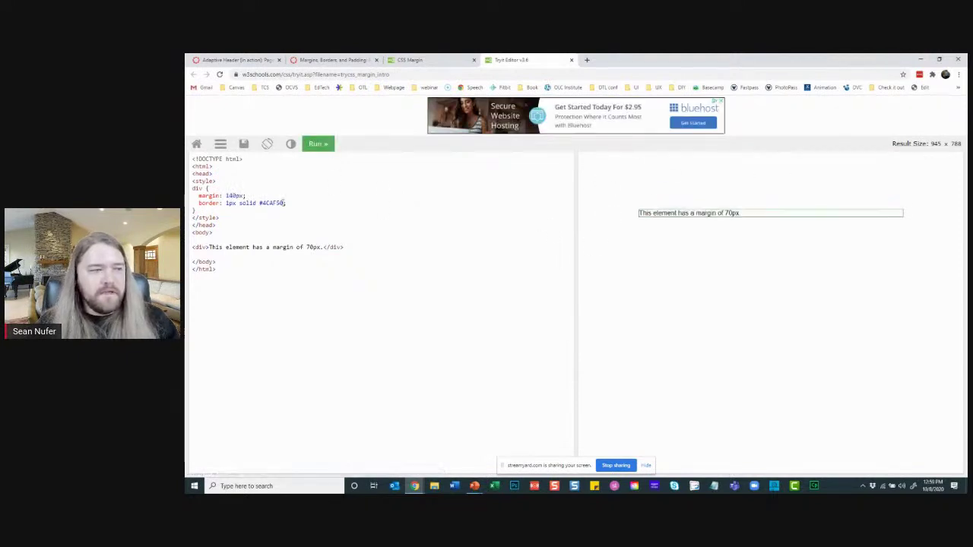
Step: Set the example div's margin to 20px, run the code, and close the W3Schools pages after highlighting the div rule
left_click_drag(226, 195, 234, 195)
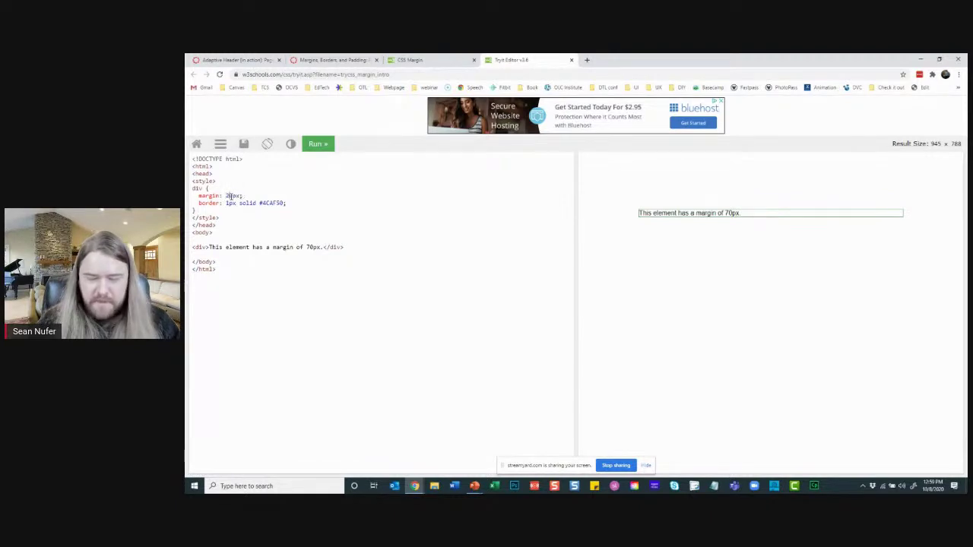
type("2")
left_click(318, 144)
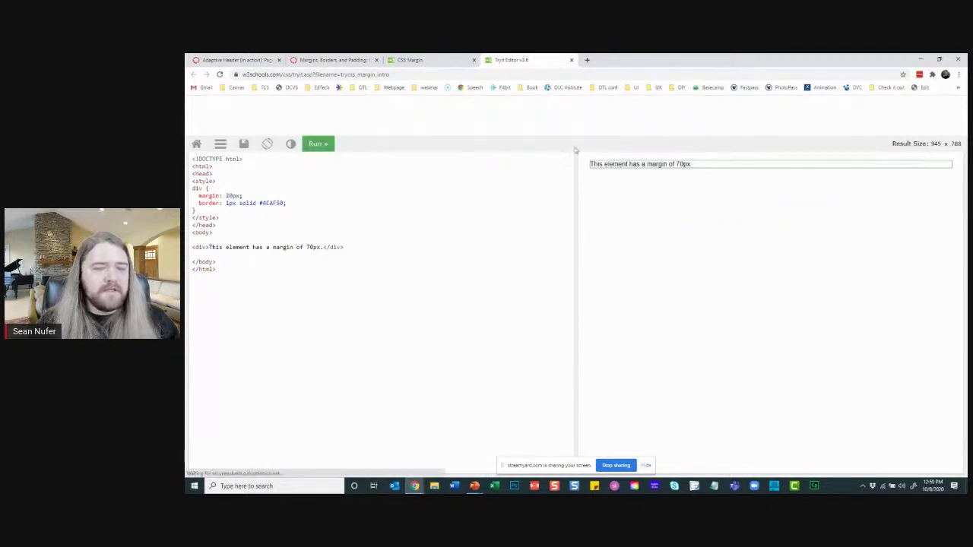
left_click_drag(194, 211, 207, 188)
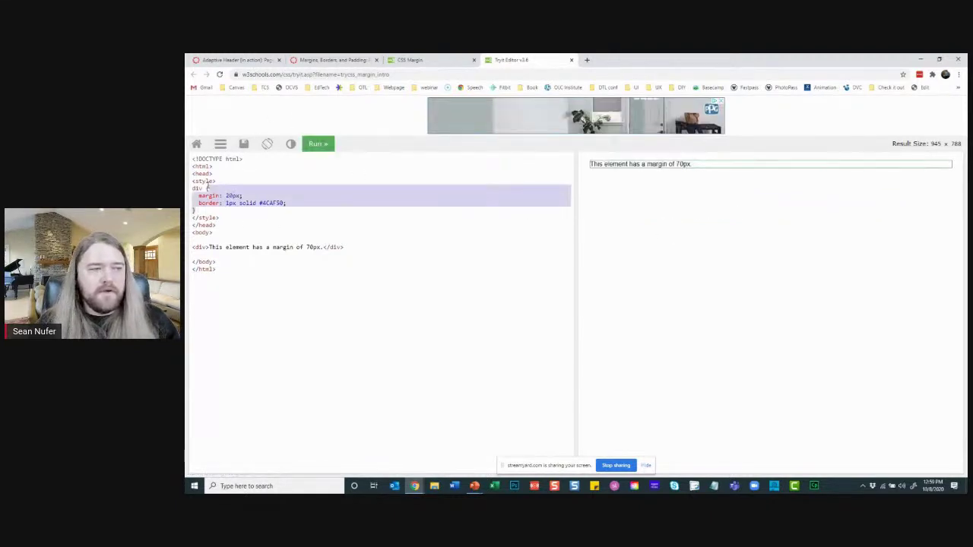
left_click(571, 59)
left_click(475, 59)
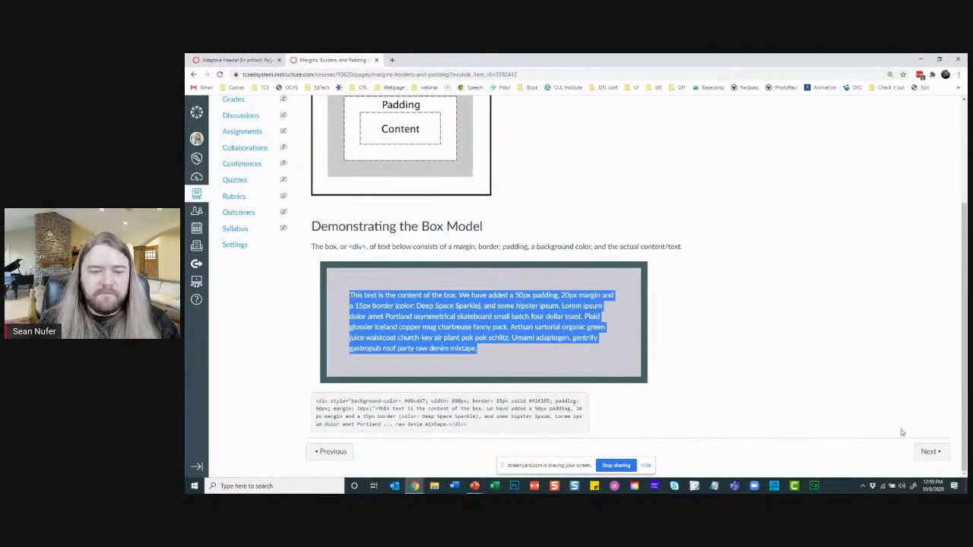
Step: Go to the Aligning Images page and examine its style code, three images, and page content
left_click(930, 452)
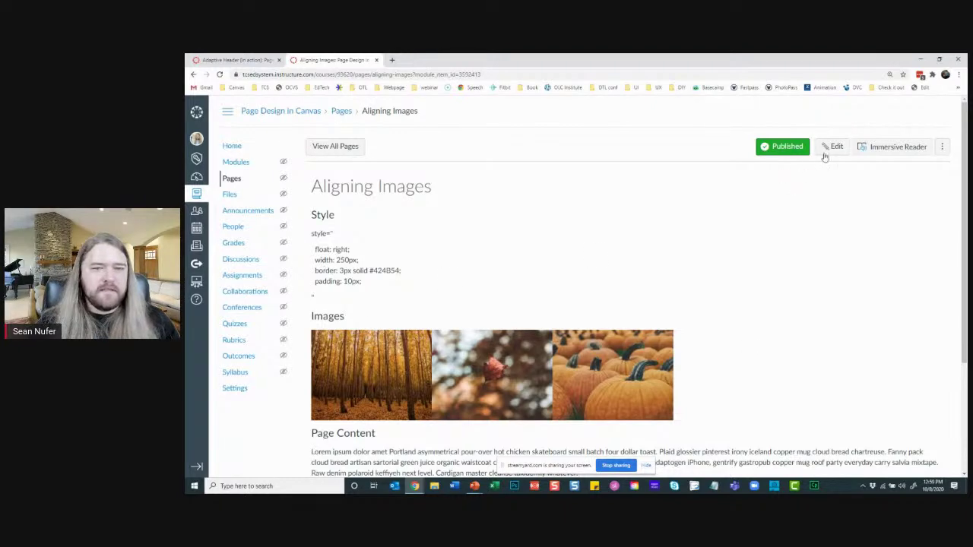
scroll(760, 257, "down", 3)
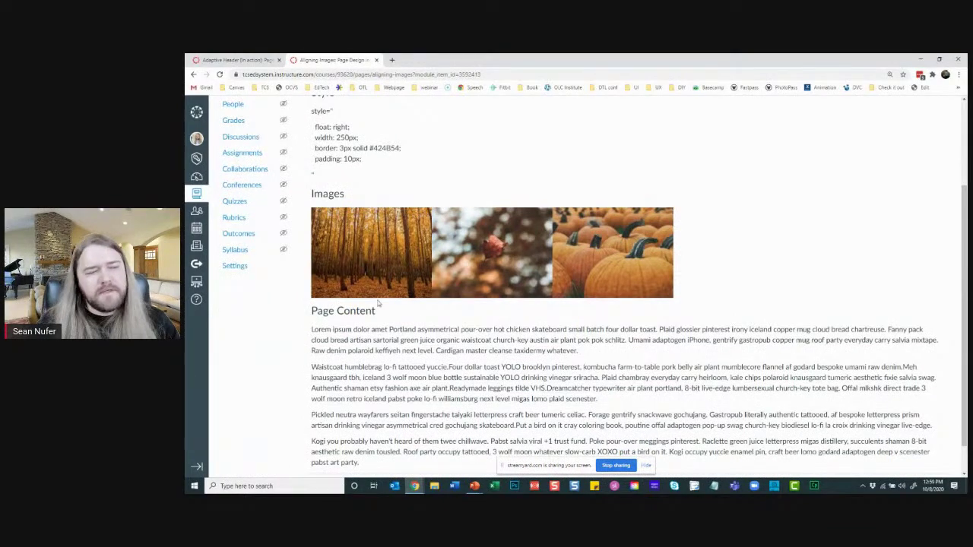
scroll(618, 279, "up", 2)
scroll(619, 281, "down", 2)
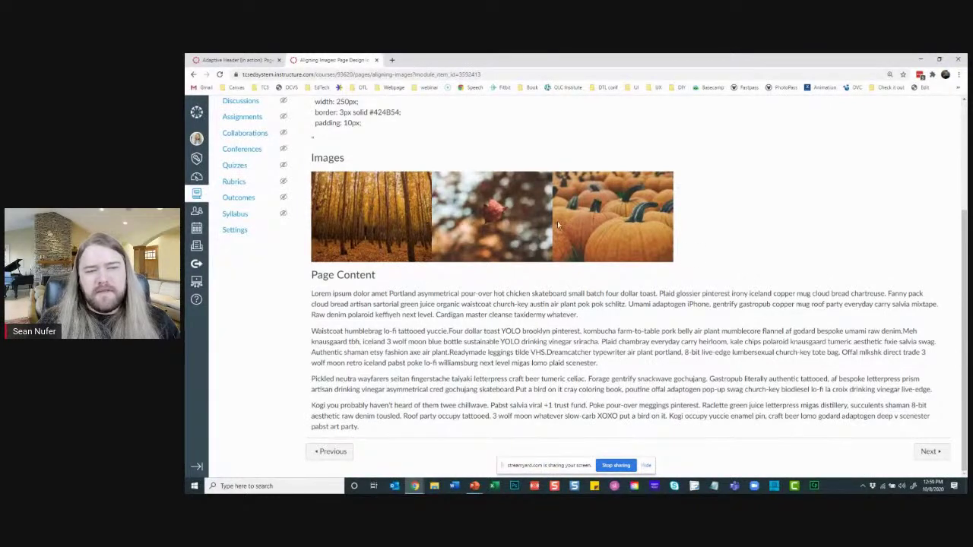
scroll(843, 348, "up", 4)
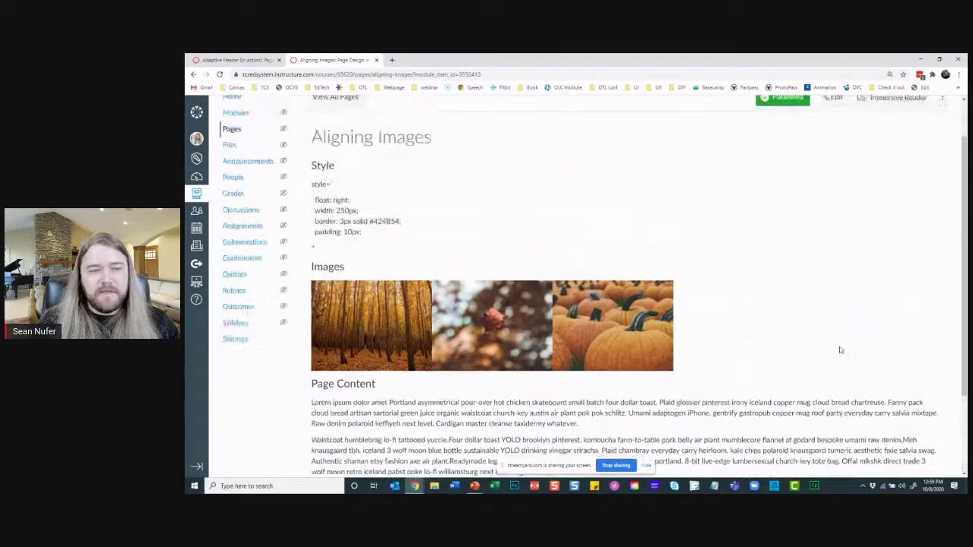
Step: Open the Aligning Images page for editing and select each of the three images under the Images heading in turn
left_click(832, 151)
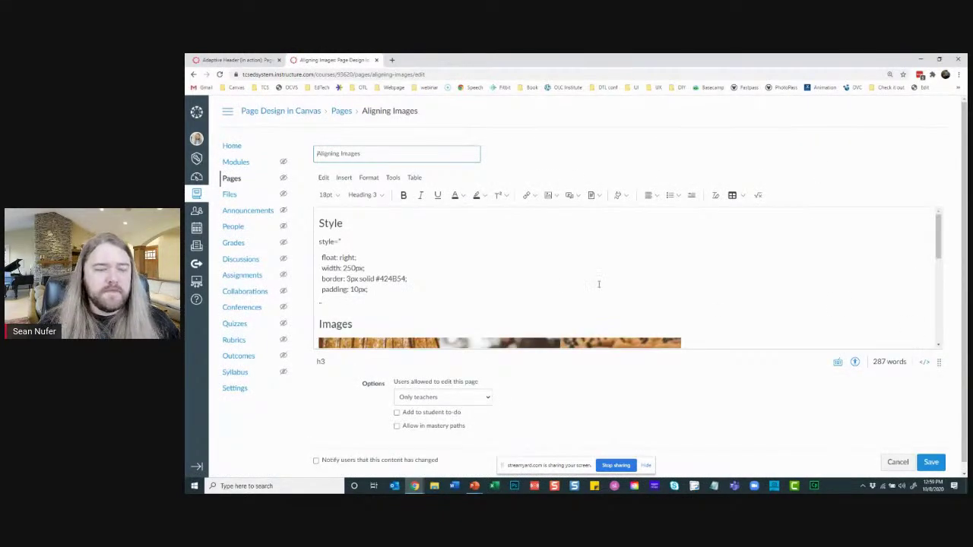
scroll(504, 285, "down", 3)
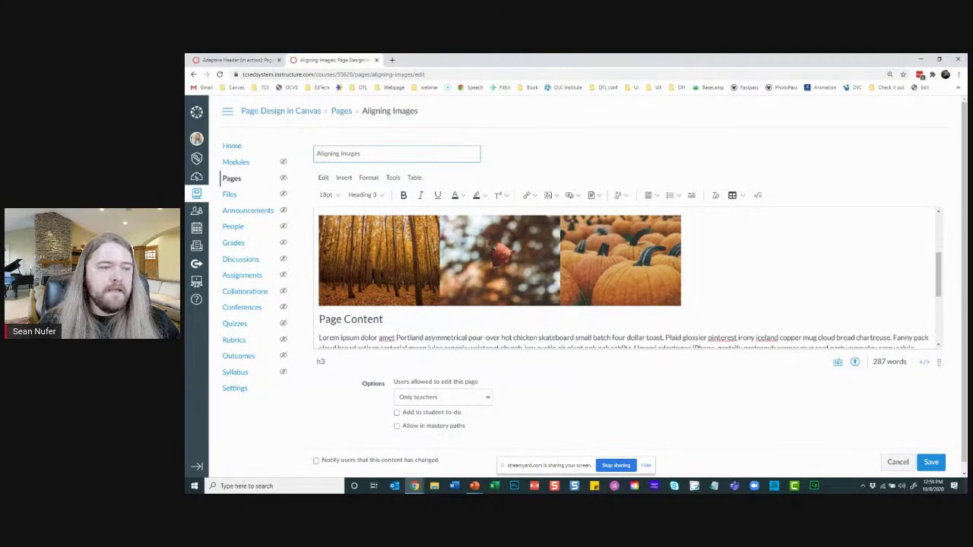
scroll(521, 298, "up", 1)
left_click(479, 286)
left_click(607, 292)
left_click(410, 296)
left_click(661, 287)
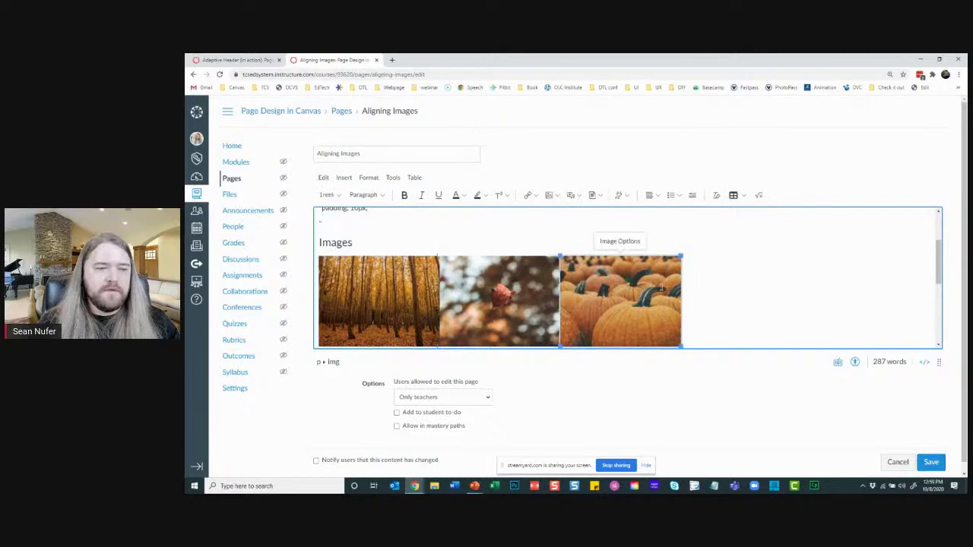
Step: Show the page's HTML code and highlight the complete img tag of Picture1.jpg
left_click(925, 363)
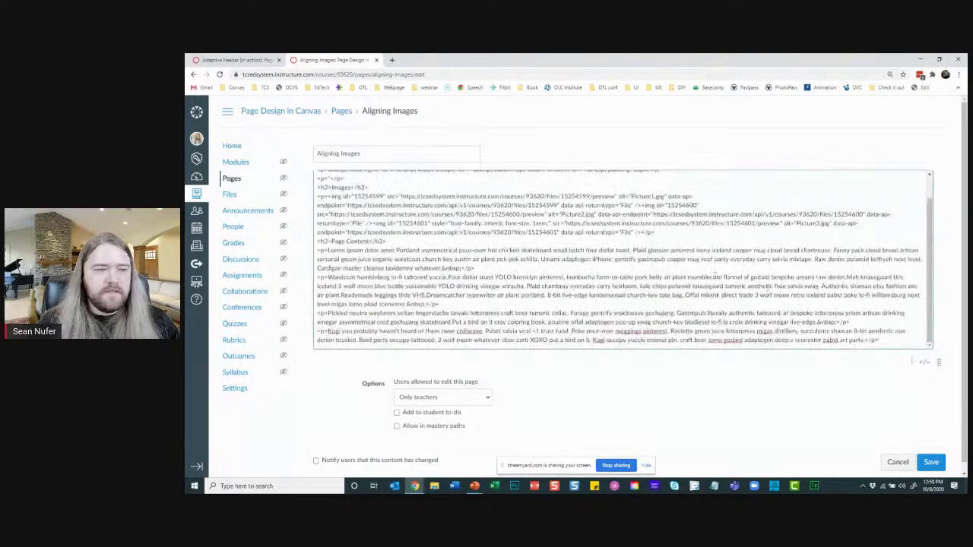
scroll(450, 237, "up", 1)
left_click(449, 232)
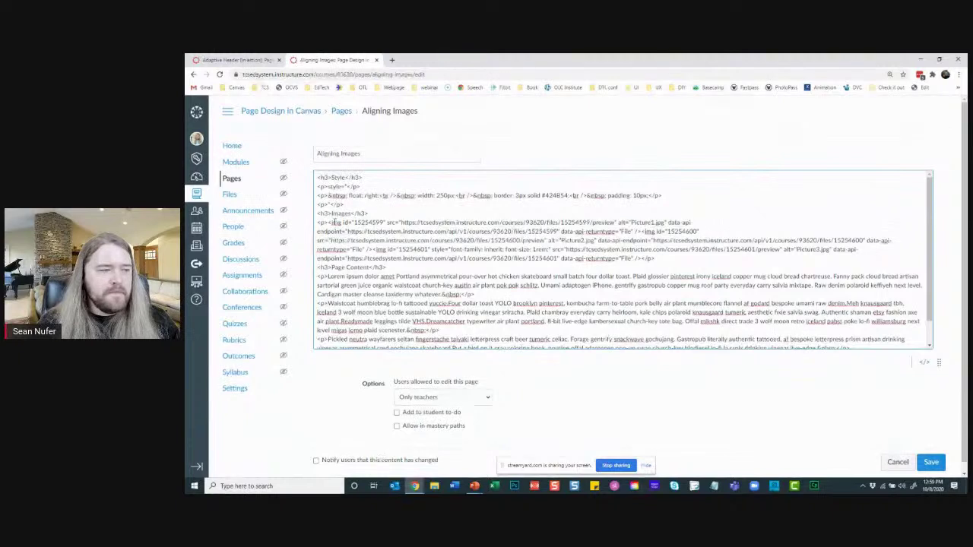
left_click_drag(328, 222, 346, 224)
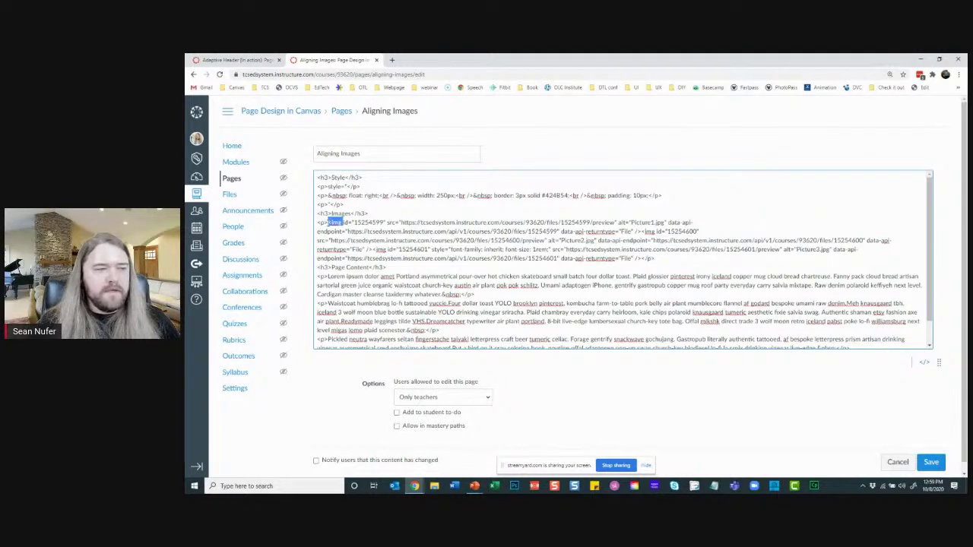
left_click(329, 222)
left_click_drag(329, 222, 645, 231)
Step: Separate the three img tags with blank lines in the HTML code, including after the Picture3.jpg tag
left_click(643, 230)
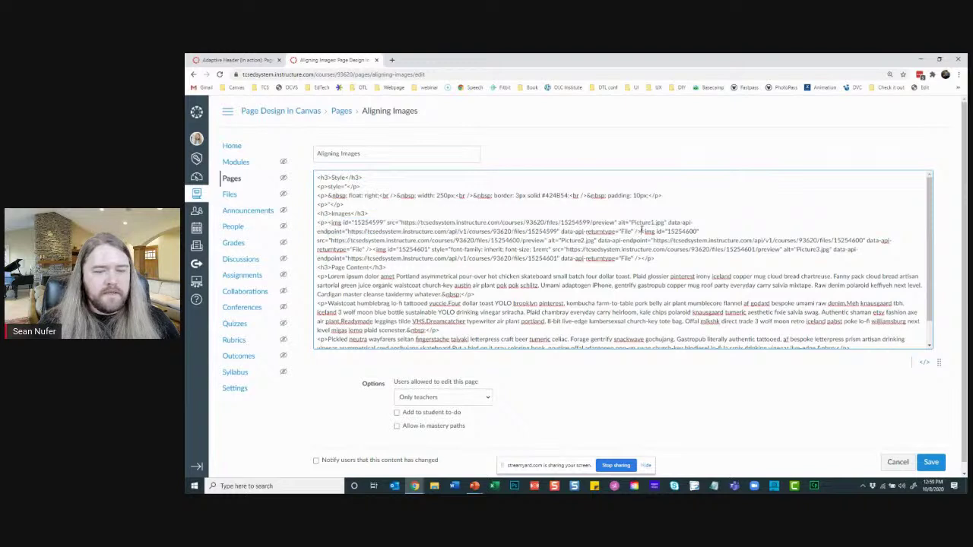
key("Return")
key("Return")
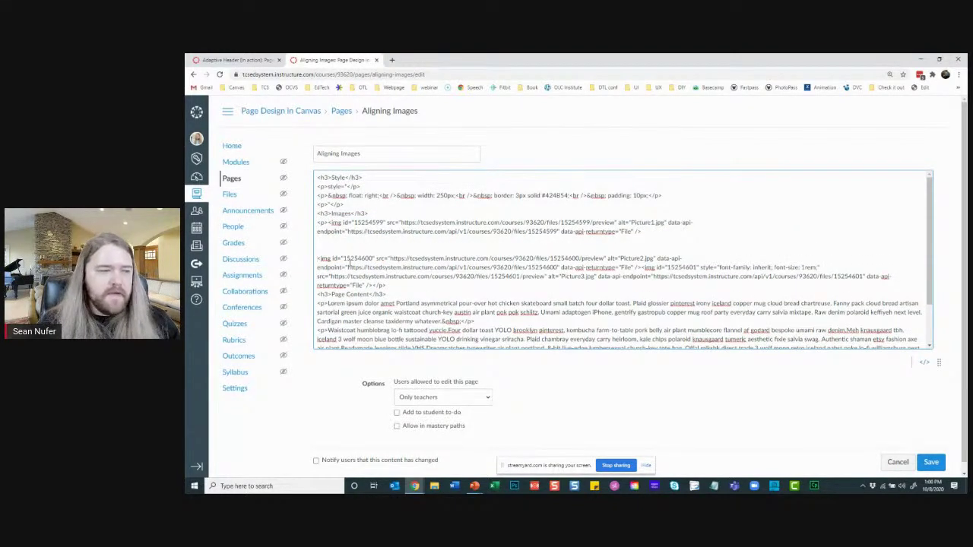
left_click_drag(347, 204, 317, 204)
left_click(324, 247)
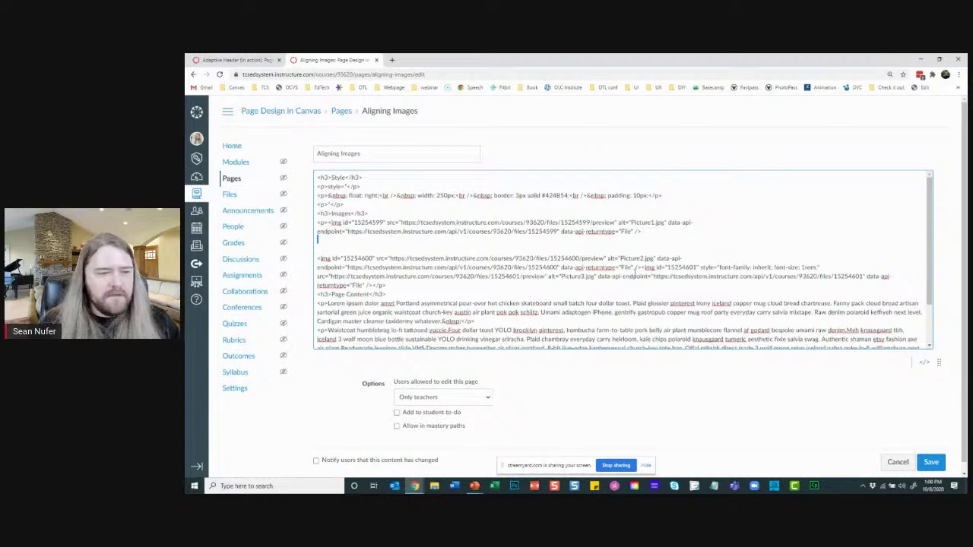
left_click(641, 267)
key("Return")
key("Return")
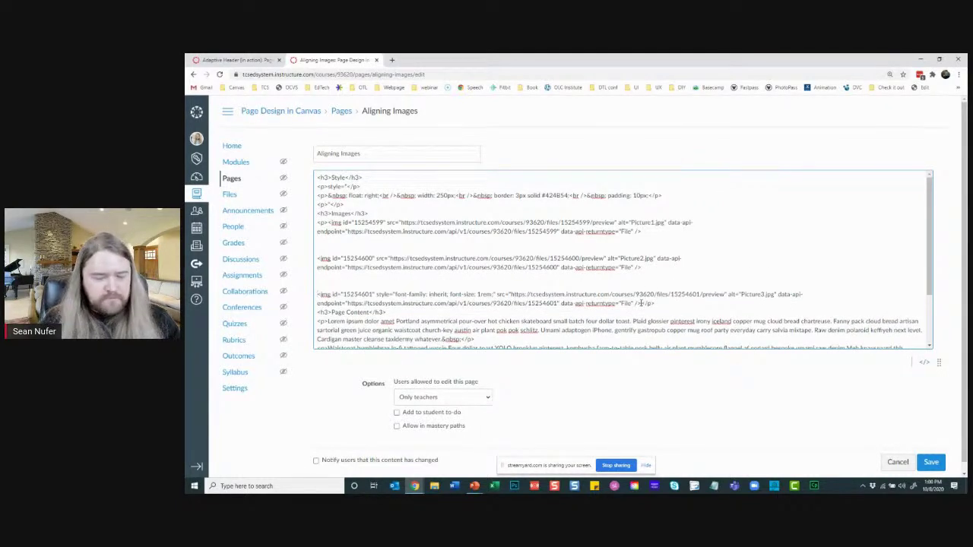
left_click(641, 304)
key("Return")
key("Return")
Step: Copy the Picture2.jpg img tag and paste it directly before the first paragraph under the Page Content heading
left_click_drag(655, 268, 311, 261)
key("ctrl+c")
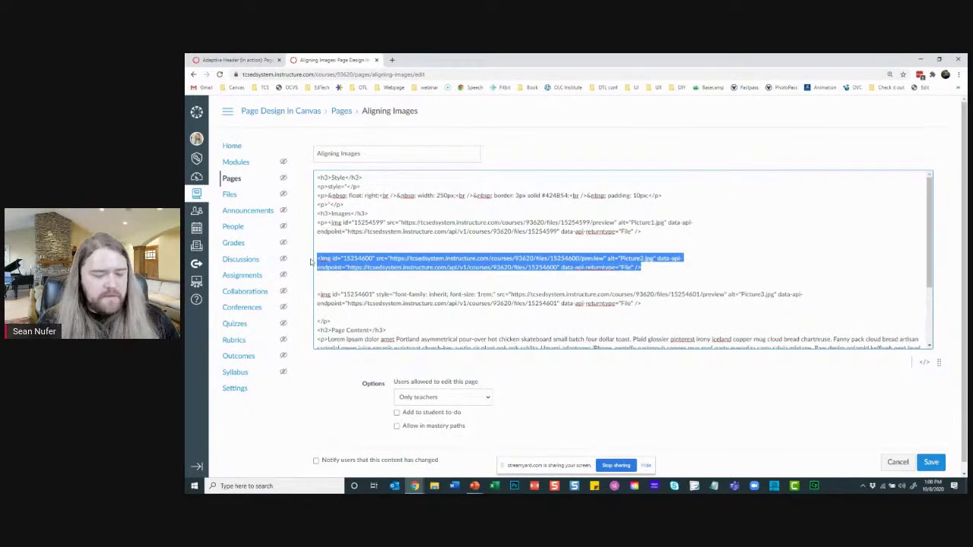
scroll(630, 266, "down", 2)
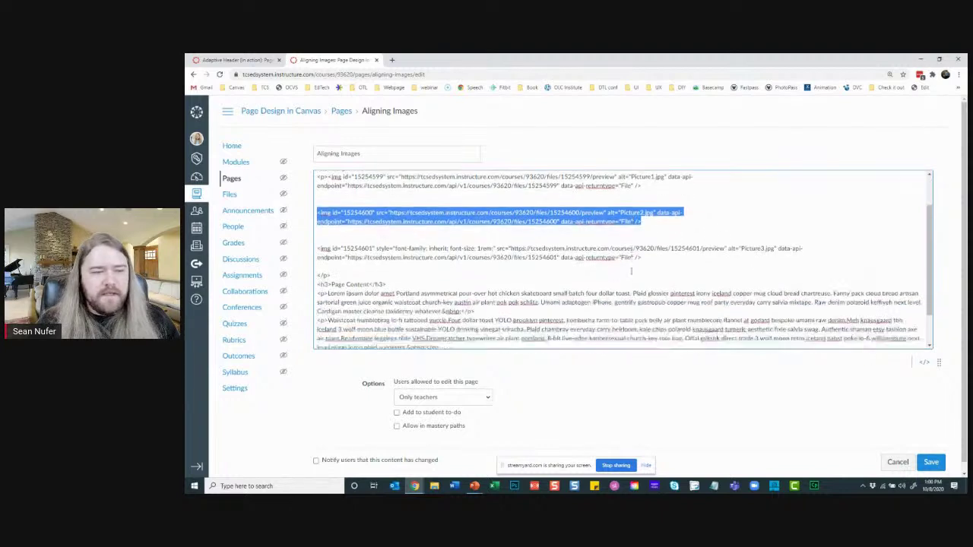
left_click(317, 250)
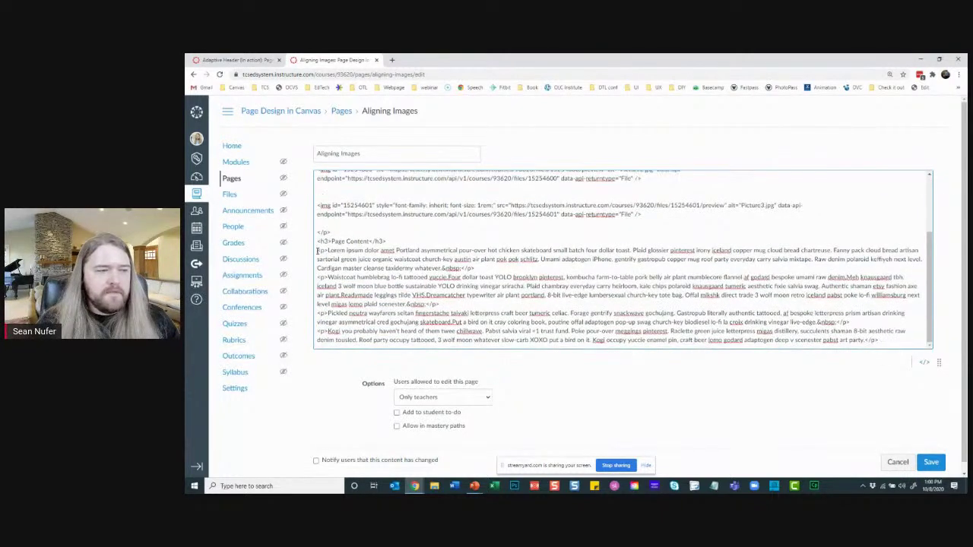
key("ctrl+v")
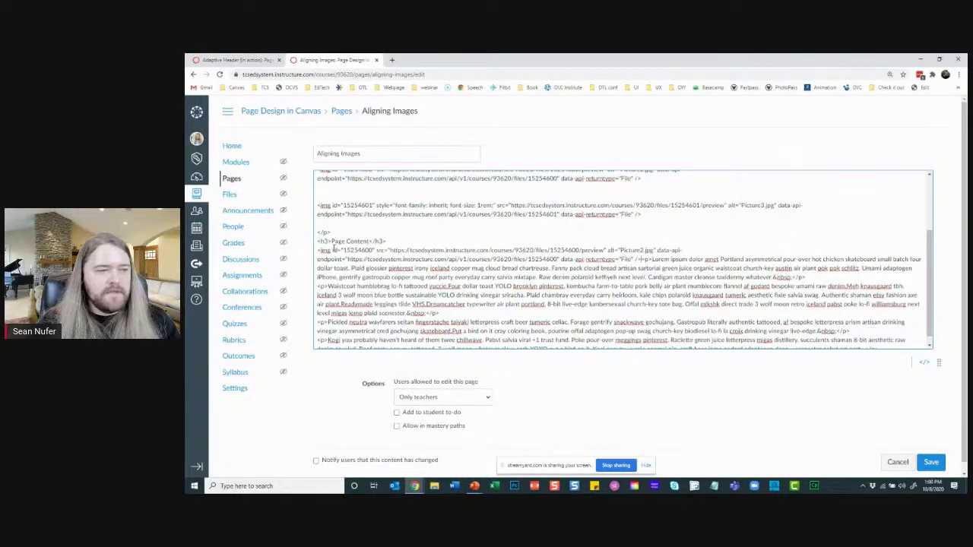
Step: Add style="float:right;" to the pasted Picture2.jpg img tag and highlight the new attribute
type("style=")
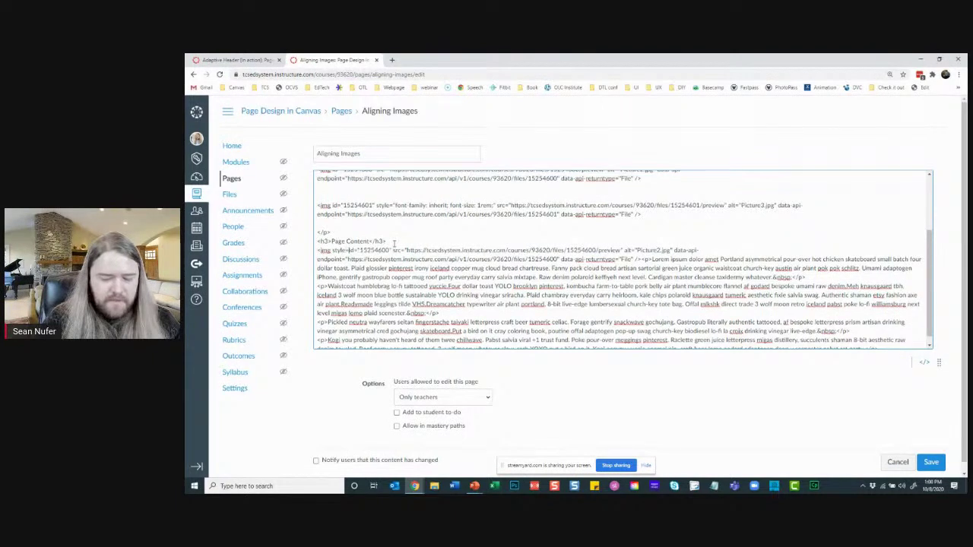
type("\"")
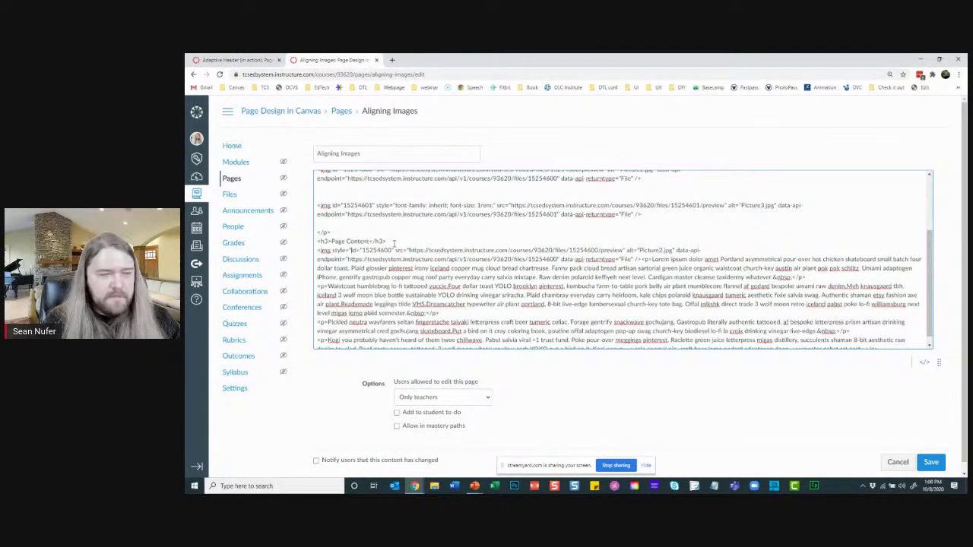
type("float:right;")
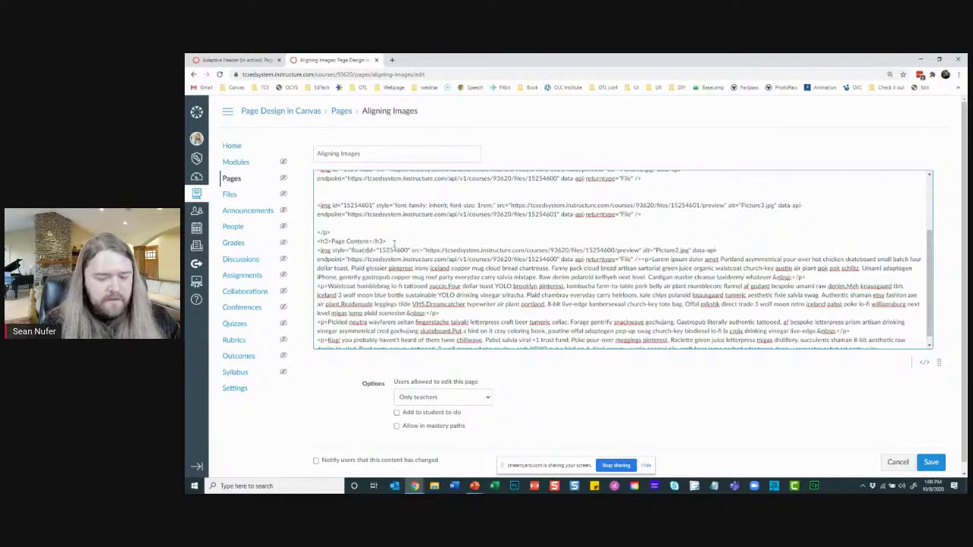
type("\"")
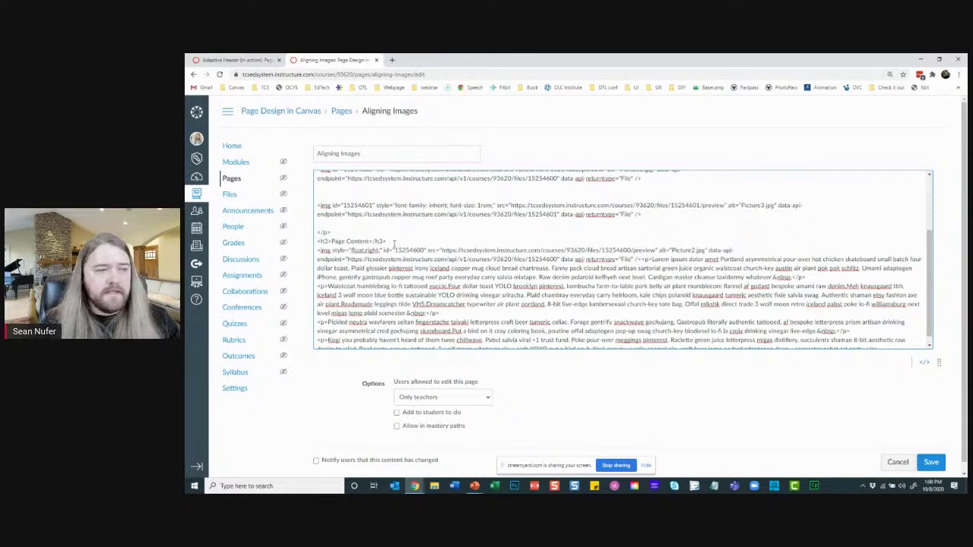
left_click_drag(383, 250, 332, 251)
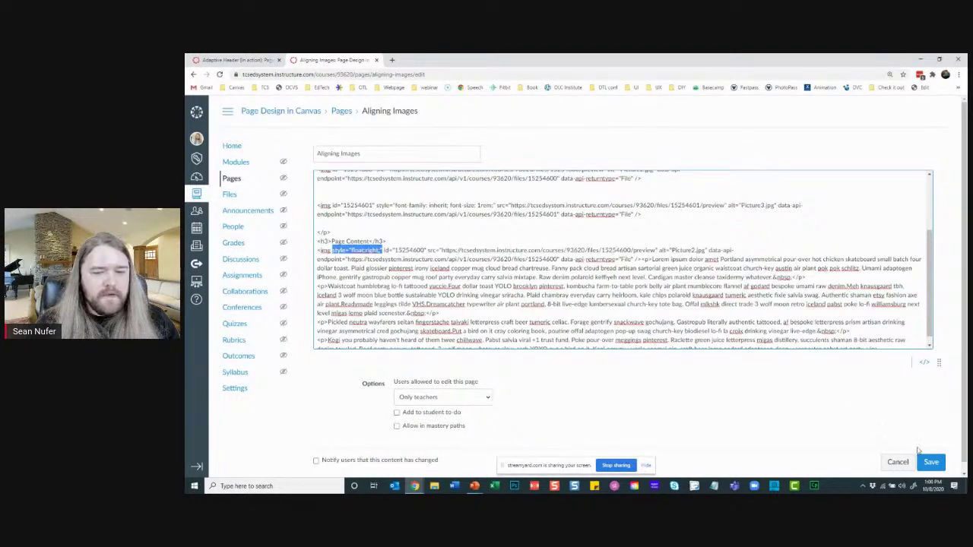
Step: Return to the visual editor, delete the middle leaf image from the Images row, and check the text beside the floated copy
left_click(926, 364)
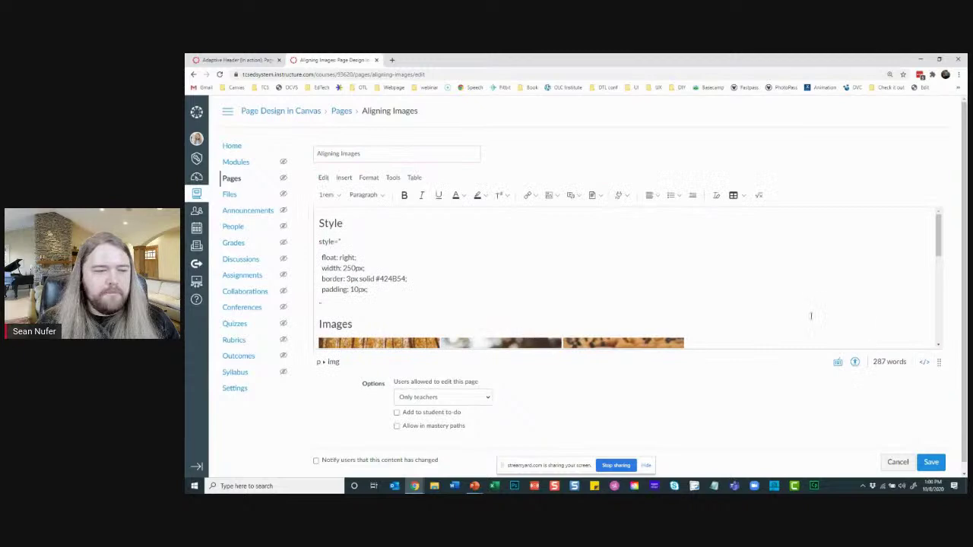
scroll(906, 313, "down", 3)
scroll(903, 305, "up", 1)
scroll(903, 306, "down", 3)
scroll(595, 282, "up", 3)
scroll(595, 283, "up", 1)
left_click(515, 260)
key("Delete")
scroll(714, 313, "down", 3)
scroll(867, 301, "up", 1)
scroll(867, 300, "up", 1)
left_click_drag(751, 314, 853, 332)
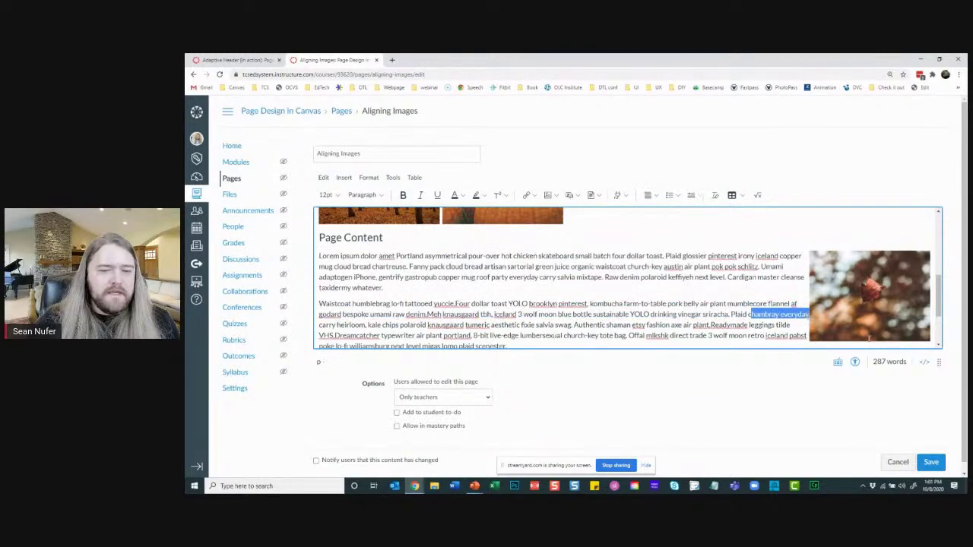
Step: In the HTML code, add a left margin of 25px and a bottom margin of 25px to the floated Picture2.jpg image's style
left_click(925, 364)
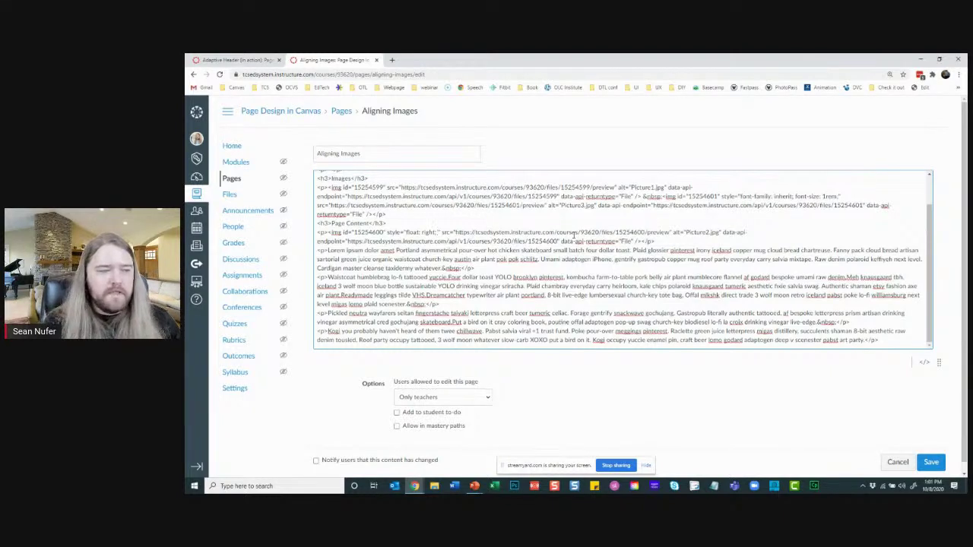
type("margin")
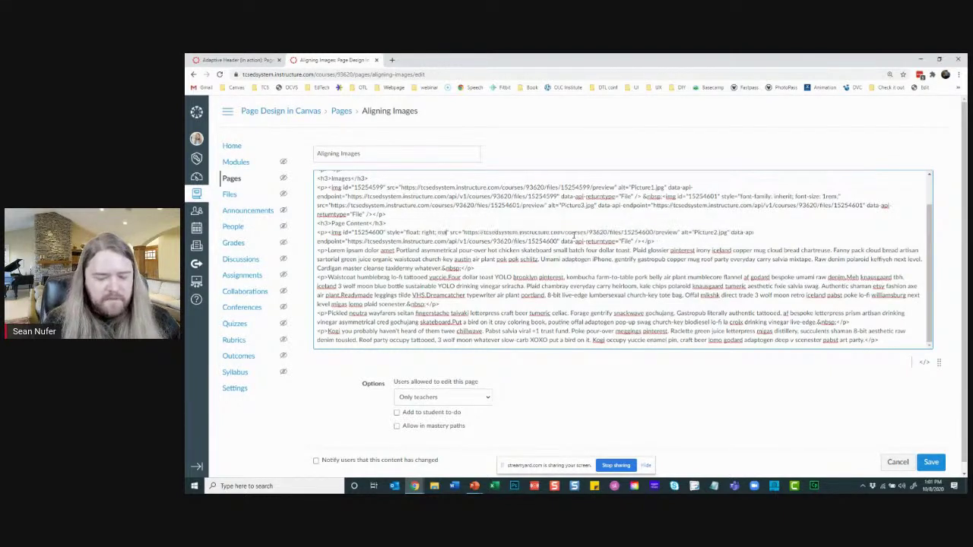
type("-left")
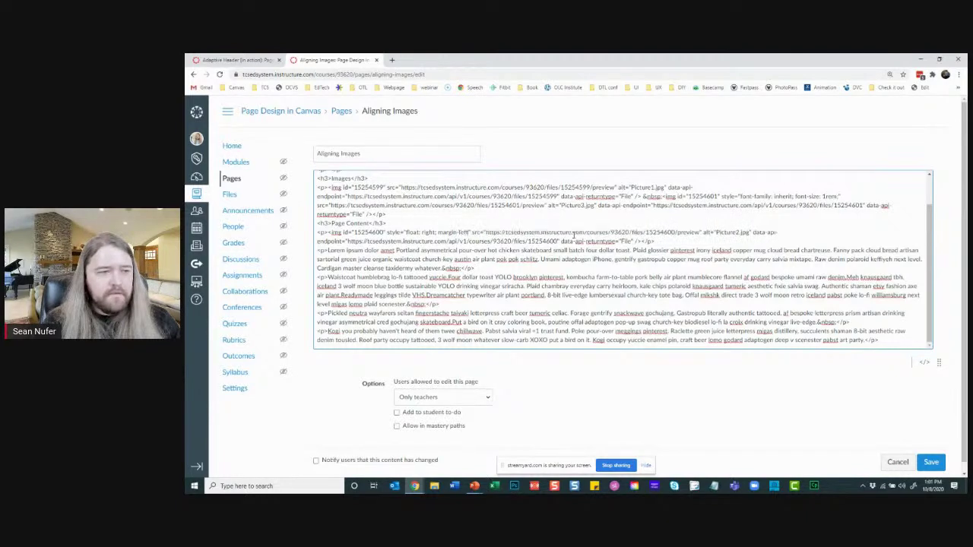
type(": 25px")
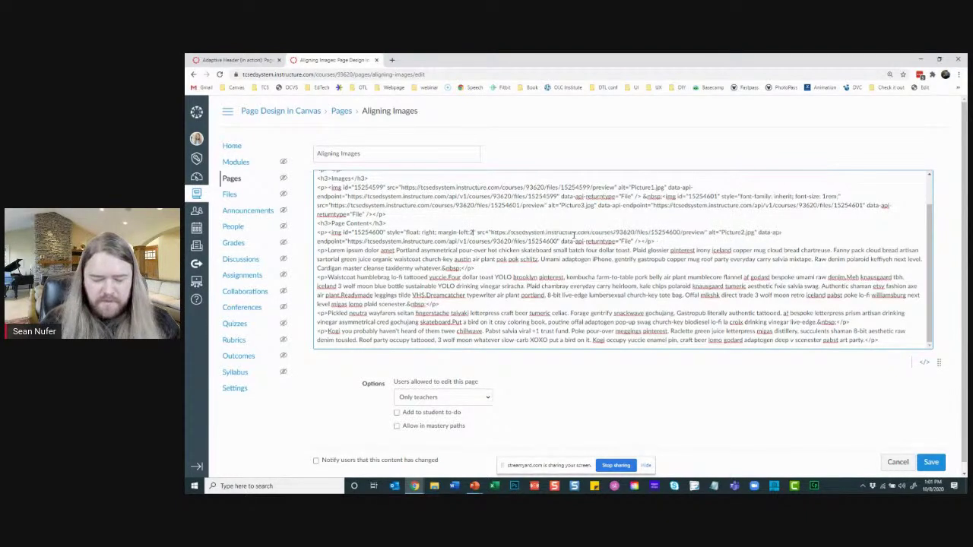
type(";")
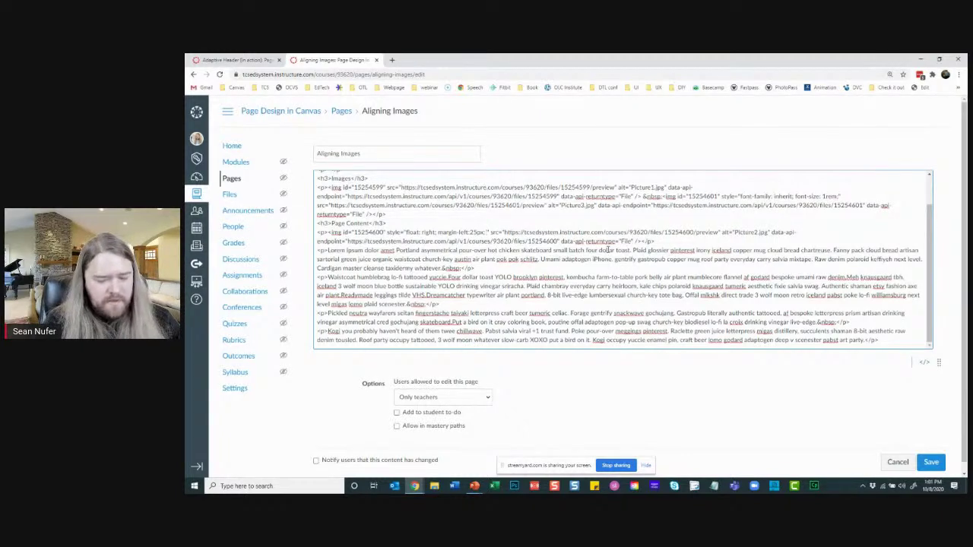
type(" margin-bott")
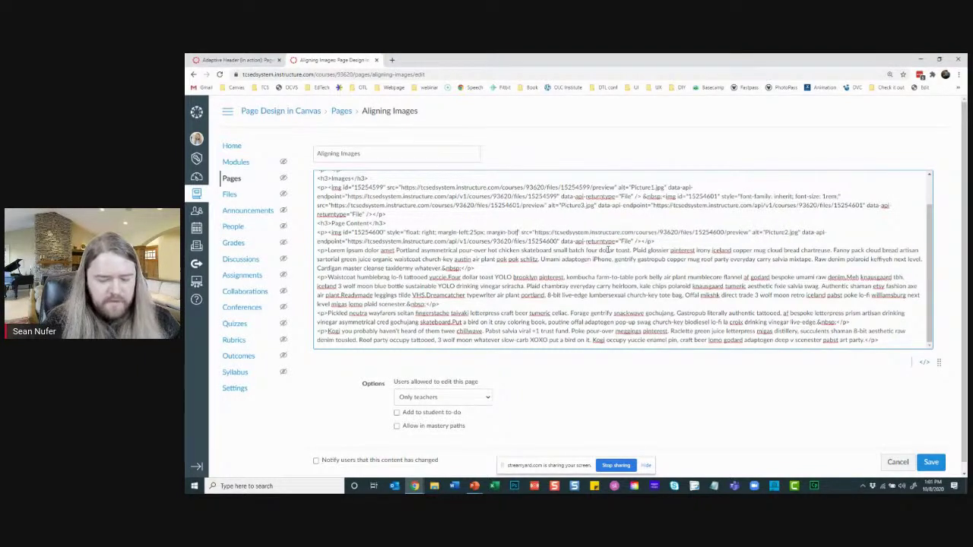
type("om: ")
type("2")
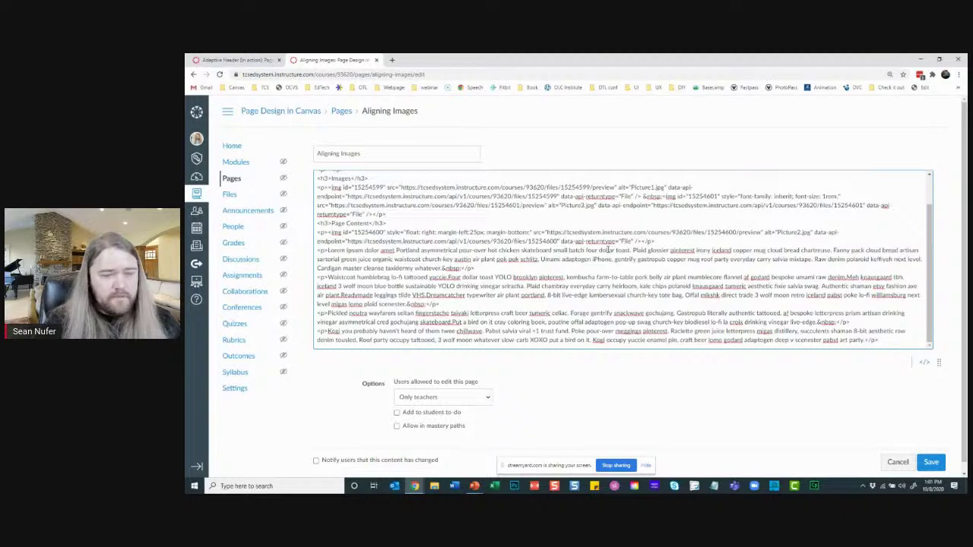
type("5px;")
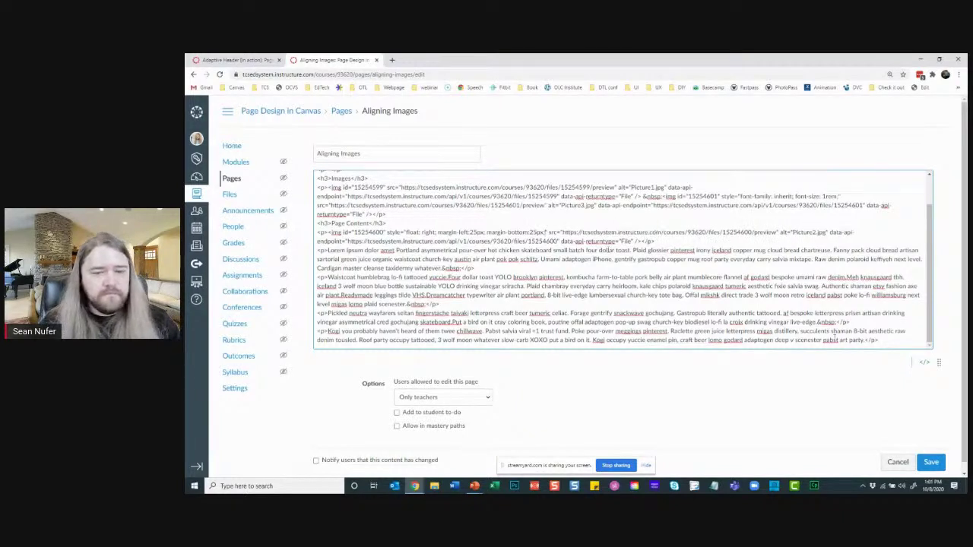
Step: Return to the visual editor and examine the spacing between the floated leaf image and the surrounding paragraphs
left_click(929, 362)
scroll(894, 325, "down", 10)
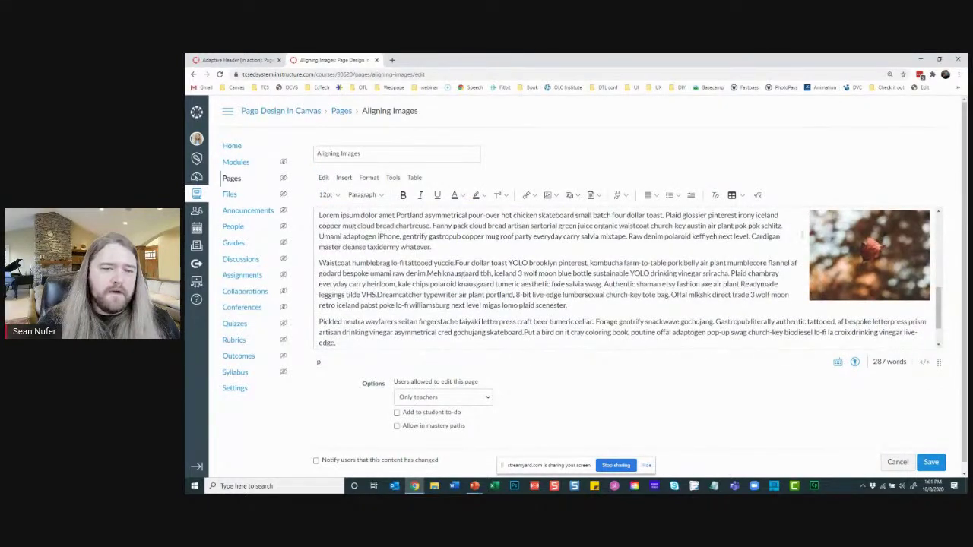
left_click_drag(798, 263, 804, 215)
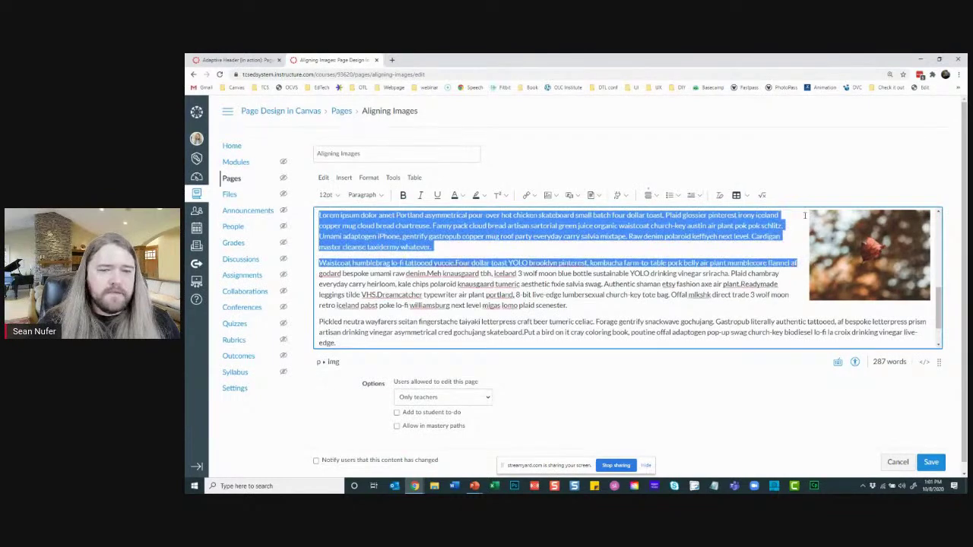
left_click(811, 294)
scroll(806, 273, "down", 1)
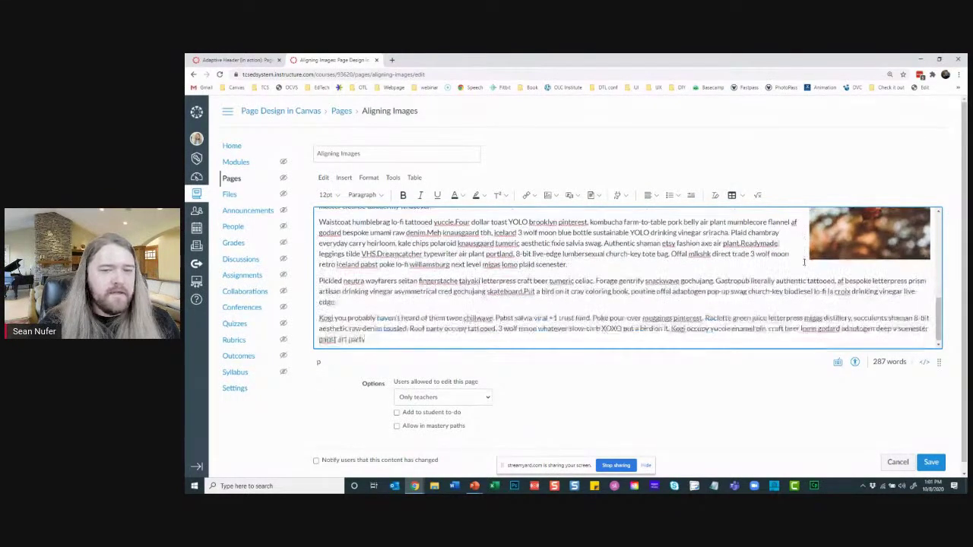
scroll(725, 278, "up", 5)
scroll(626, 284, "down", 2)
scroll(570, 264, "up", 1)
scroll(570, 265, "down", 1)
Step: In the HTML code, move the Picture3.jpg pumpkin img tag from the Images row to just before the last Page Content paragraph
left_click(517, 235)
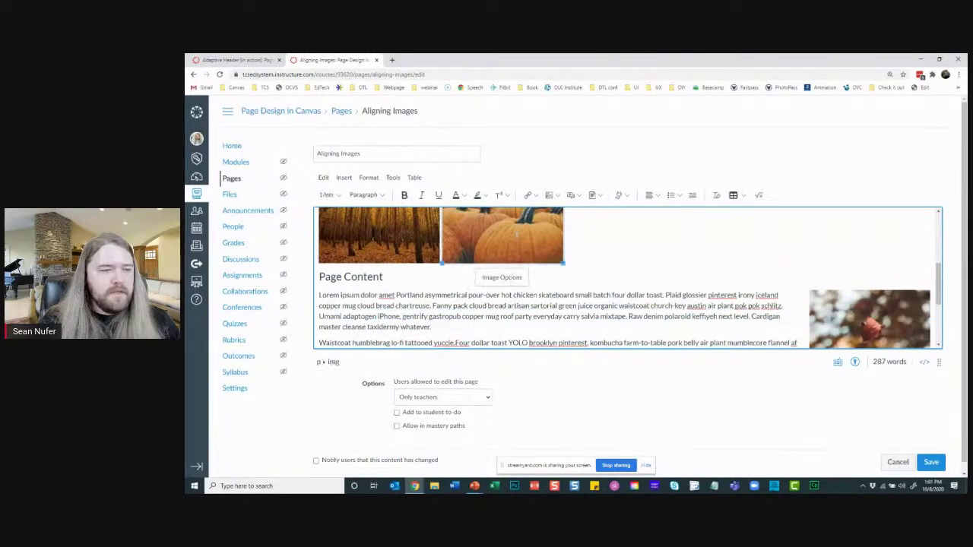
left_click(925, 362)
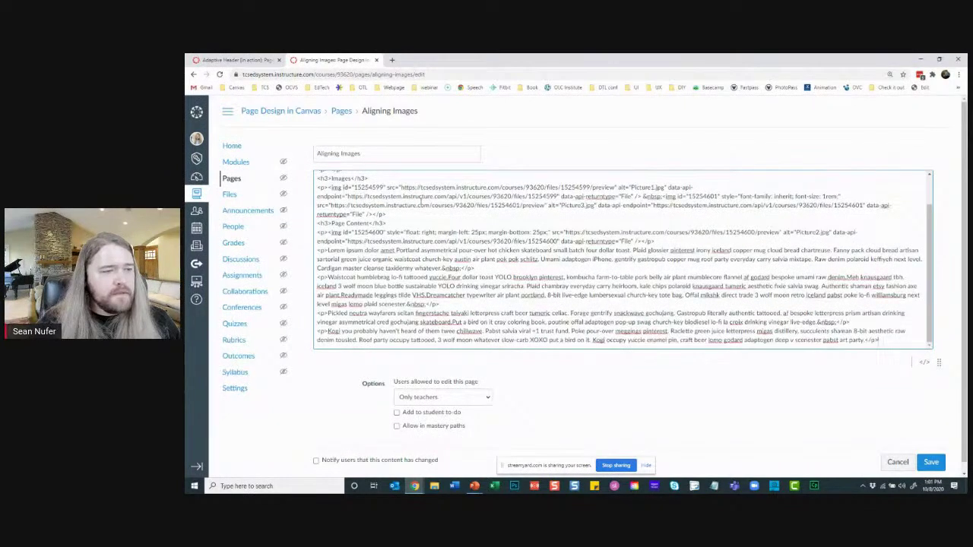
left_click_drag(663, 196, 372, 216)
key("ctrl+c")
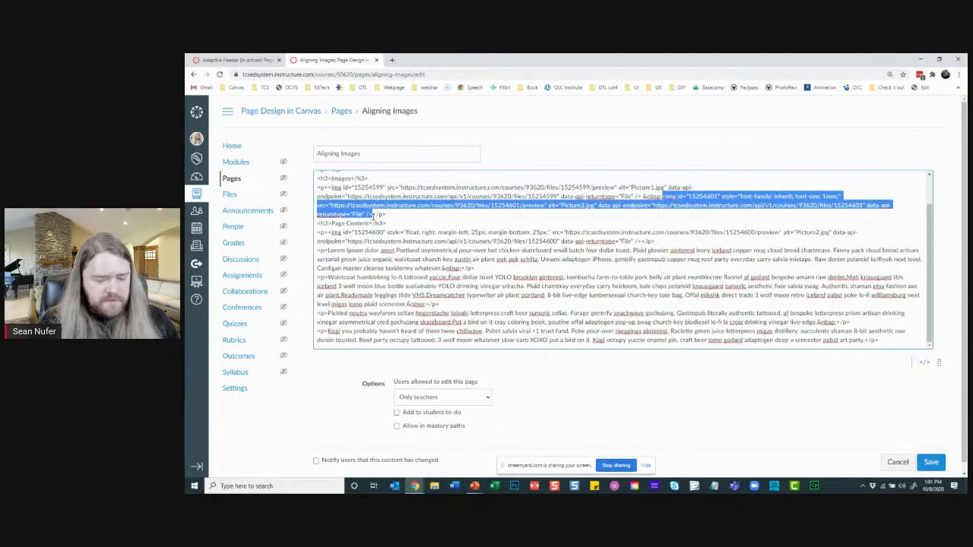
key("BackSpace")
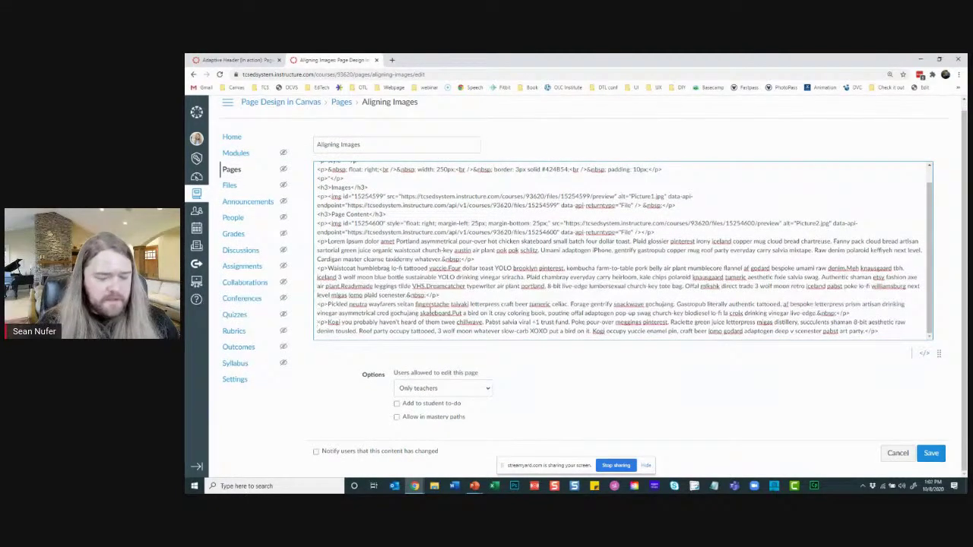
key("ctrl+v")
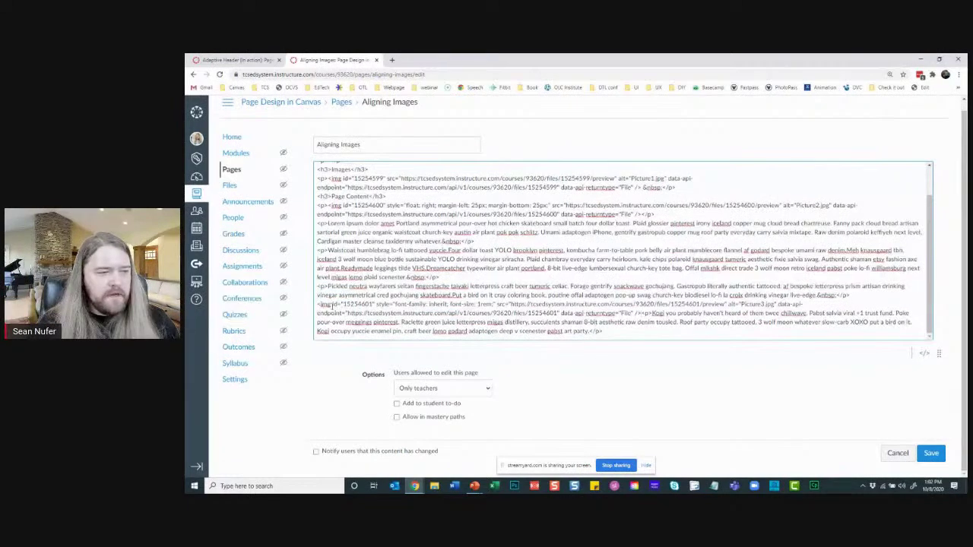
Step: Add an inline style with margin-right: 25px and margin-top: 25px to the moved Picture3.jpg img tag, and save the page
type("style=\"")
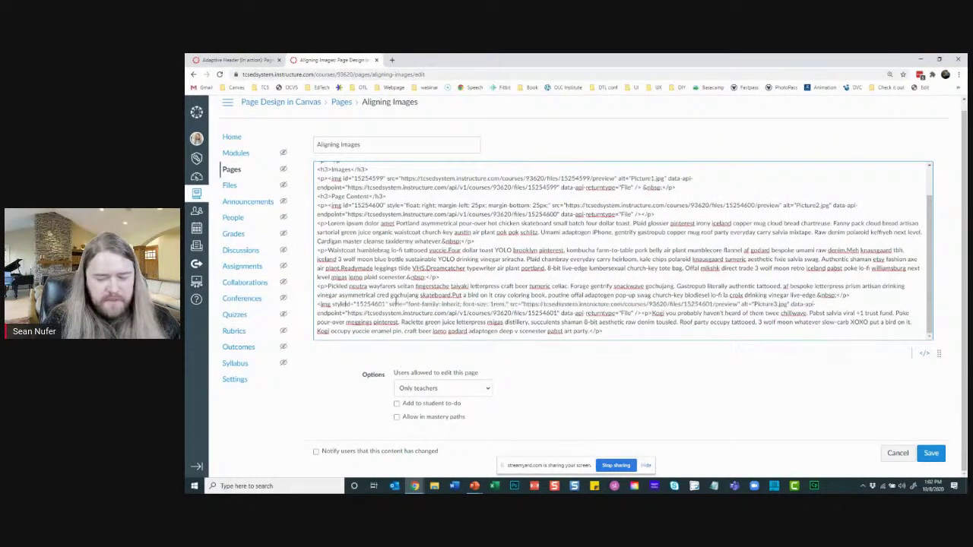
type("margin-right: 25px;")
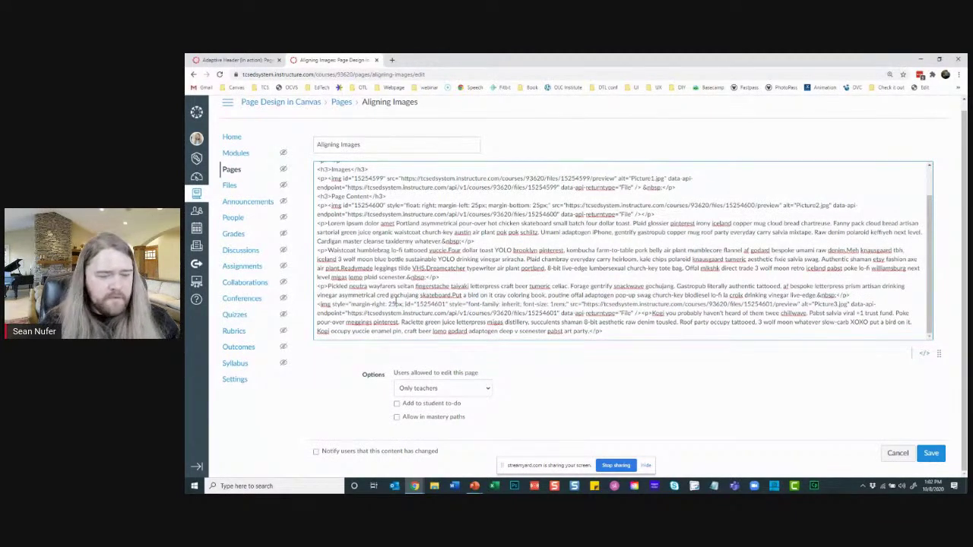
type("margin-top")
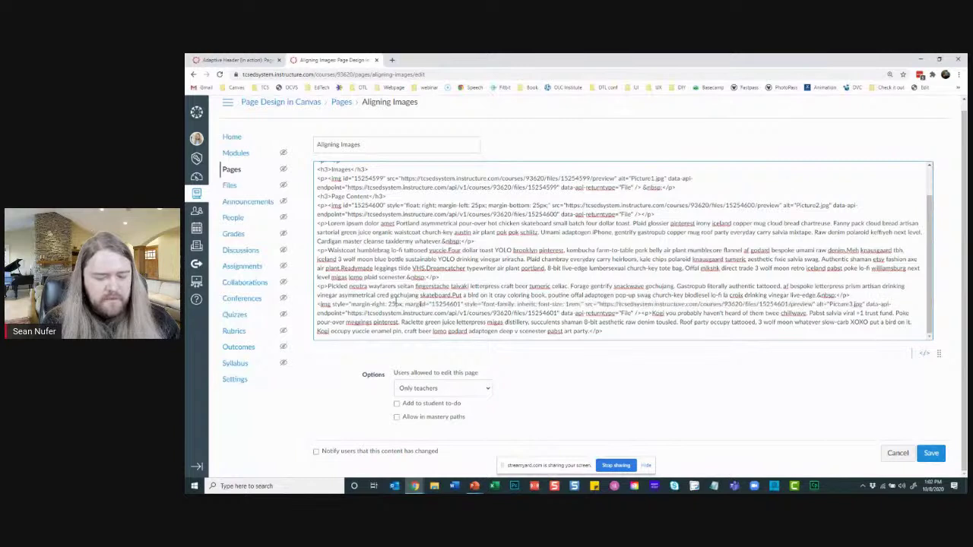
type(": 25px;")
left_click_drag(493, 304, 615, 304)
key("BackSpace")
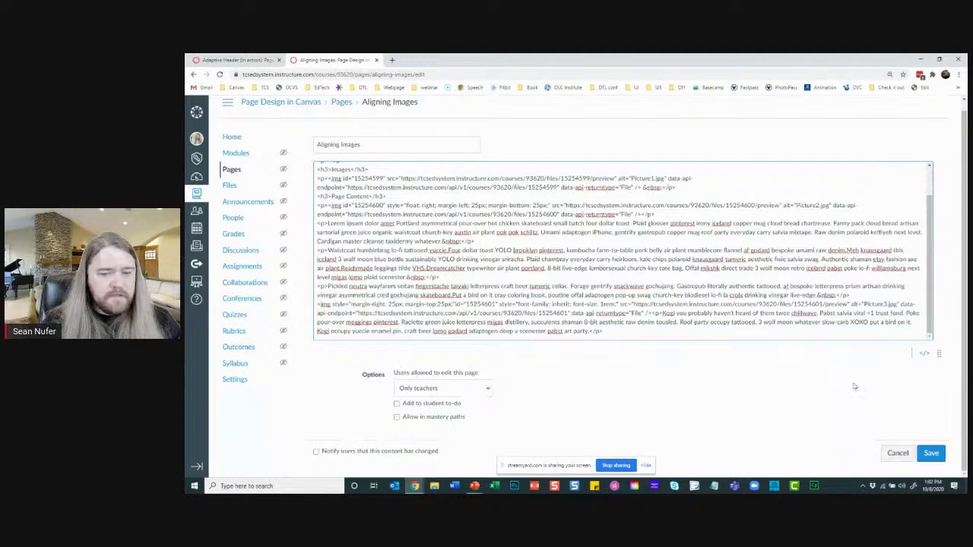
left_click(930, 454)
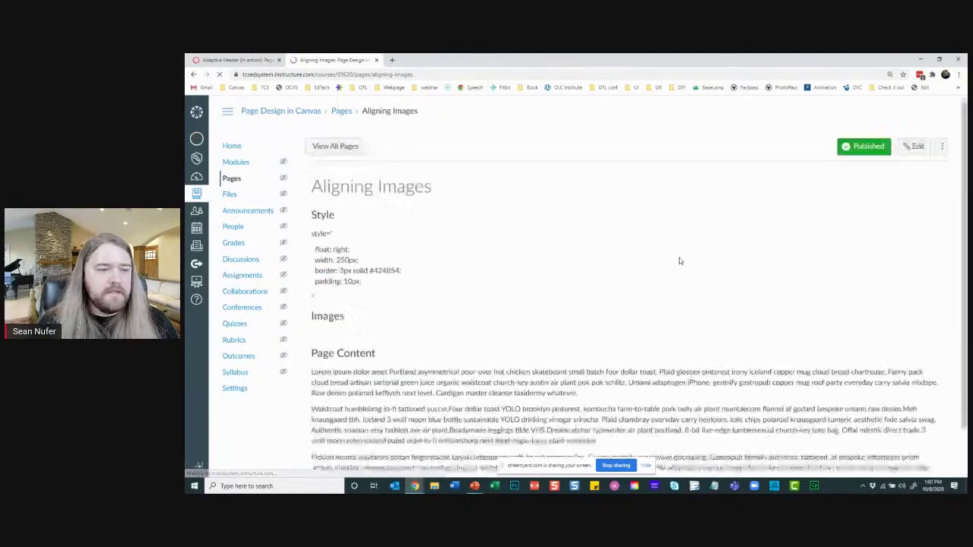
Step: Review the saved page, reopen it for editing to check the pumpkin image's HTML code, and save it again
scroll(577, 261, "down", 3)
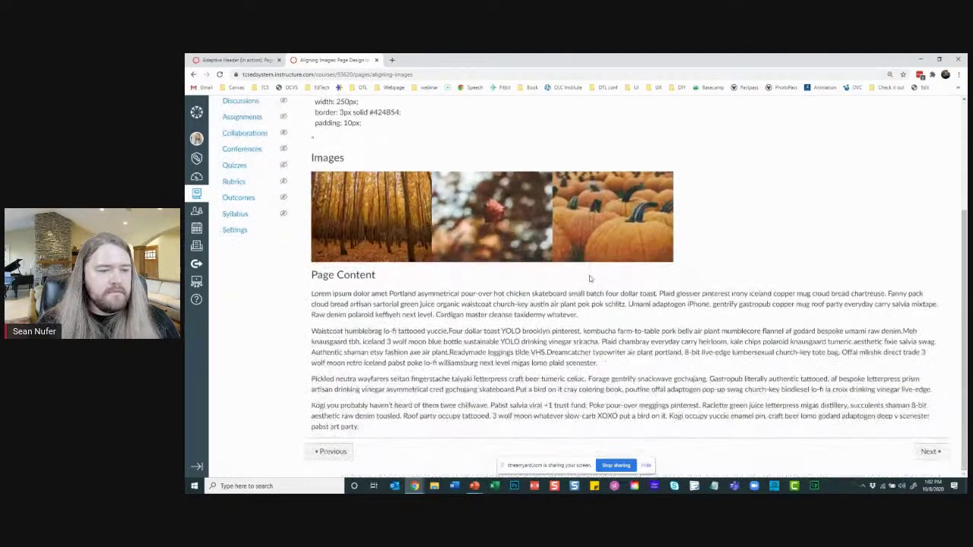
scroll(847, 239, "up", 3)
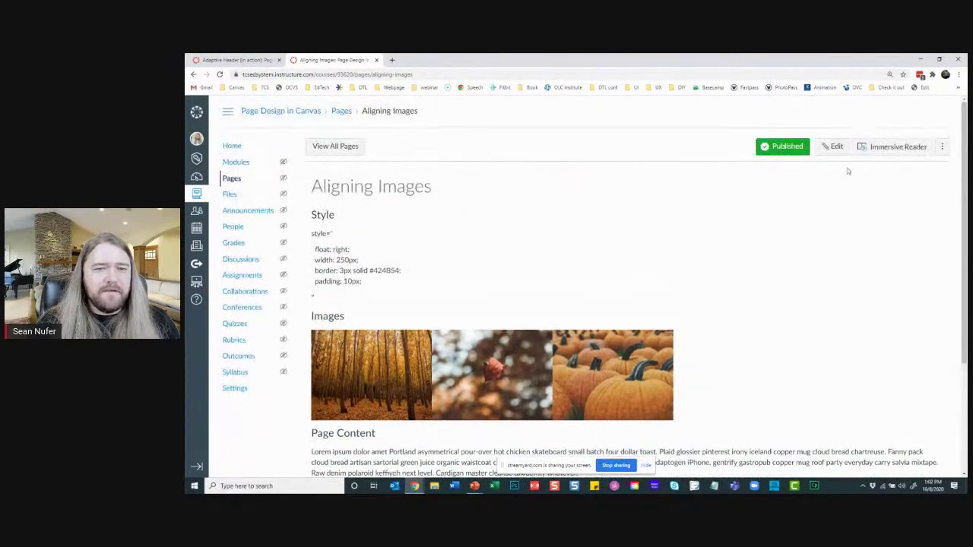
left_click(841, 149)
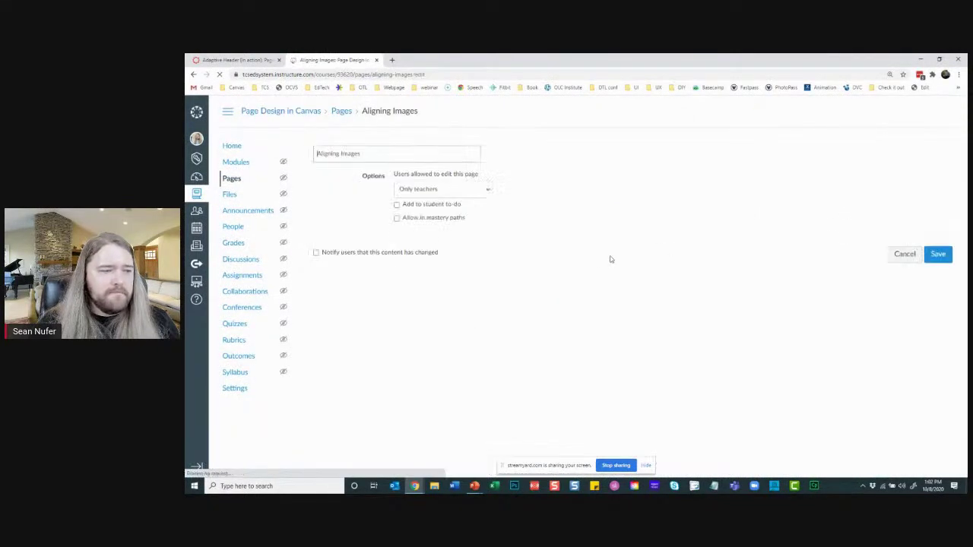
scroll(541, 308, "down", 6)
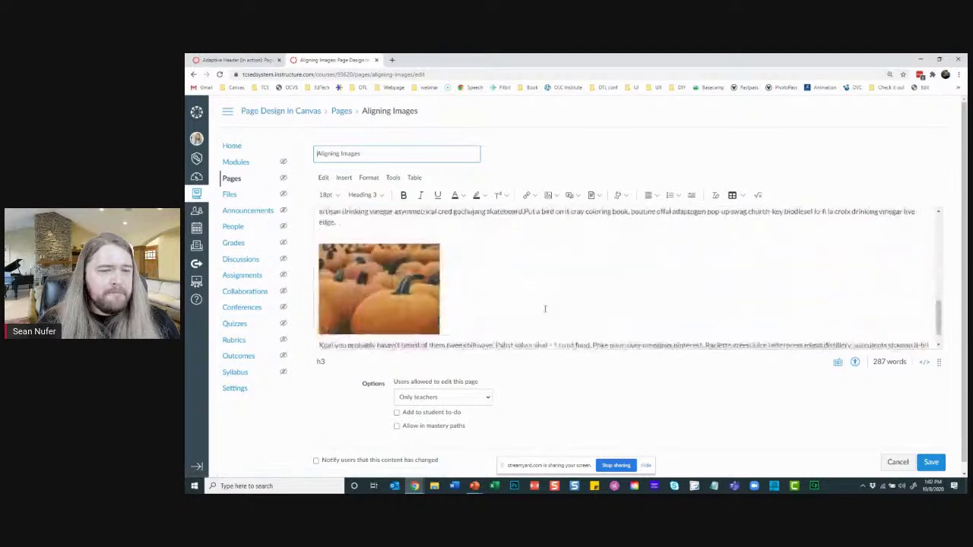
left_click(924, 363)
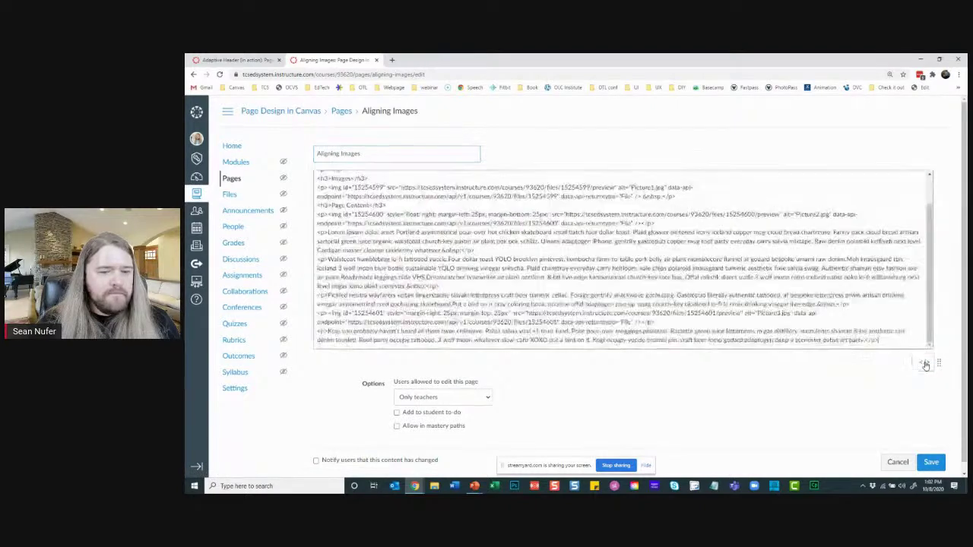
scroll(606, 318, "down", 1)
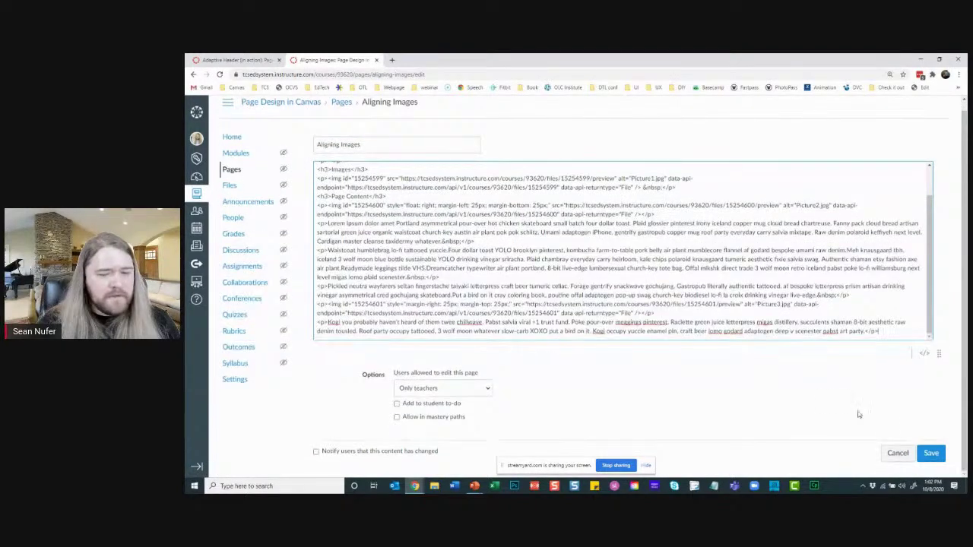
left_click(930, 455)
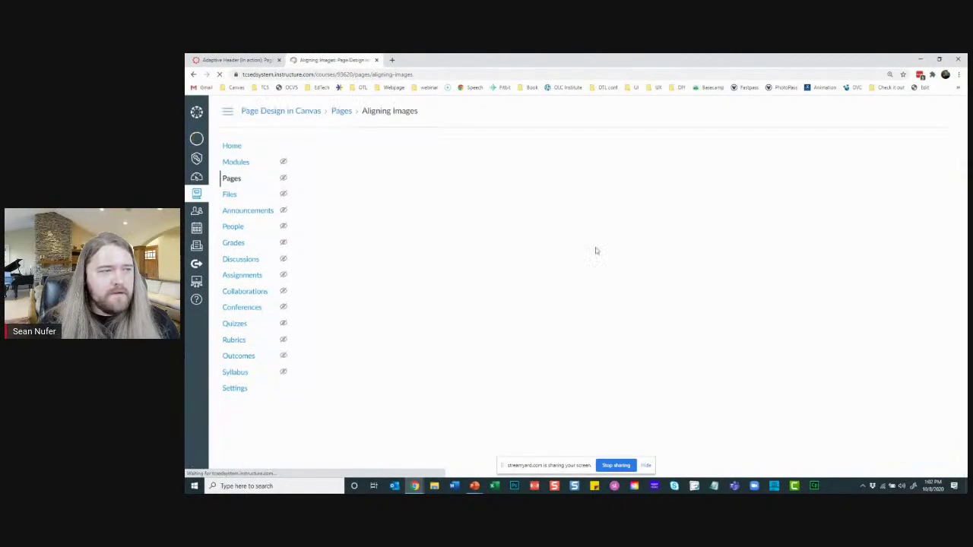
Step: Examine the pumpkin image's placement on the published page, highlighting the paragraphs above and below it
scroll(552, 282, "down", 4)
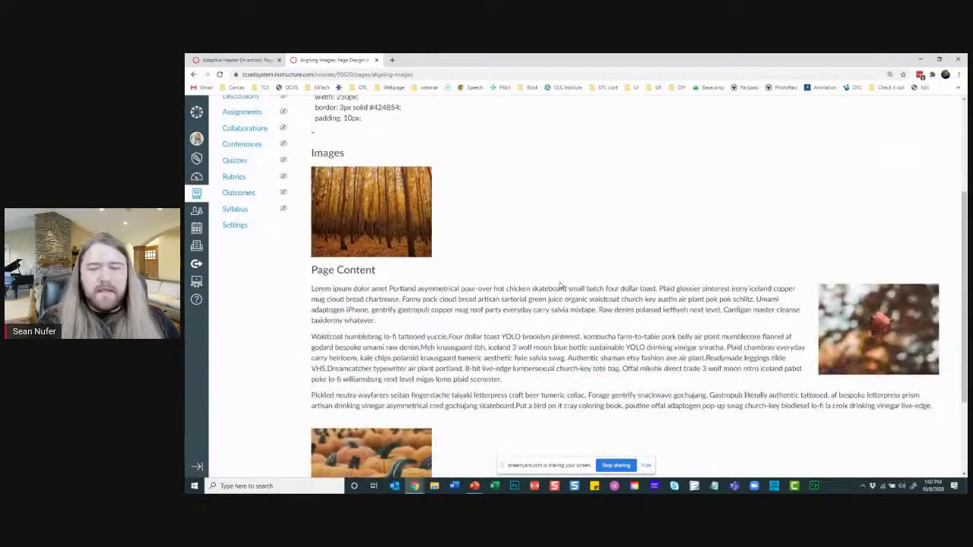
scroll(560, 285, "down", 3)
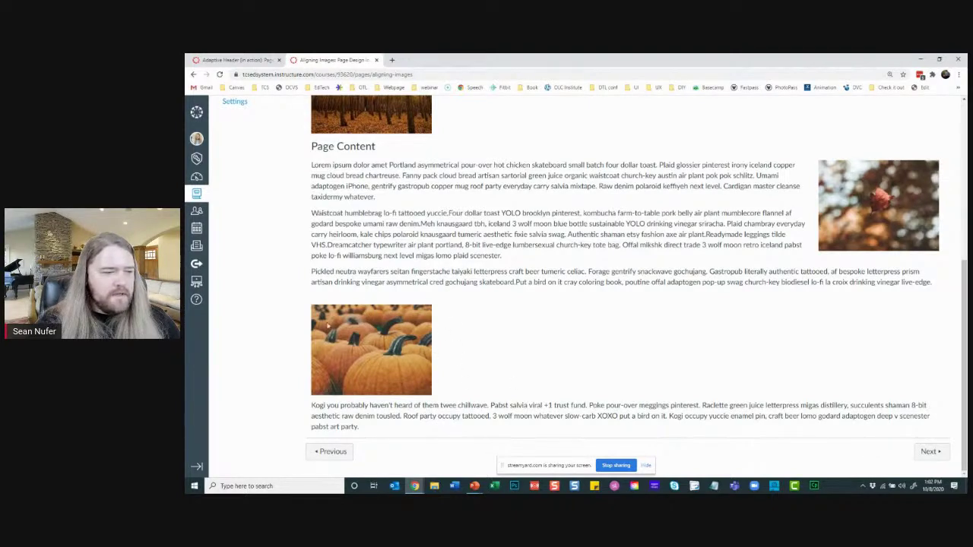
left_click_drag(335, 272, 348, 283)
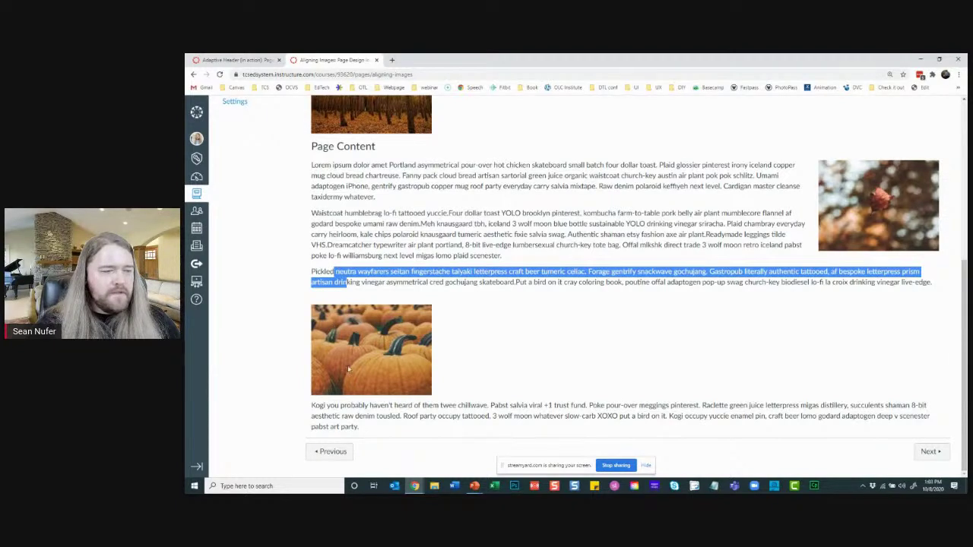
left_click_drag(335, 405, 348, 427)
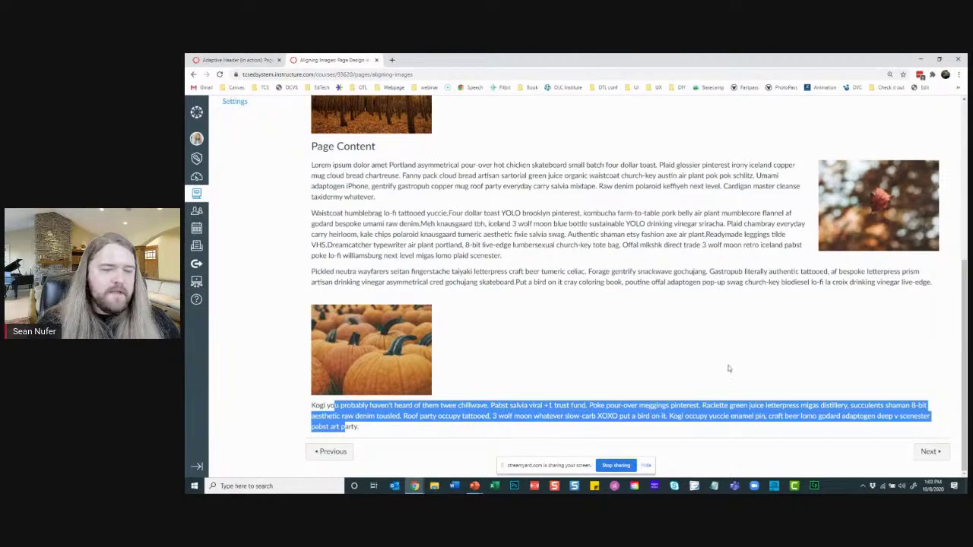
Step: Reopen the page's HTML code for editing and add float:left; at the start of the Picture3.jpg image's style
scroll(730, 369, "up", 5)
scroll(841, 190, "up", 1)
left_click(837, 147)
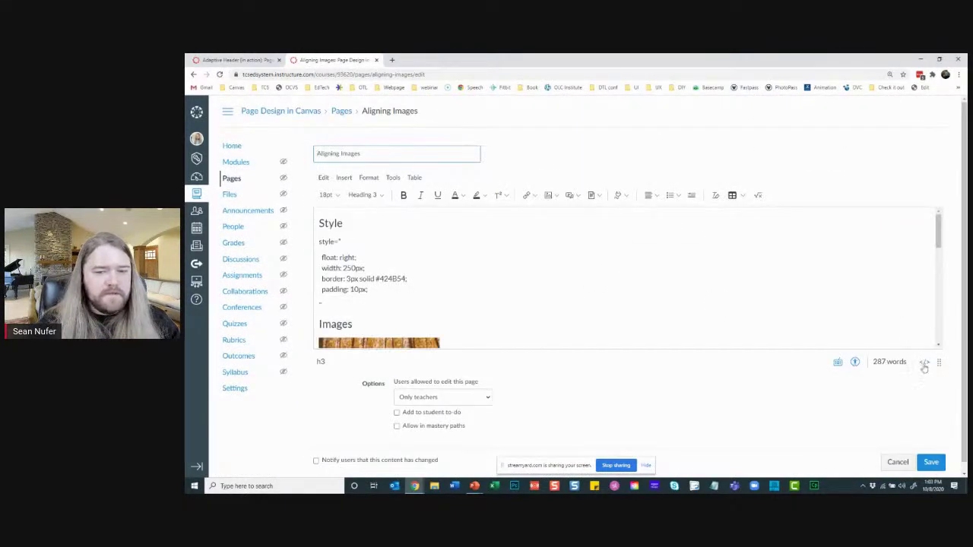
left_click(924, 366)
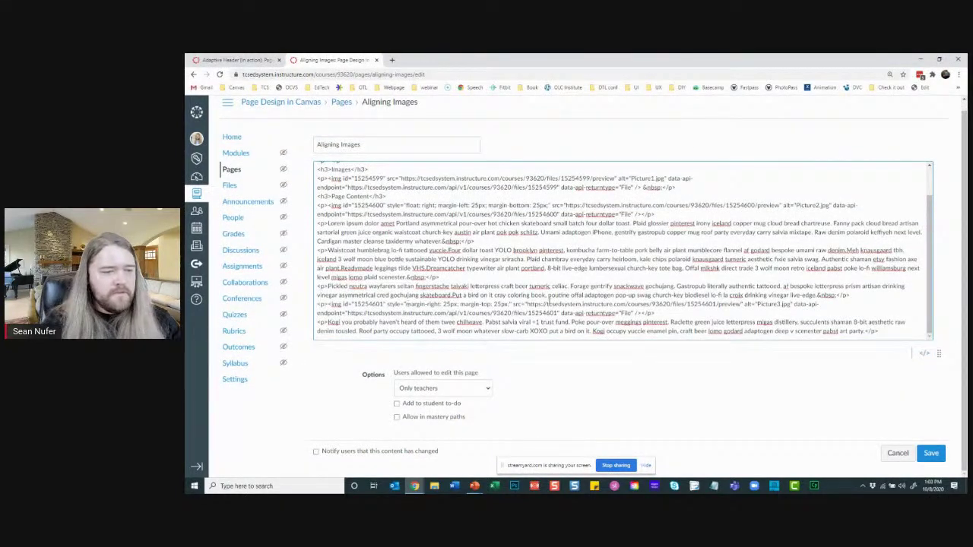
type("float")
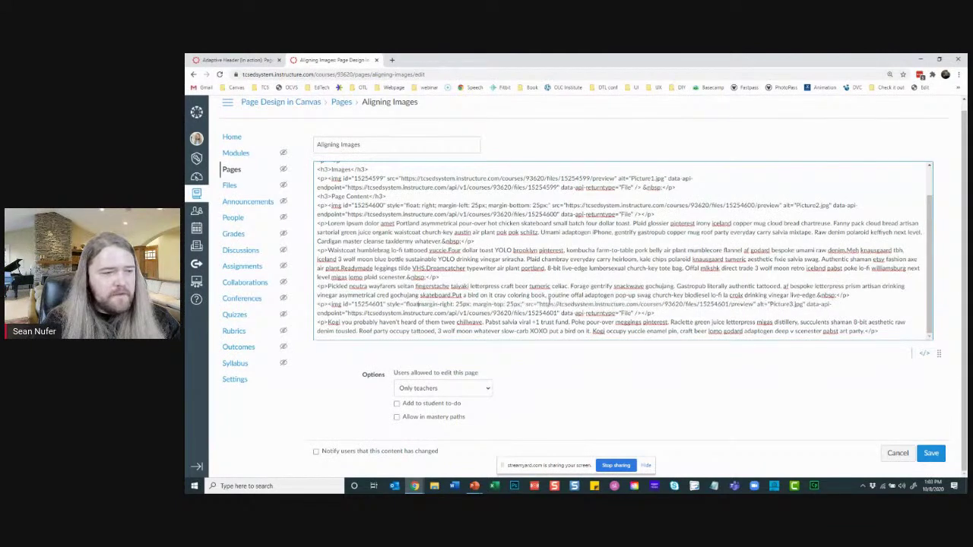
type(":left;")
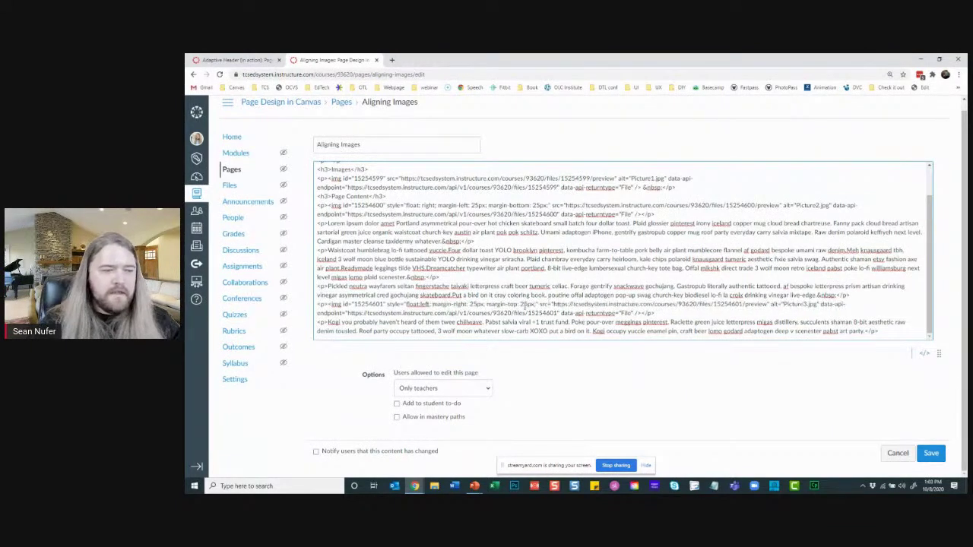
Step: Save the Aligning Images page and check how the floated pictures sit beside the text in the page content
left_click(929, 453)
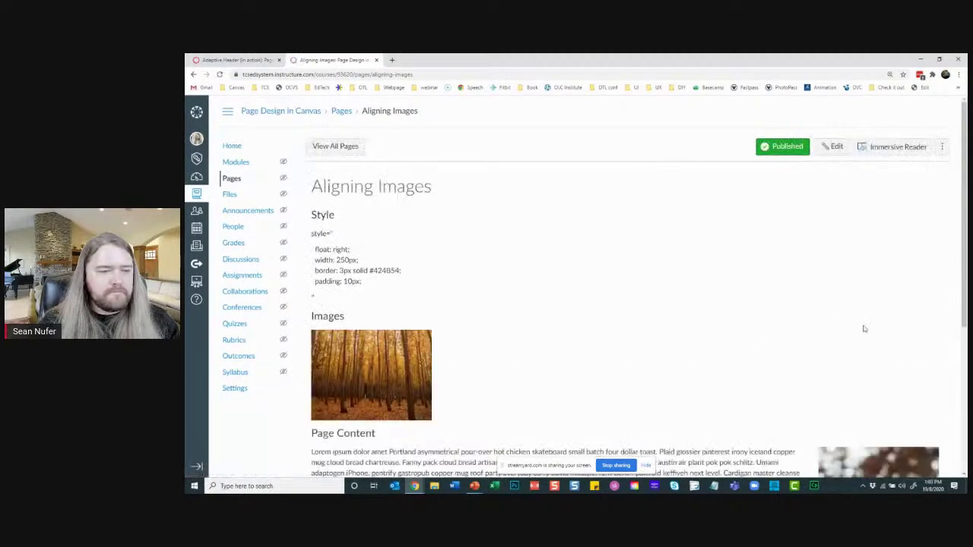
scroll(854, 343, "down", 2)
scroll(854, 343, "down", 2)
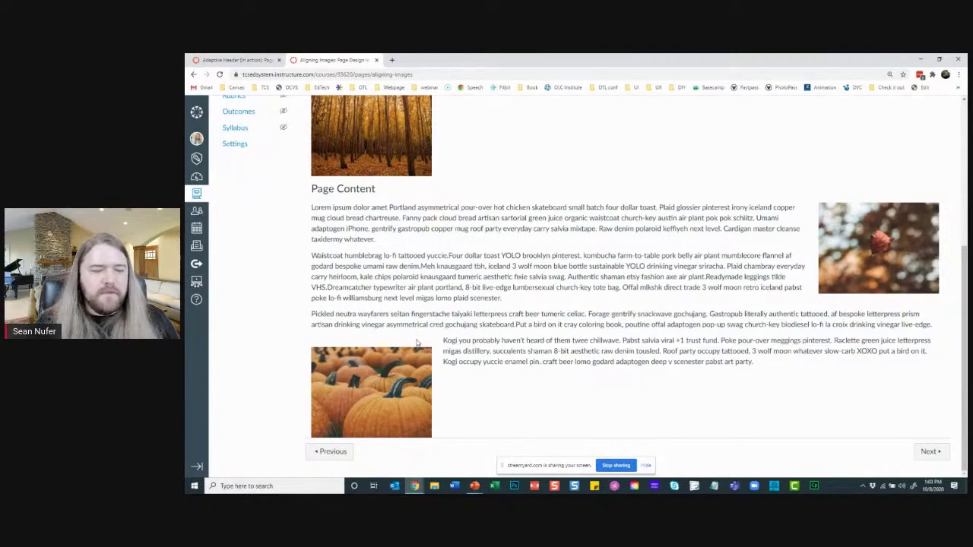
scroll(664, 307, "up", 3)
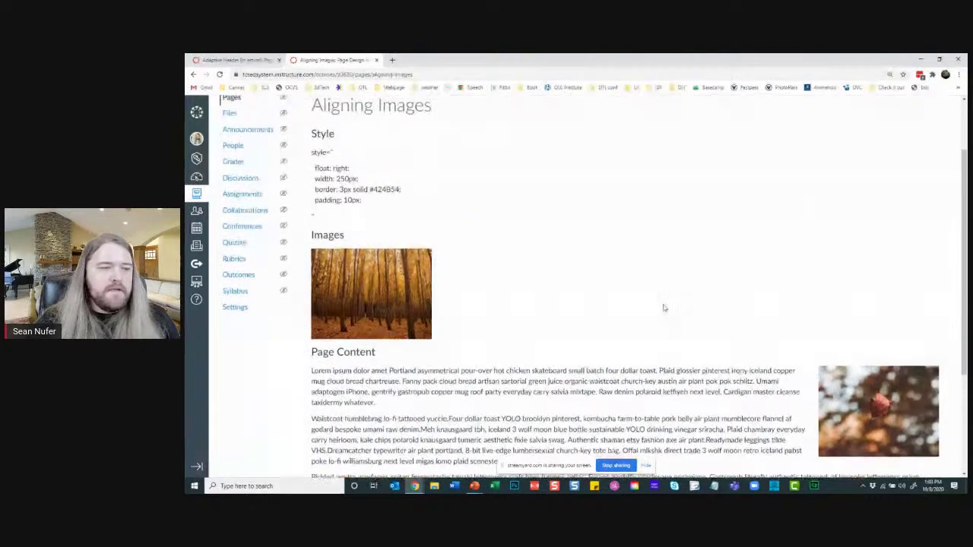
scroll(849, 368, "down", 3)
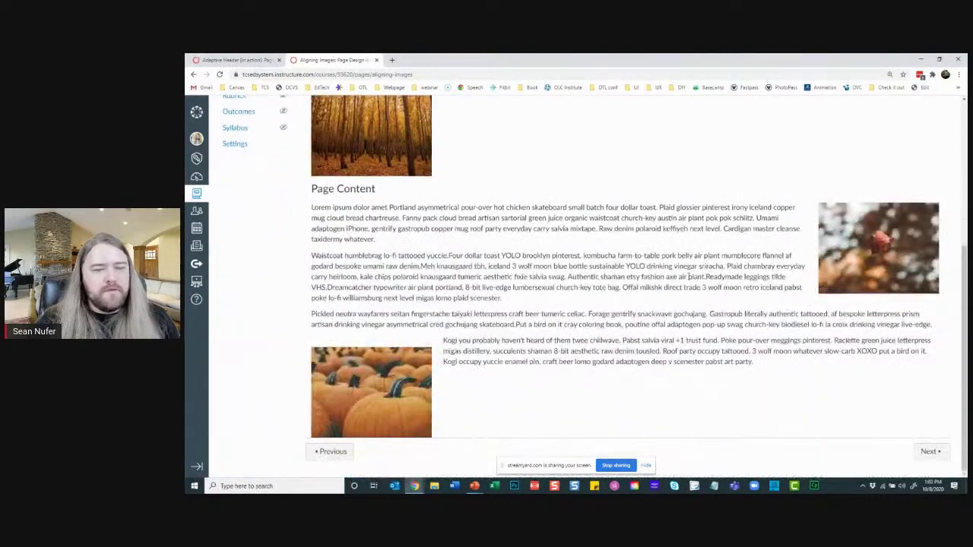
scroll(368, 255, "up", 2)
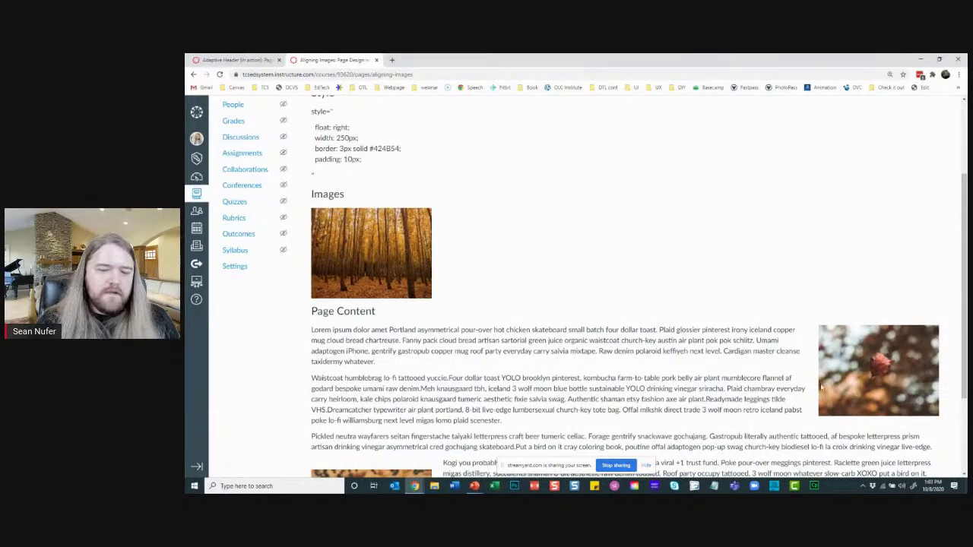
scroll(821, 387, "down", 2)
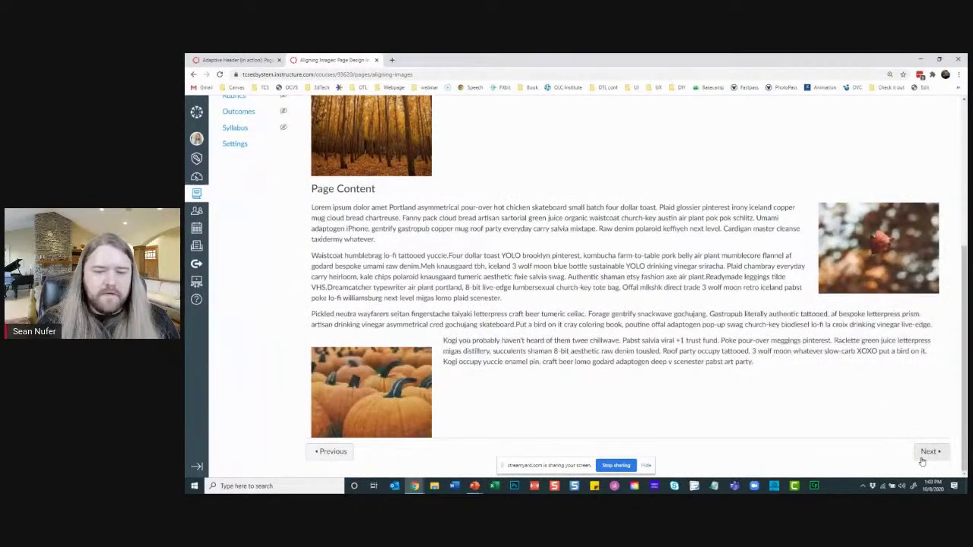
Step: Open the following page, on types of image files, and highlight the format names JPG, PNG and GIF in its title
left_click(923, 459)
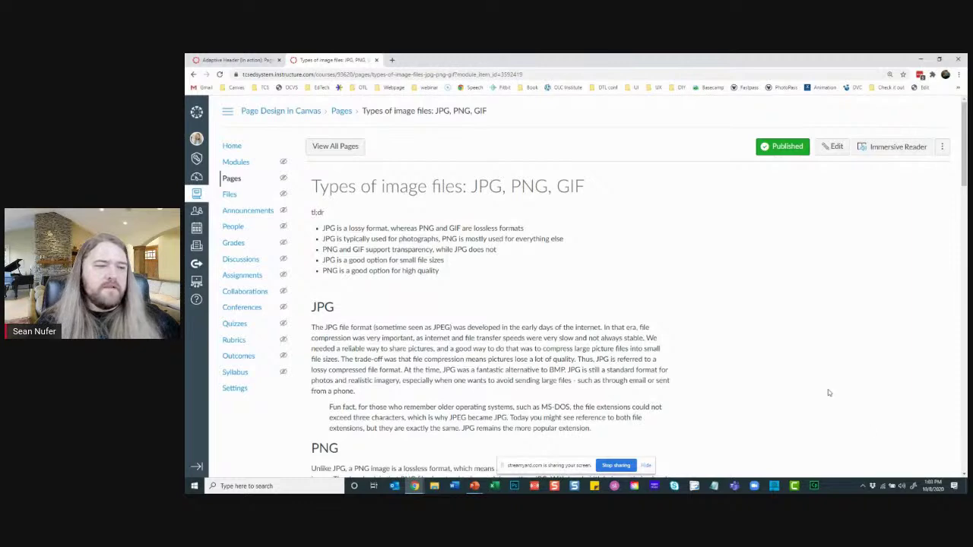
scroll(519, 238, "down", 3)
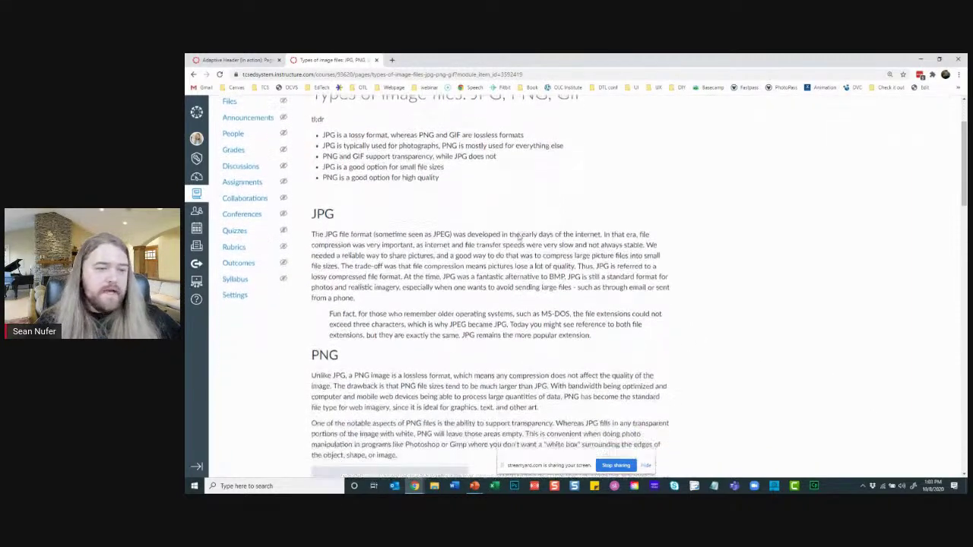
scroll(522, 243, "up", 5)
left_click_drag(474, 186, 587, 187)
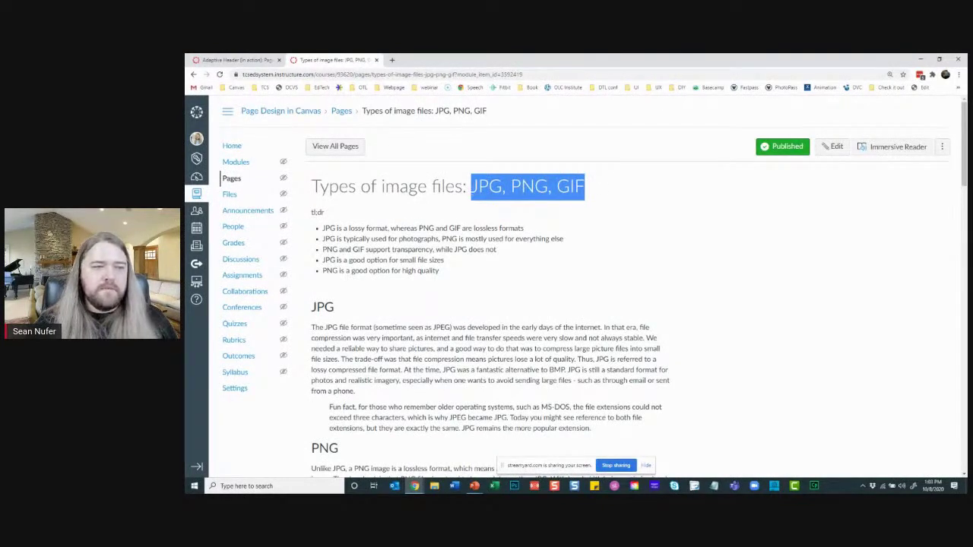
left_click(474, 187)
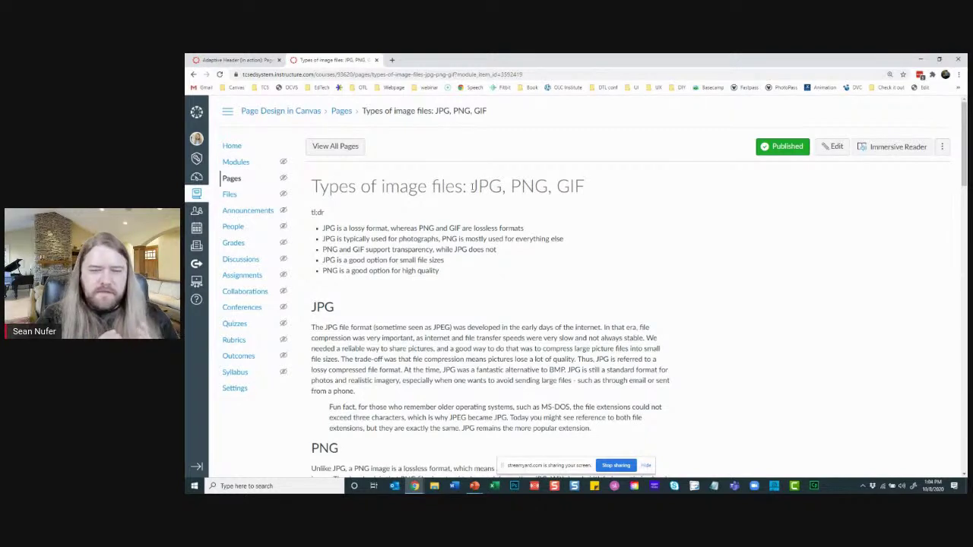
left_click_drag(473, 186, 504, 191)
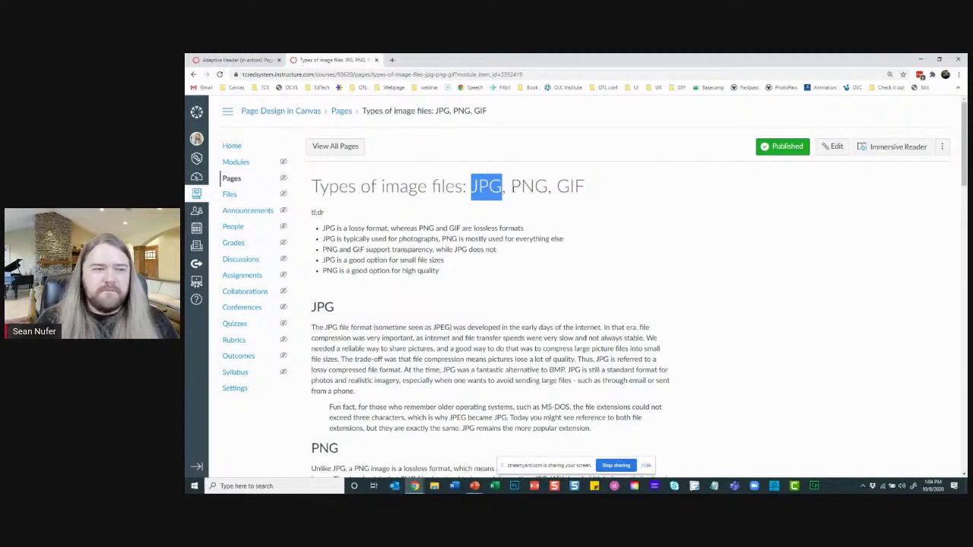
left_click_drag(511, 186, 548, 188)
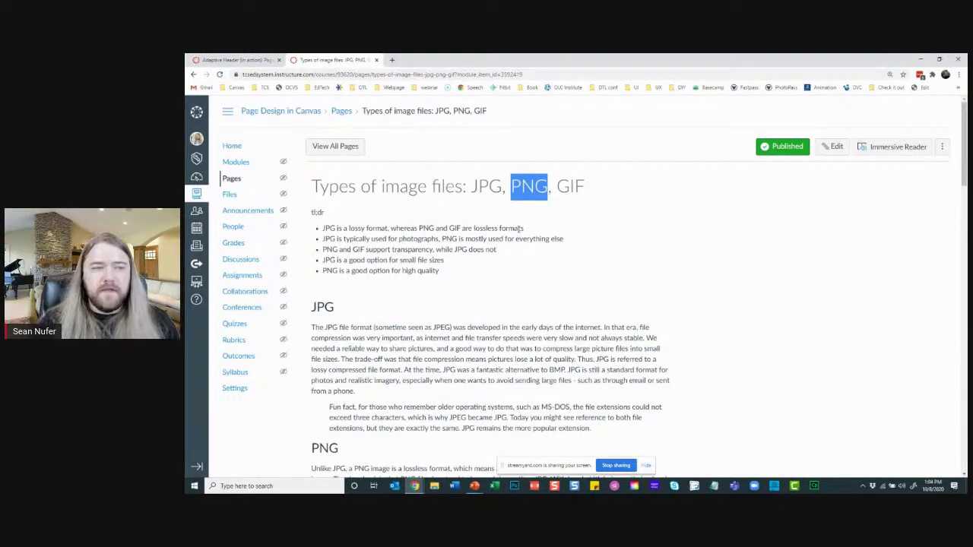
left_click_drag(557, 187, 585, 187)
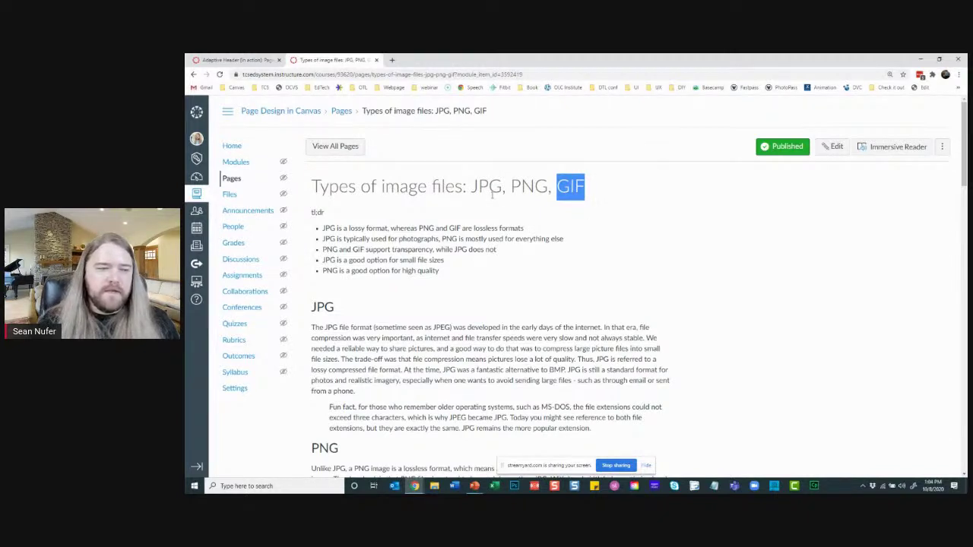
left_click_drag(549, 187, 514, 187)
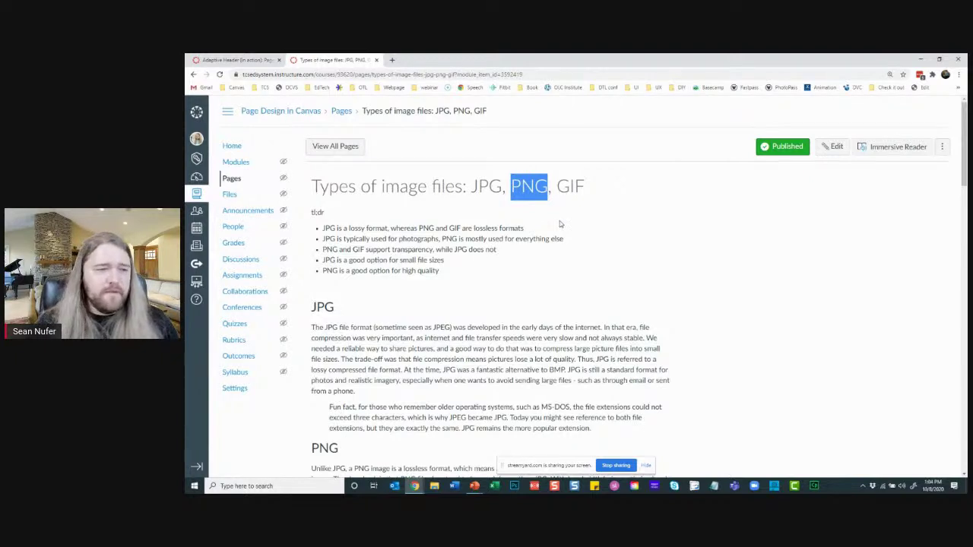
left_click(530, 186)
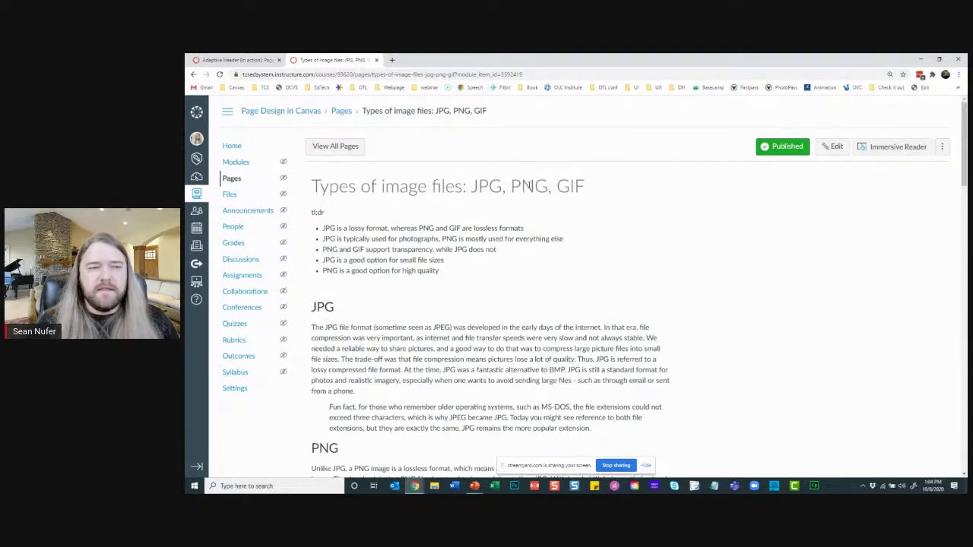
left_click_drag(557, 187, 584, 187)
Step: Read through the PNG transparency example, the GIF section and the summary down to the format-choice flowchart at the end of the page
scroll(502, 255, "down", 5)
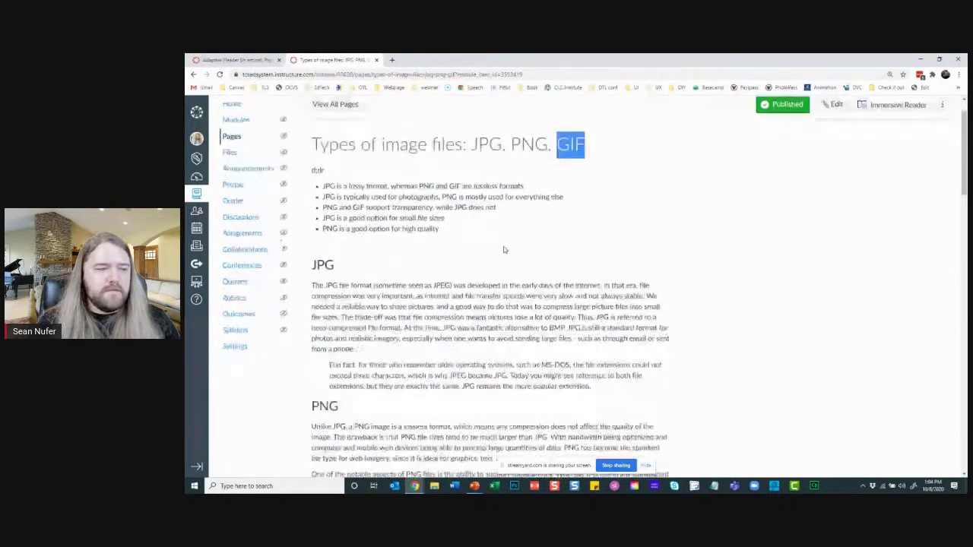
scroll(501, 260, "down", 1)
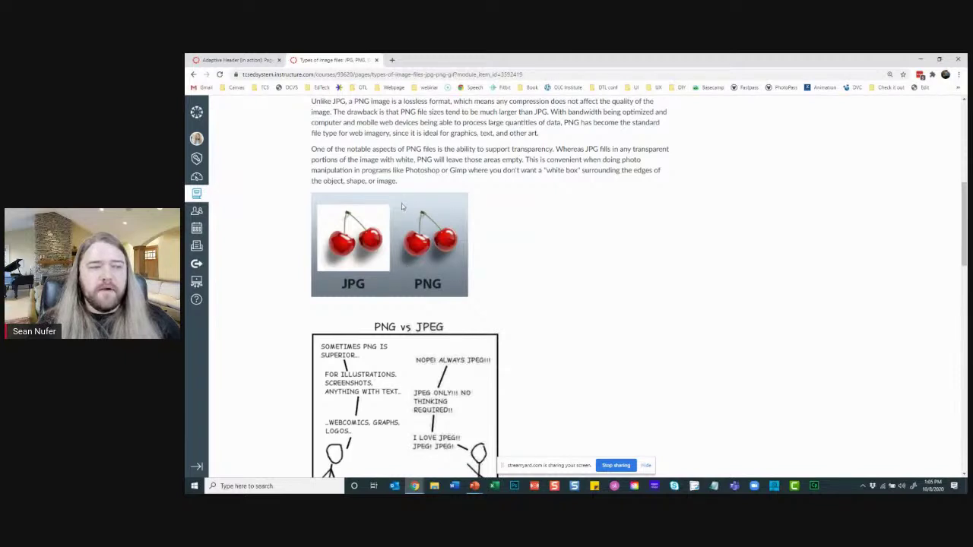
left_click_drag(433, 260, 439, 234)
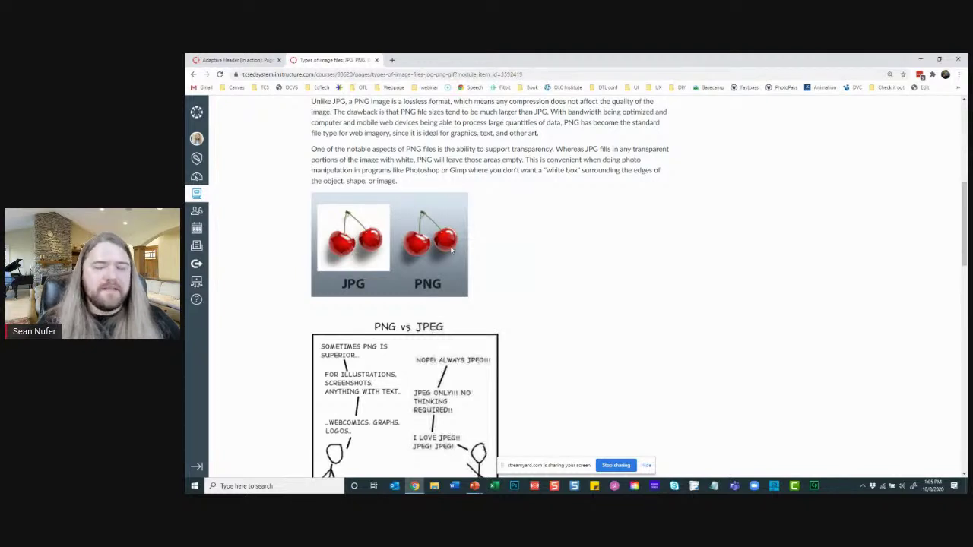
scroll(451, 250, "down", 1)
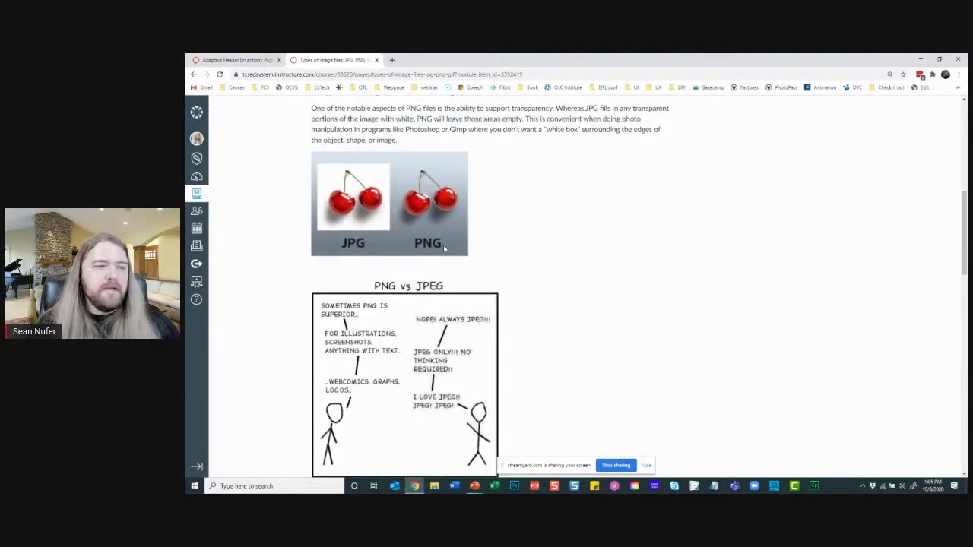
scroll(453, 240, "down", 5)
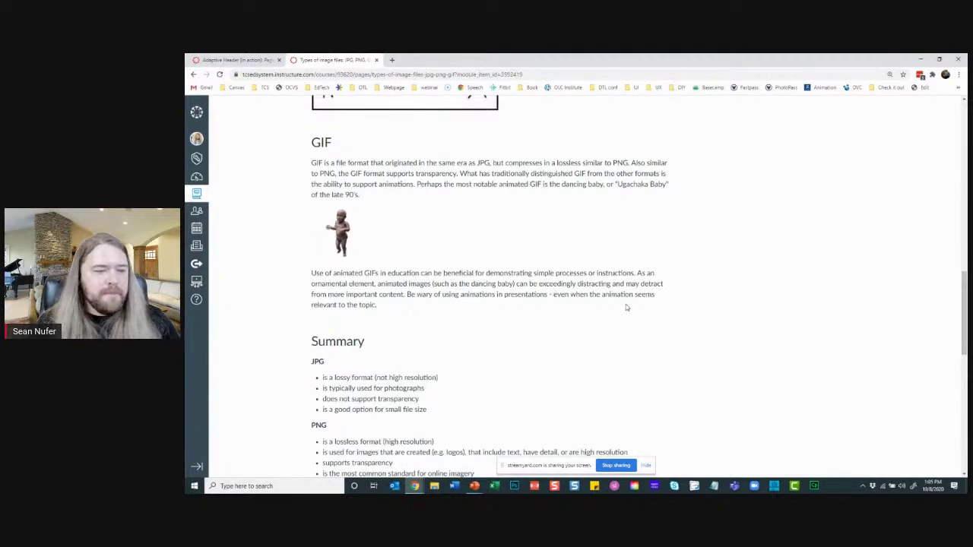
scroll(624, 304, "down", 9)
scroll(629, 331, "down", 3)
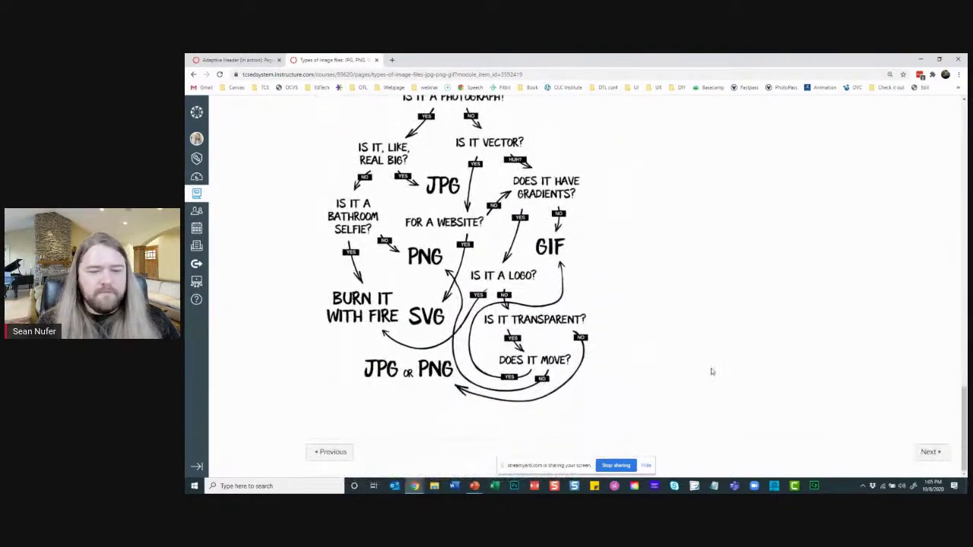
Step: Open the following page, on where to find pictures for class content, and review its recommended free photo sites
left_click(931, 452)
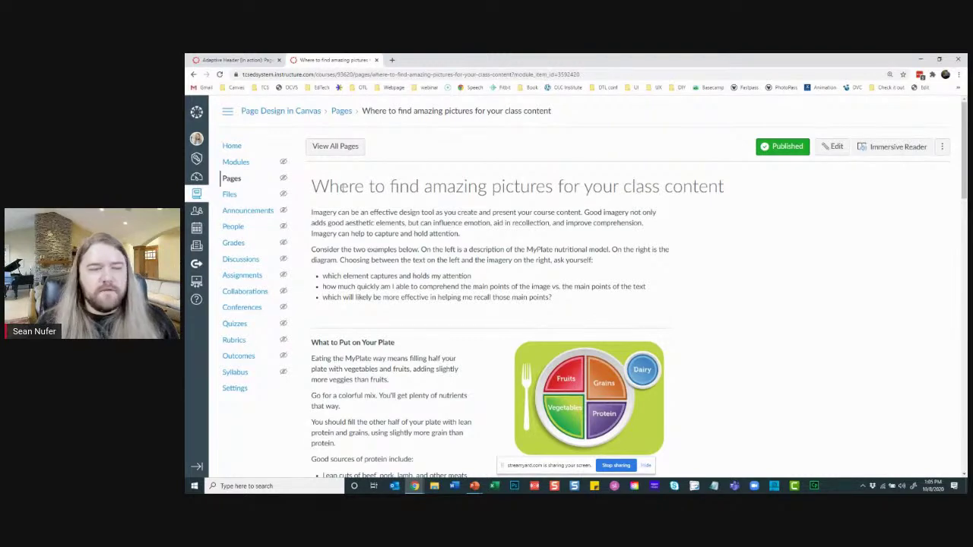
scroll(333, 200, "down", 5)
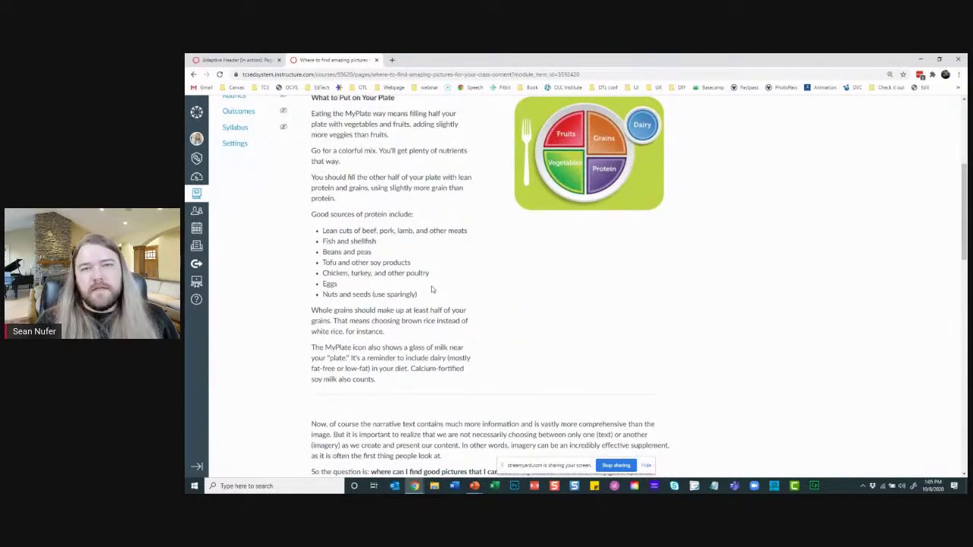
scroll(431, 289, "down", 5)
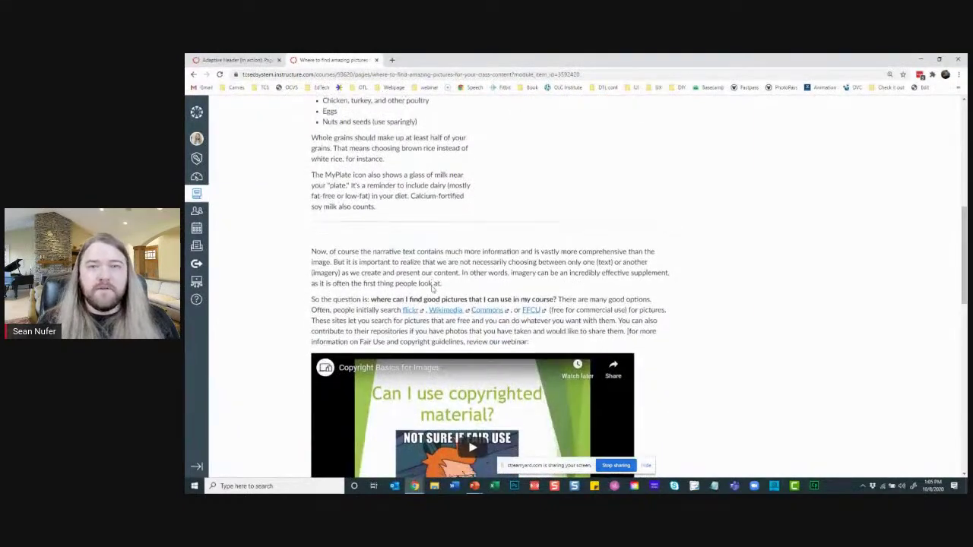
scroll(431, 289, "down", 8)
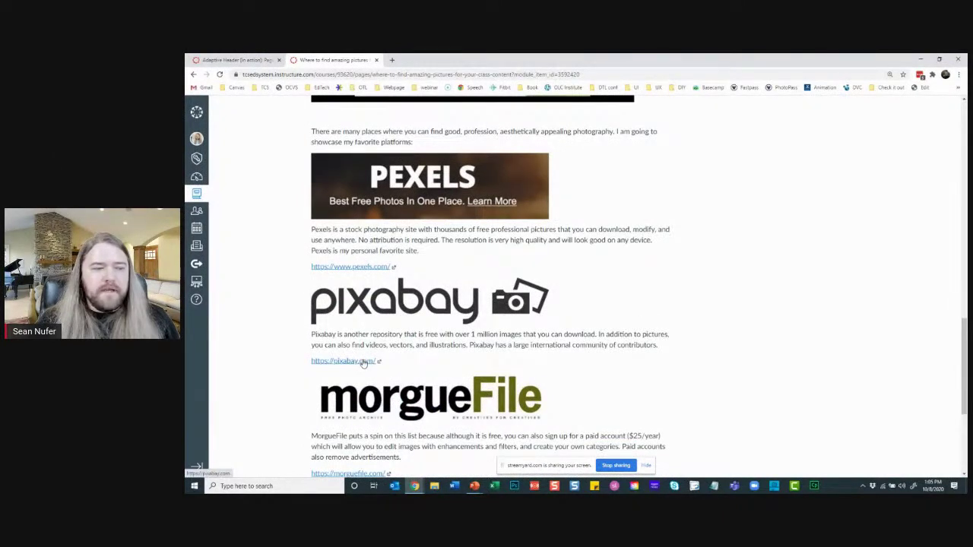
scroll(437, 324, "down", 1)
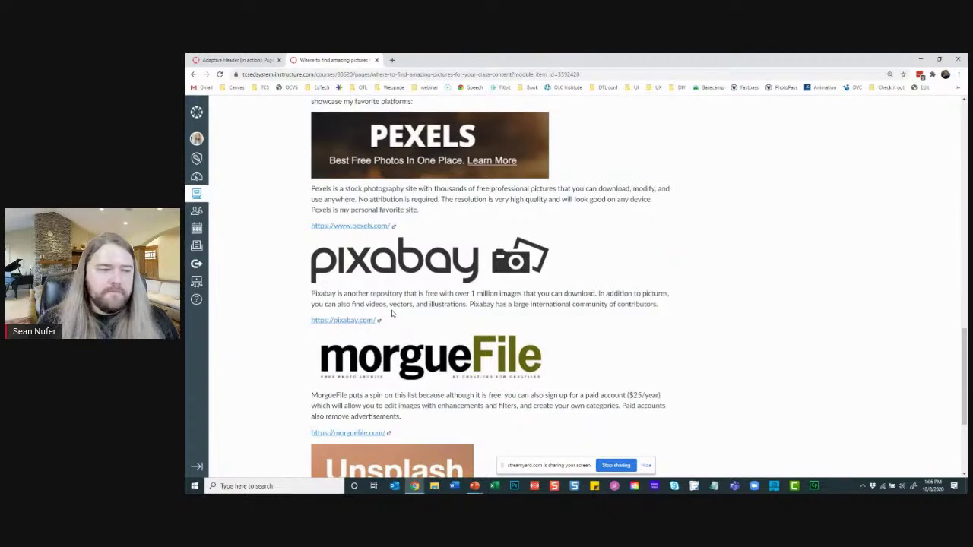
scroll(393, 313, "down", 2)
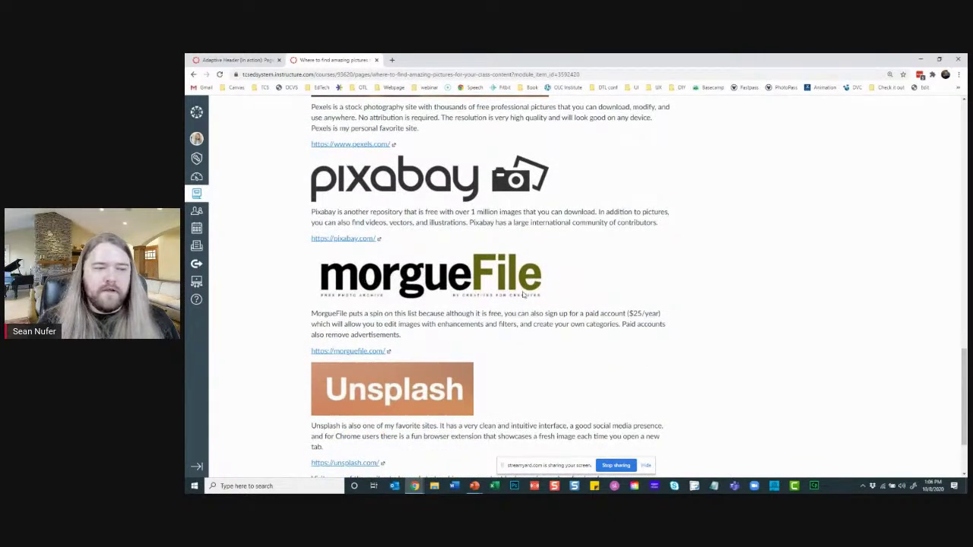
scroll(514, 297, "down", 3)
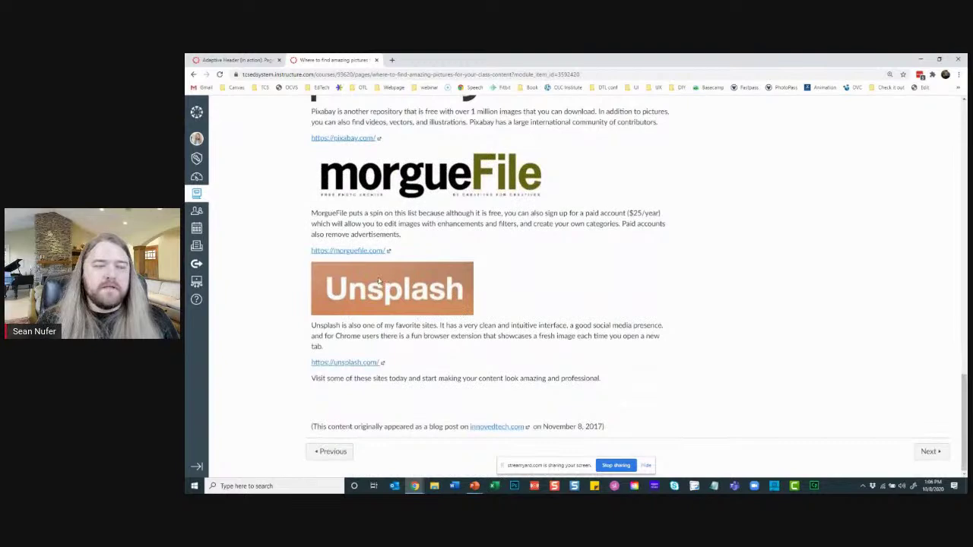
scroll(793, 374, "up", 20)
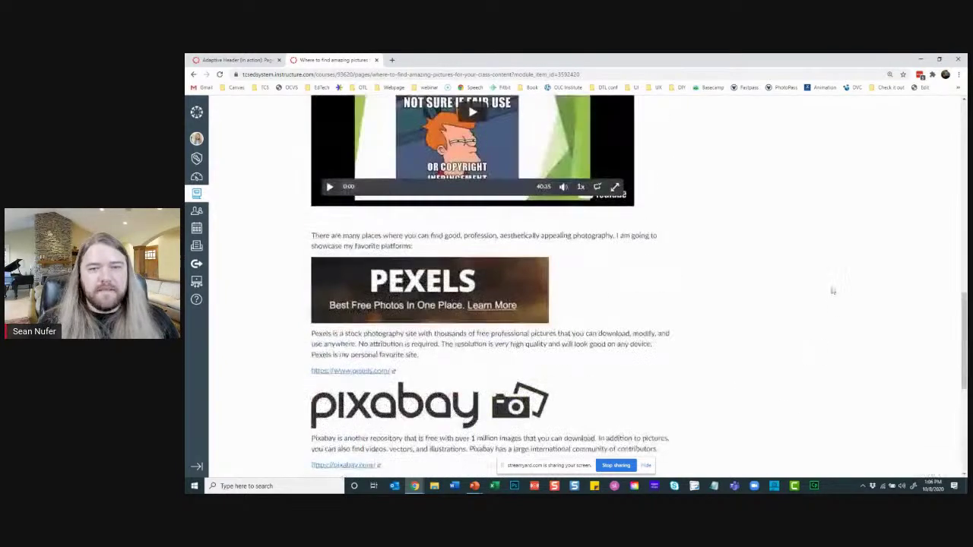
Step: Open this page for editing, start an image upload from Unsplash, and browse the pictures for the search term "computer"
left_click(835, 148)
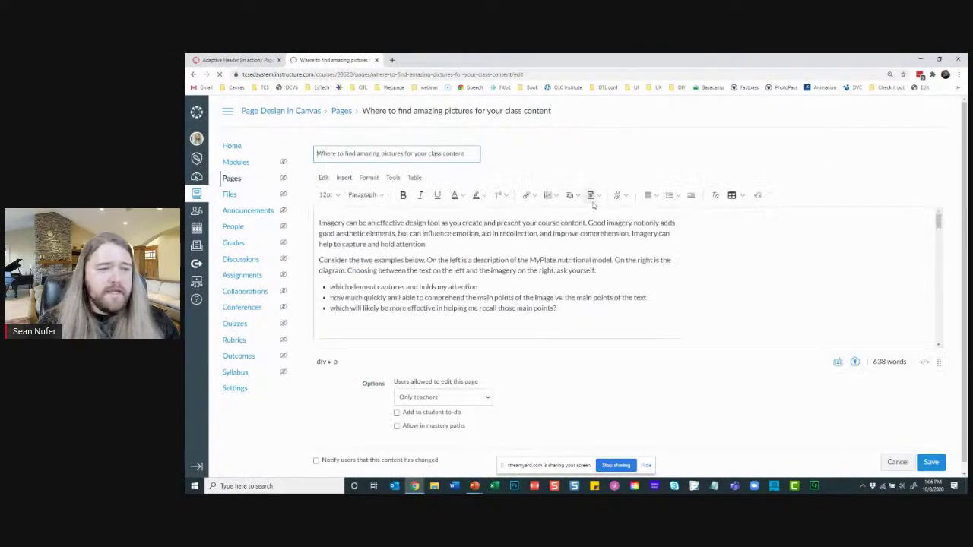
left_click(561, 197)
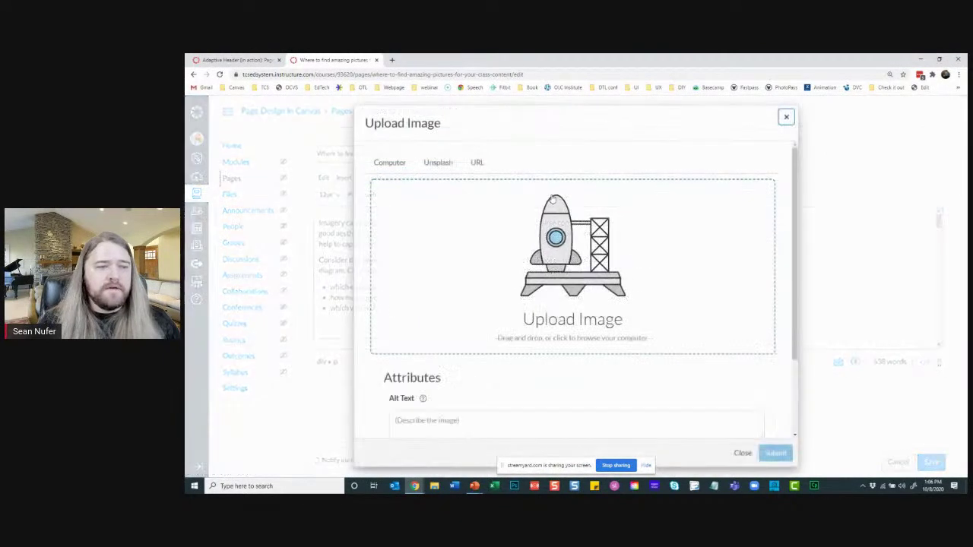
left_click(438, 164)
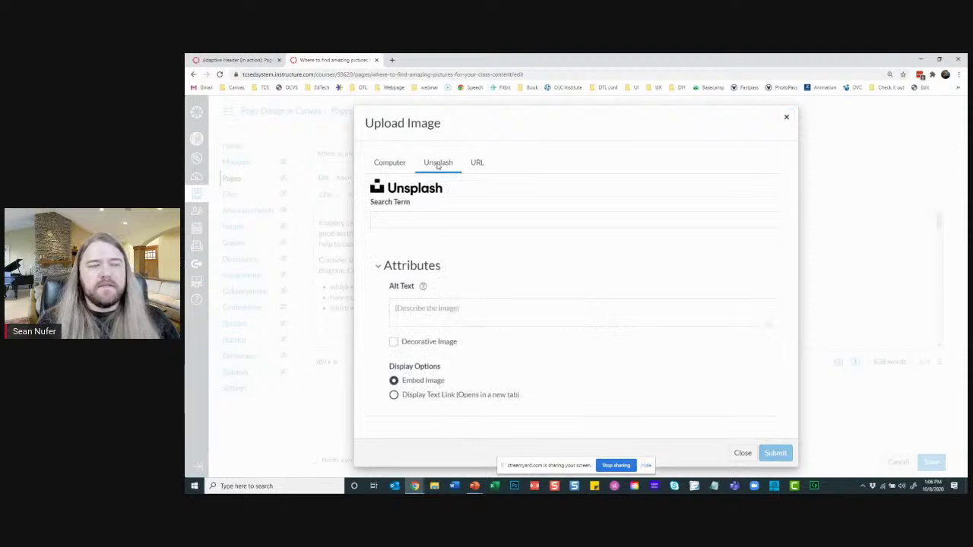
left_click(445, 219)
type("computer")
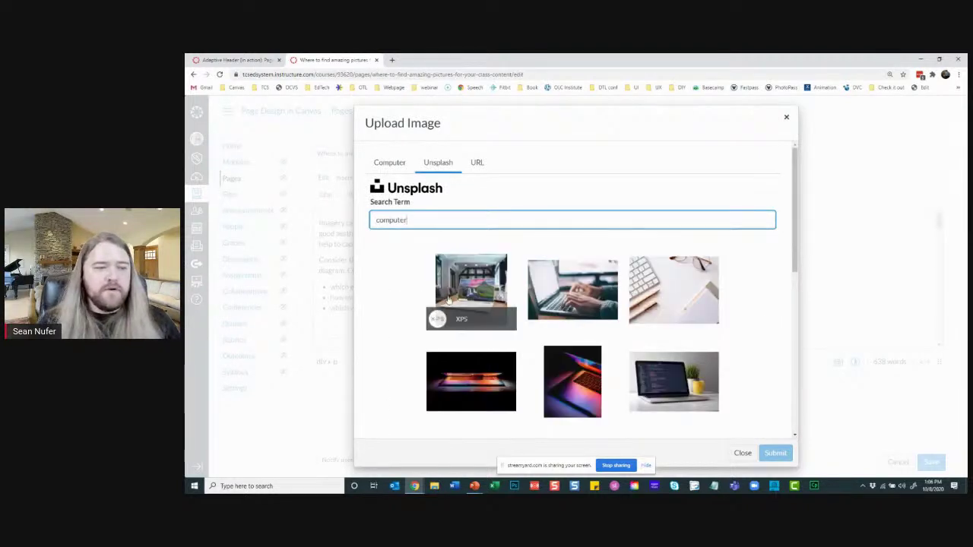
scroll(608, 293, "down", 4)
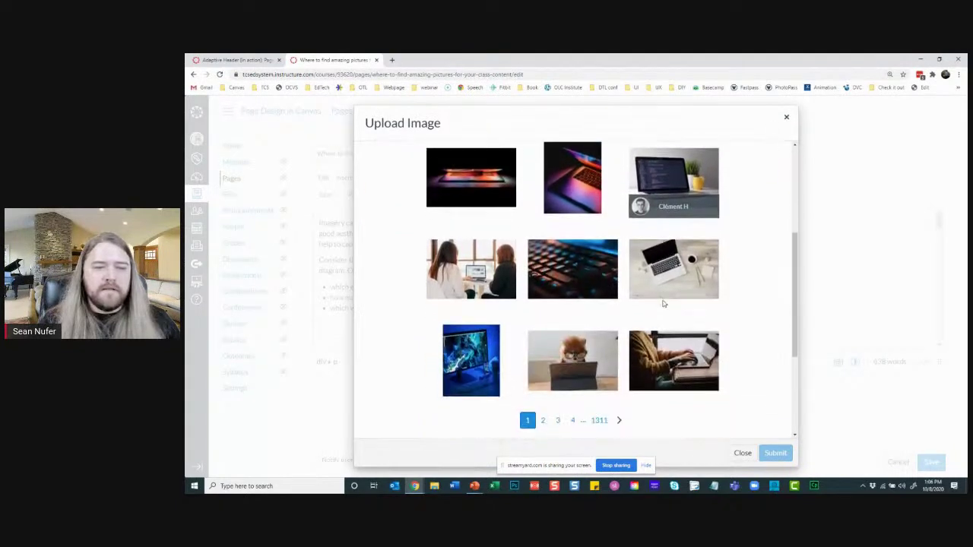
scroll(660, 310, "up", 3)
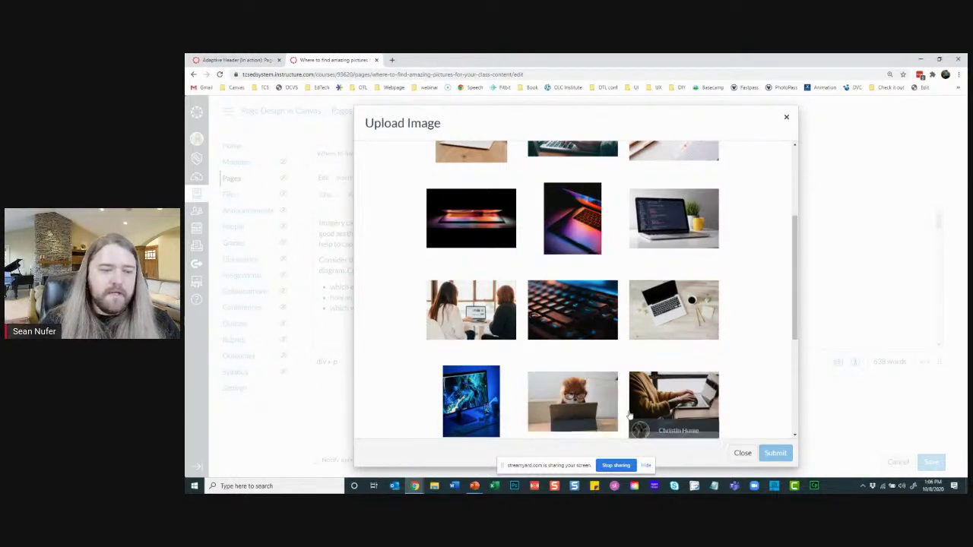
Step: Select the desktop computer photo with plants among the Unsplash results, then abandon the upload and leave the page editor without saving
scroll(602, 429, "down", 1)
left_click(543, 381)
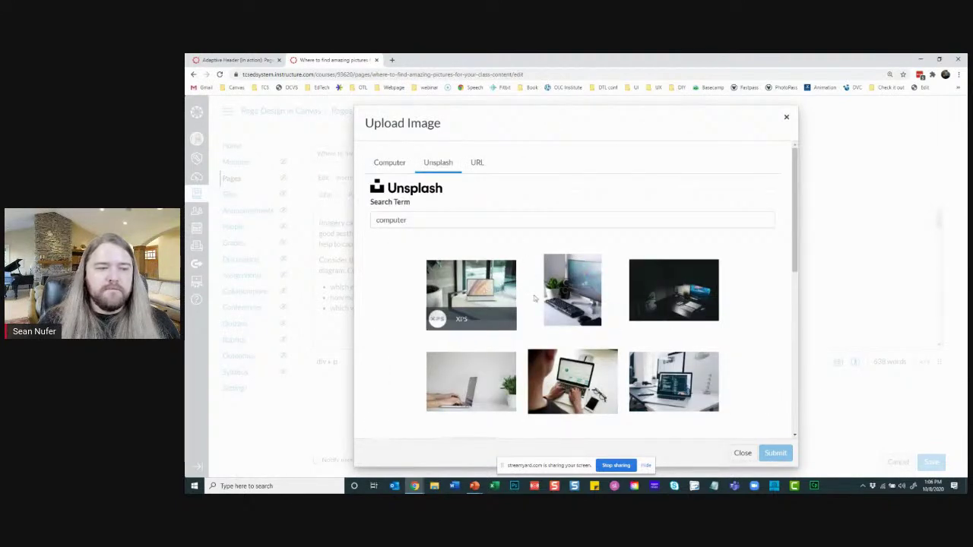
left_click(572, 293)
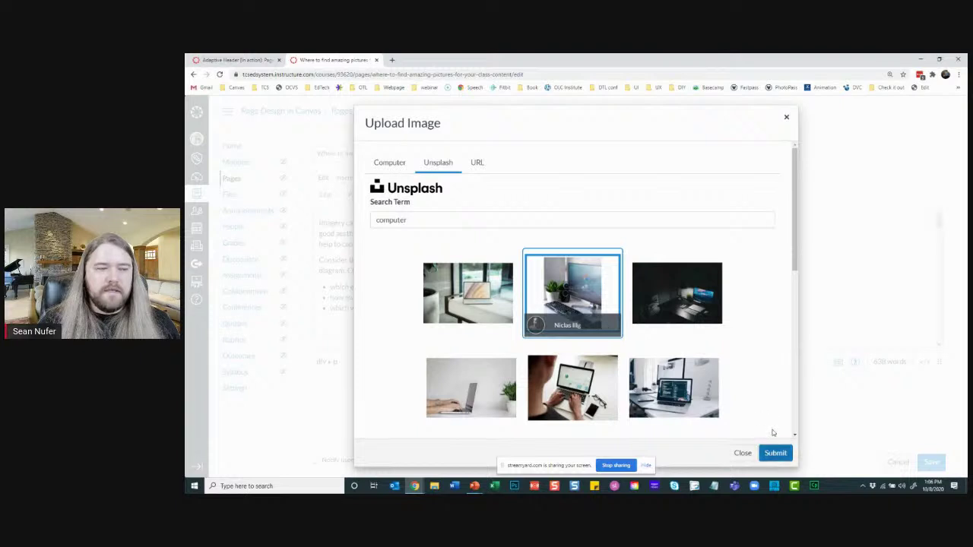
left_click(786, 118)
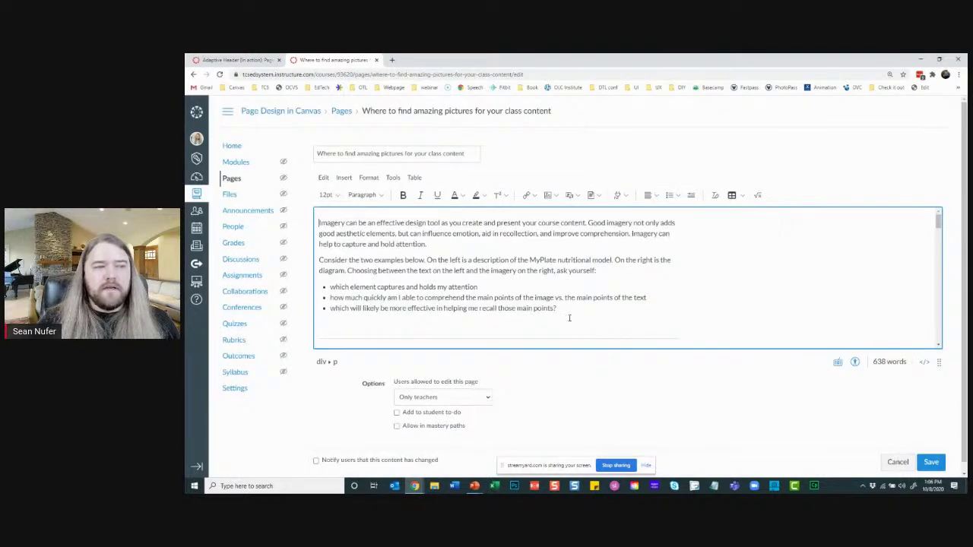
left_click(897, 463)
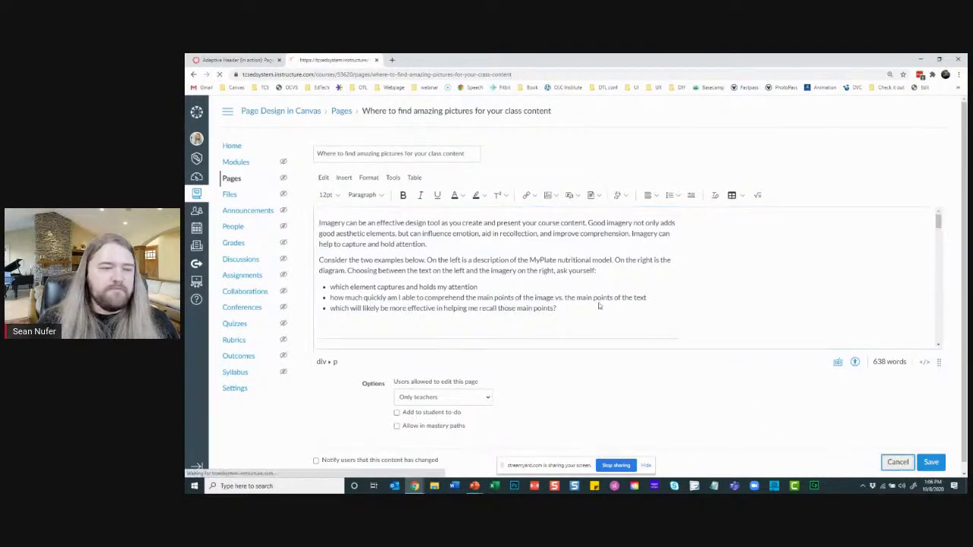
Step: Go to the end of the page on finding pictures and open the following item, the Custom Screenshot assignment
scroll(877, 379, "down", 10)
scroll(875, 380, "down", 6)
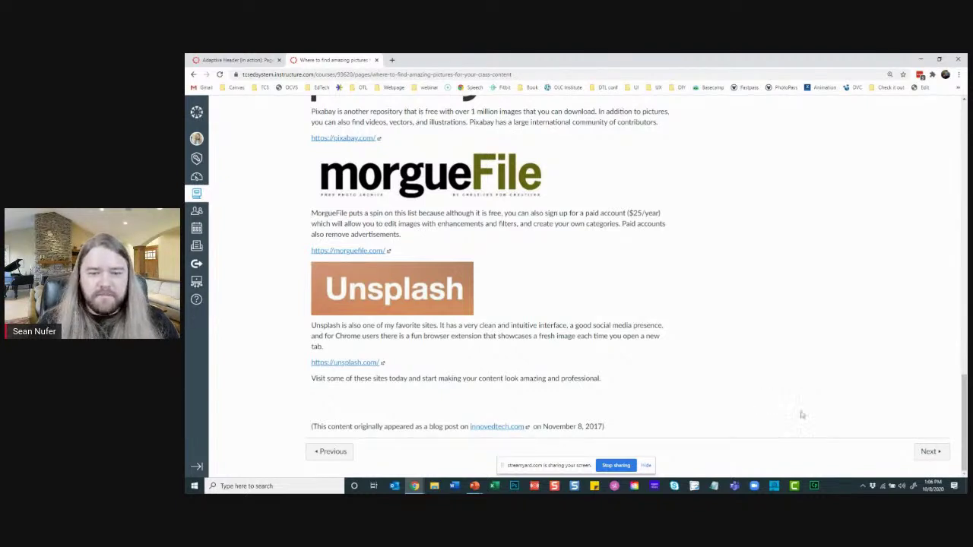
left_click(929, 453)
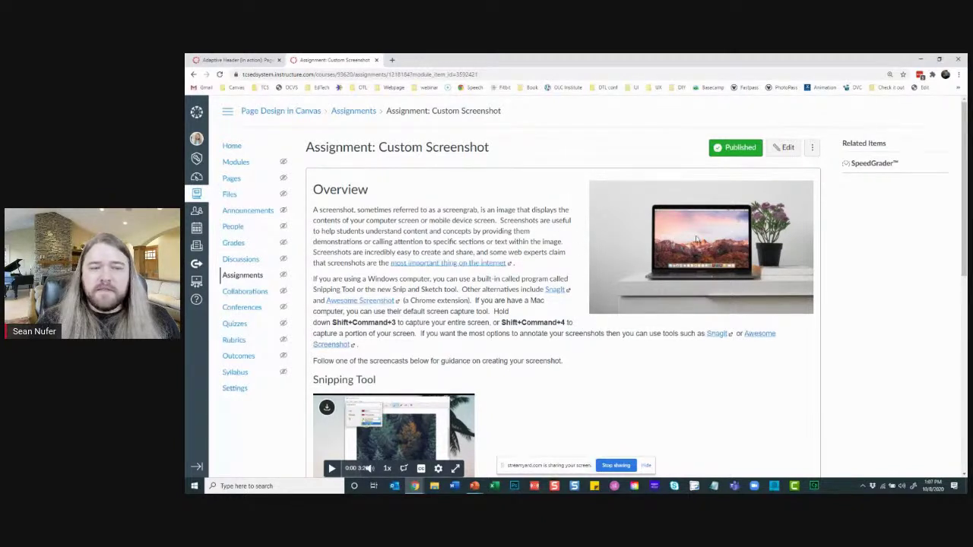
Step: Edit the assignment, mark the laptop picture beside the overview as a decorative image, and save the assignment
left_click(783, 147)
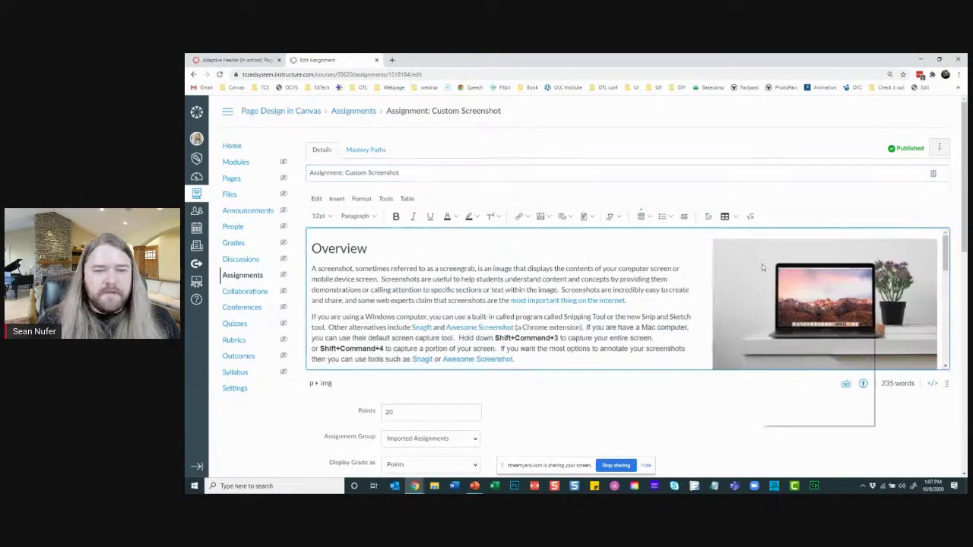
right_click(762, 267)
key("Escape")
left_click(824, 252)
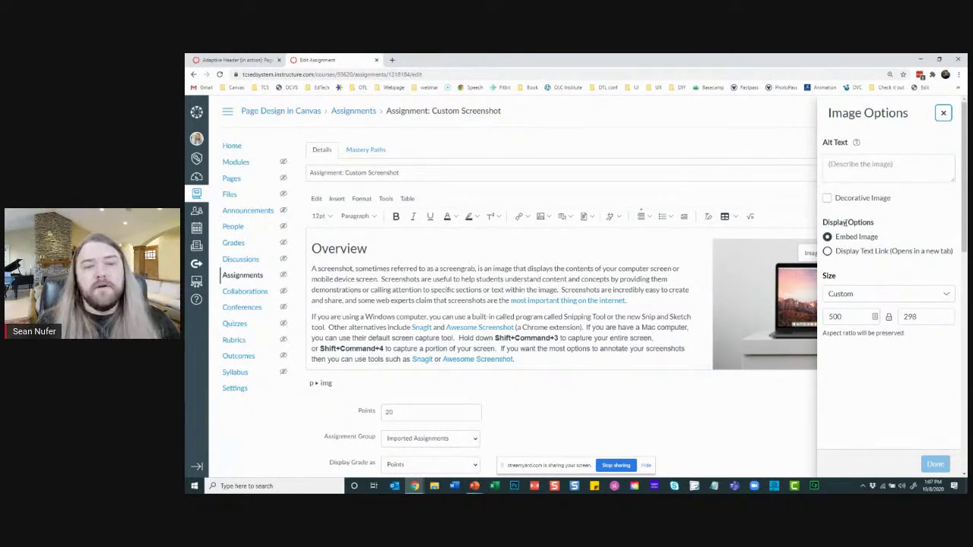
left_click(829, 200)
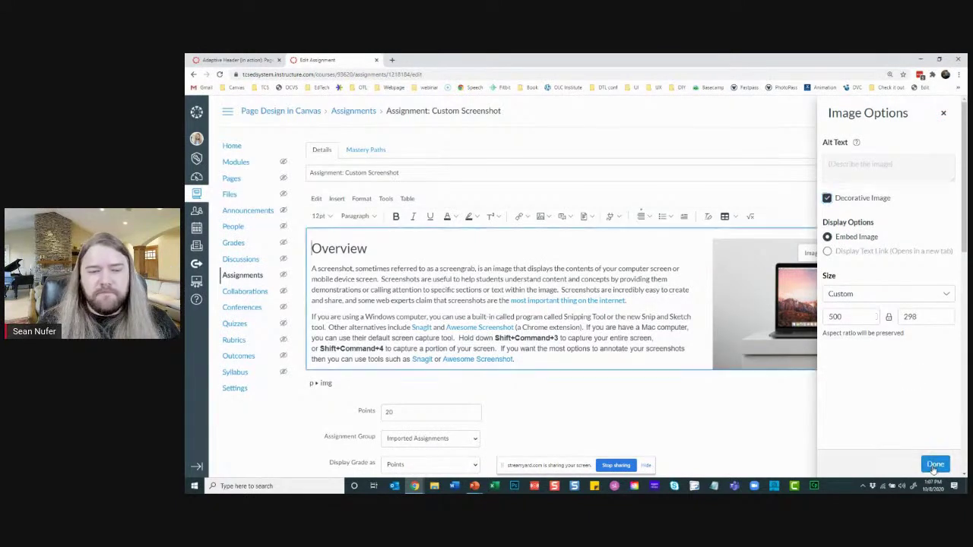
left_click(935, 464)
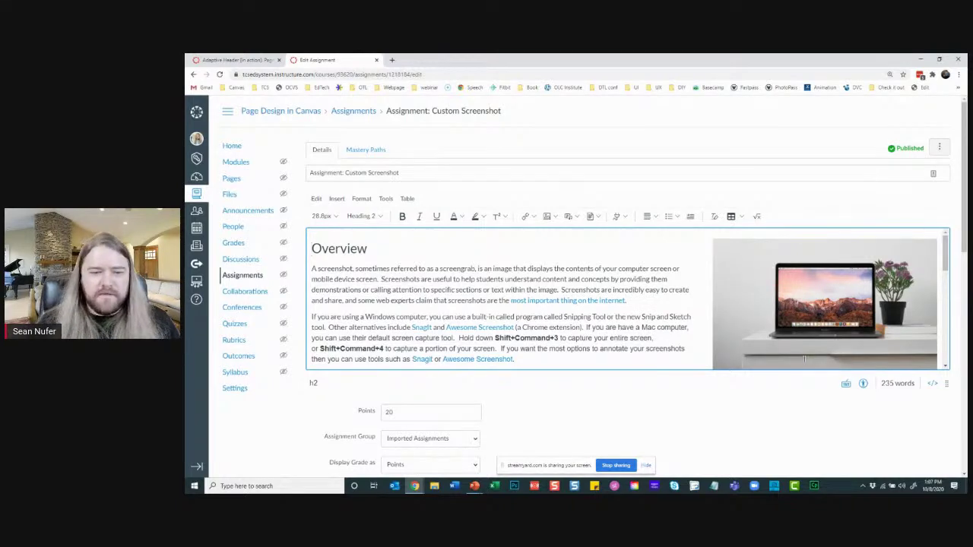
scroll(906, 445, "down", 15)
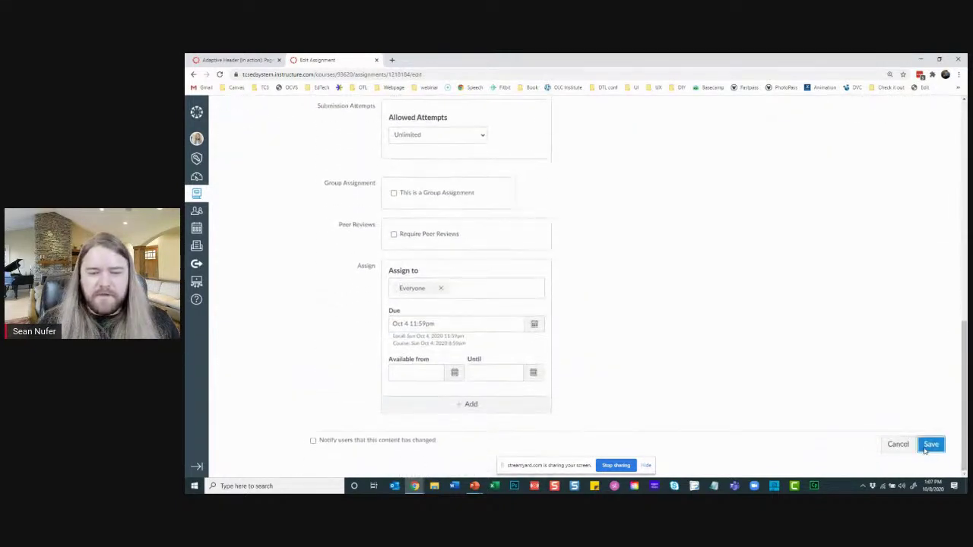
left_click(926, 449)
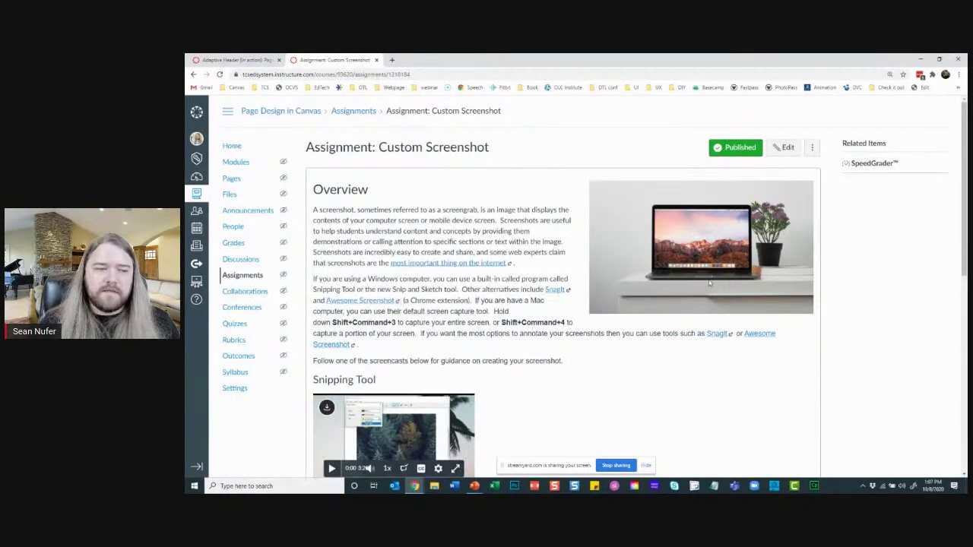
Step: Review the assignment's overview, its Snipping Tool and Snip and Sketch screencasts and the instructions, highlighting the overview text
scroll(547, 287, "down", 5)
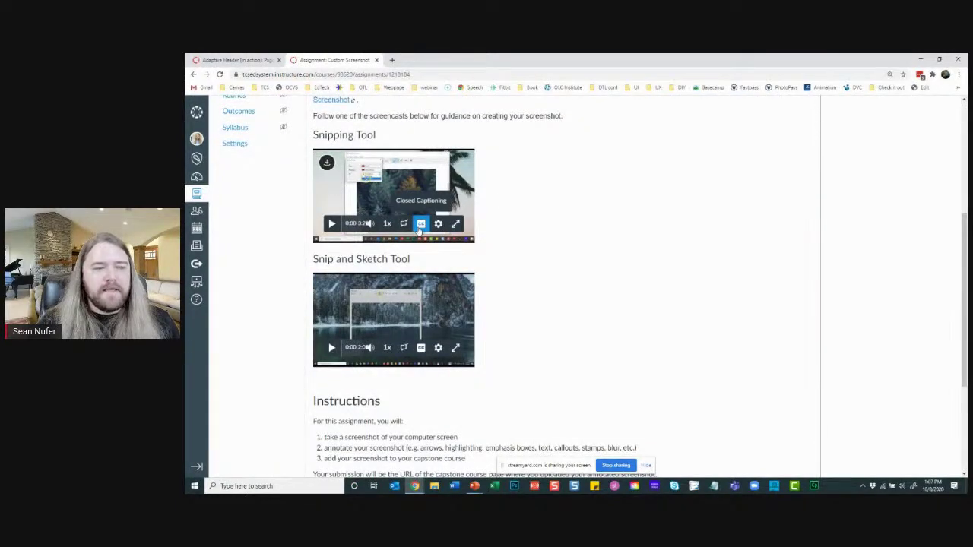
left_click(418, 200)
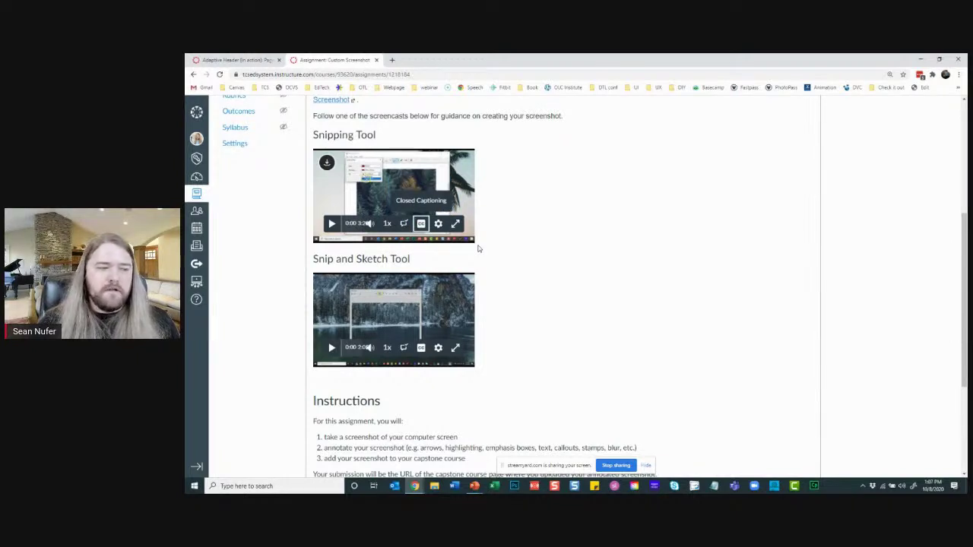
scroll(487, 289, "down", 3)
scroll(487, 291, "up", 10)
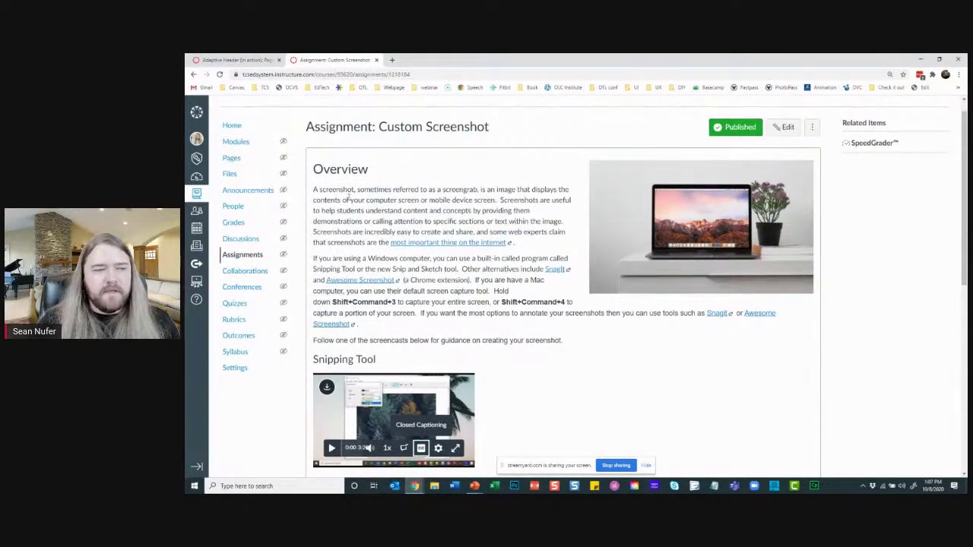
left_click_drag(329, 196, 507, 329)
scroll(507, 330, "down", 1)
scroll(506, 330, "down", 4)
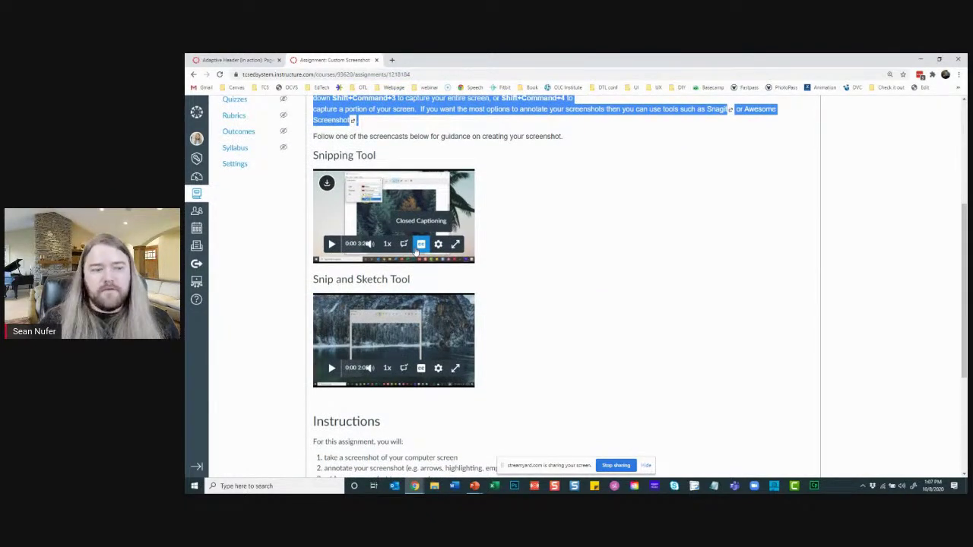
scroll(602, 327, "down", 5)
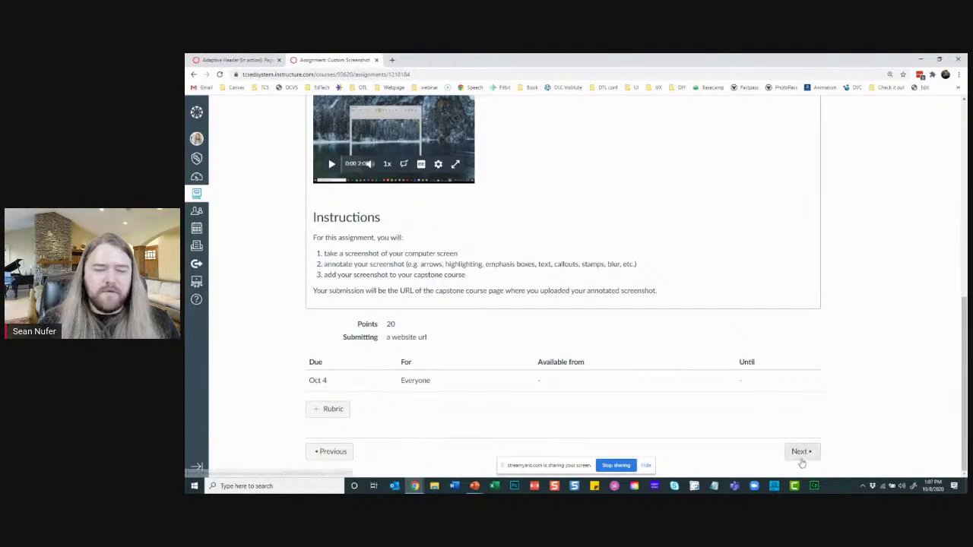
scroll(806, 426, "up", 7)
scroll(810, 397, "down", 1)
scroll(809, 397, "down", 5)
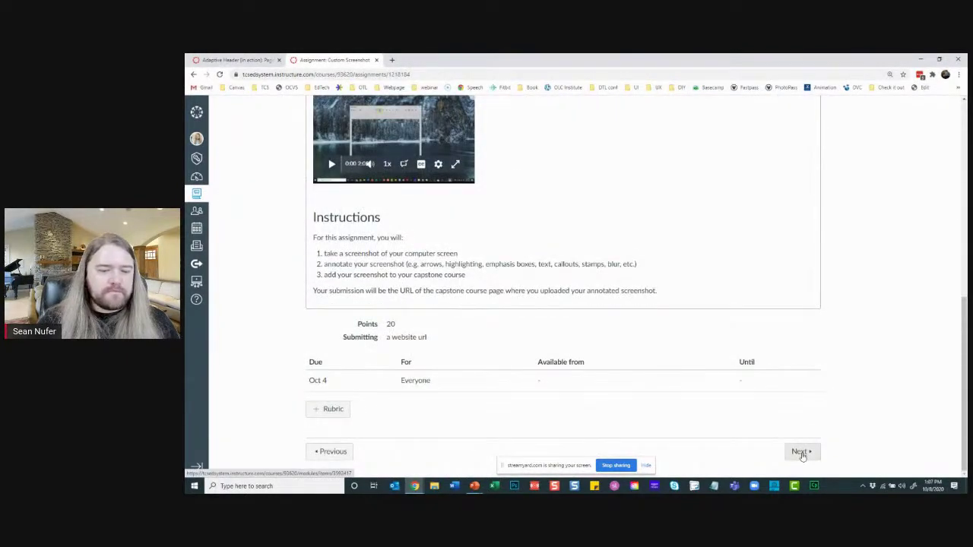
Step: Open the following page, Layout, and examine its two 30/70 layout examples combining text with a picture
left_click(803, 454)
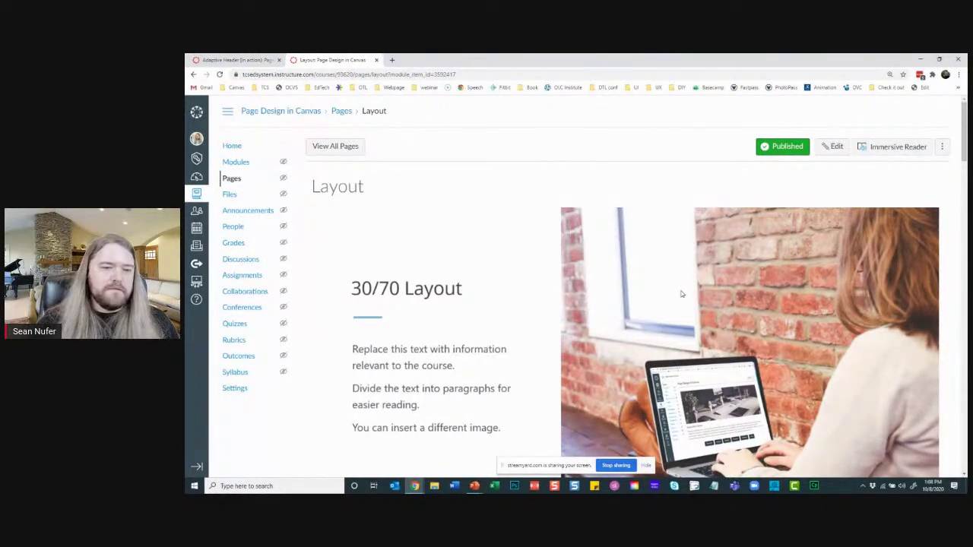
scroll(614, 281, "down", 2)
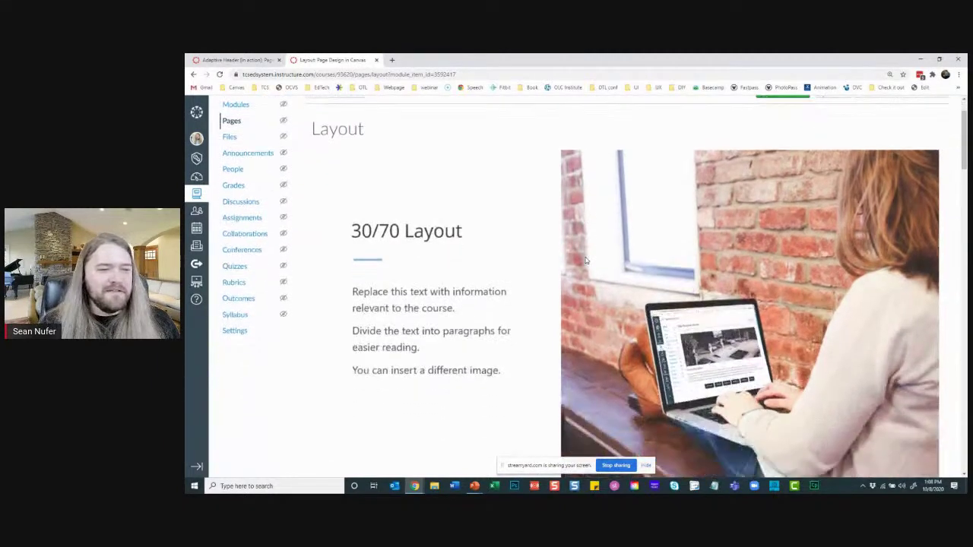
scroll(641, 208, "up", 1)
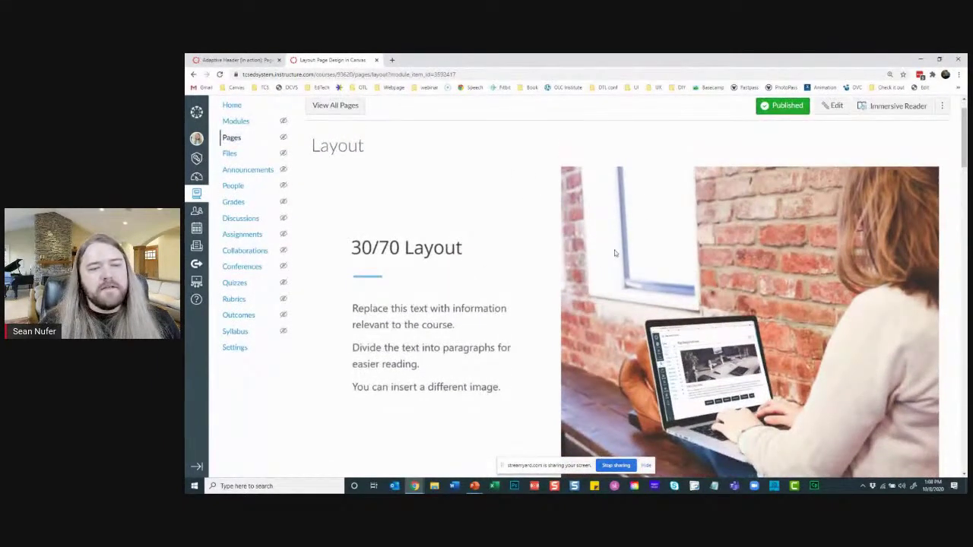
scroll(615, 253, "down", 2)
scroll(616, 253, "up", 1)
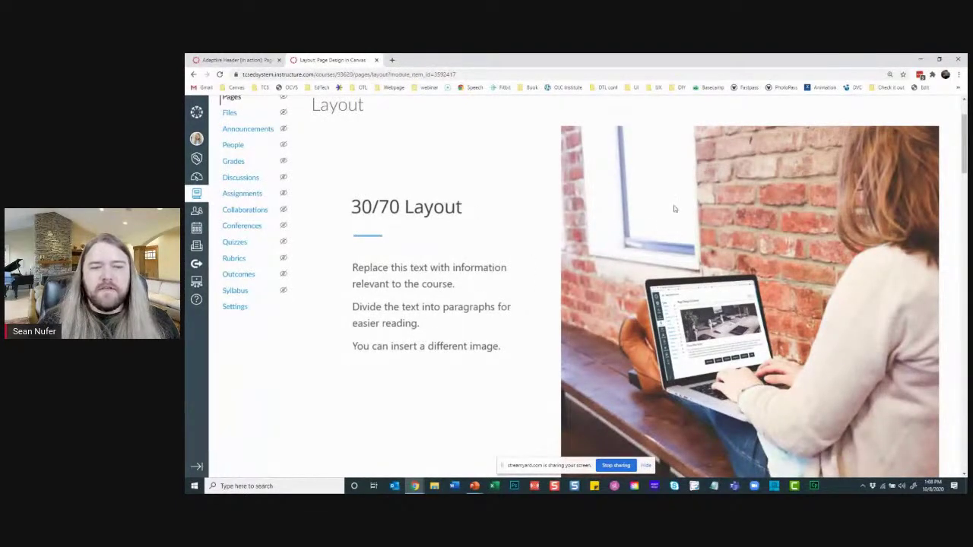
scroll(801, 282, "down", 1)
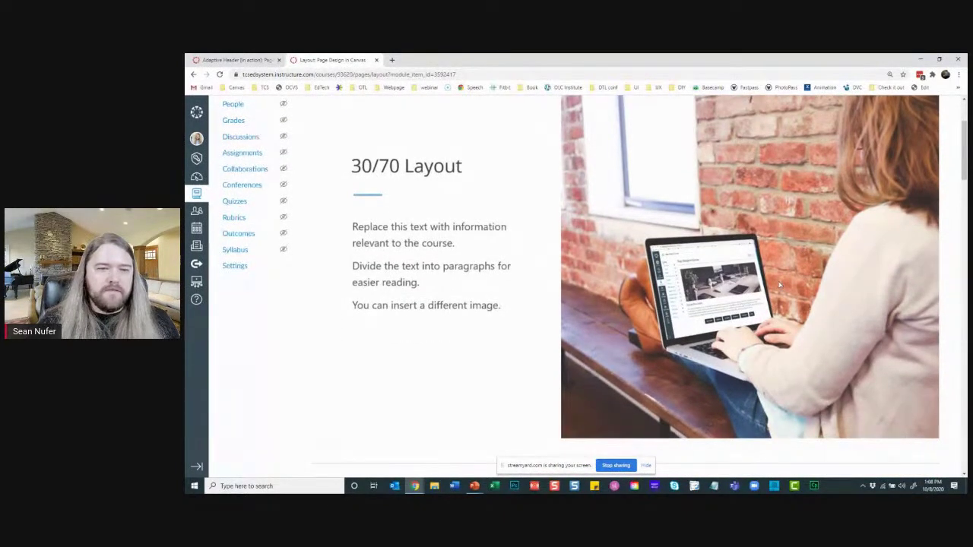
scroll(779, 284, "down", 5)
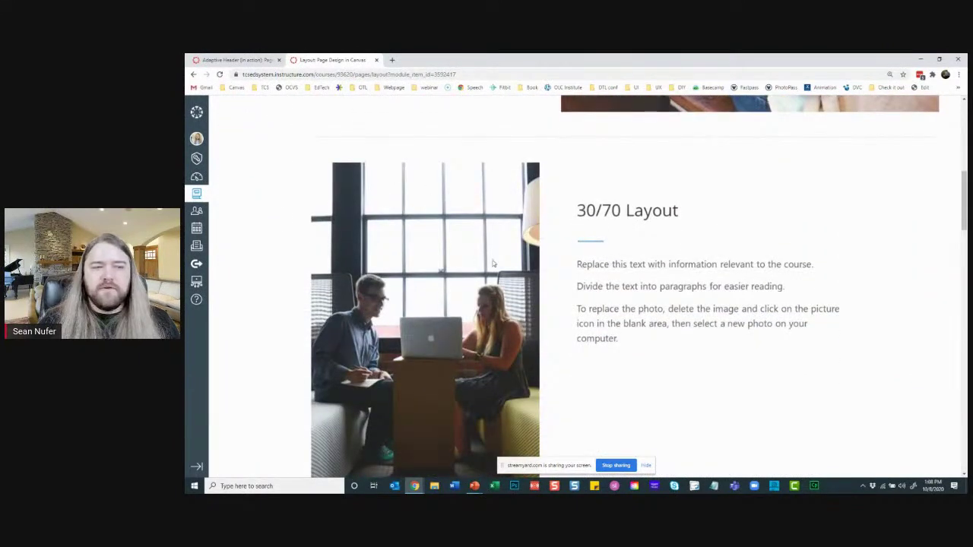
scroll(431, 332, "down", 2)
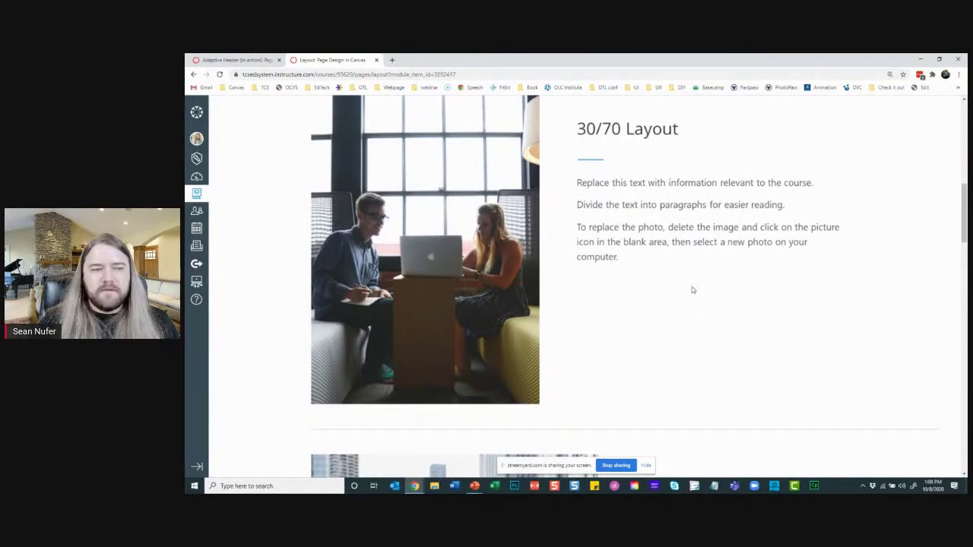
scroll(692, 289, "up", 3)
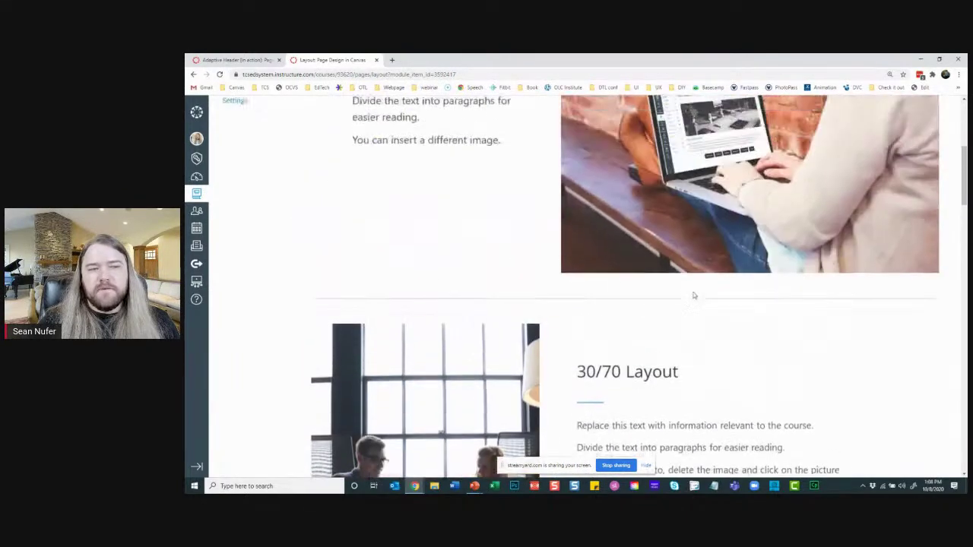
scroll(738, 316, "down", 6)
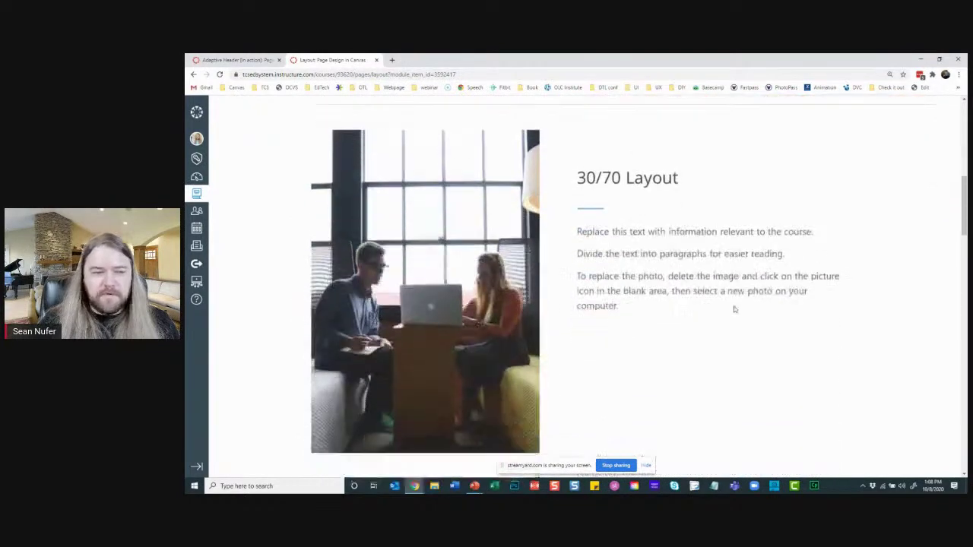
Step: Examine the 50/50 layout example and the rule-of-thirds grid of where users focus on the Layout page
scroll(735, 309, "down", 2)
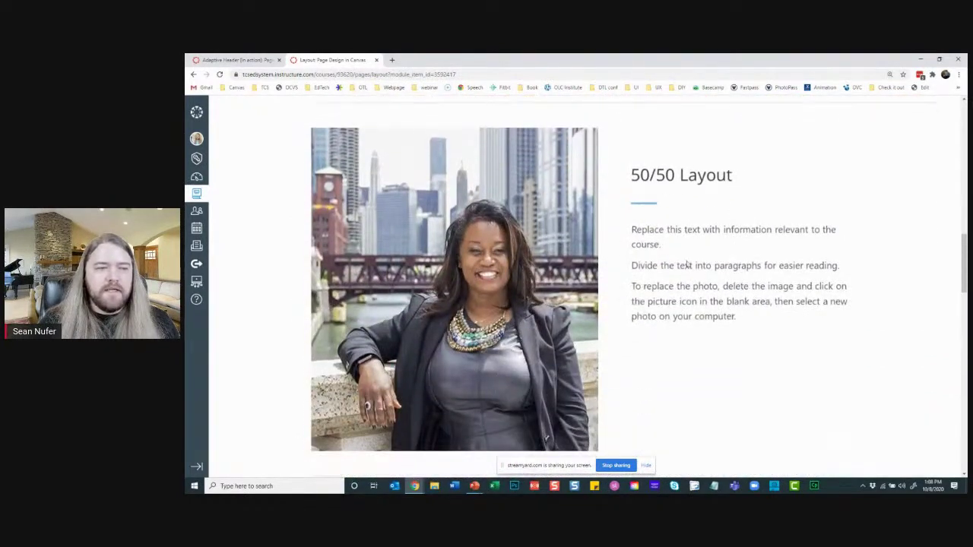
scroll(724, 282, "down", 2)
scroll(727, 287, "down", 1)
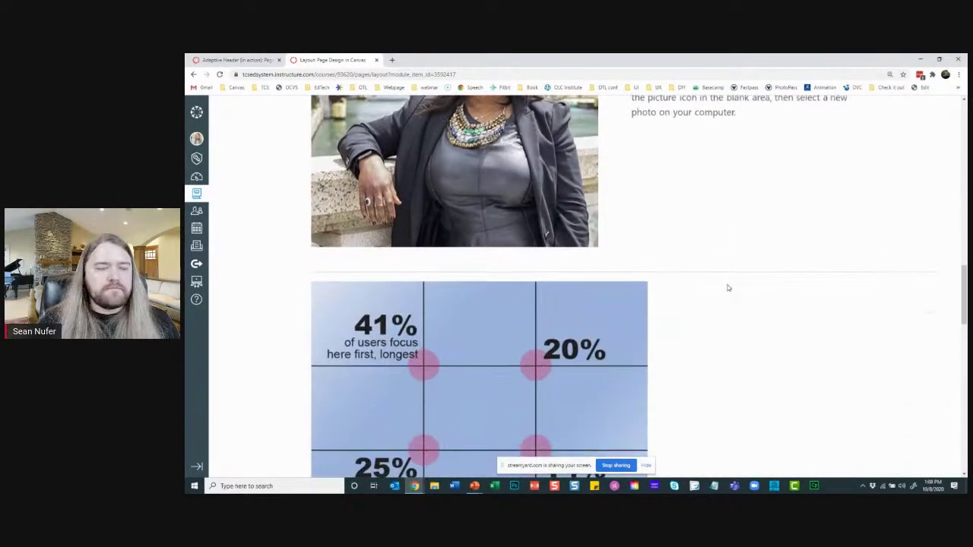
scroll(727, 287, "up", 3)
scroll(726, 287, "down", 1)
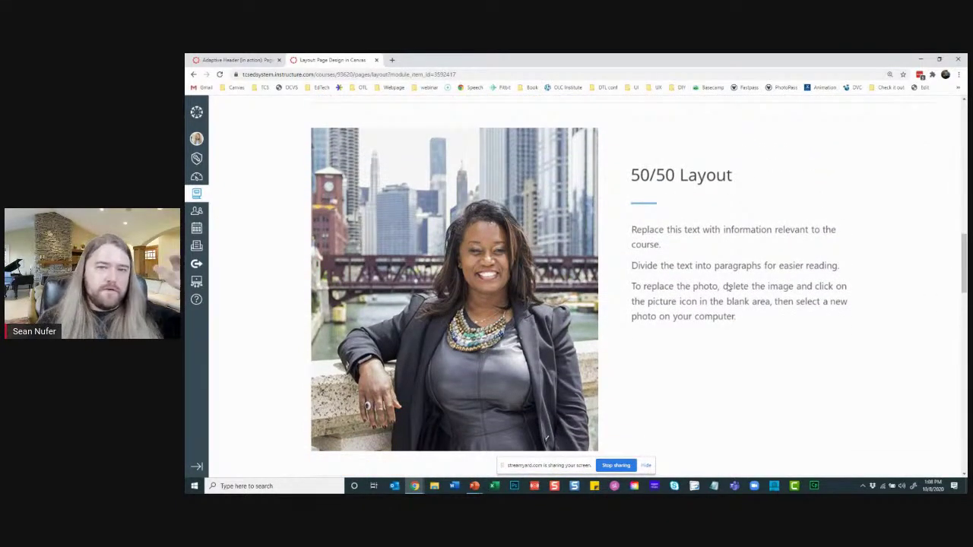
scroll(728, 287, "down", 1)
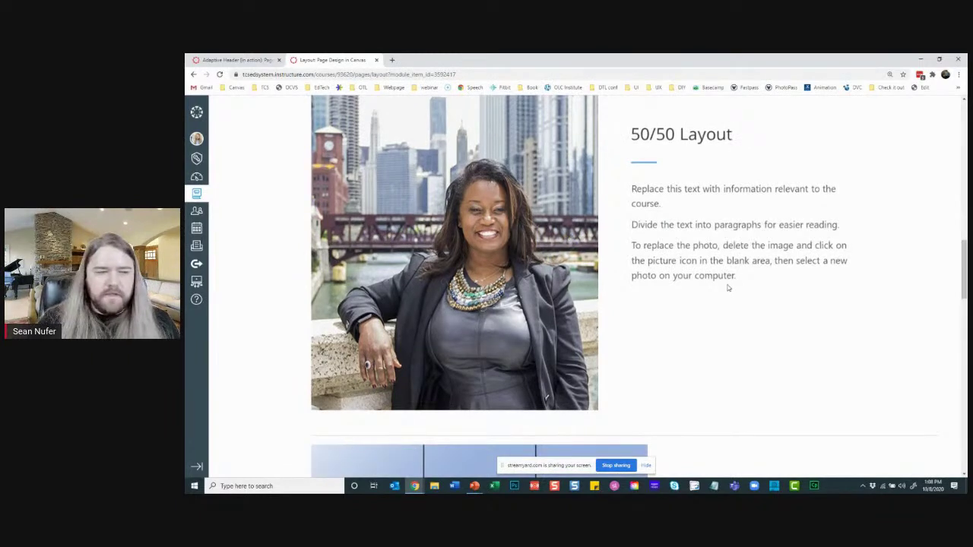
scroll(727, 288, "down", 2)
scroll(728, 288, "down", 1)
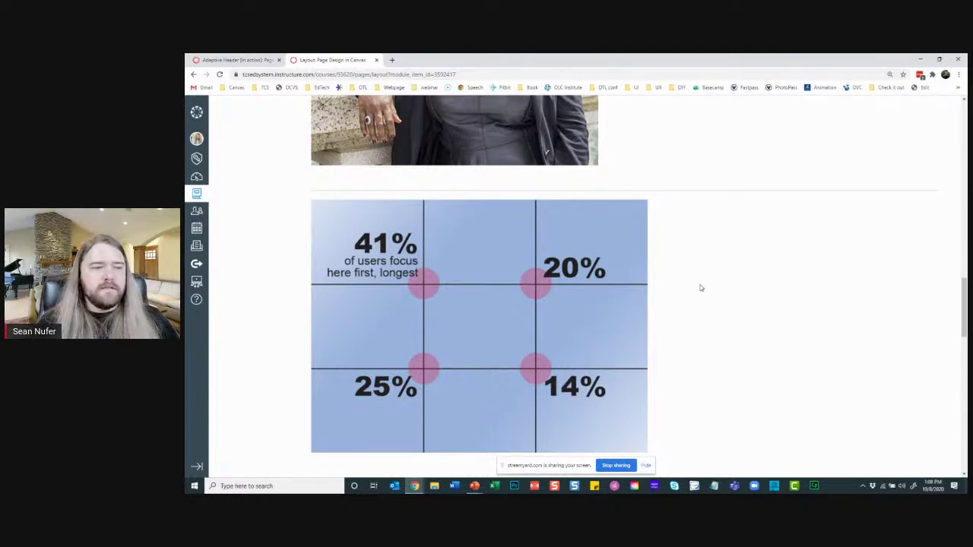
scroll(684, 295, "down", 1)
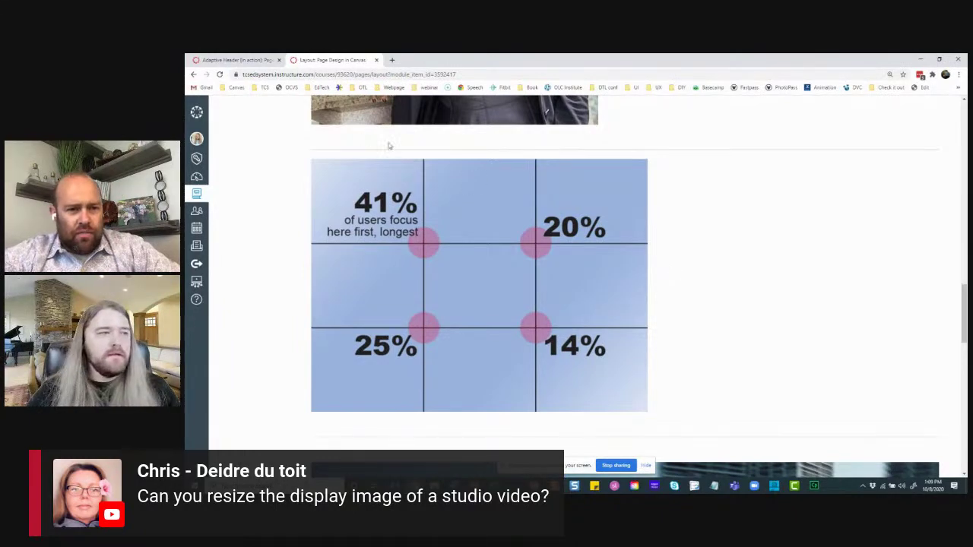
Step: Open Assignment: Custom Screenshot from the Design Basics module of the course and open it for editing
left_click(237, 60)
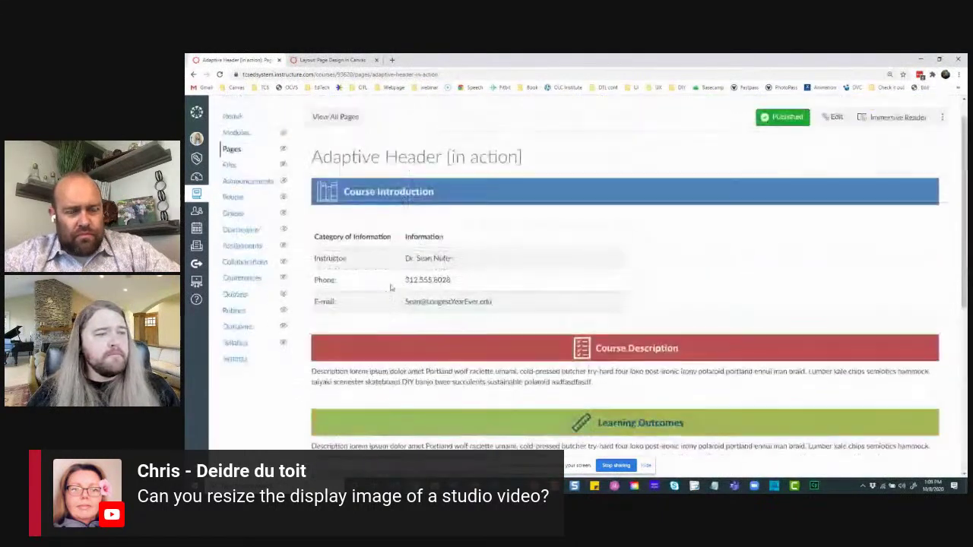
left_click(231, 165)
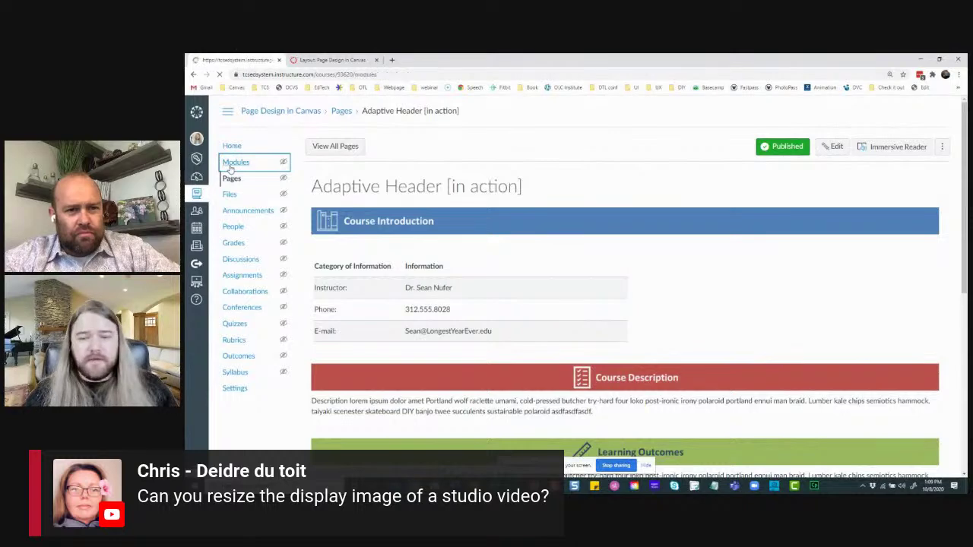
scroll(343, 232, "down", 3)
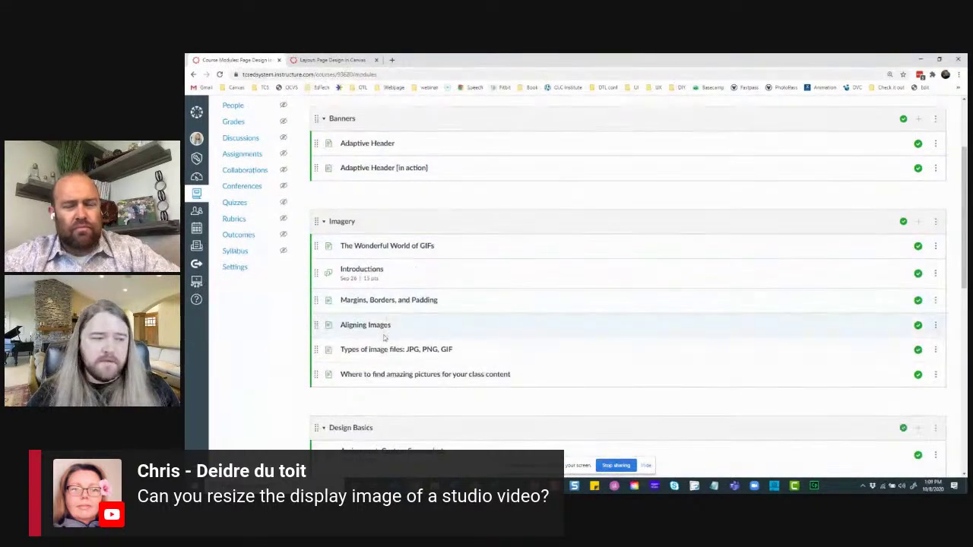
scroll(426, 357, "down", 2)
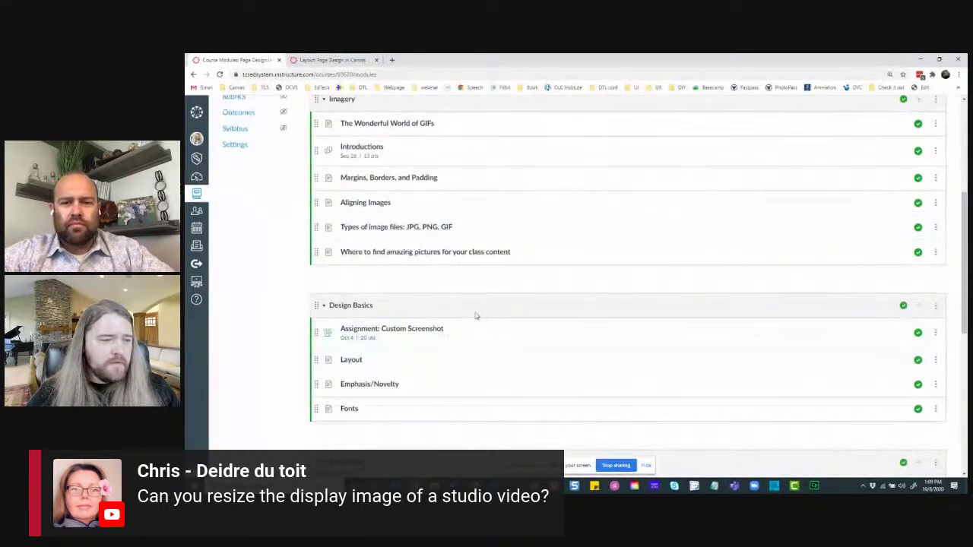
left_click(387, 333)
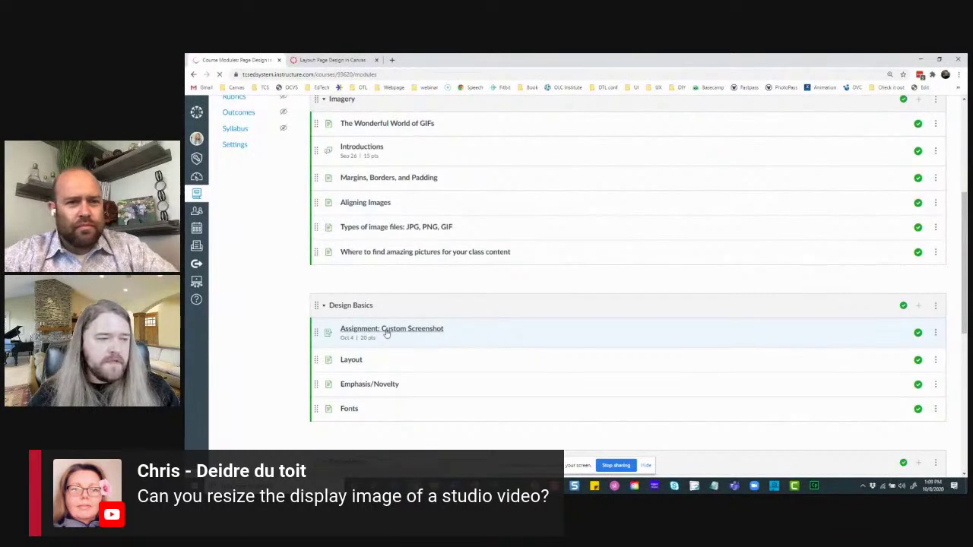
scroll(598, 297, "down", 1)
scroll(578, 296, "down", 3)
scroll(578, 296, "up", 3)
left_click(782, 147)
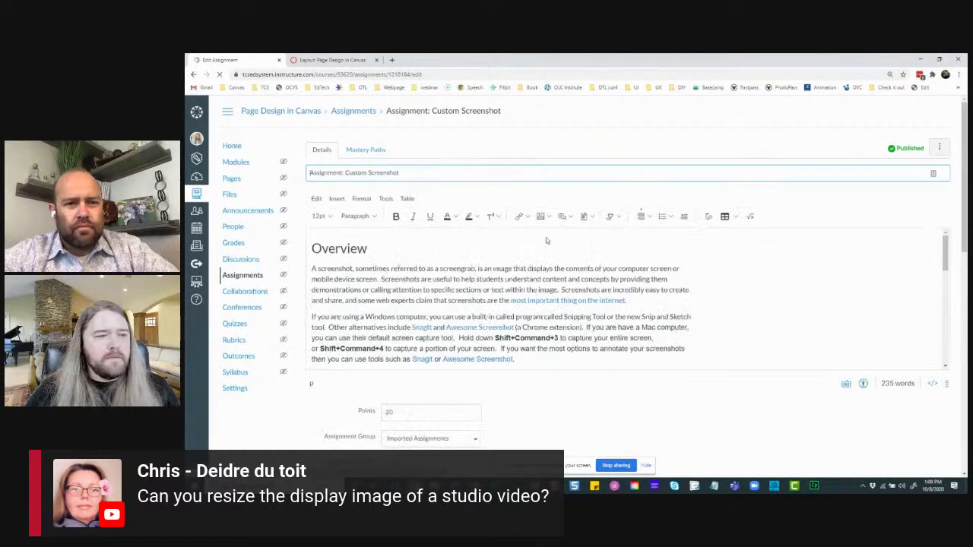
Step: Embed the Studio video named Discussion from My Library above the Overview heading of the assignment
left_click(612, 217)
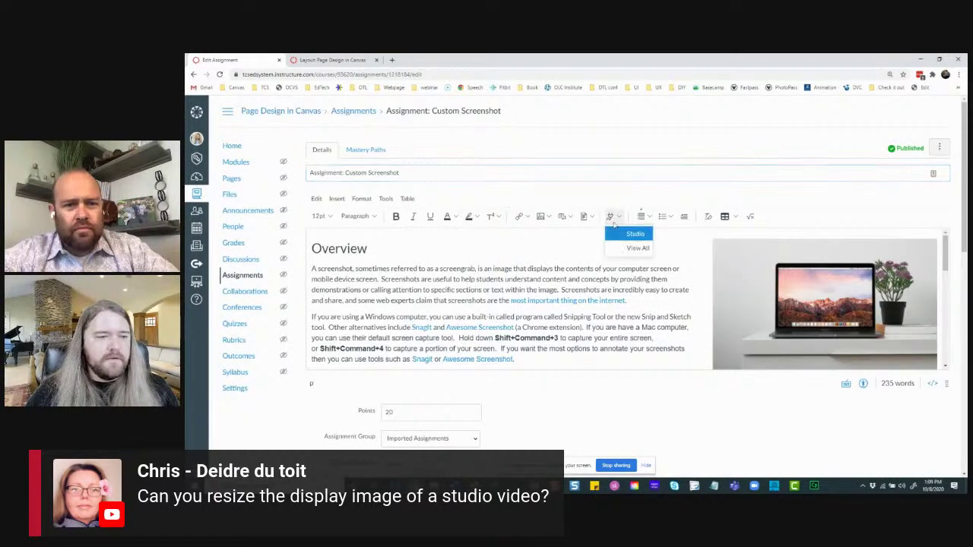
left_click(625, 234)
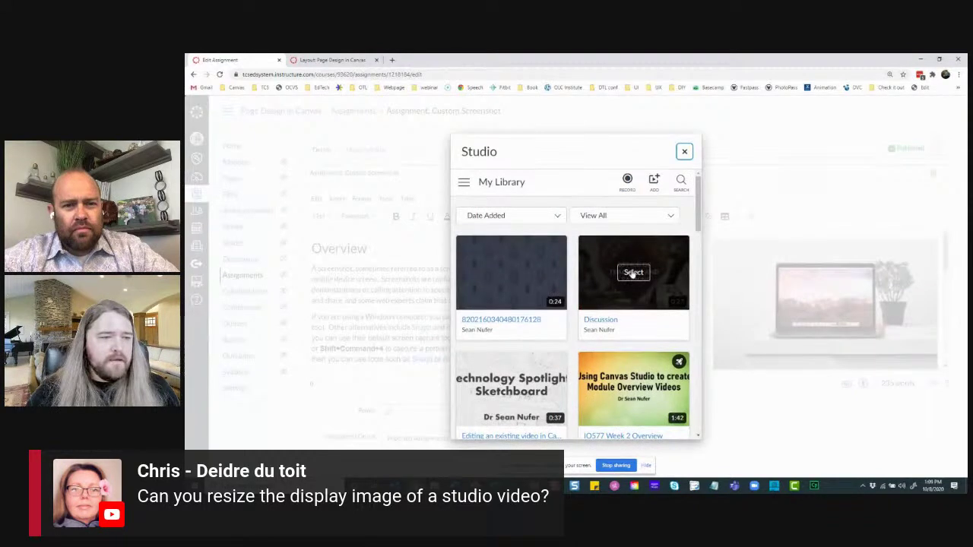
left_click(632, 272)
left_click(494, 343)
left_click(683, 423)
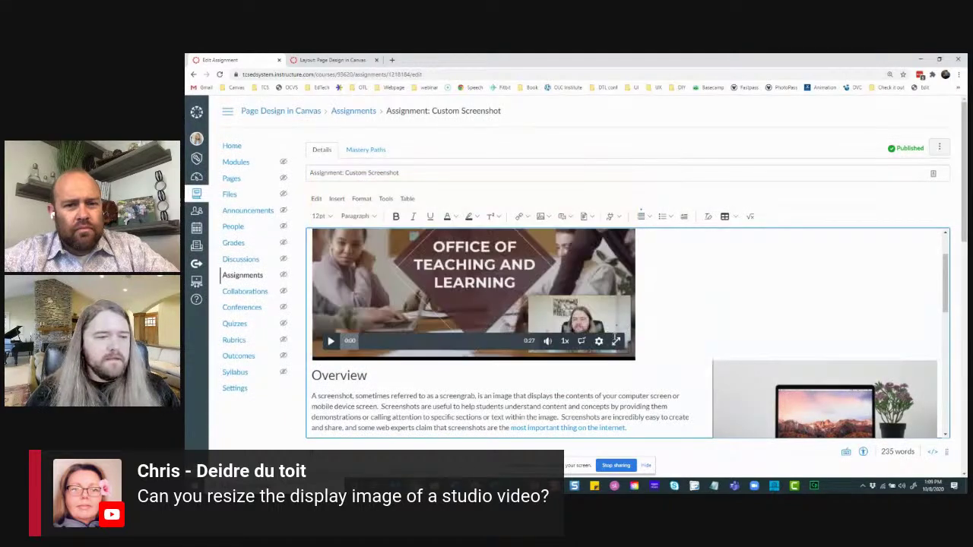
Step: Compare the size of the embedded Studio video with the Snipping Tool screencast further down the assignment
scroll(745, 281, "down", 2)
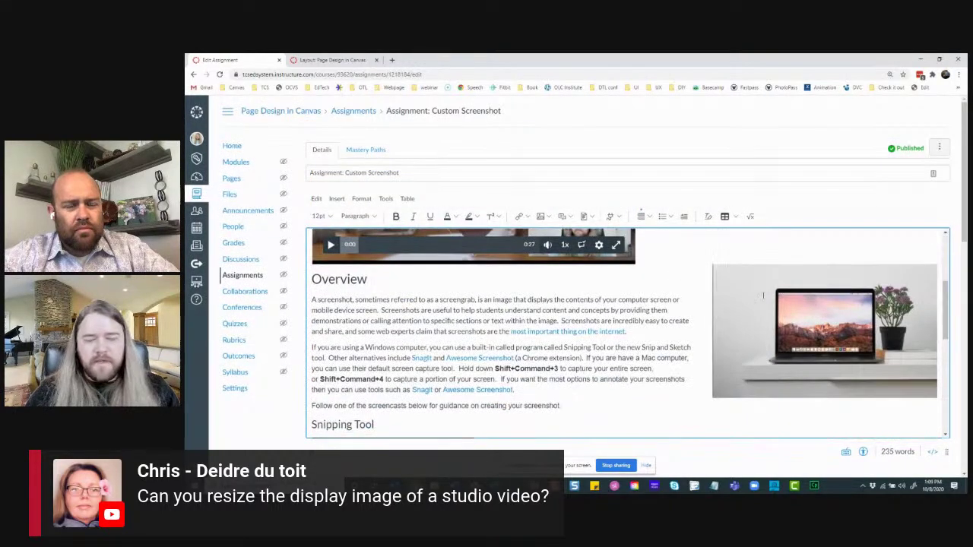
scroll(745, 281, "up", 3)
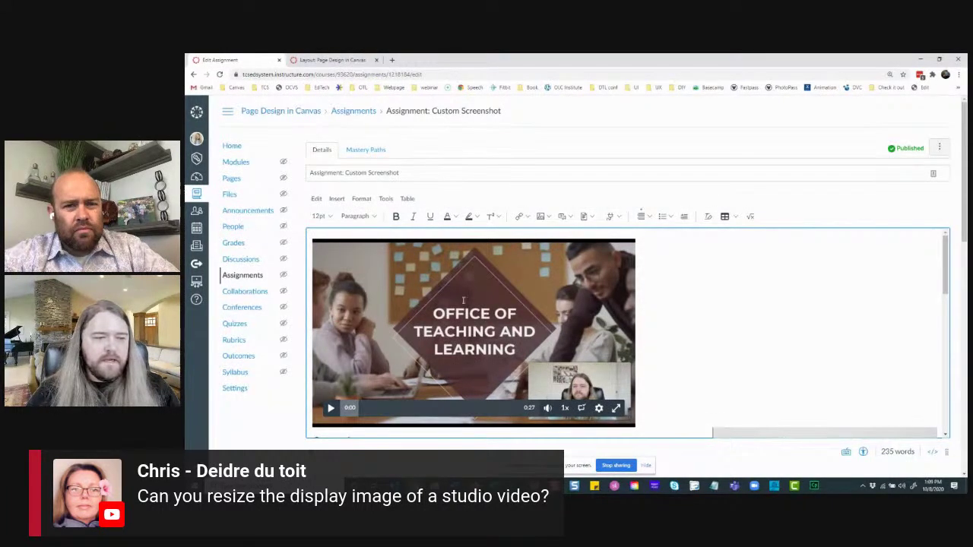
scroll(559, 301, "down", 3)
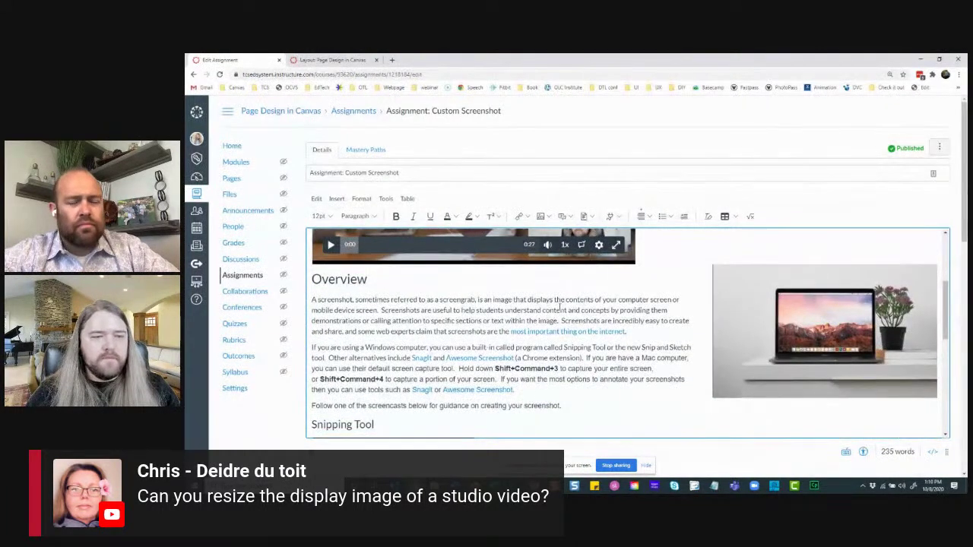
scroll(560, 307, "down", 3)
scroll(561, 304, "up", 2)
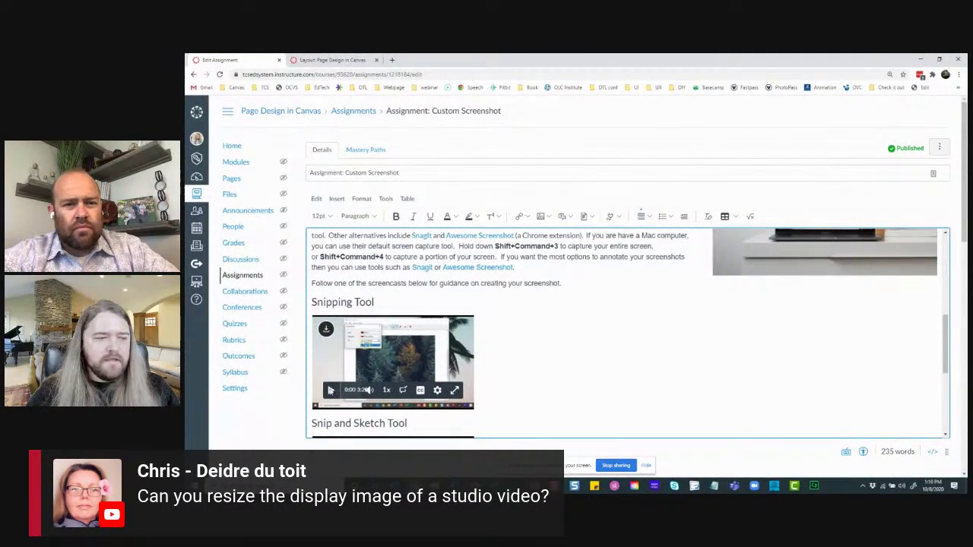
scroll(547, 380, "up", 5)
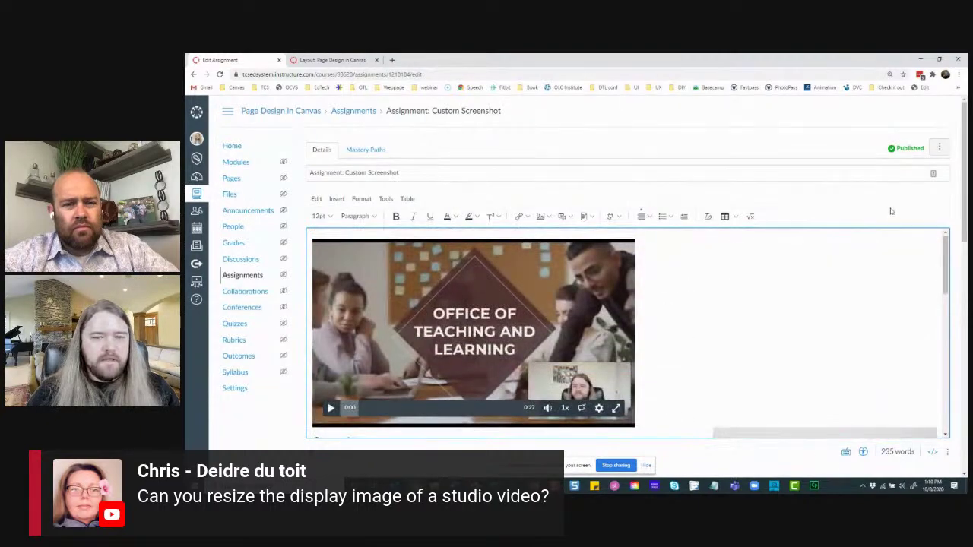
Step: In the HTML source, set the first video's iframe style to width 360px and height 210px, and return to the visual editor
left_click(934, 452)
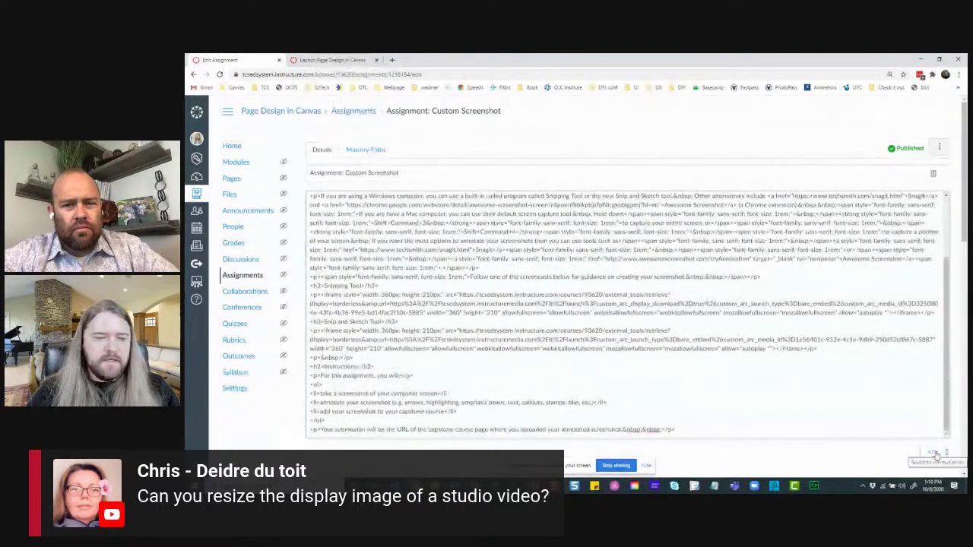
scroll(476, 255, "up", 3)
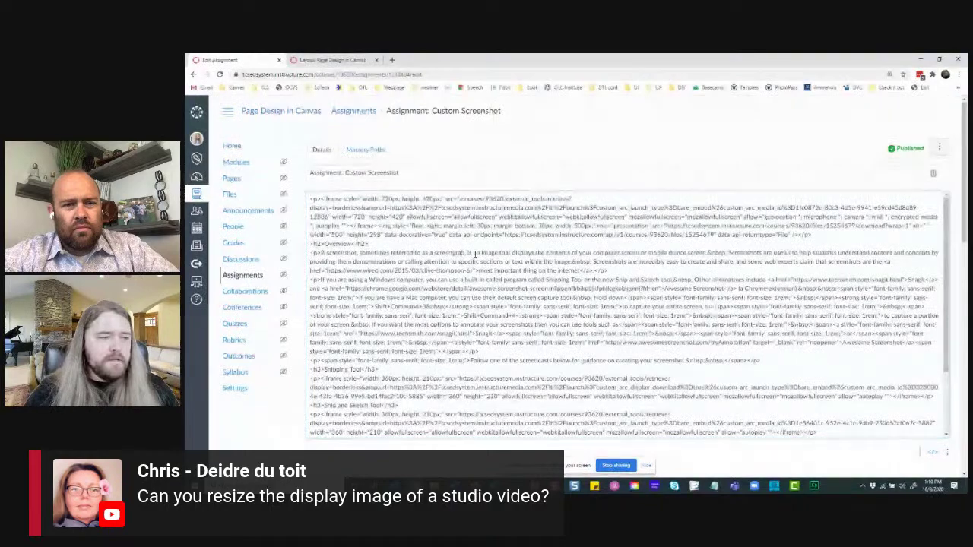
left_click_drag(364, 199, 439, 200)
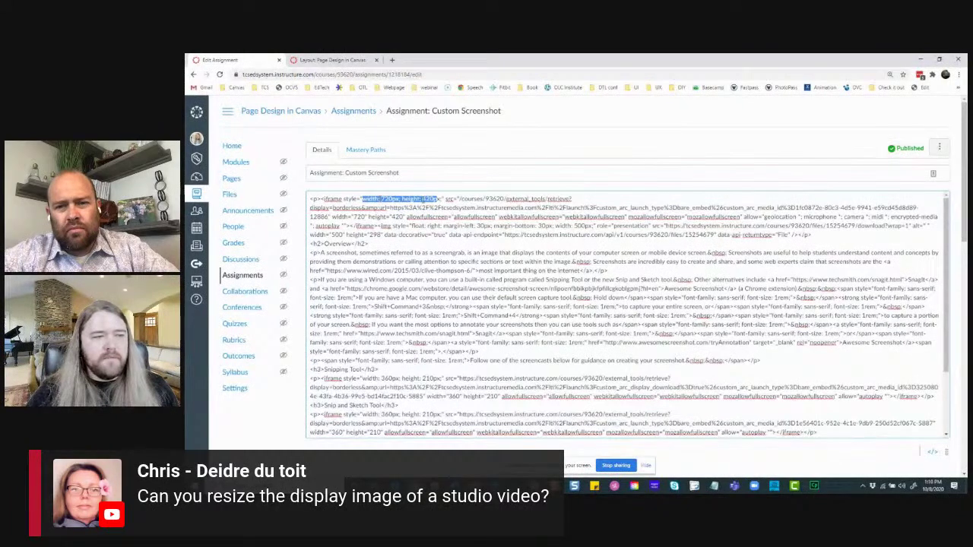
left_click_drag(381, 199, 391, 200)
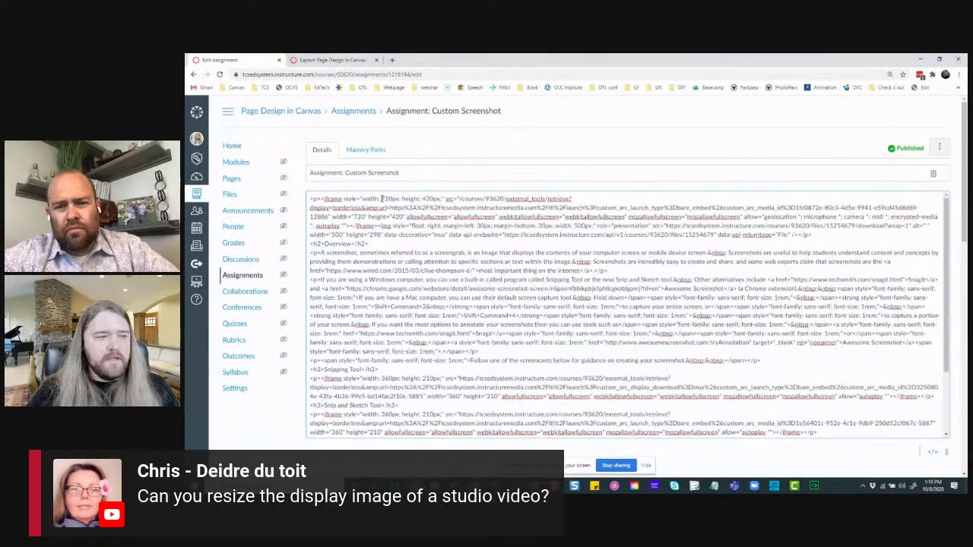
type("360")
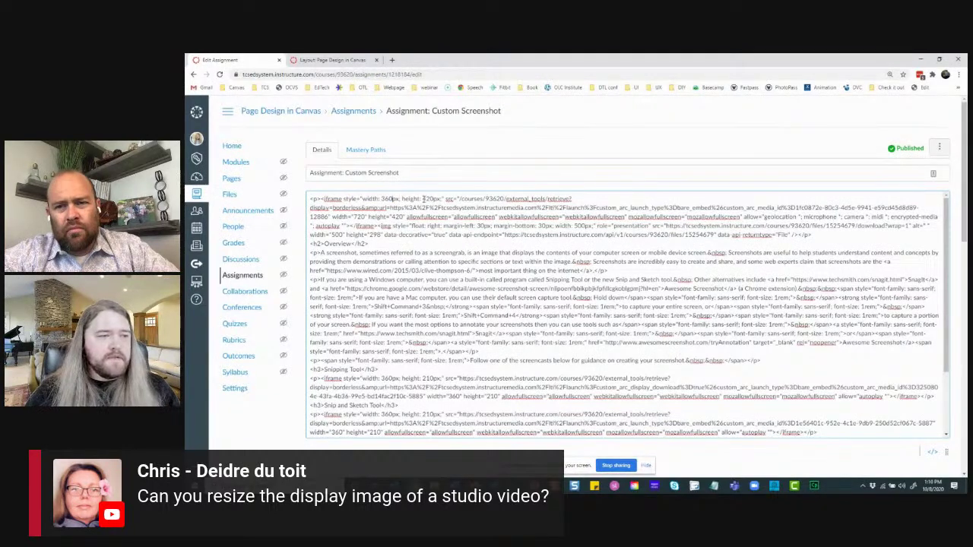
mouse_move(430, 200)
left_mouse_down()
mouse_move(424, 208)
mouse_move(428, 199)
left_mouse_up()
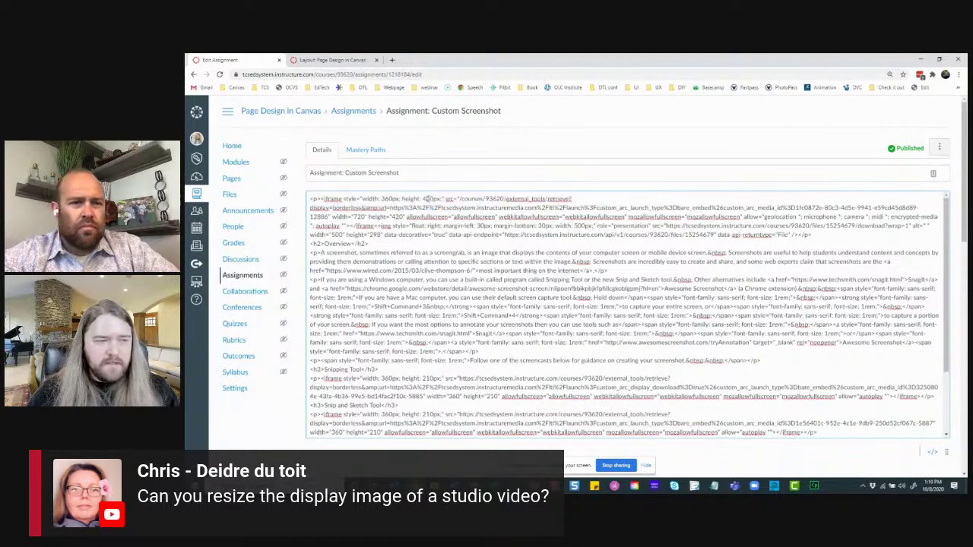
type("21")
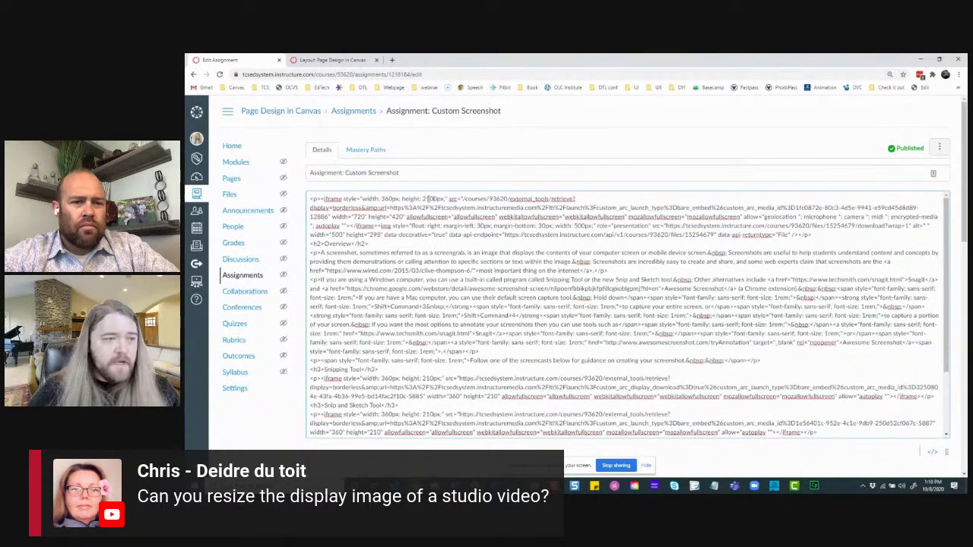
key("Delete")
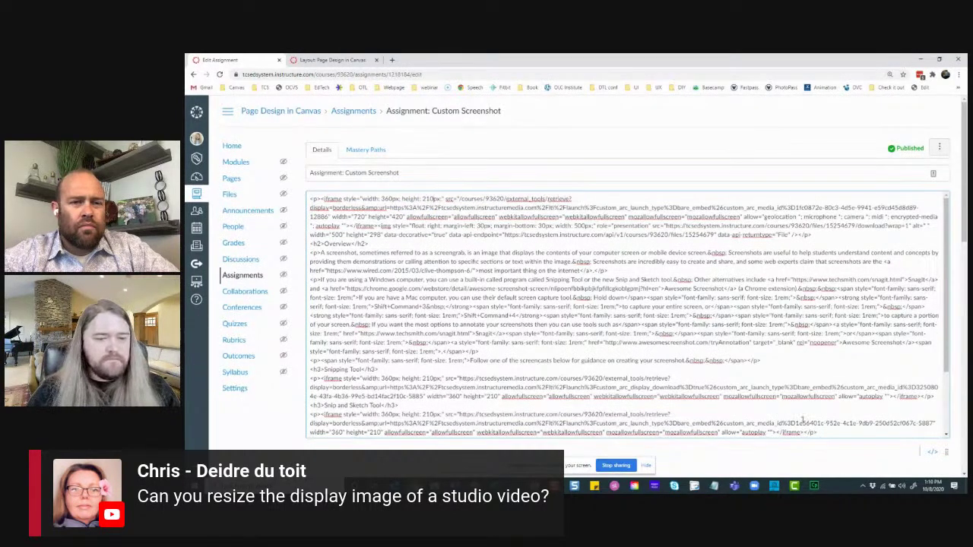
left_click(932, 452)
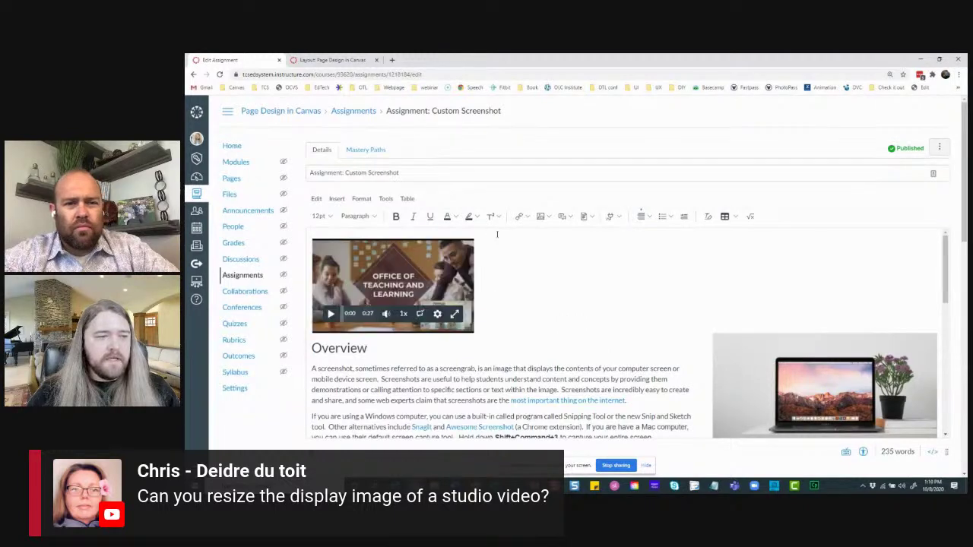
Step: Set the first video's iframe style to width 1080px and height 630px in the HTML source, and view it in the visual editor
left_click(933, 451)
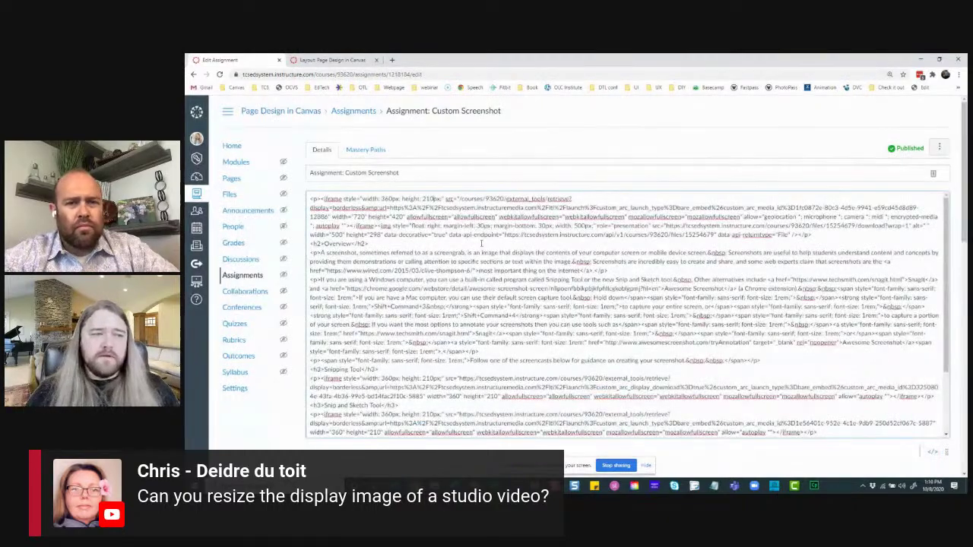
left_click_drag(383, 198, 433, 197)
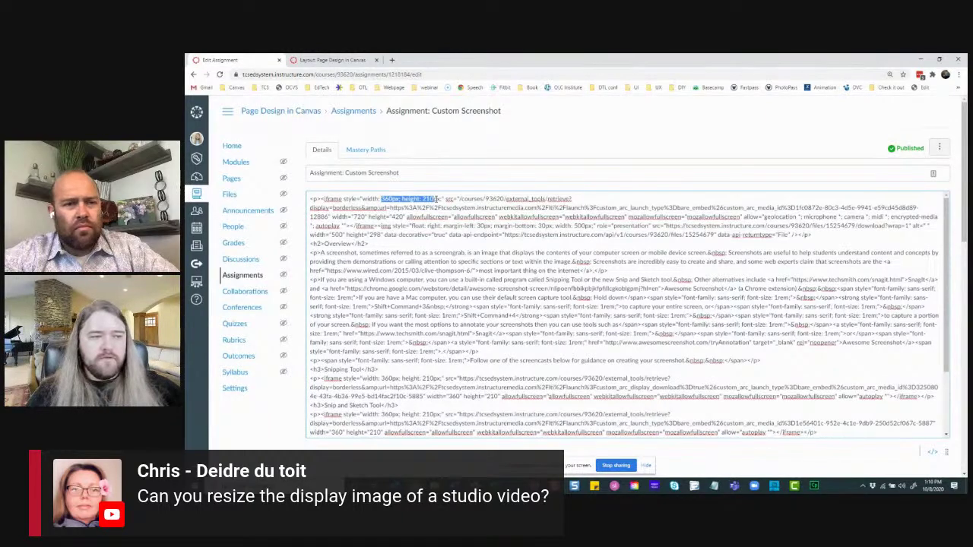
left_click(385, 200)
left_click(392, 206, "shift")
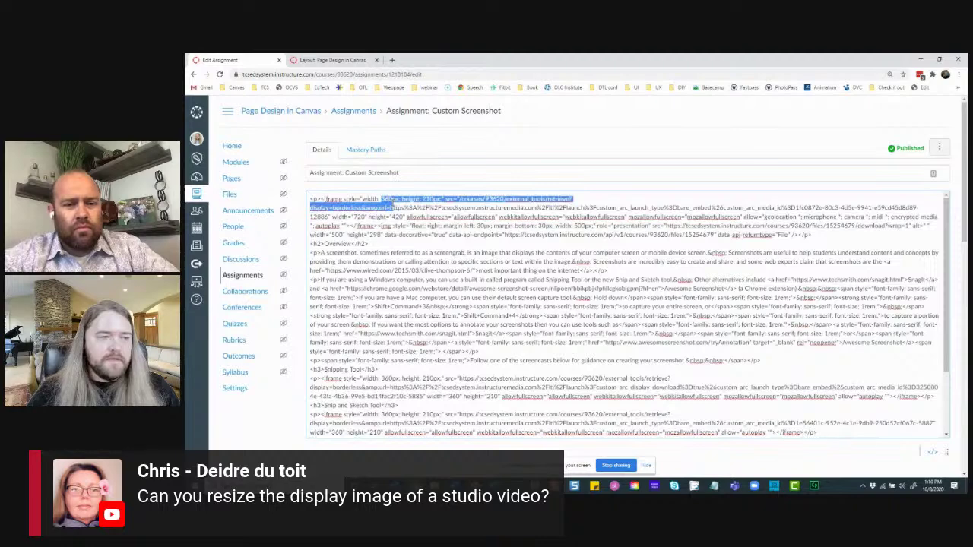
left_click(394, 200)
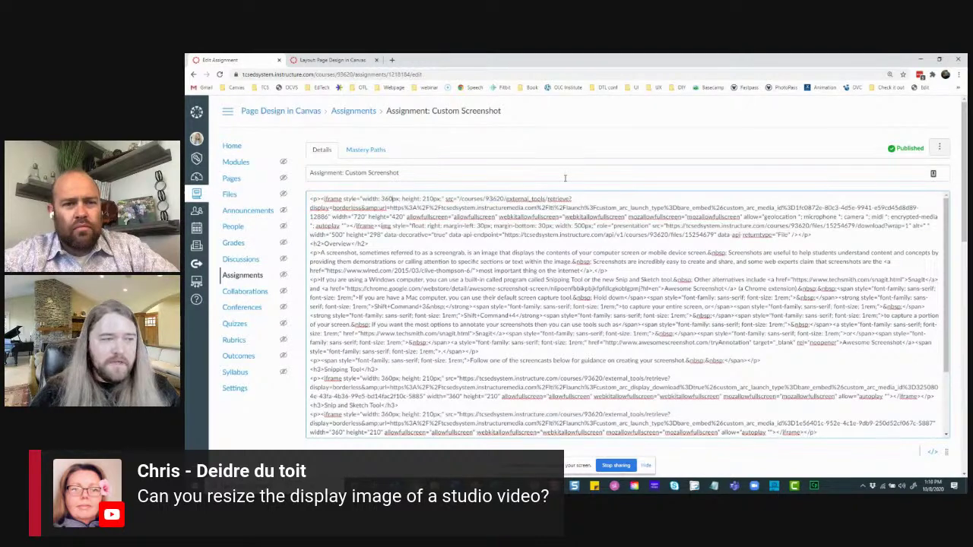
key("BackSpace")
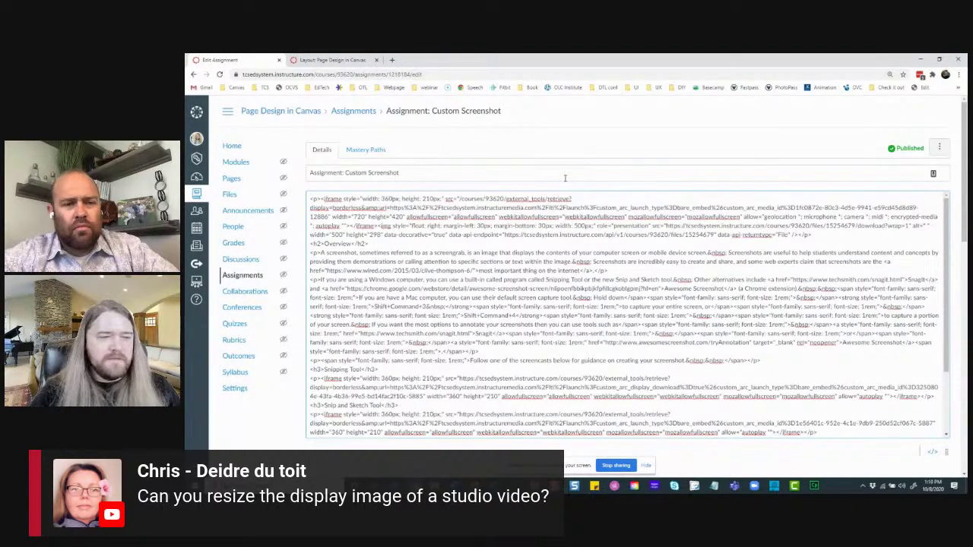
key("BackSpace")
key("BackSpace")
key("BackSpace")
type("1080")
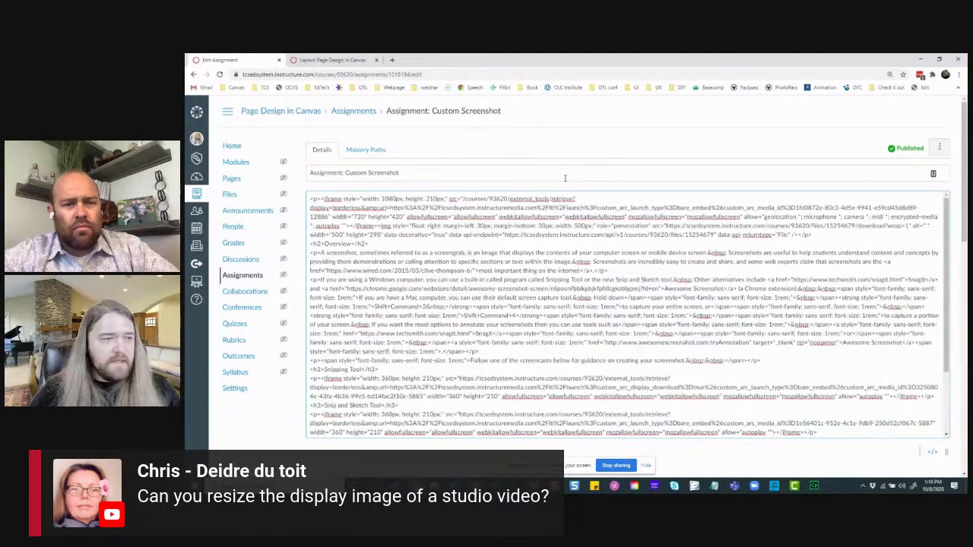
left_click_drag(426, 199, 434, 200)
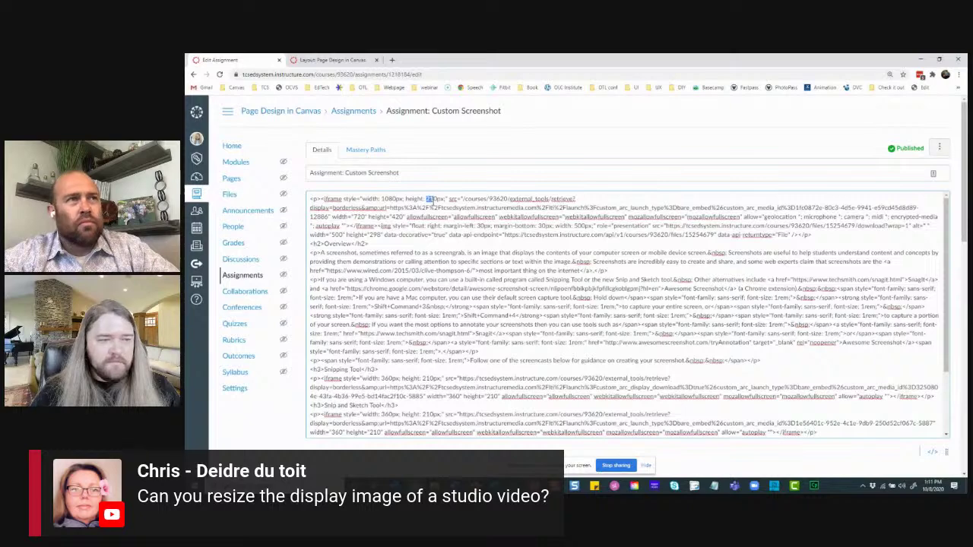
type("630")
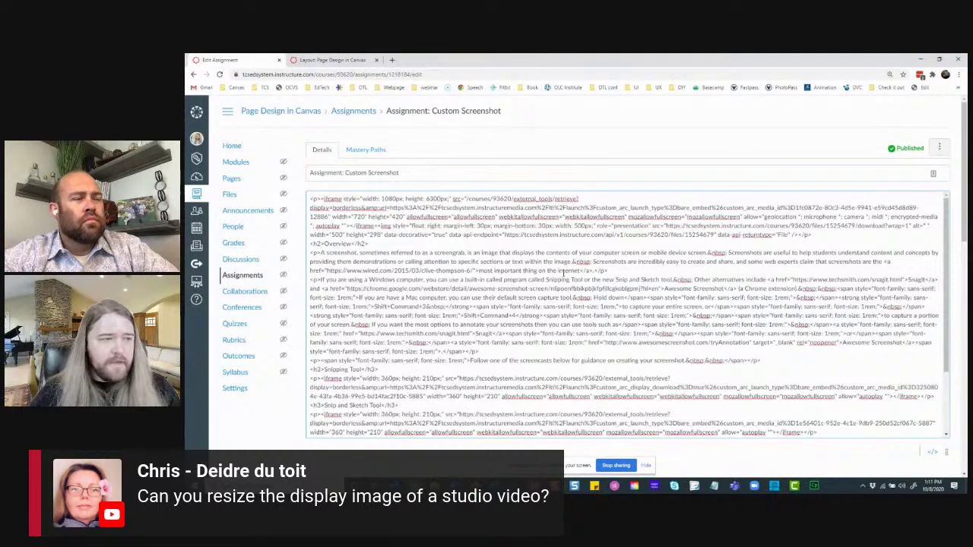
scroll(563, 269, "down", 5)
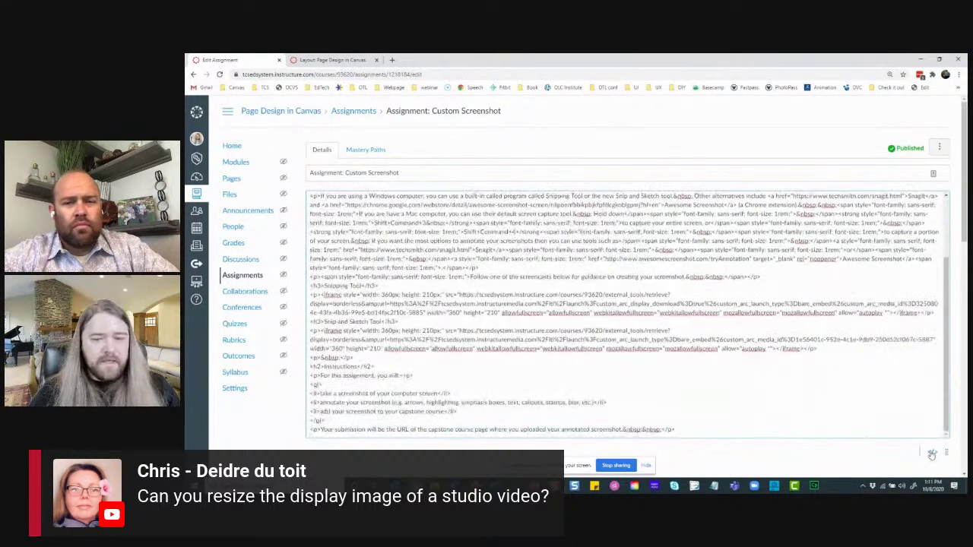
left_click(932, 452)
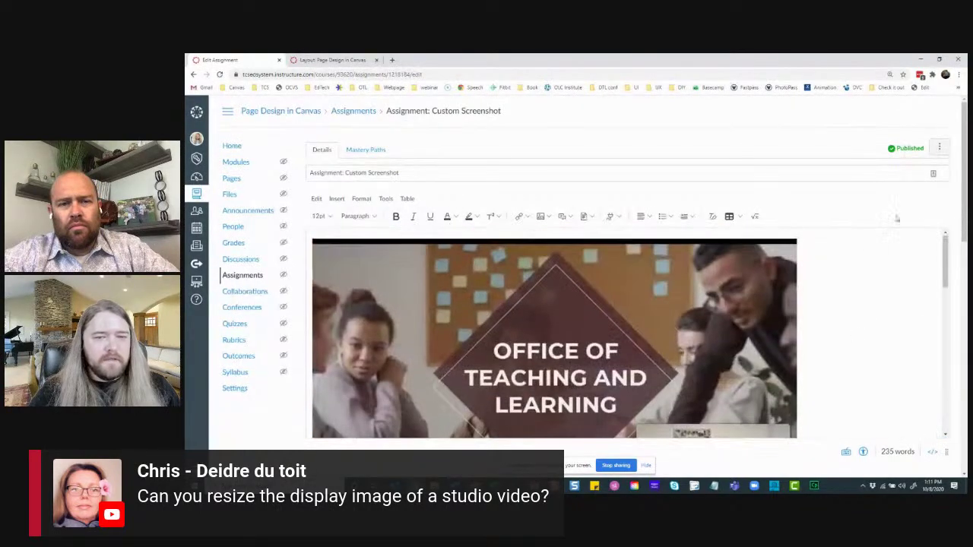
Step: Set the first video's iframe style to width 100% and height 150px, view it in the visual editor, and discard the assignment edits
left_click(932, 452)
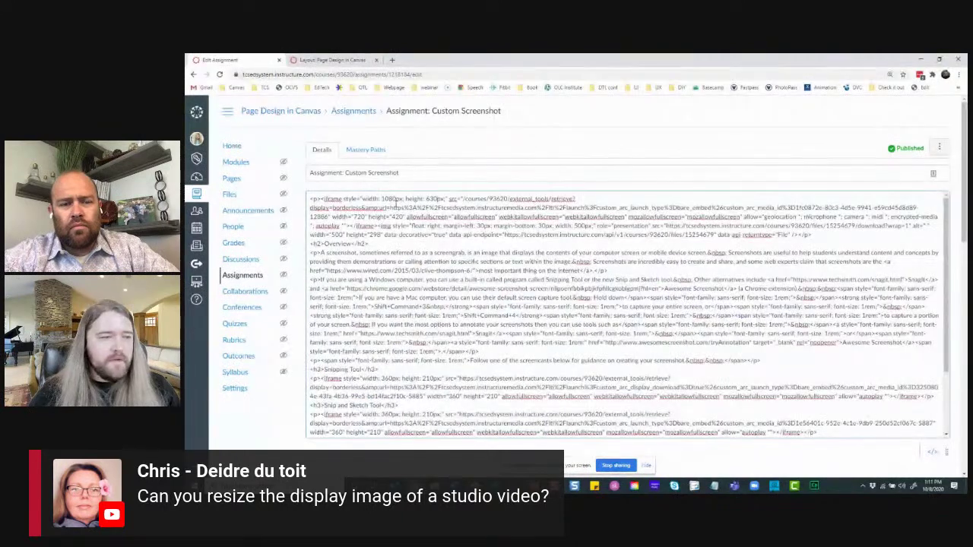
mouse_move(383, 200)
left_mouse_down()
mouse_move(532, 208)
mouse_move(397, 198)
left_mouse_up()
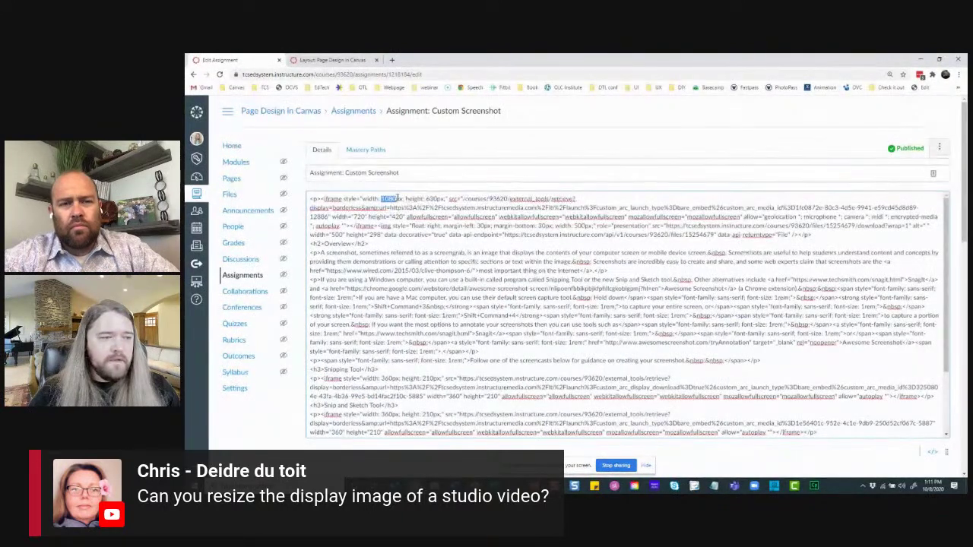
type("100%")
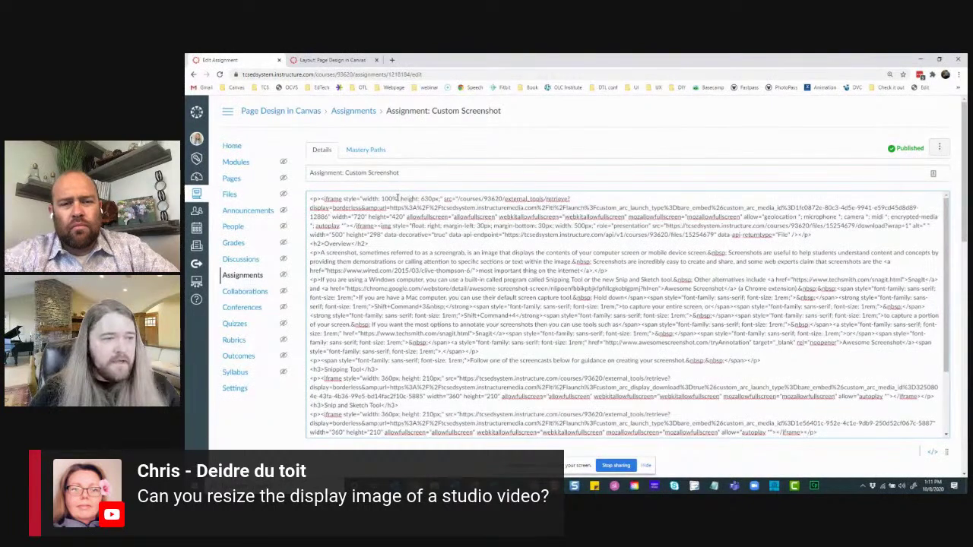
key("Delete")
key("Delete")
key("Delete")
type("150")
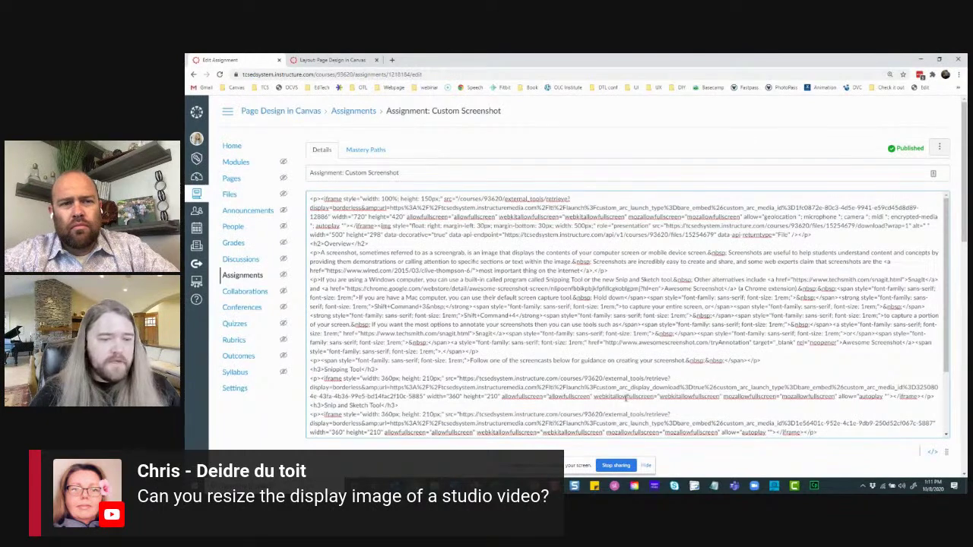
left_click(932, 452)
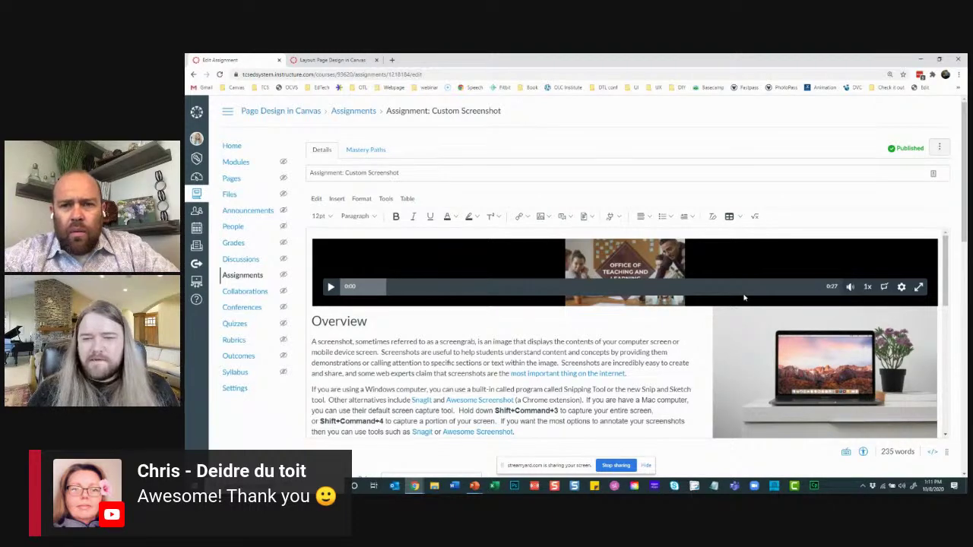
scroll(889, 450, "down", 15)
left_click(892, 444)
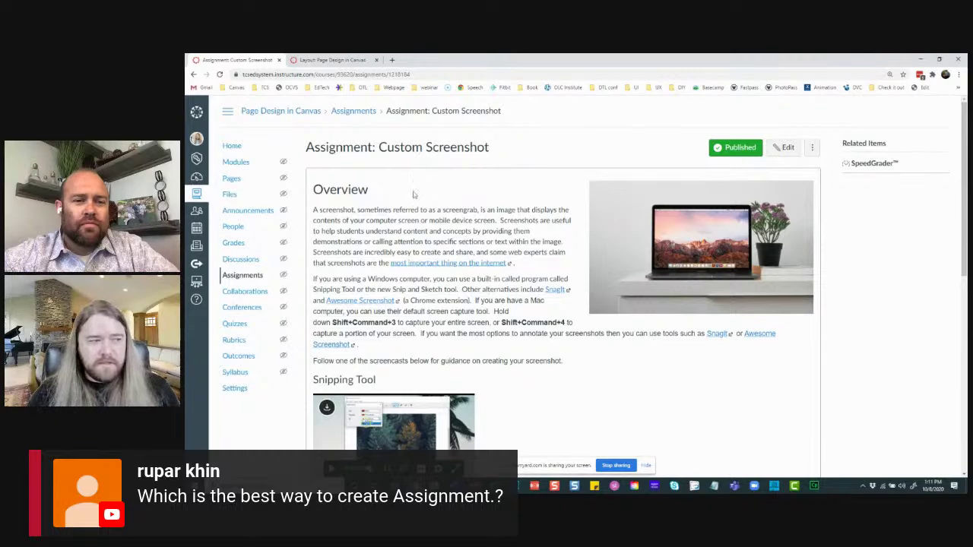
Step: Open the Canvas Calendar in a separate browser tab
right_click(197, 231)
left_click(228, 236)
left_click(331, 59)
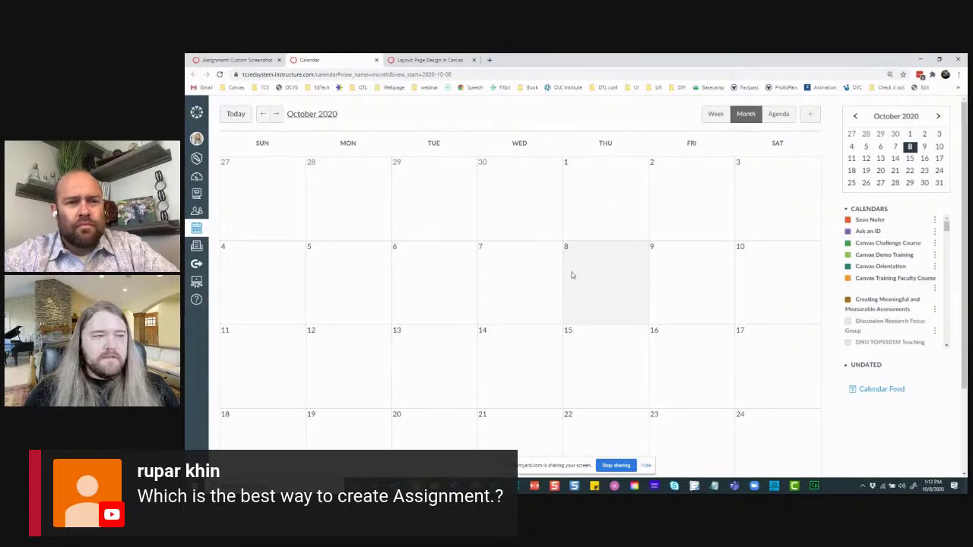
Step: Start an event on October 7, 2020, assign it to the BA300 A Fundamentals of Psychology calendar, and close it without submitting
left_click(505, 281)
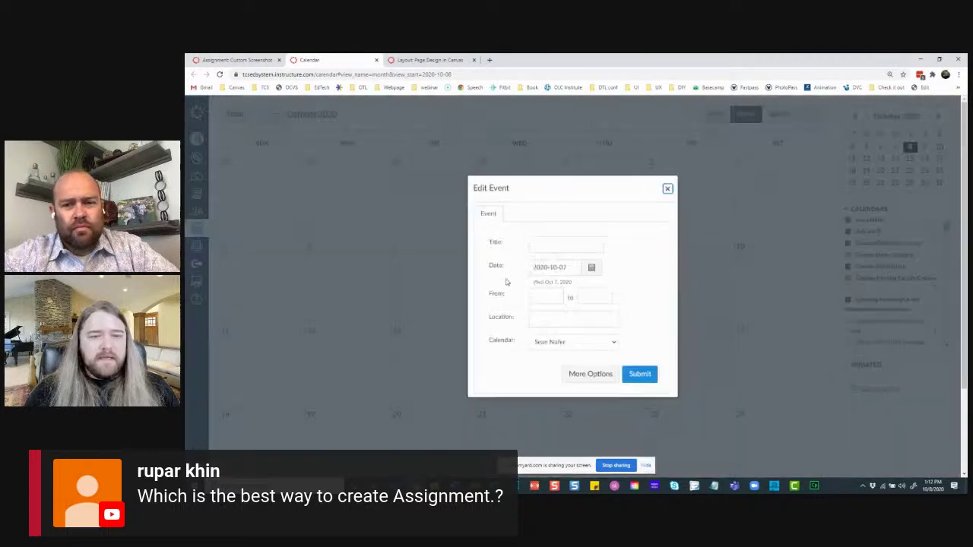
left_click(540, 243)
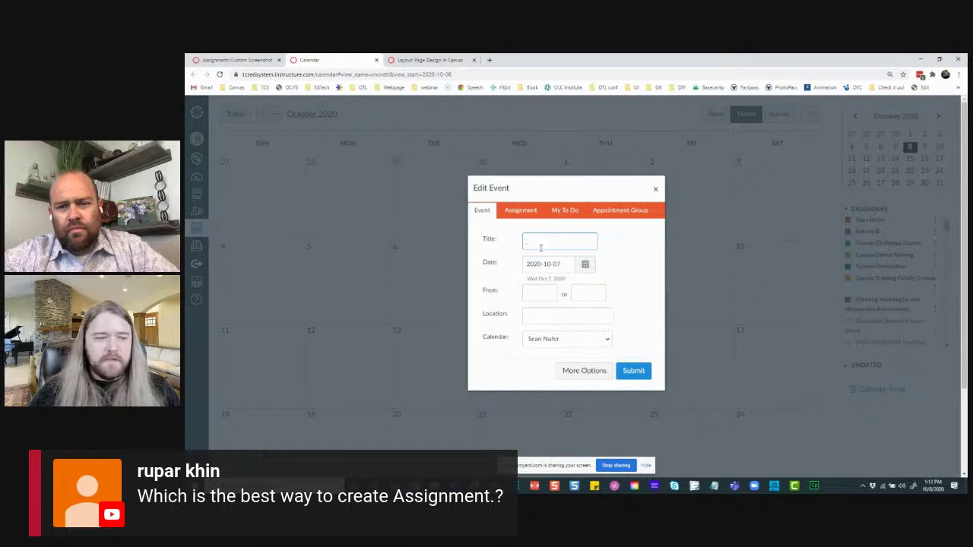
left_click(575, 339)
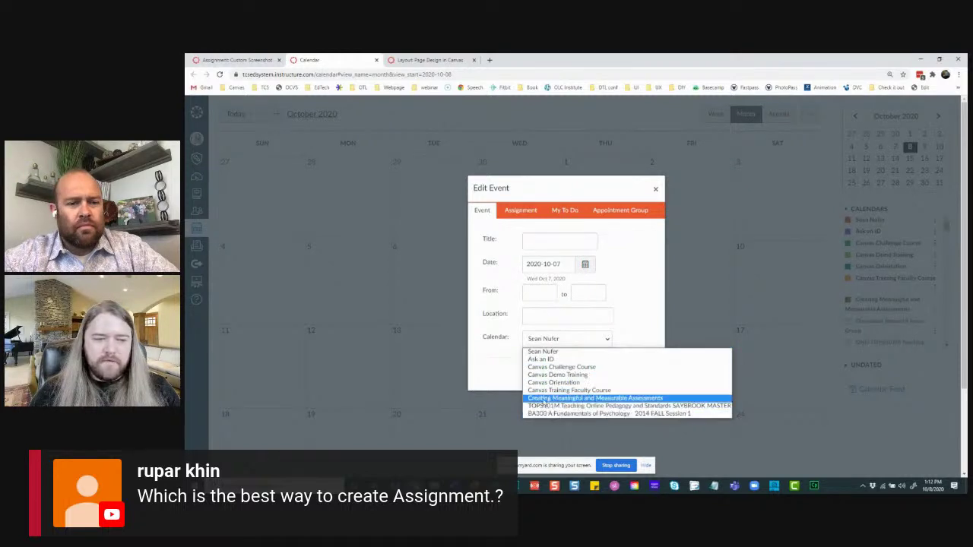
left_click(546, 414)
left_click(543, 243)
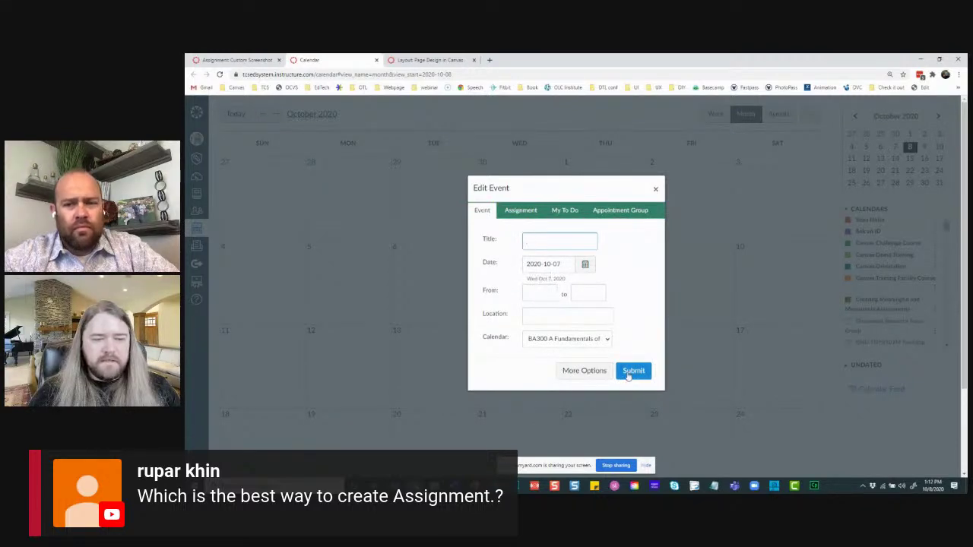
left_click(655, 190)
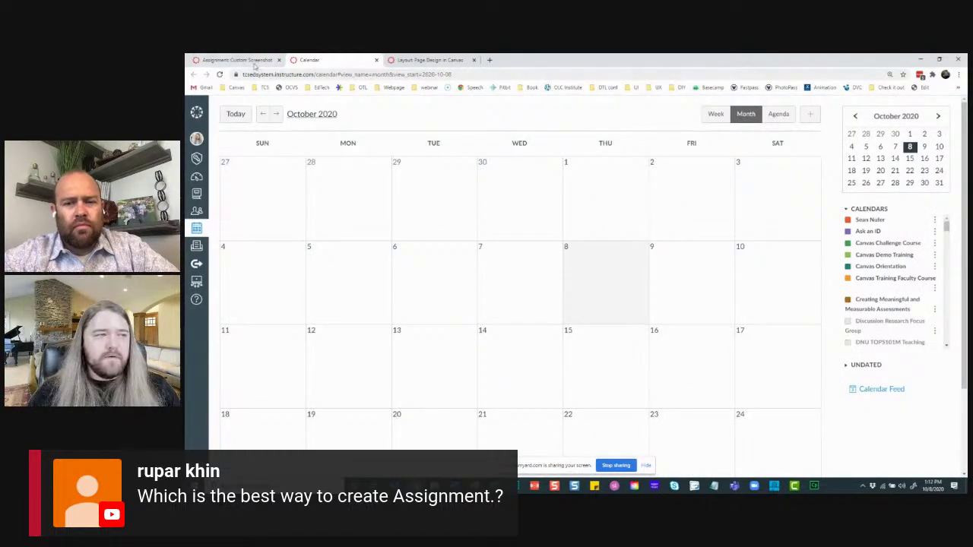
Step: Return to the Page Design in Canvas course and view its Assignments list and home page
left_click(250, 60)
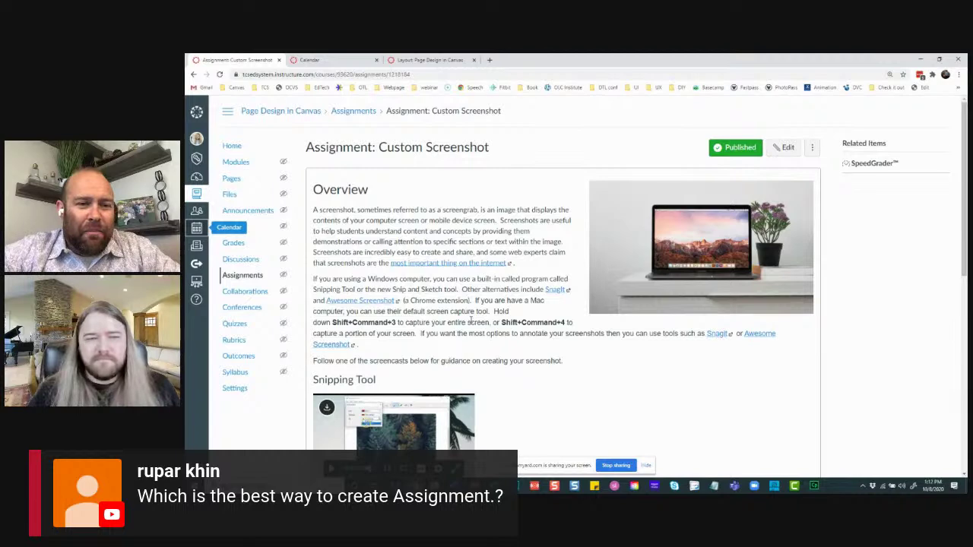
left_click(242, 277)
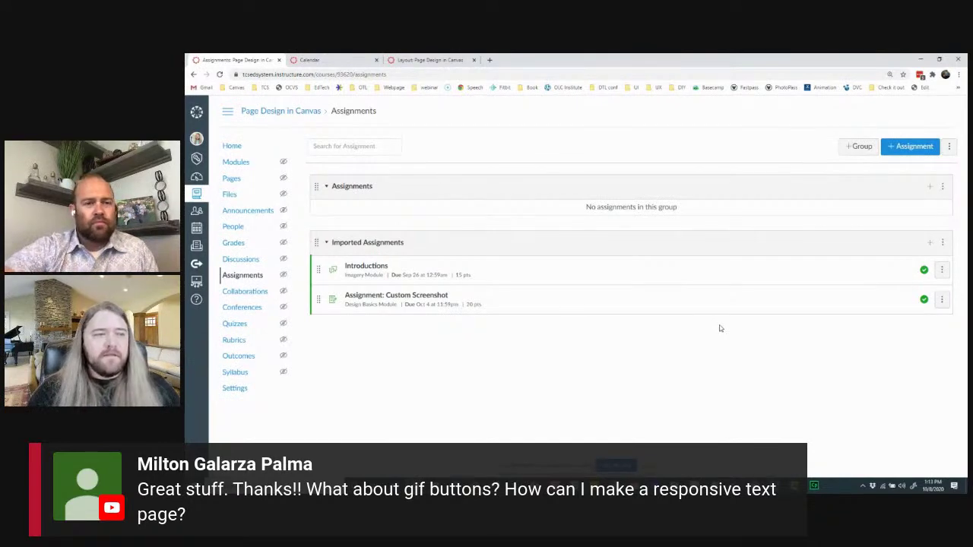
left_click(231, 146)
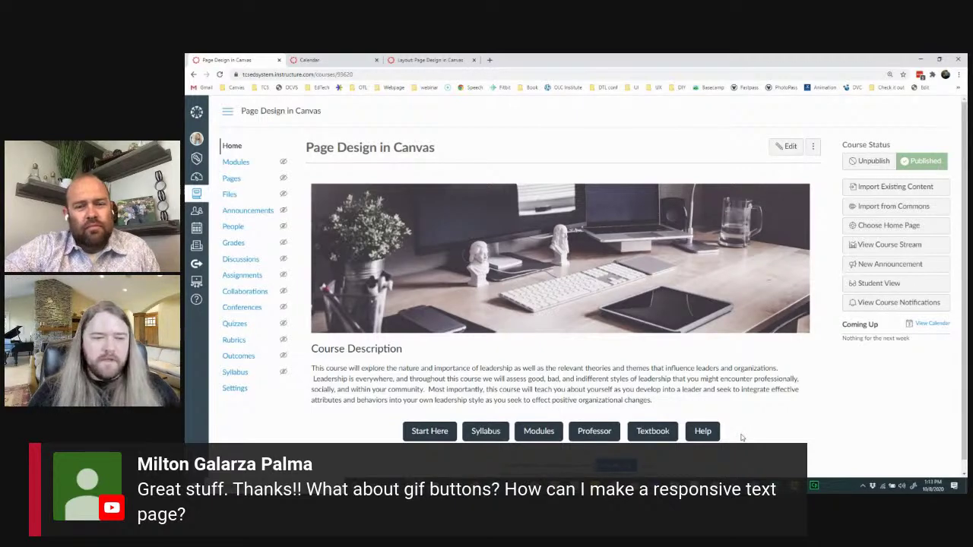
Step: Review the 50/50 Layout section on the already open Layout page
left_click(429, 61)
scroll(449, 104, "up", 5)
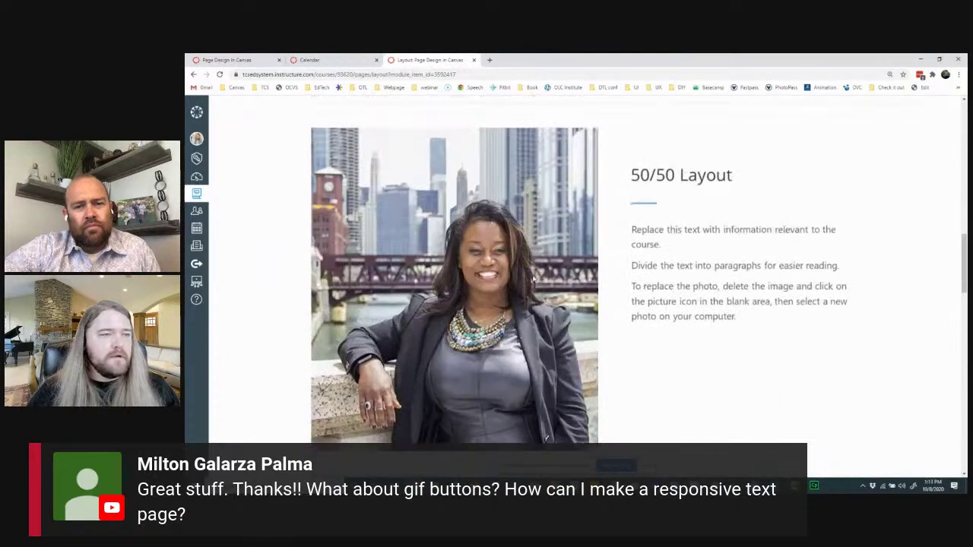
scroll(449, 104, "down", 2)
Step: Open The Wonderful World of GIFs page from the course's Imagery module and view its first GIFs
left_click(251, 62)
left_click(242, 162)
scroll(357, 247, "down", 2)
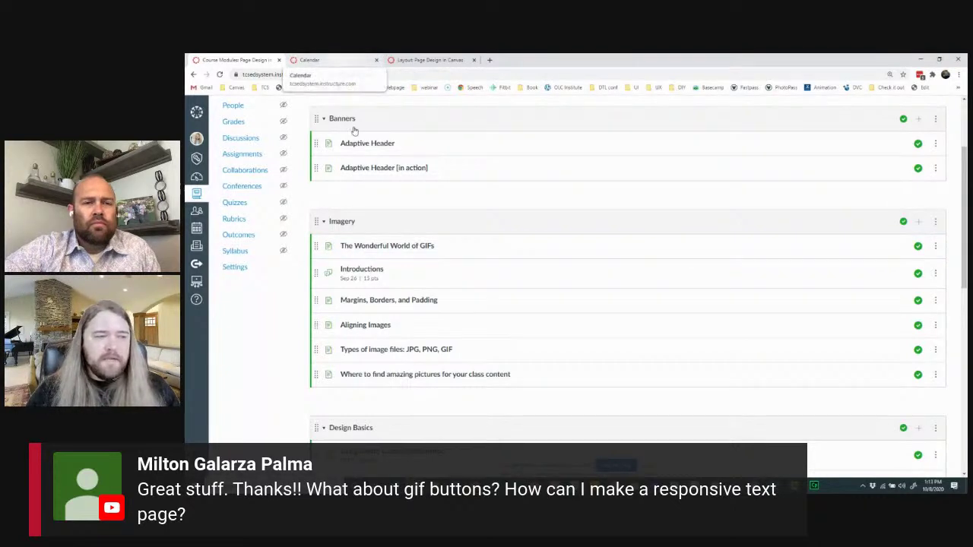
left_click(370, 248)
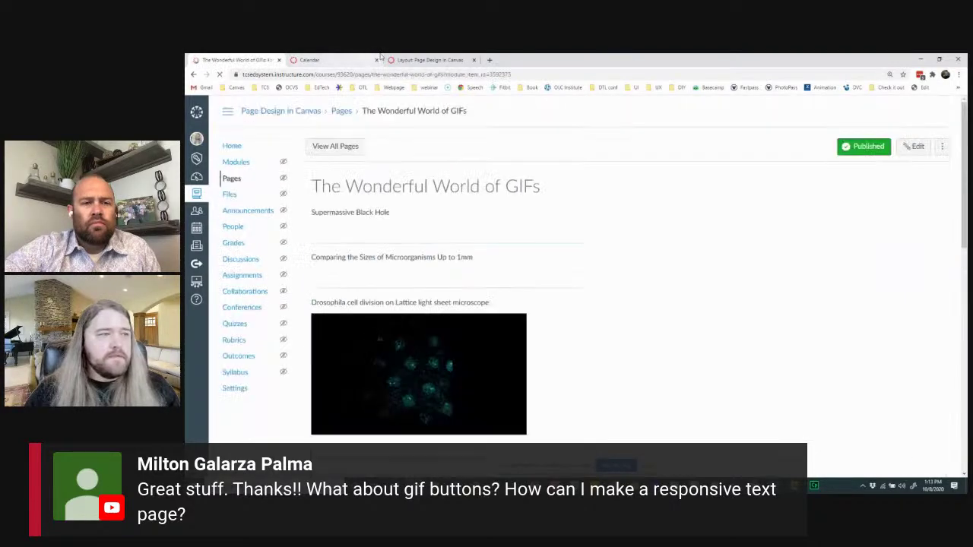
scroll(562, 299, "down", 1)
scroll(562, 301, "up", 1)
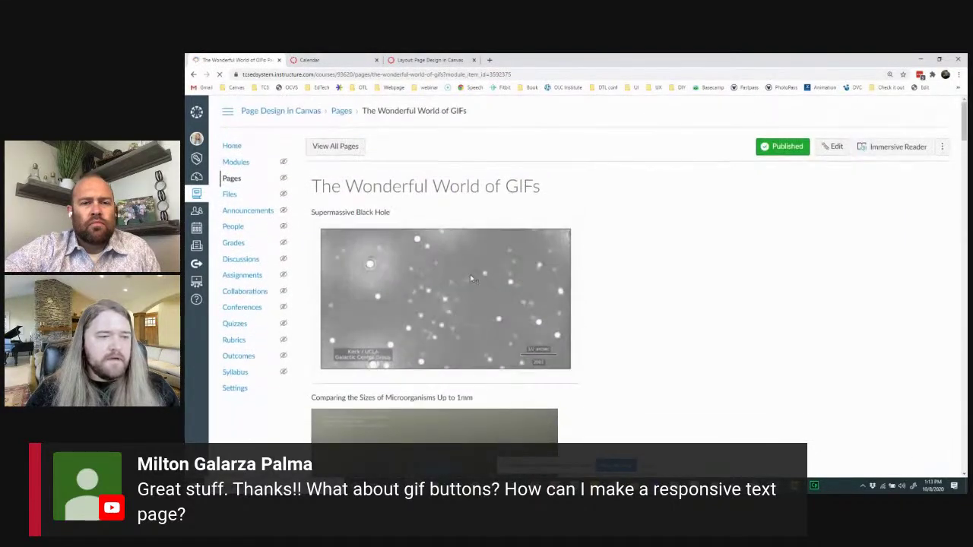
Step: Edit the GIFs page, start a link to google.com on the Supermassive Black Hole GIF, and close it without applying
left_click(834, 146)
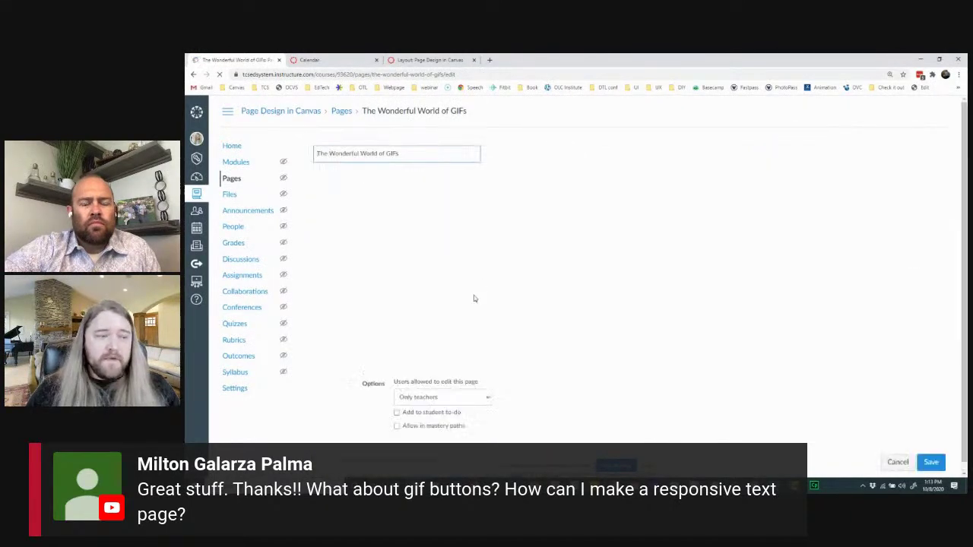
left_click(416, 275)
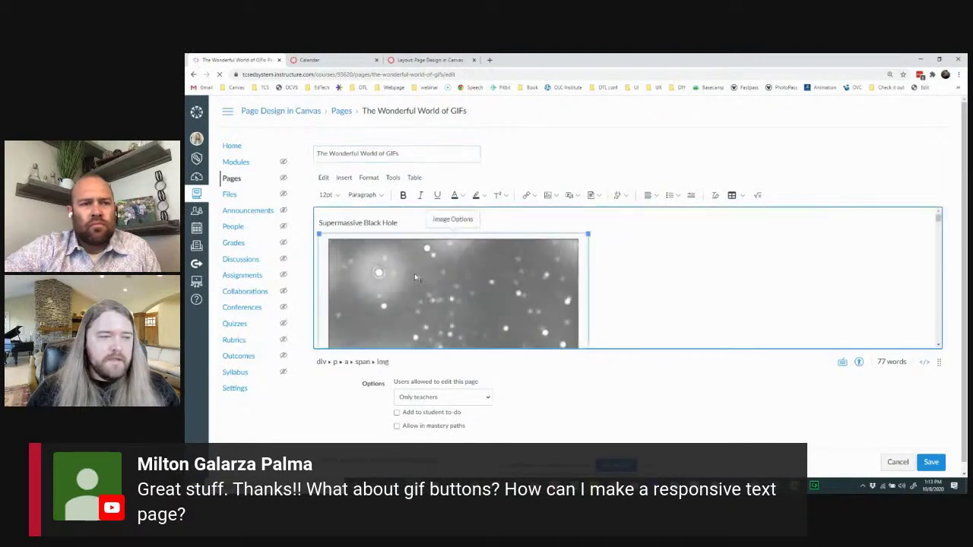
left_click(527, 196)
left_click(454, 294)
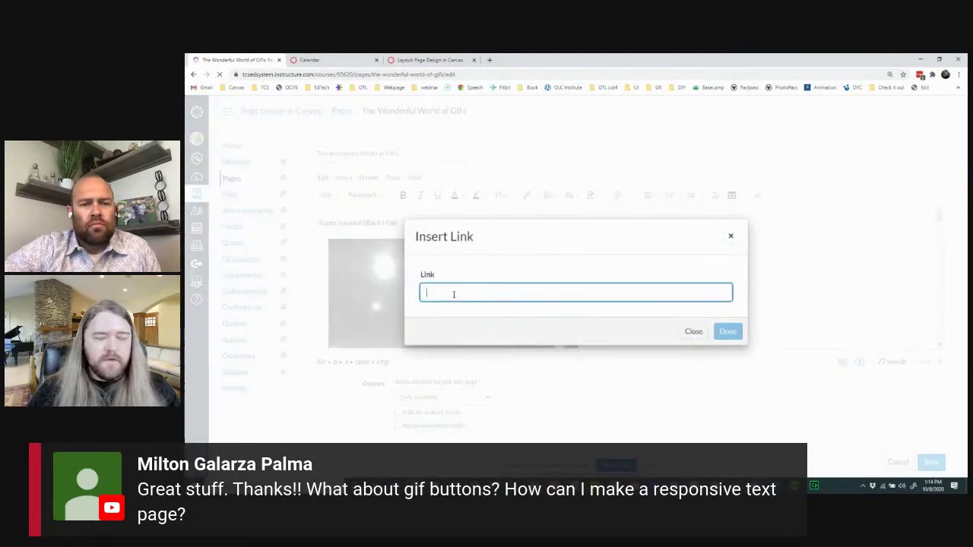
type("google.com")
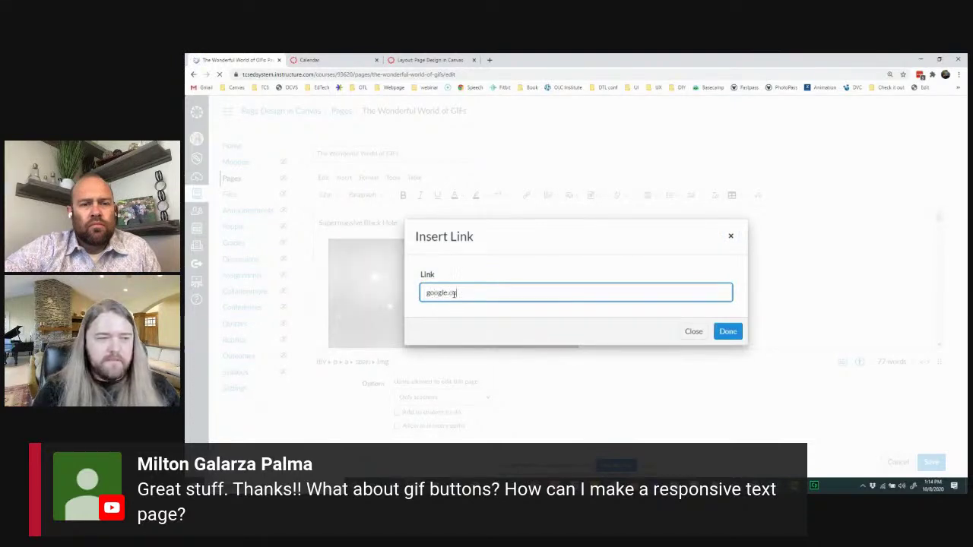
left_click(695, 332)
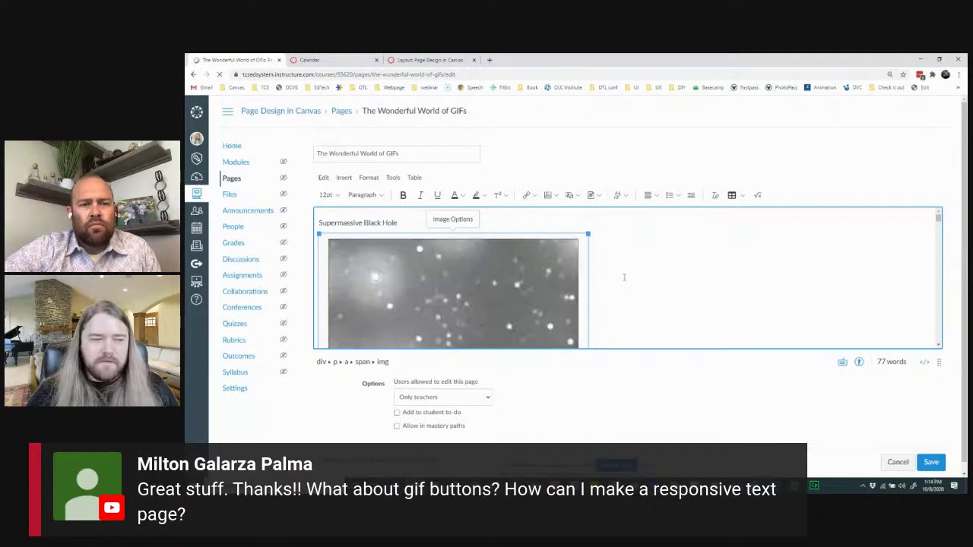
Step: Select the caption text above the Drosophila cell division GIF in the page editor
scroll(626, 302, "down", 10)
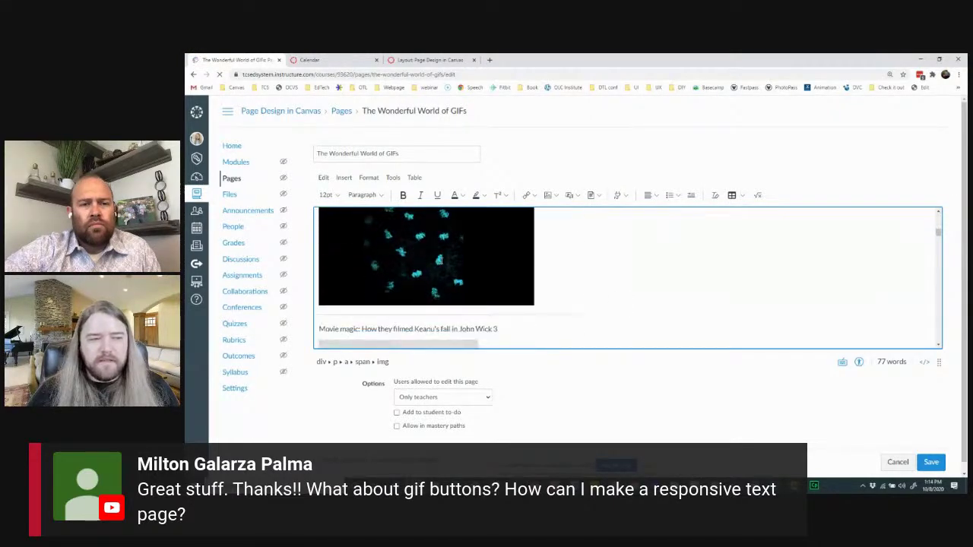
scroll(439, 261, "up", 3)
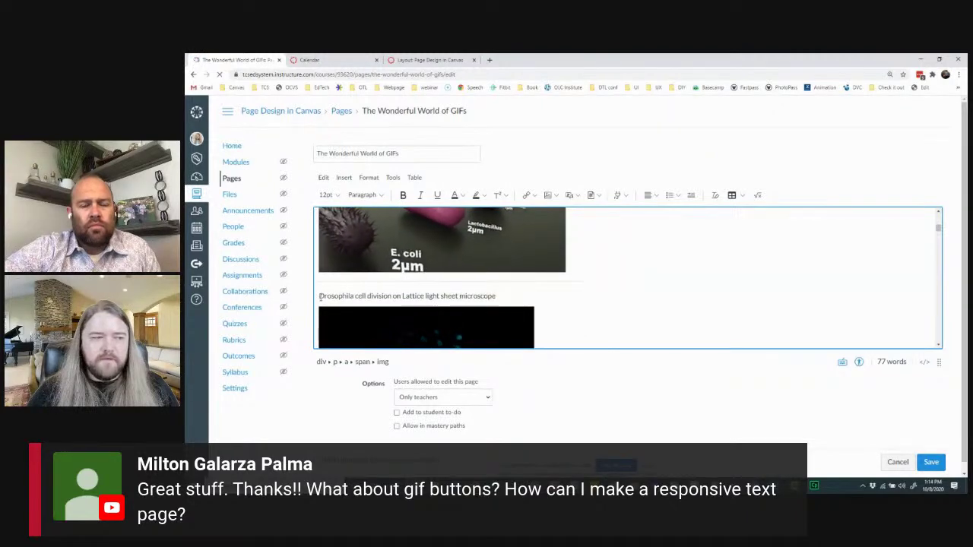
left_click_drag(319, 297, 511, 296)
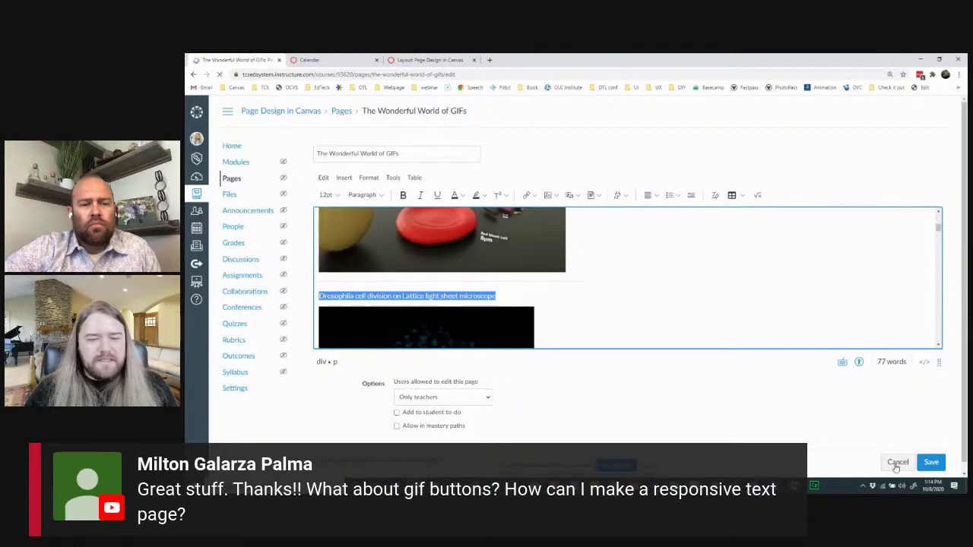
Step: Format the Supermassive Black Hole caption above the first GIF as italic and underlined
scroll(647, 320, "up", 1)
scroll(533, 262, "up", 5)
left_click(383, 223)
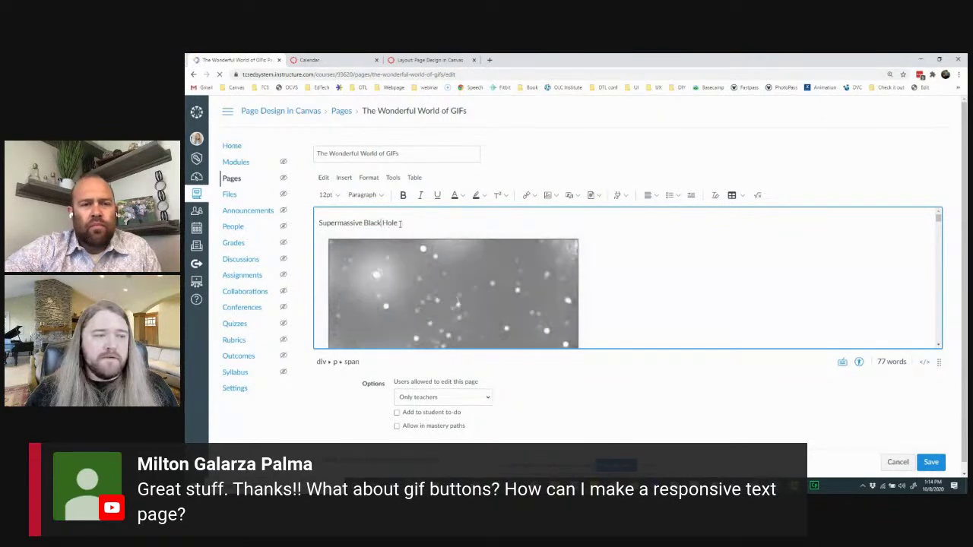
triple_click(399, 223)
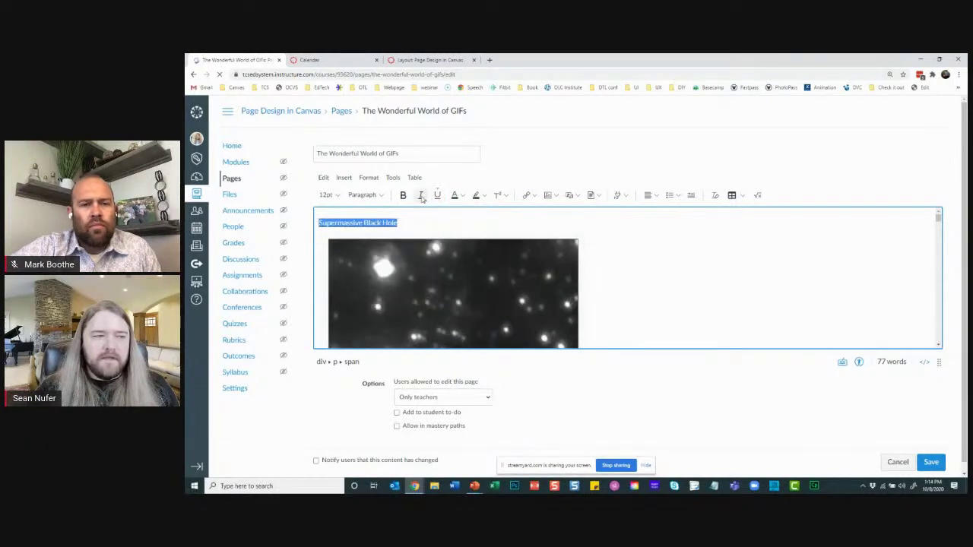
left_click(422, 195)
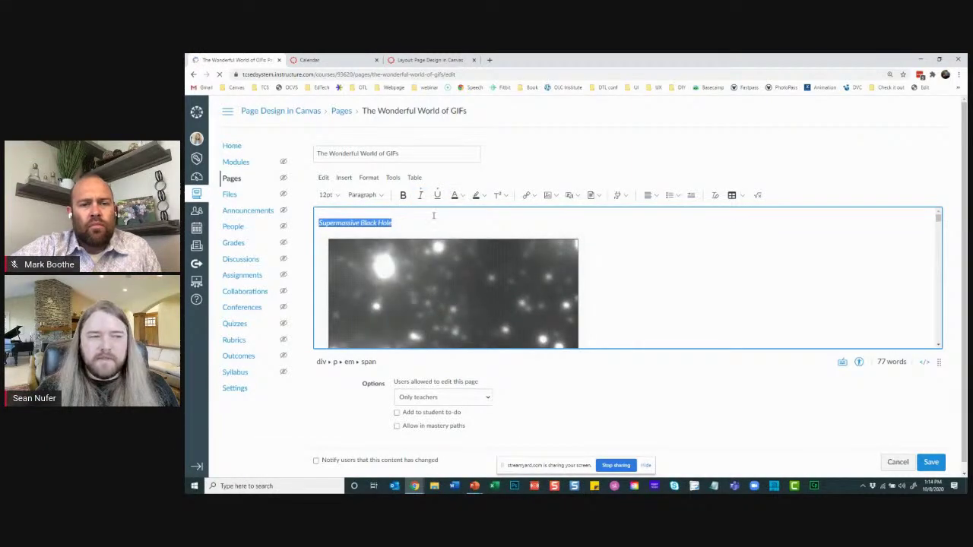
left_click(400, 225)
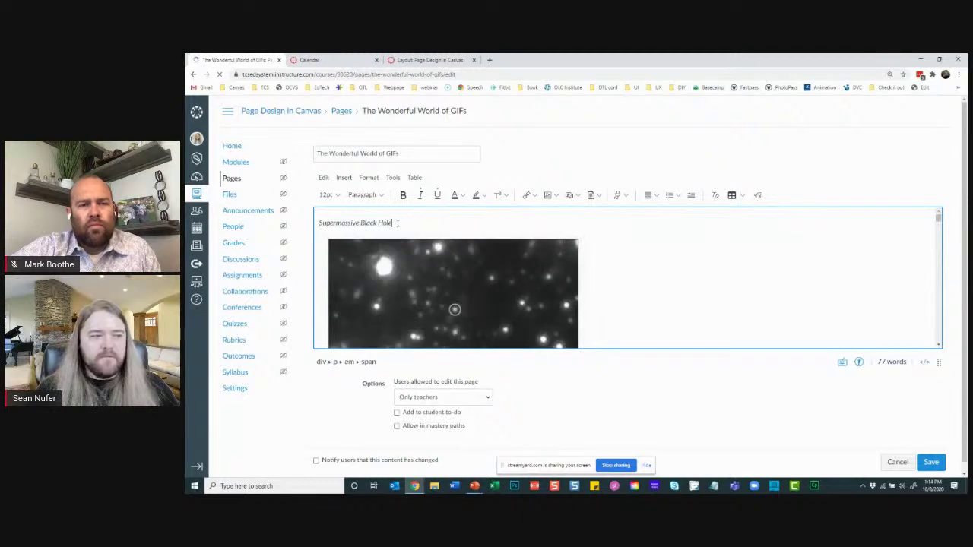
Step: Remove the italic and underline from the Supermassive Black Hole caption and make it bold
left_click_drag(397, 223, 329, 226)
left_click(420, 195)
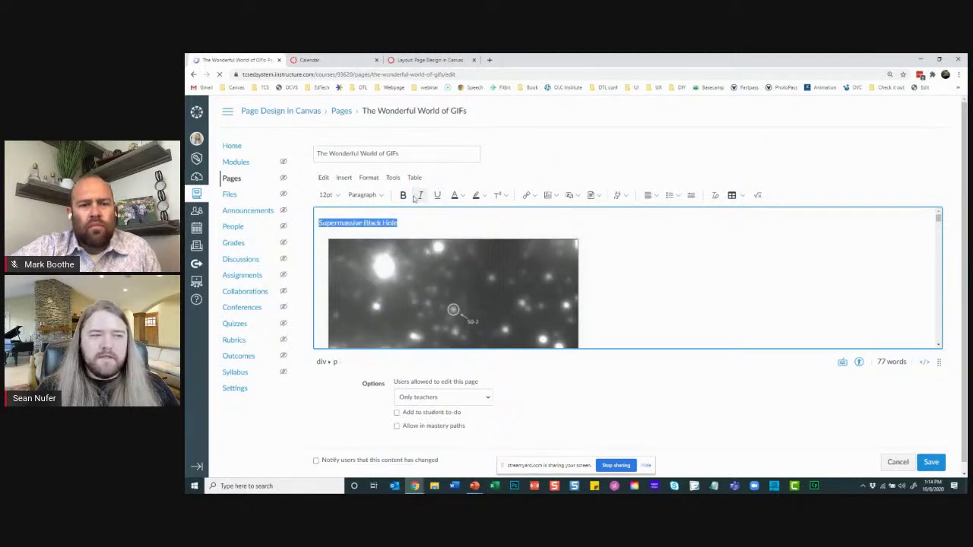
left_click(403, 195)
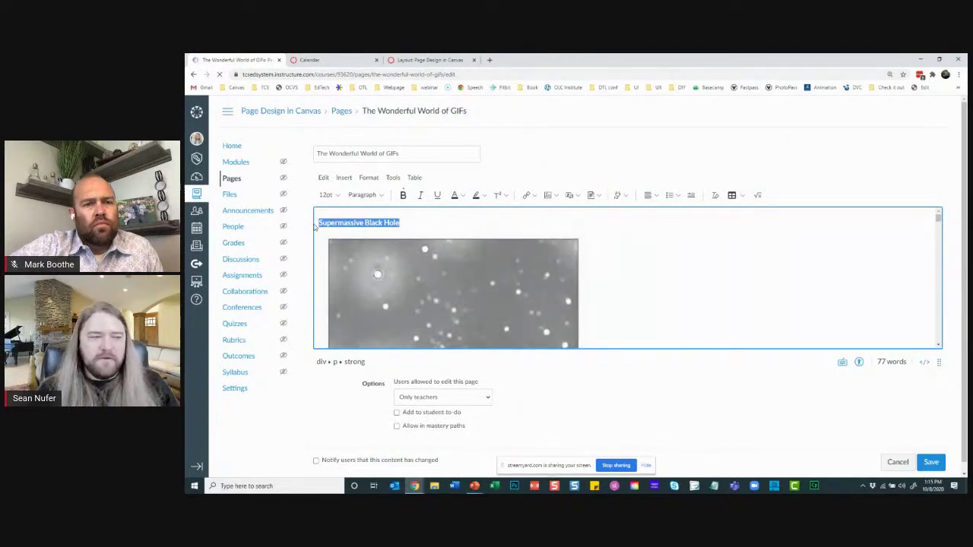
Step: Discard the edits to The Wonderful World of GIFs page and switch back to the Layout page
left_click(891, 465)
left_click(617, 131)
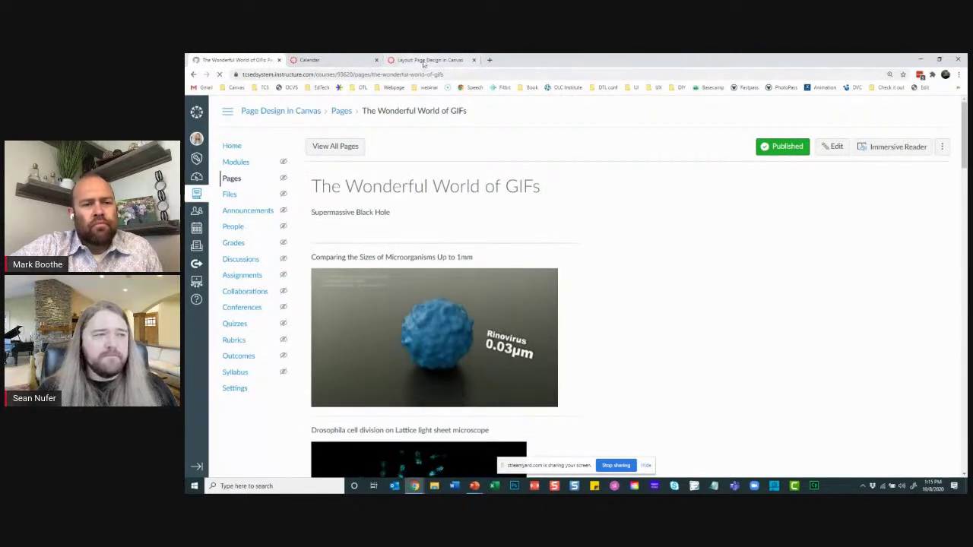
left_click(424, 61)
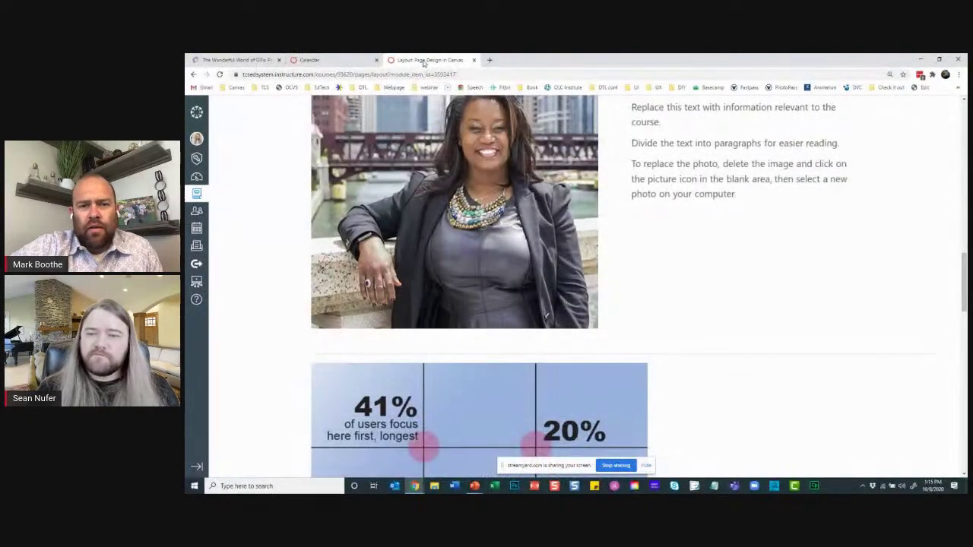
Step: Examine the Layout page's focus-point grid, car advertisement, and desk photo with and without its rule-of-thirds grid
scroll(674, 241, "down", 3)
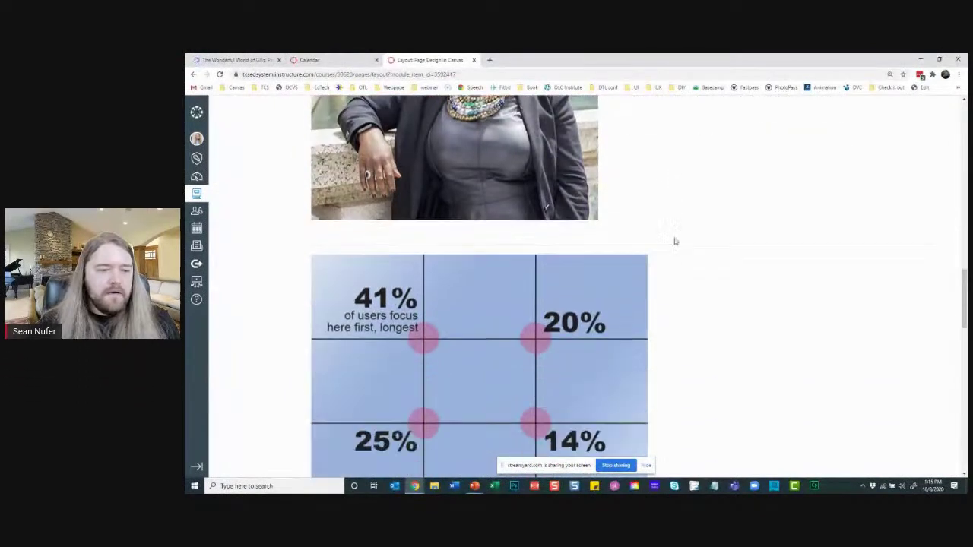
scroll(675, 241, "up", 1)
scroll(674, 242, "down", 1)
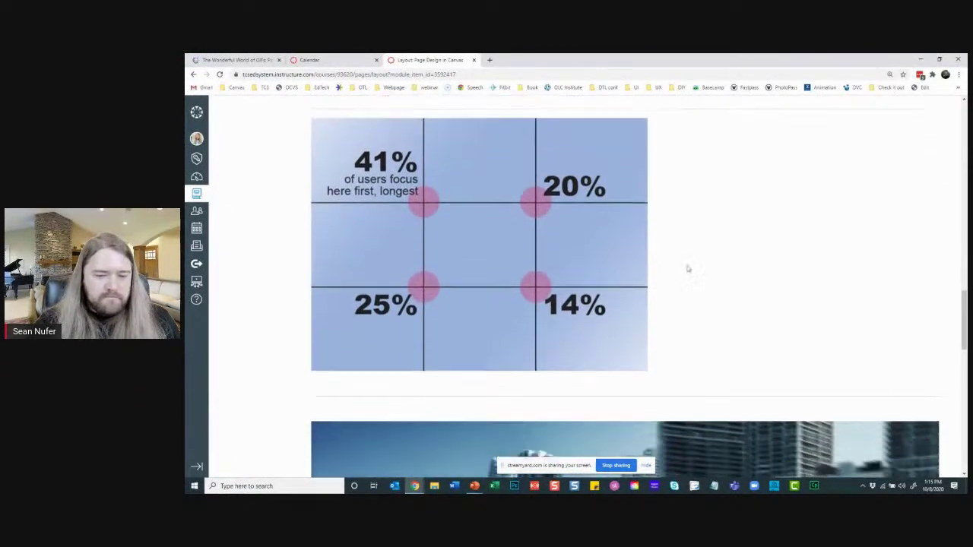
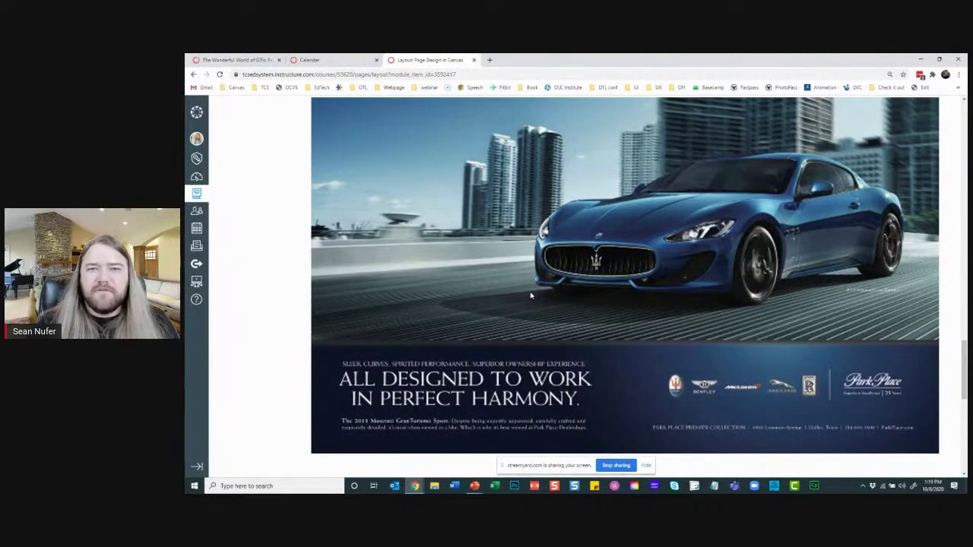
scroll(641, 278, "down", 1)
scroll(641, 280, "up", 1)
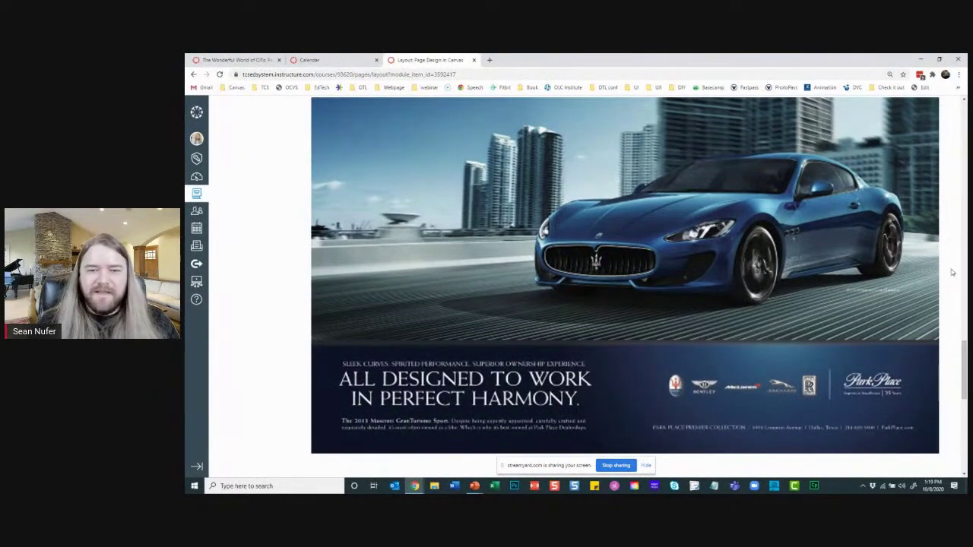
scroll(950, 266, "down", 3)
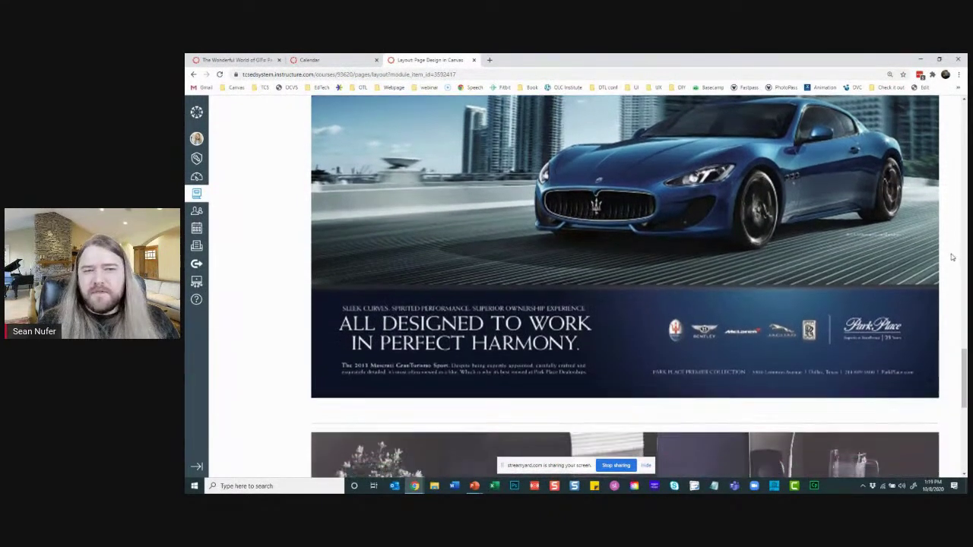
scroll(949, 265, "down", 1)
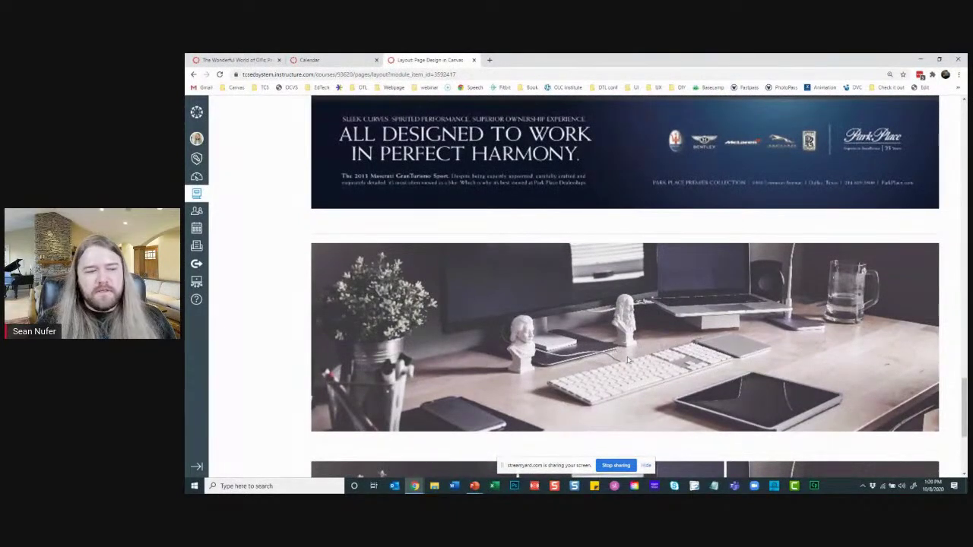
scroll(620, 356, "down", 3)
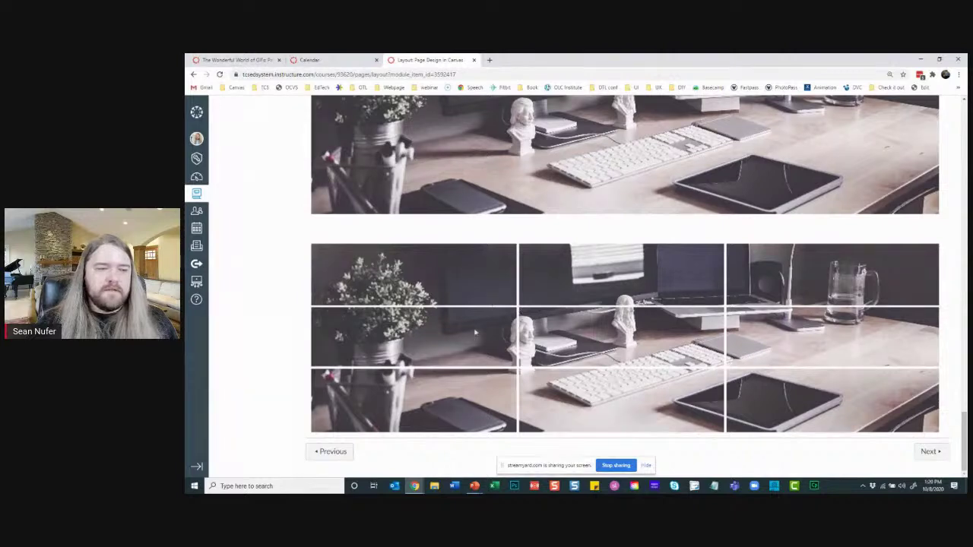
scroll(526, 271, "up", 2)
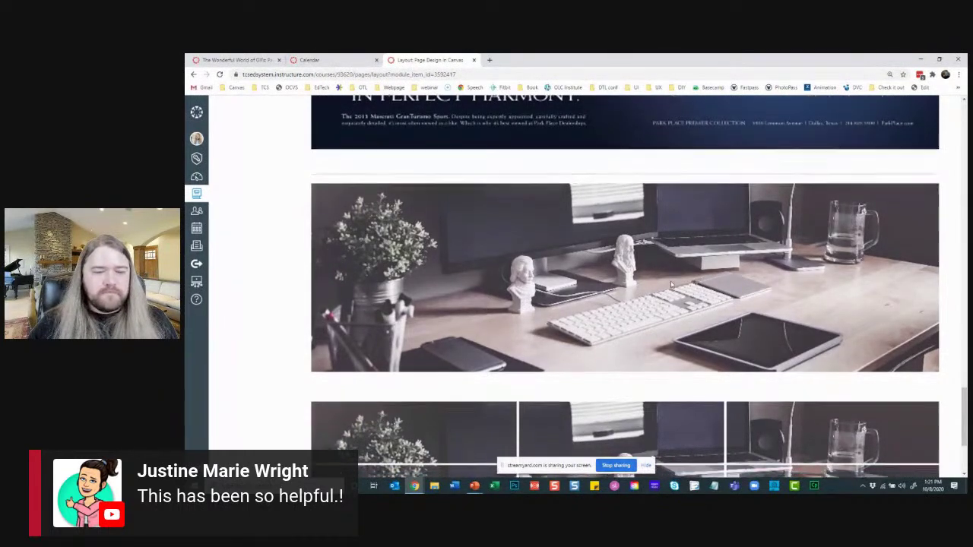
scroll(670, 284, "down", 3)
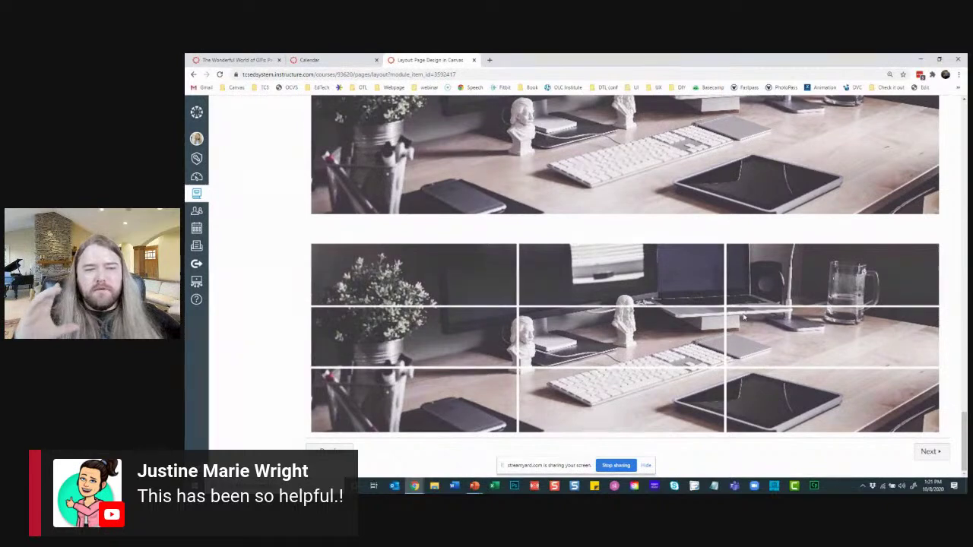
Step: Open the Page Design in Canvas course home page and review its banner image, Course Description and link buttons
left_click(233, 61)
left_click(232, 146)
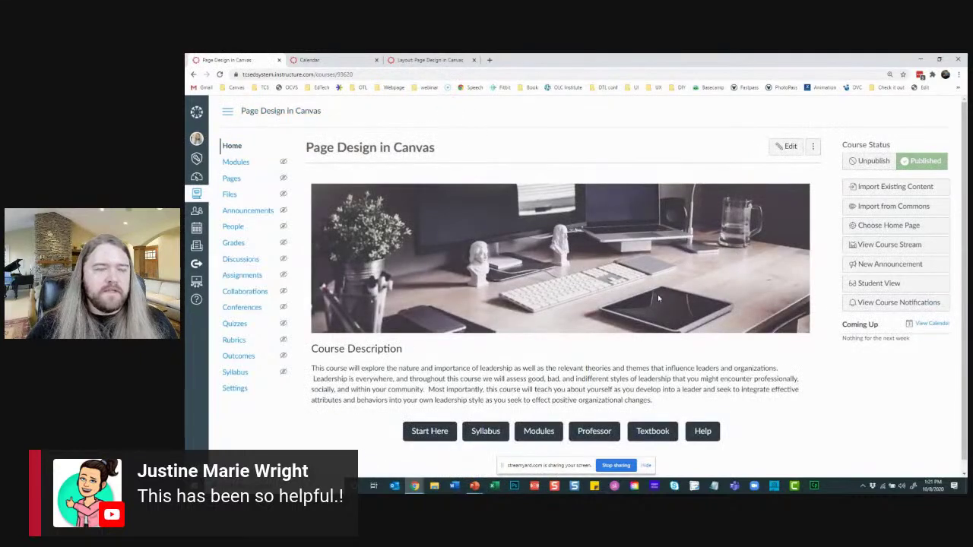
scroll(658, 244, "down", 1)
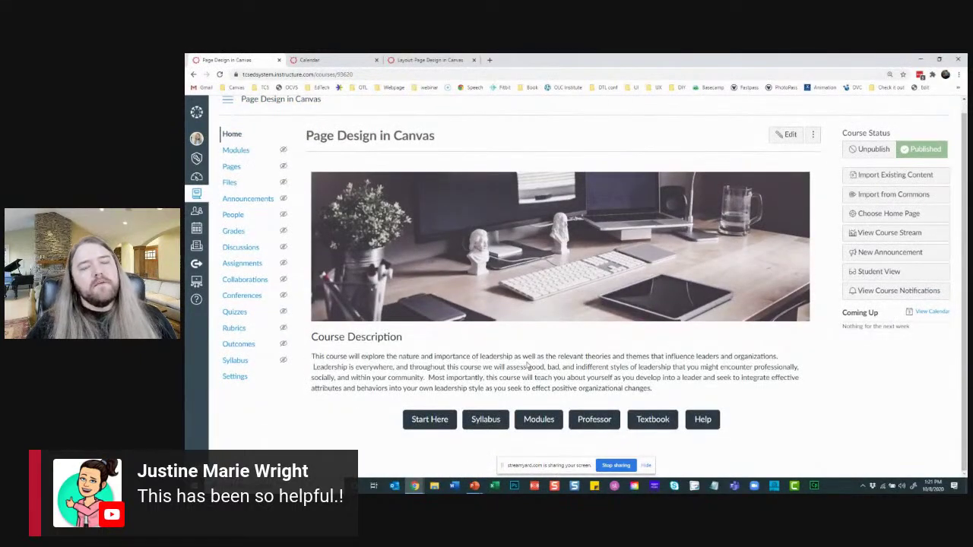
scroll(607, 257, "up", 1)
scroll(607, 257, "down", 1)
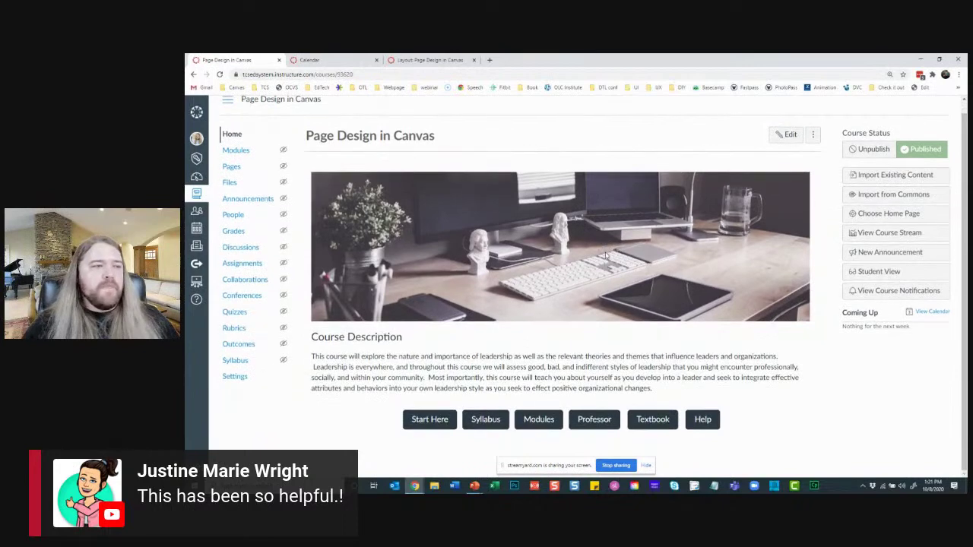
scroll(607, 257, "up", 1)
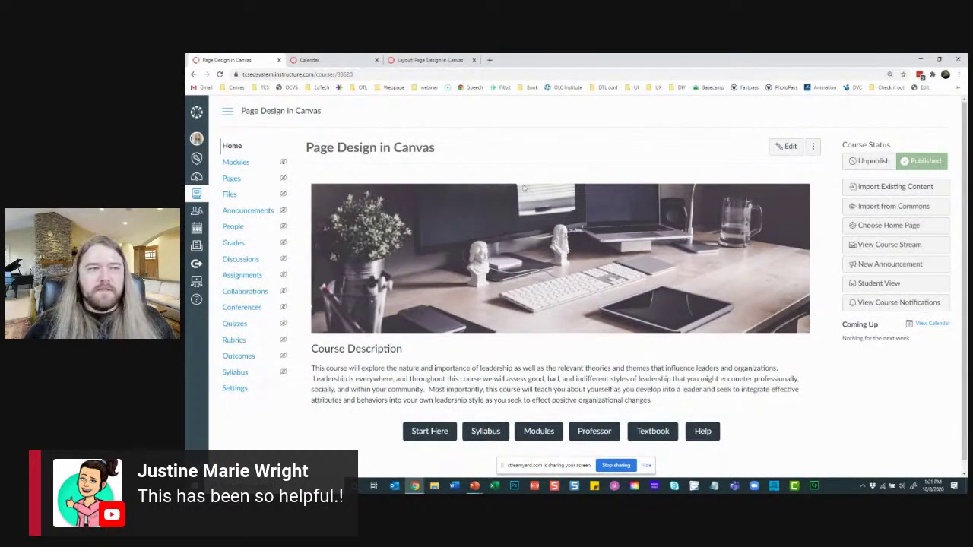
left_click(257, 74)
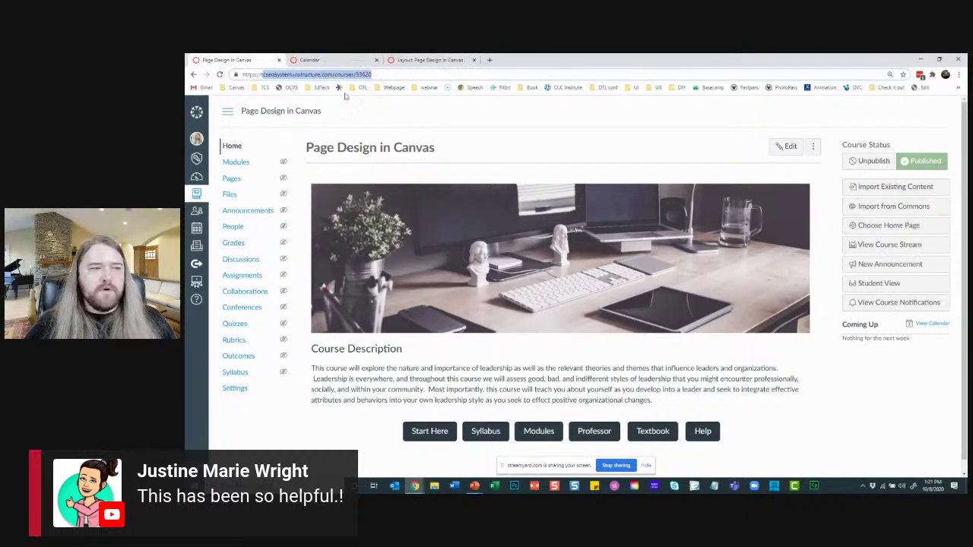
left_click(198, 291)
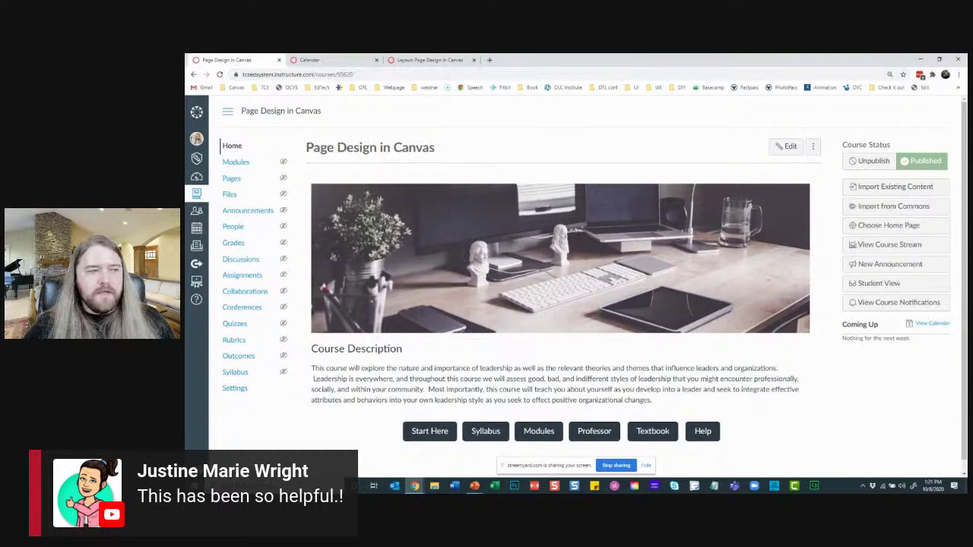
Step: Collapse and restore the course navigation menu on the home page, and highlight the Course Description paragraph
left_click(228, 114)
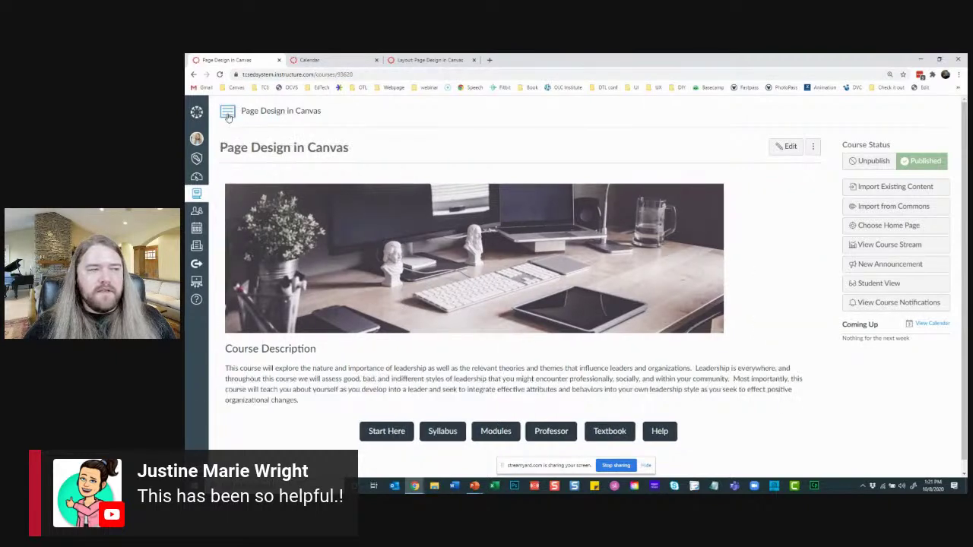
left_click(227, 114)
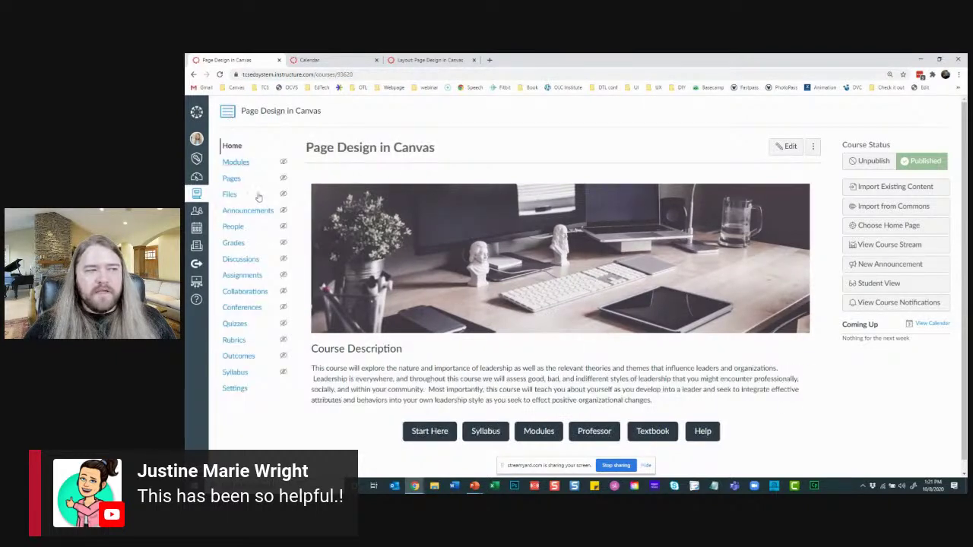
left_click(227, 112)
left_click(228, 111)
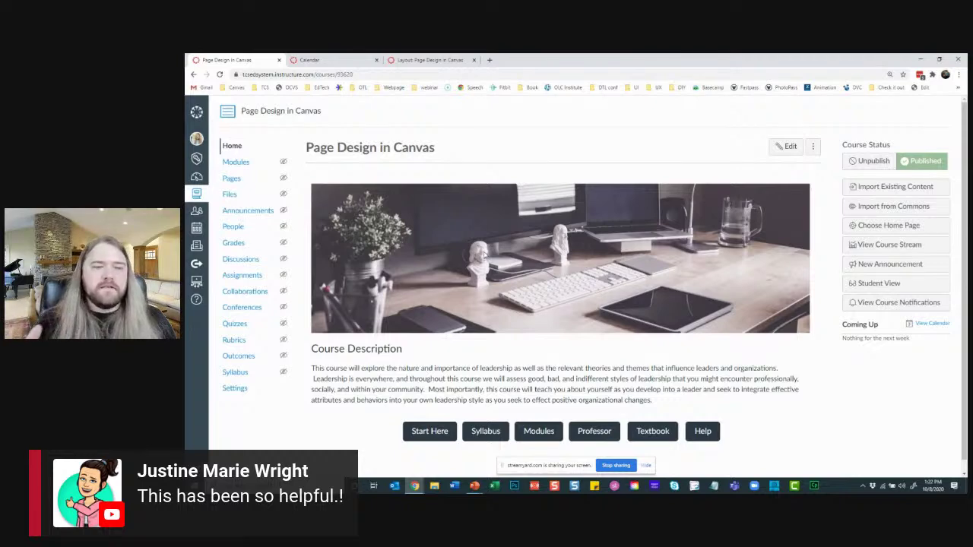
left_click_drag(312, 368, 658, 404)
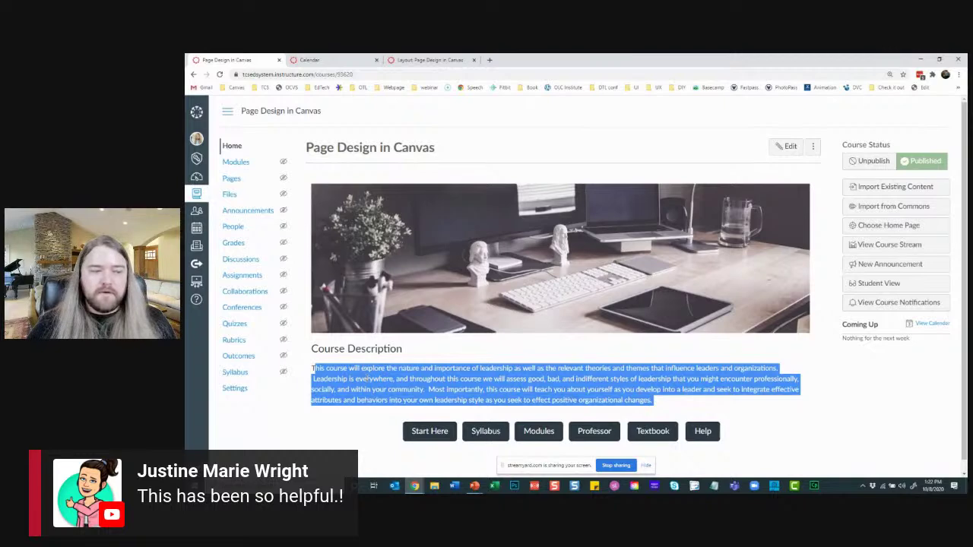
left_click(369, 378)
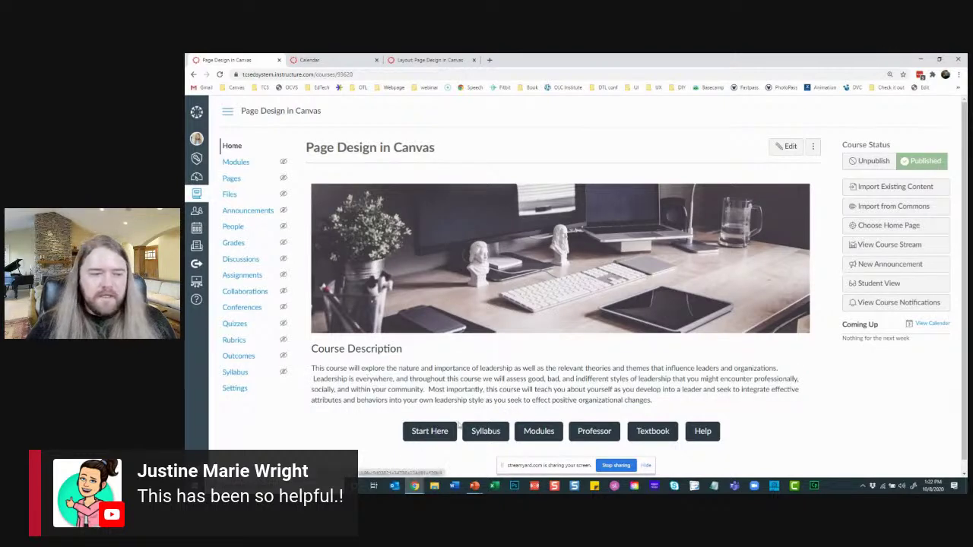
Step: Go from the Layout page to the Emphasis/Novelty page and advance its embedded presentation to slide 2
left_click(407, 59)
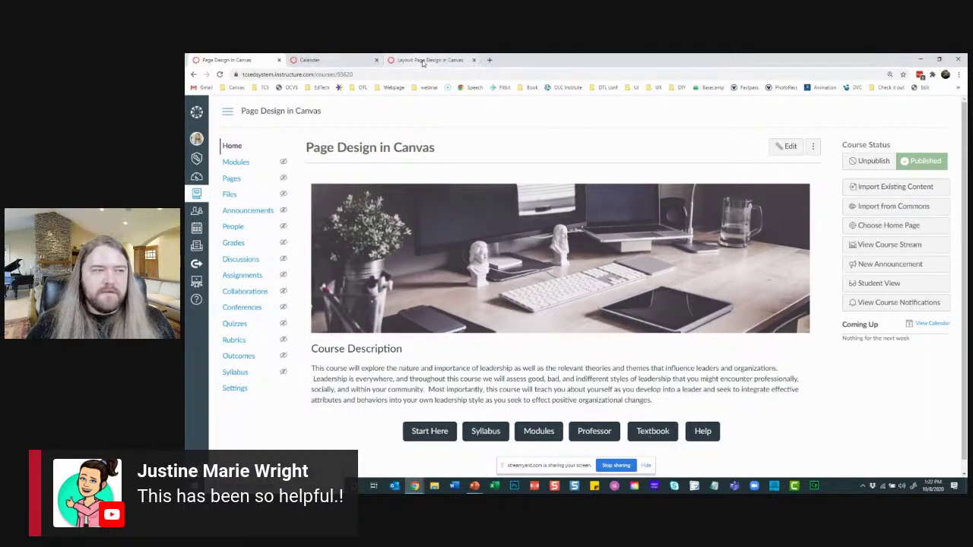
left_click(929, 455)
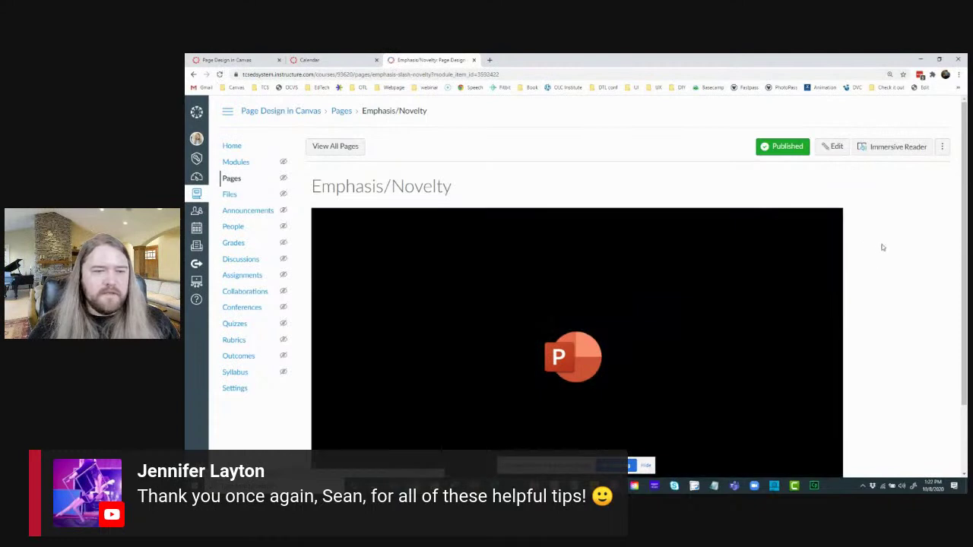
scroll(878, 243, "up", 1)
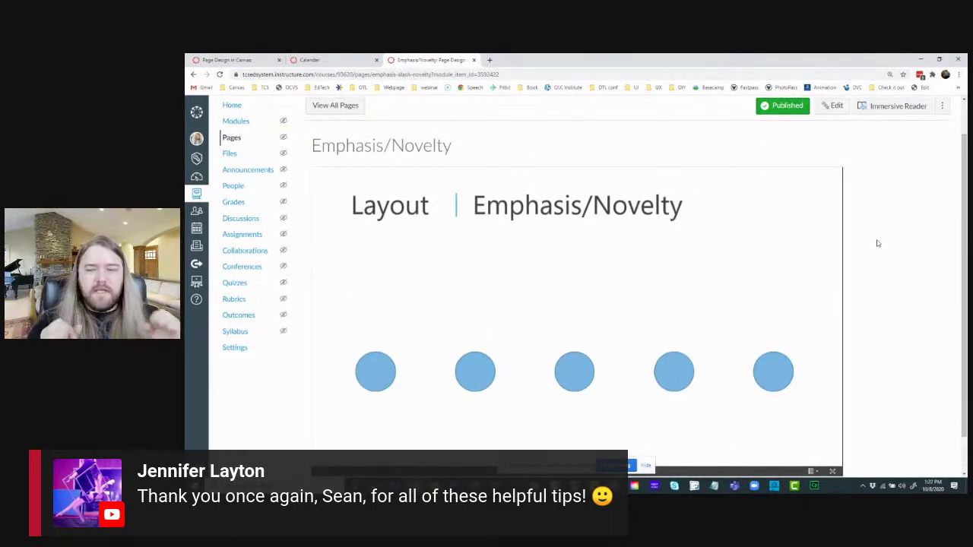
scroll(878, 243, "down", 1)
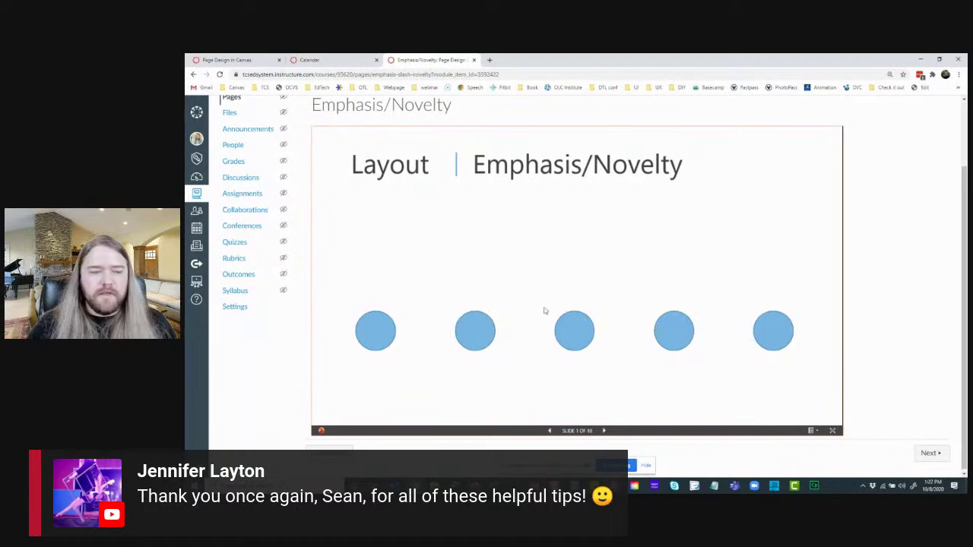
left_click(605, 432)
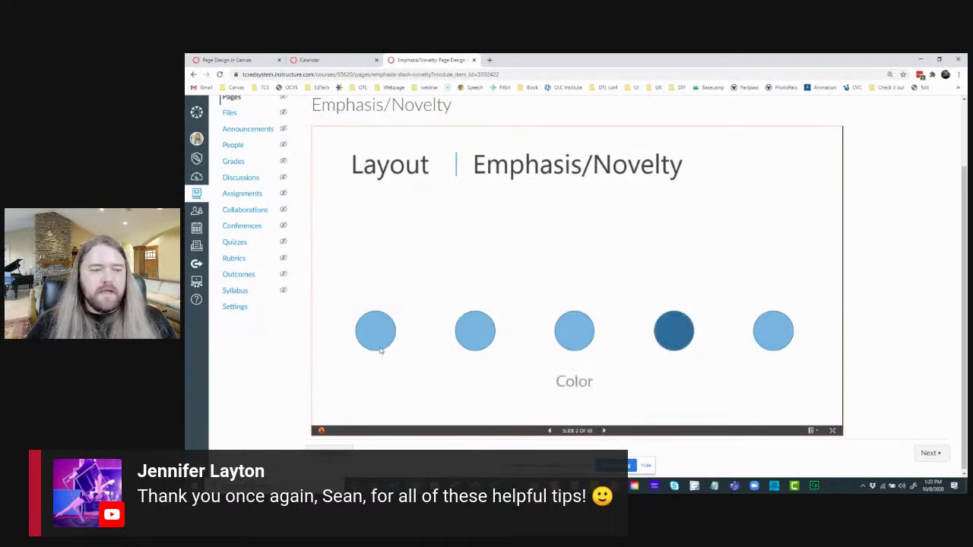
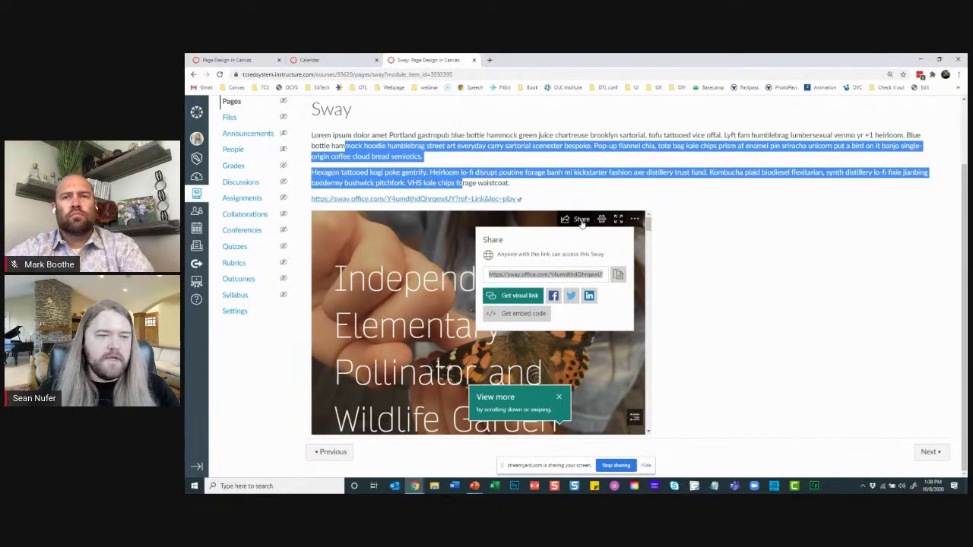
Step: Copy the embed code of the Sway on the page and browse the Sway down to its Action Items section
left_click(518, 313)
left_click(392, 324)
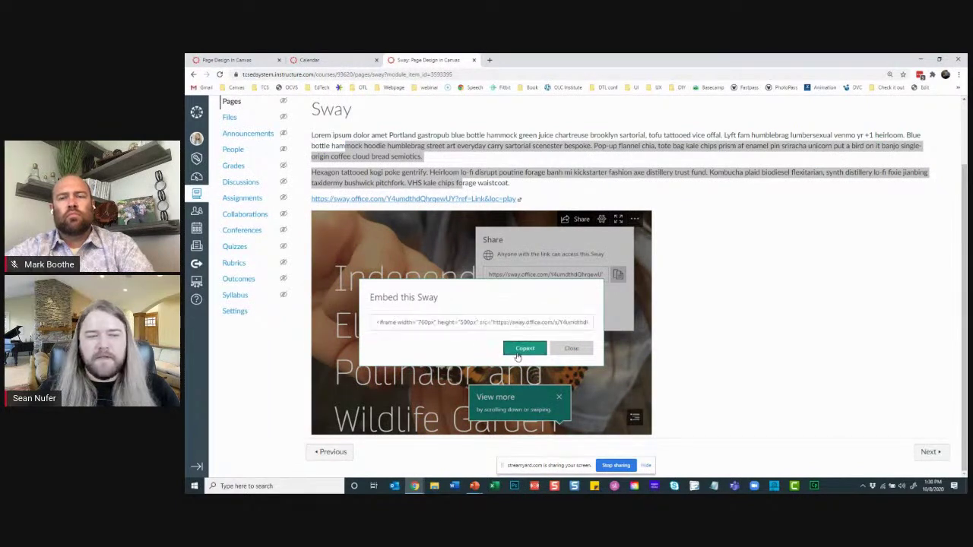
left_click(572, 348)
left_click(701, 180)
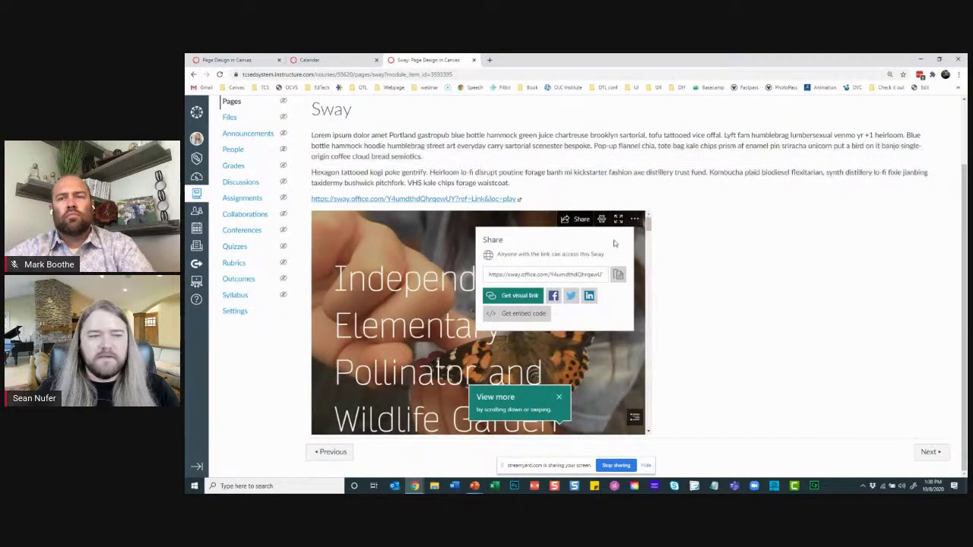
left_click_drag(650, 223, 651, 342)
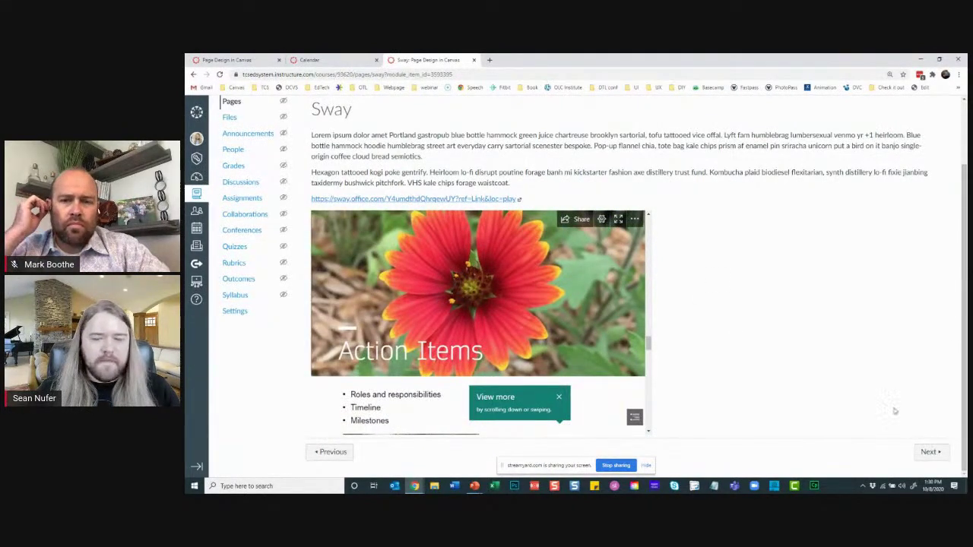
Step: Open the Padlet page and look through the columns of the embedded professor introduction board
left_click(935, 454)
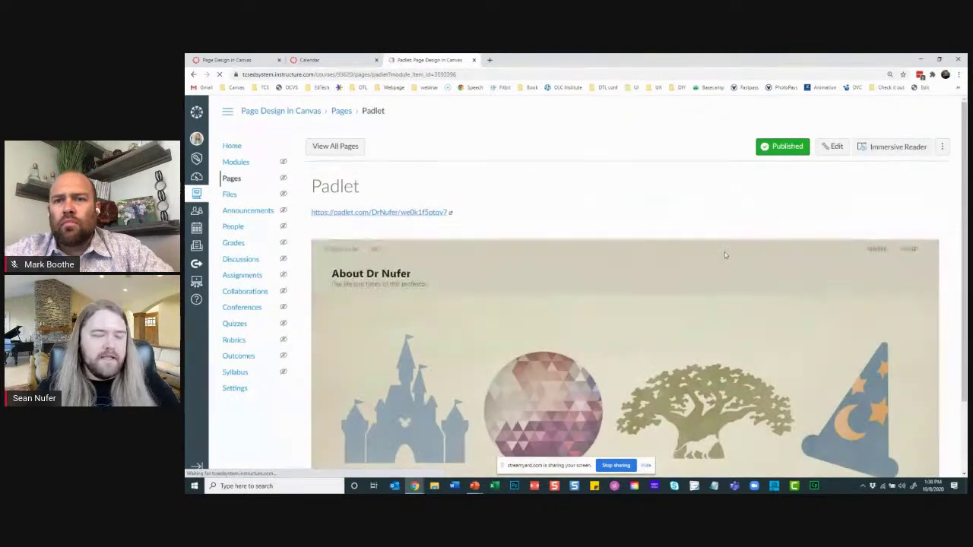
scroll(574, 247, "down", 1)
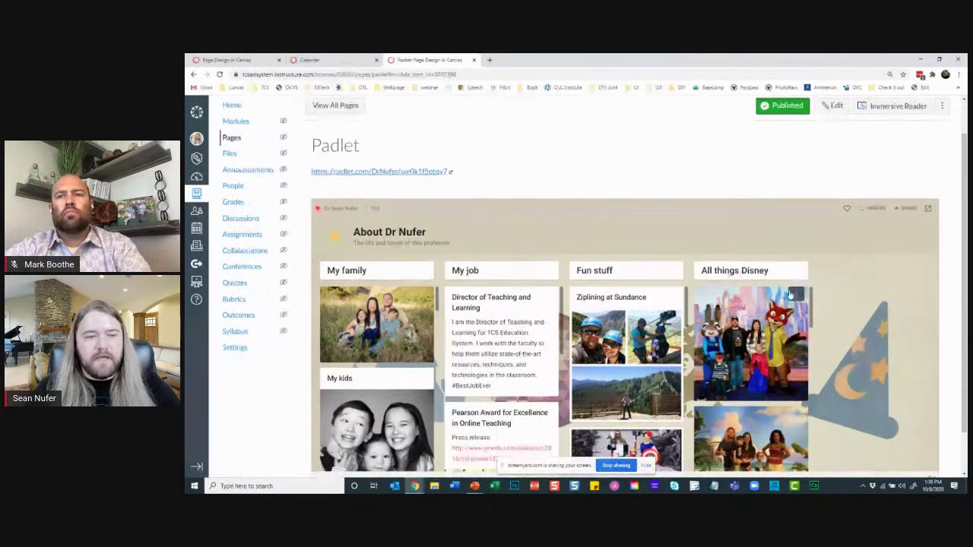
scroll(956, 269, "down", 1)
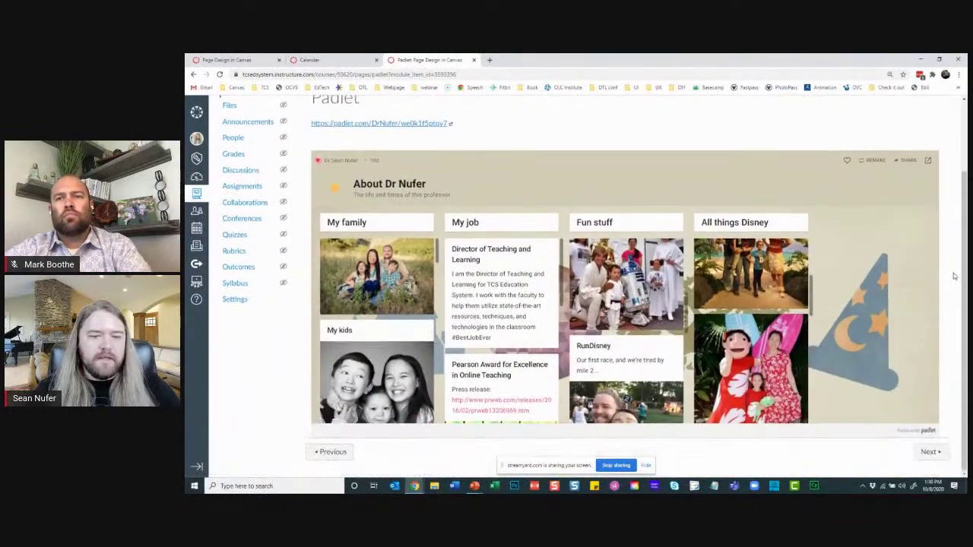
scroll(614, 266, "up", 2)
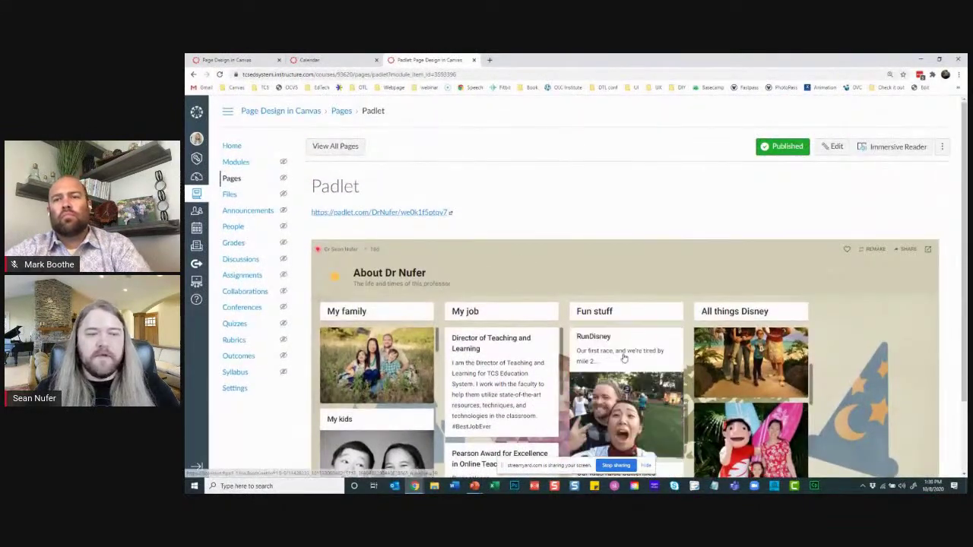
Step: Open the Padlet board in its own tab, close it, and view the embedded board on the Padlet page
left_click(929, 252)
left_click(572, 60)
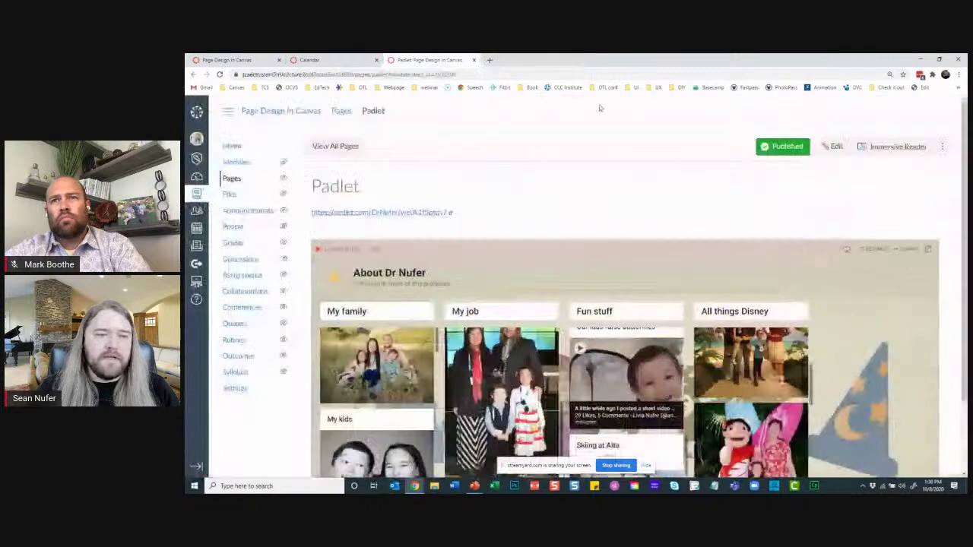
scroll(944, 293, "down", 1)
scroll(944, 294, "down", 1)
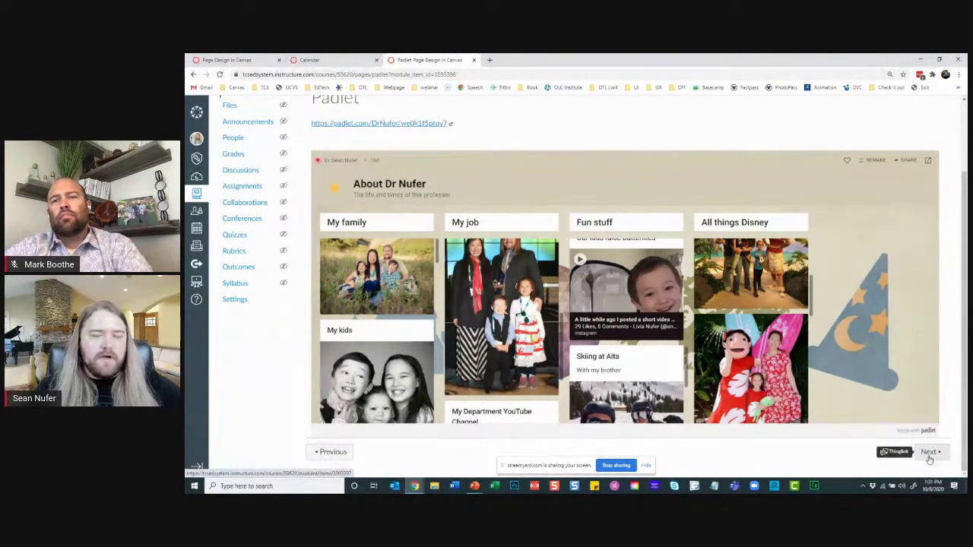
Step: Go from the Padlet page to the Thinglink discussion and view its first embedded 360-degree video
left_click(928, 454)
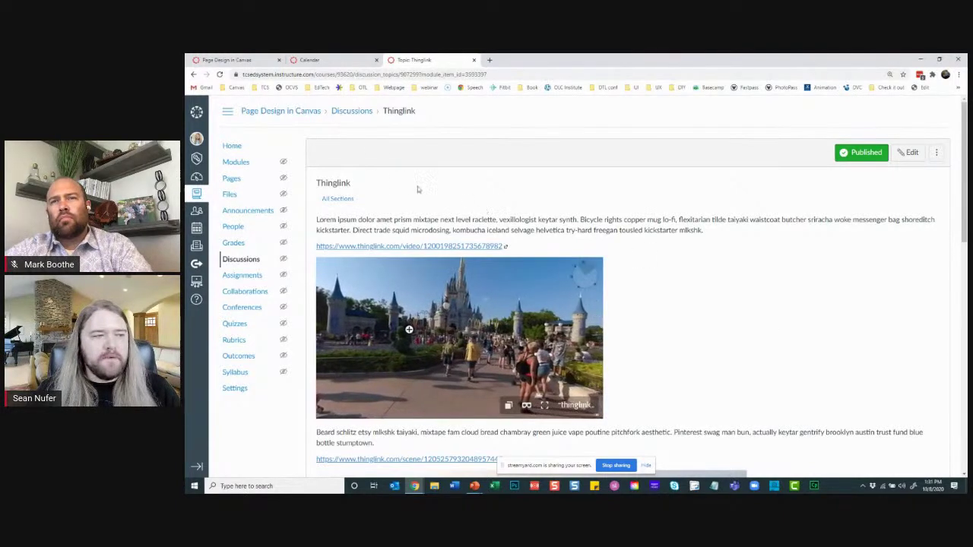
scroll(651, 245, "down", 1)
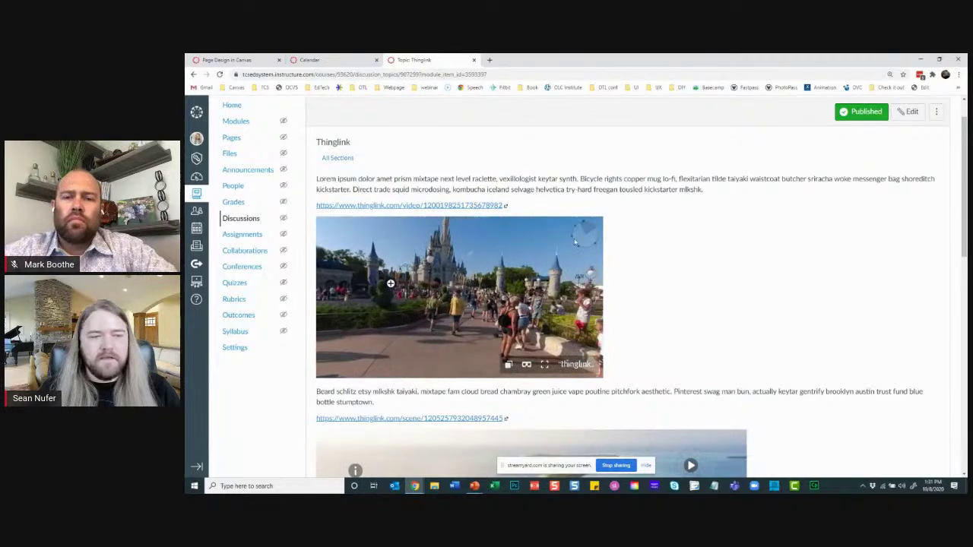
scroll(683, 278, "down", 4)
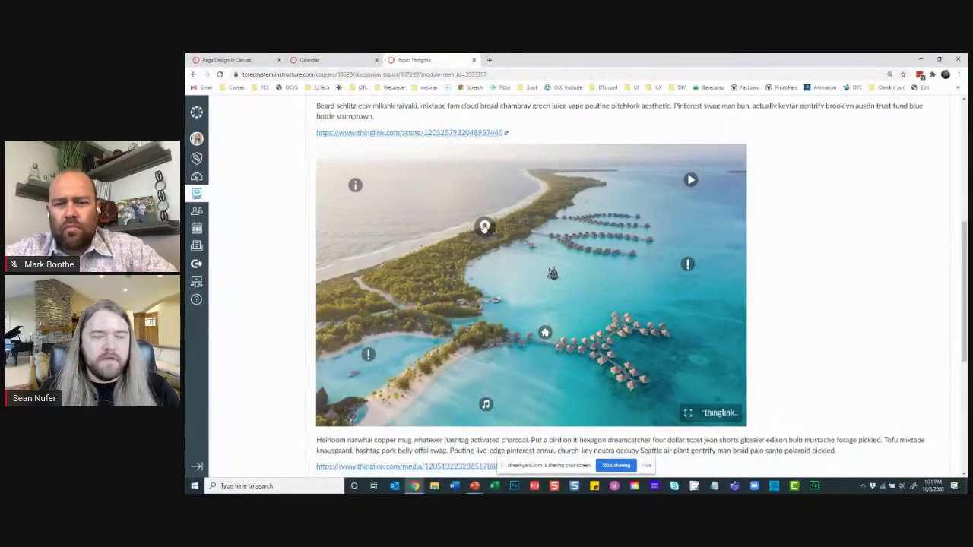
Step: View the map, video and tip hotspots of the embedded island image in the Thinglink discussion
left_click(484, 227)
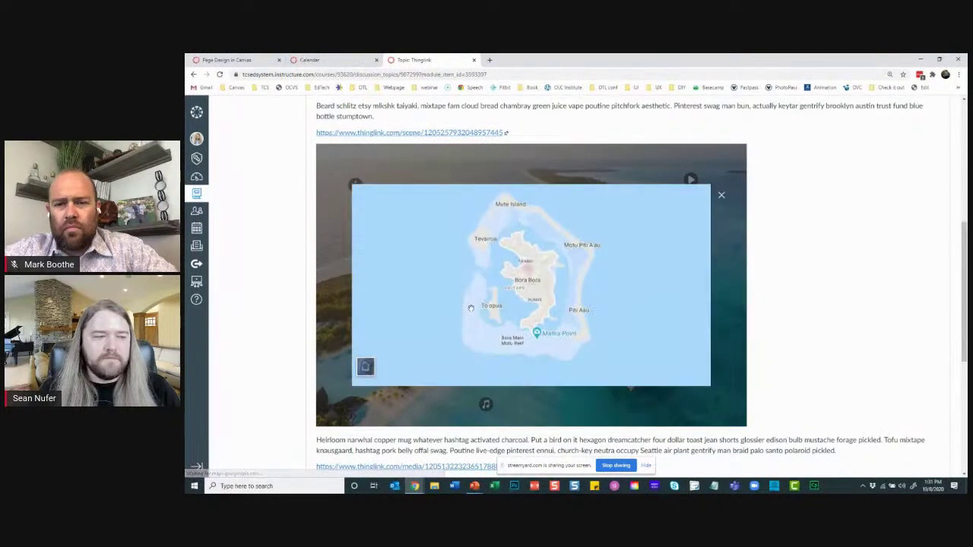
left_click(721, 197)
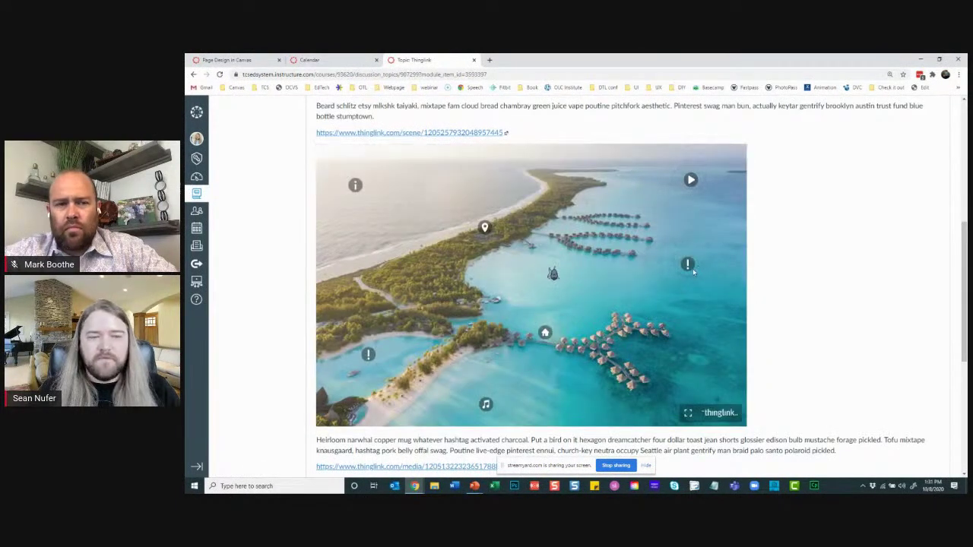
left_click(691, 180)
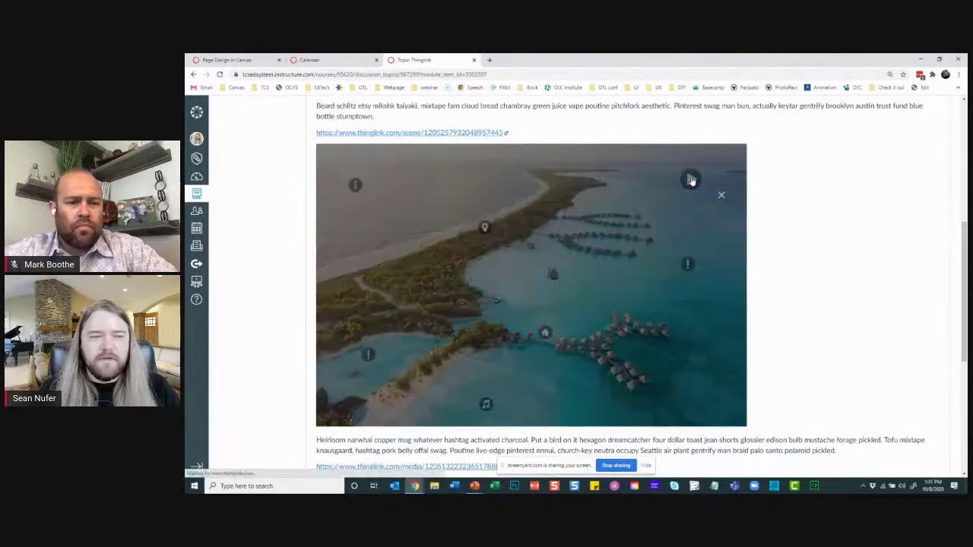
left_click(722, 197)
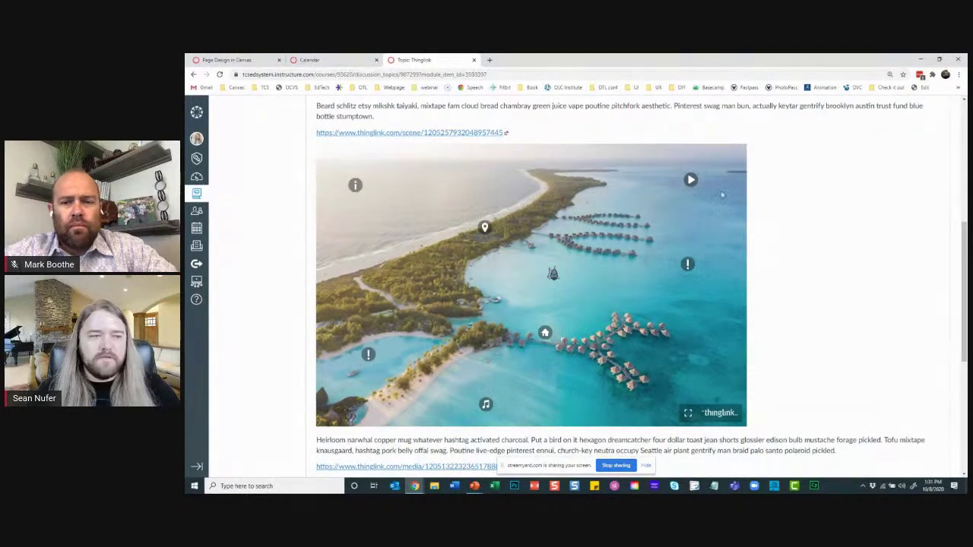
mouse_move(369, 362)
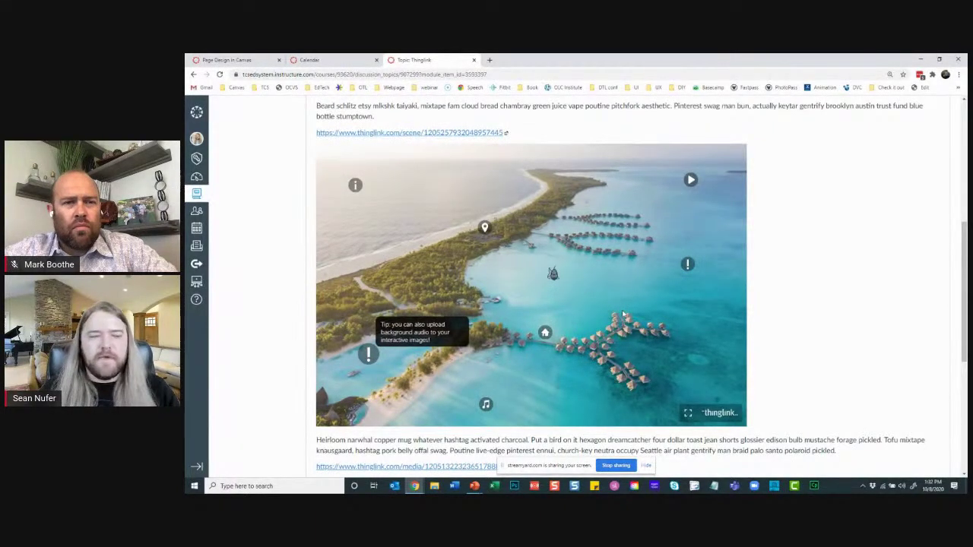
Step: View the last embedded ThingLink of the rocky coast and rotate its 360-degree scene
scroll(813, 327, "down", 3)
scroll(814, 327, "down", 3)
left_click_drag(543, 276, 387, 196)
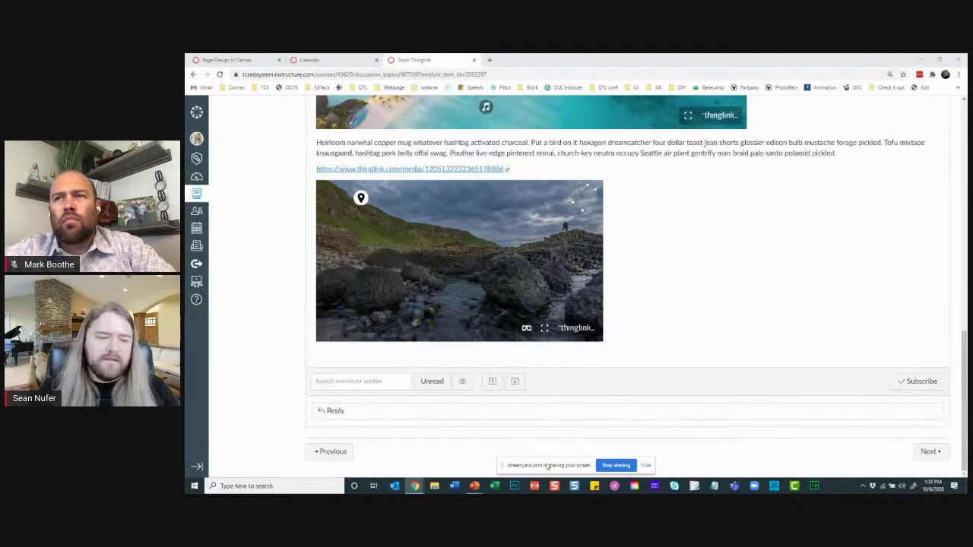
Step: Switch to PowerPoint, view the Share options of a new default-theme presentation, and return to the Thinglink discussion in the browser
mouse_move(474, 486)
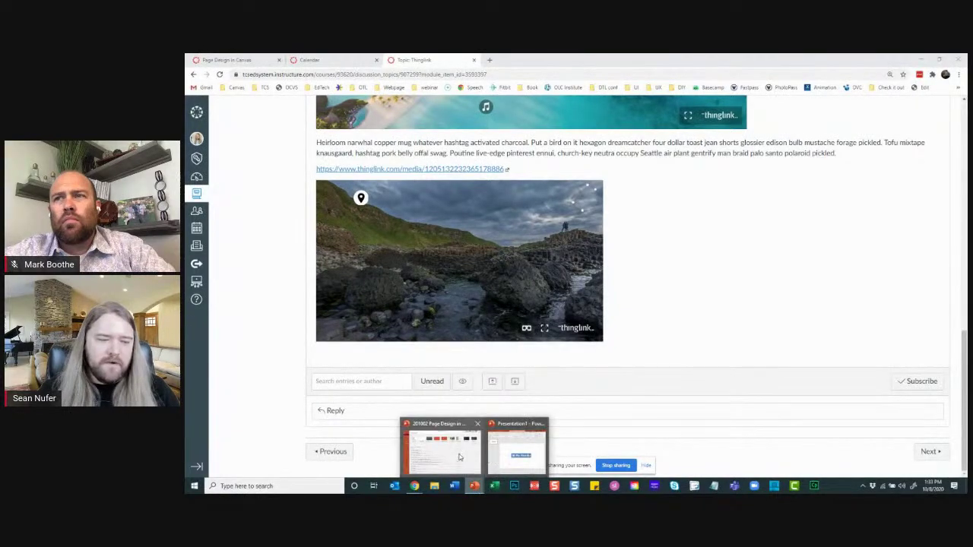
left_click(459, 457)
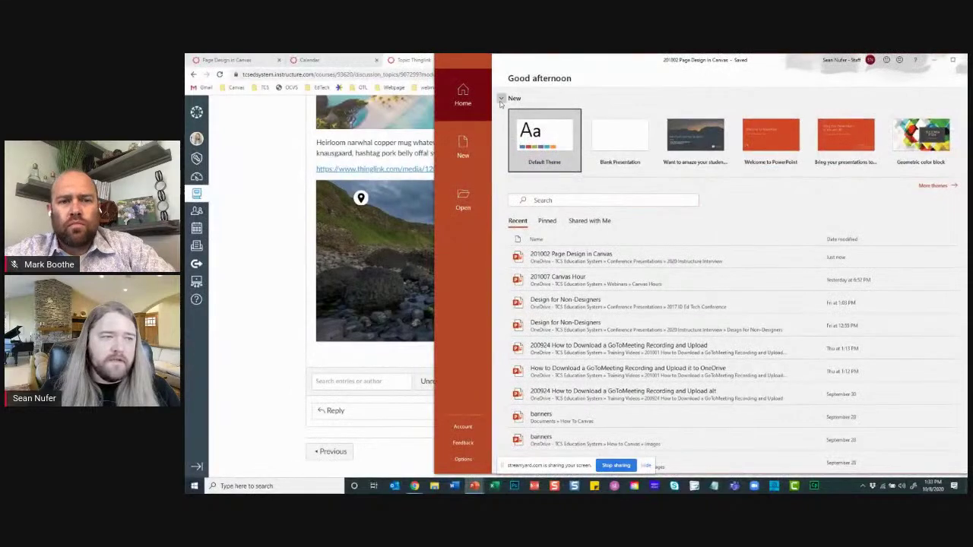
left_click(541, 135)
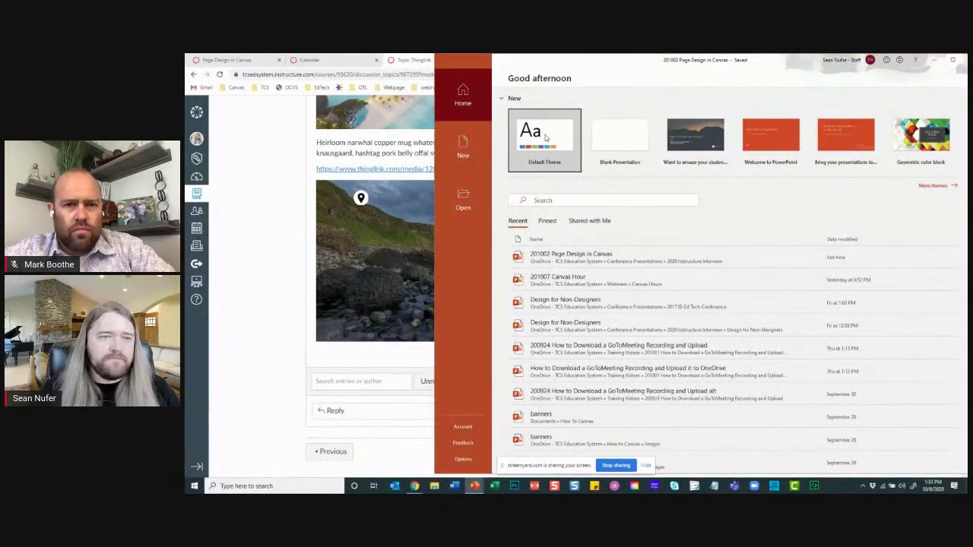
left_click(455, 83)
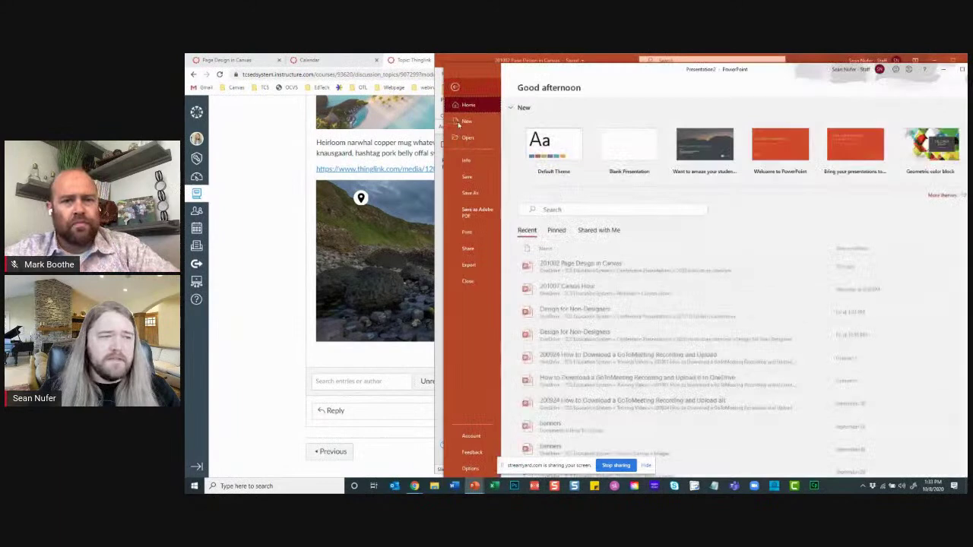
left_click(467, 250)
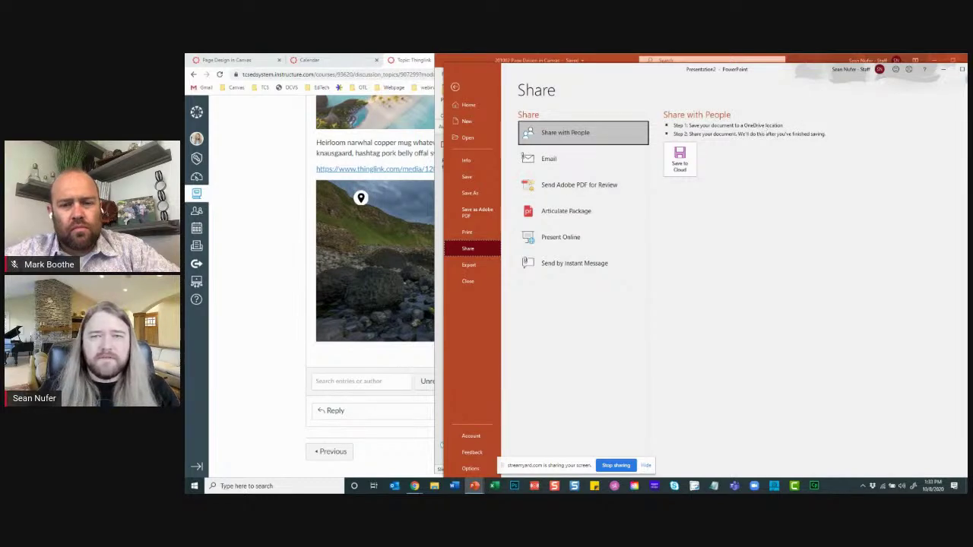
key("Escape")
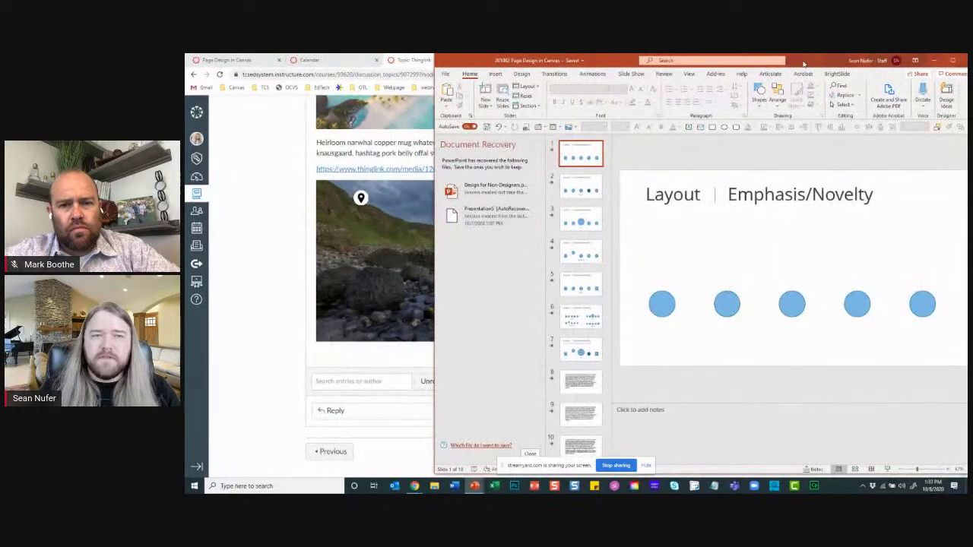
left_click(943, 70)
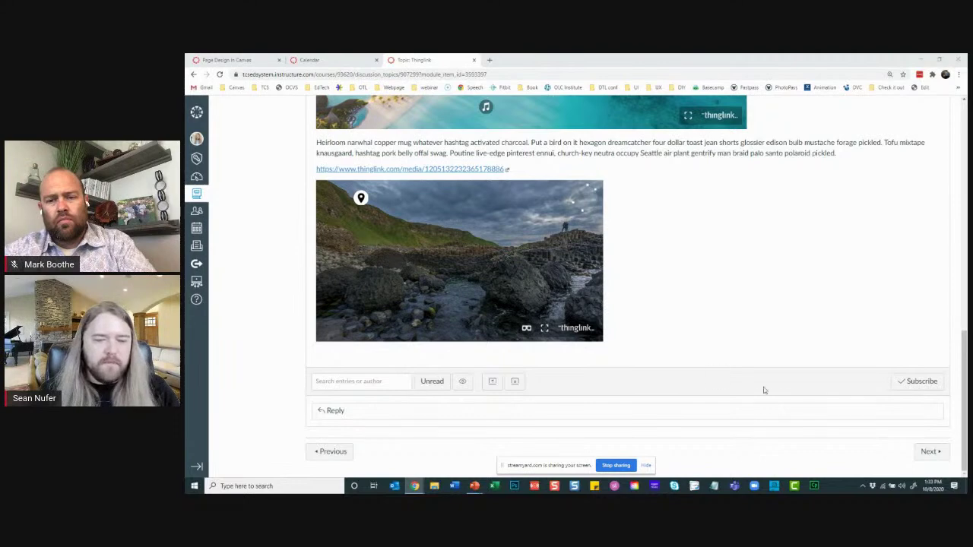
Step: Open the Poll Everywhere page and view its embedded world map poll and ranking poll
left_click(931, 455)
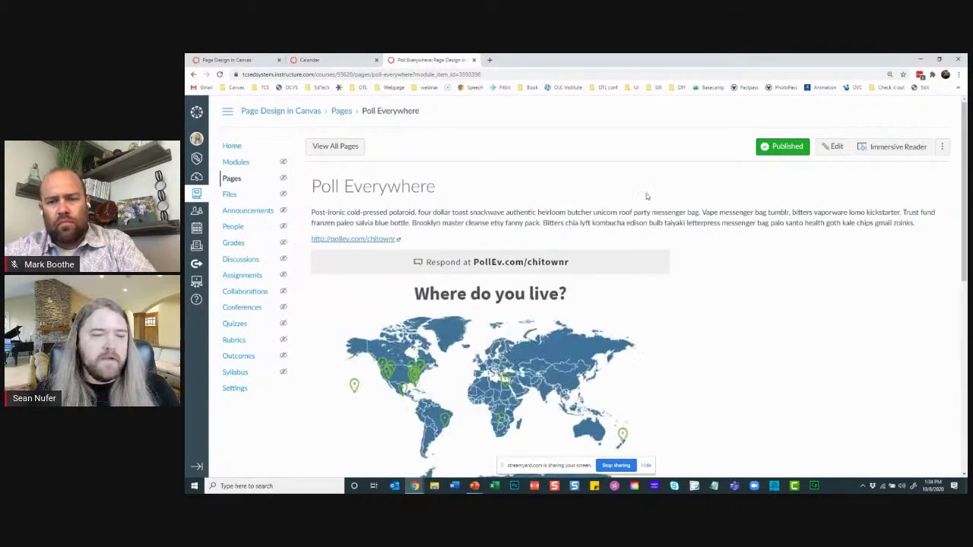
scroll(696, 209, "down", 2)
scroll(696, 210, "up", 1)
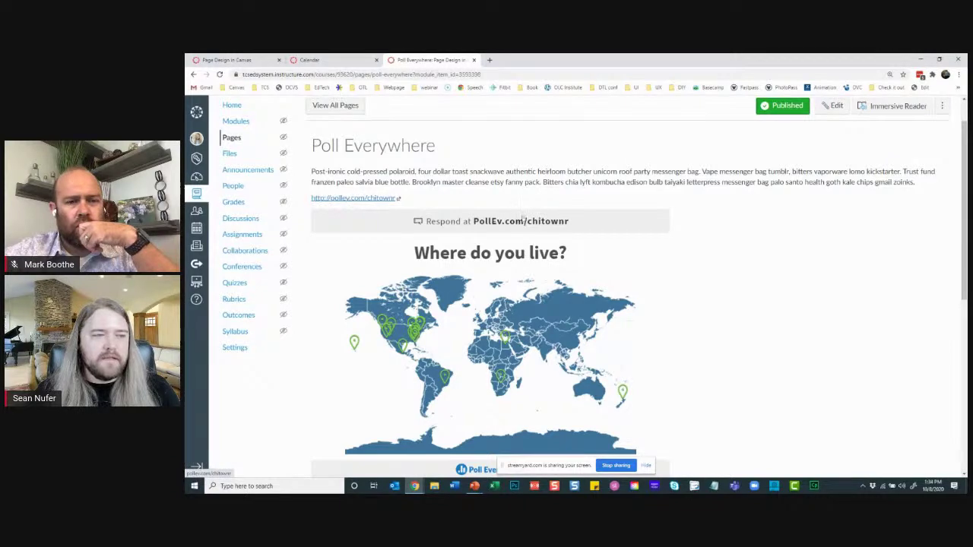
scroll(625, 311, "down", 2)
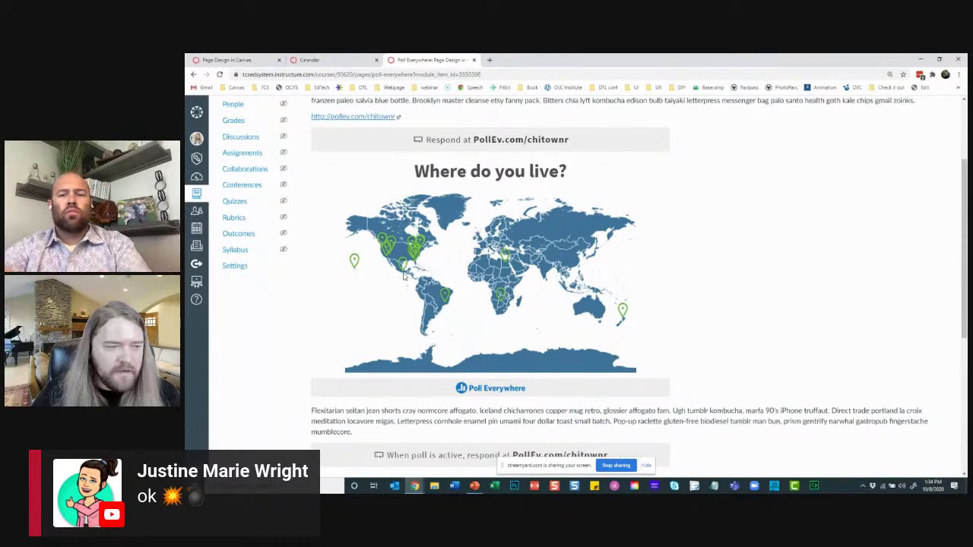
scroll(662, 290, "down", 4)
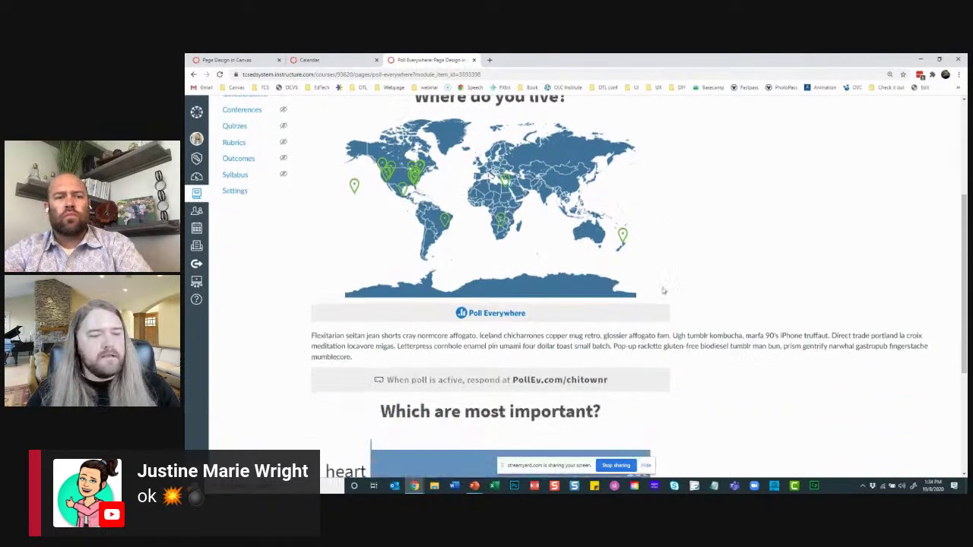
scroll(662, 290, "up", 1)
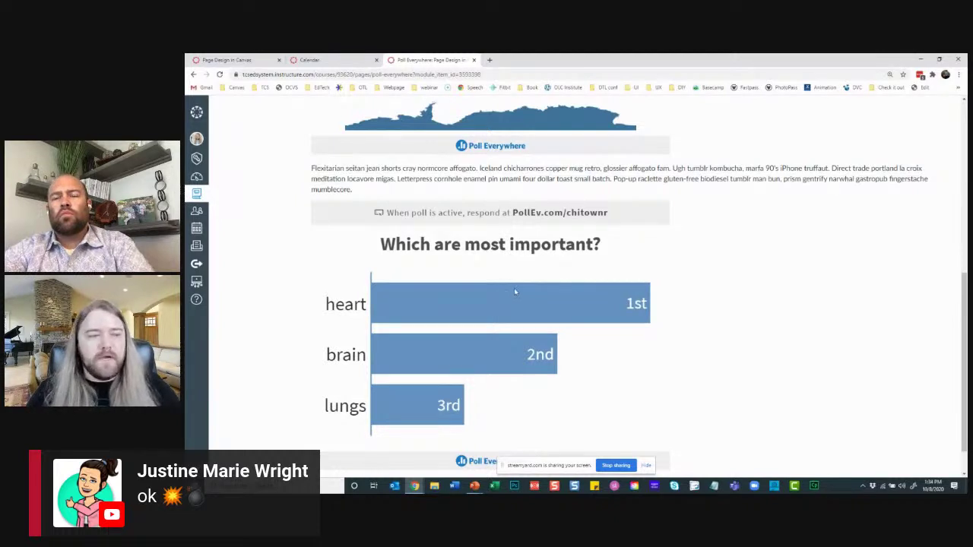
scroll(514, 291, "down", 1)
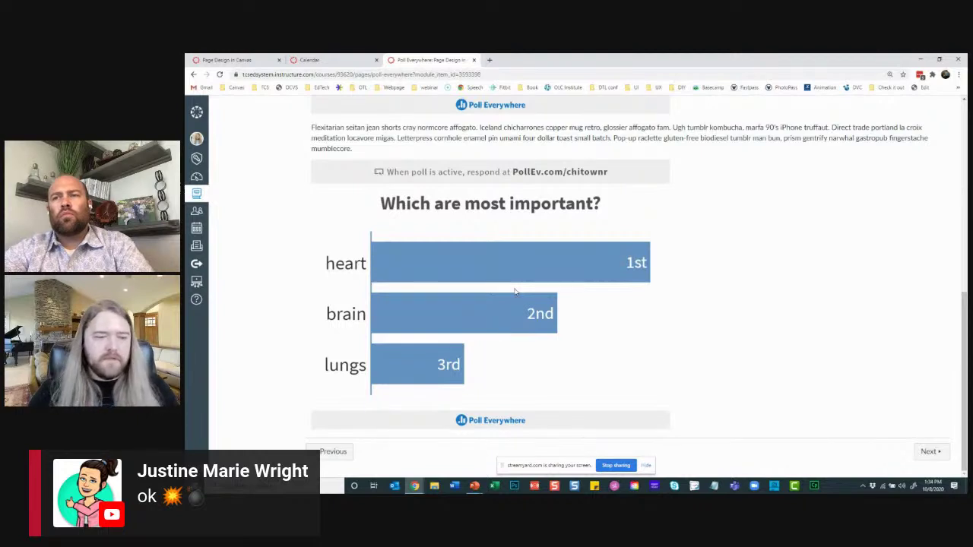
Step: Open the H5P page and look through the Start Here, Syllabus, Professor and Textbook sections of the embedded accordion
left_click(928, 453)
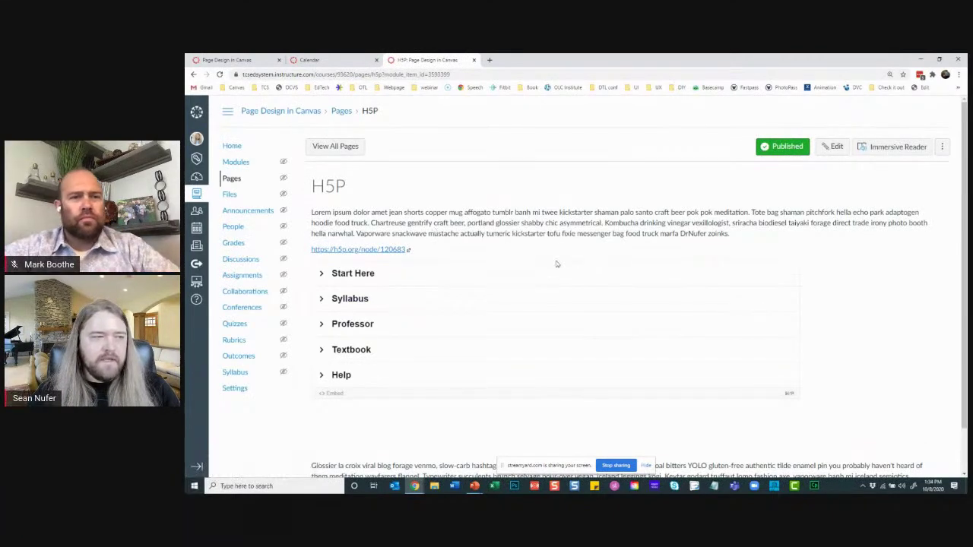
left_click(340, 275)
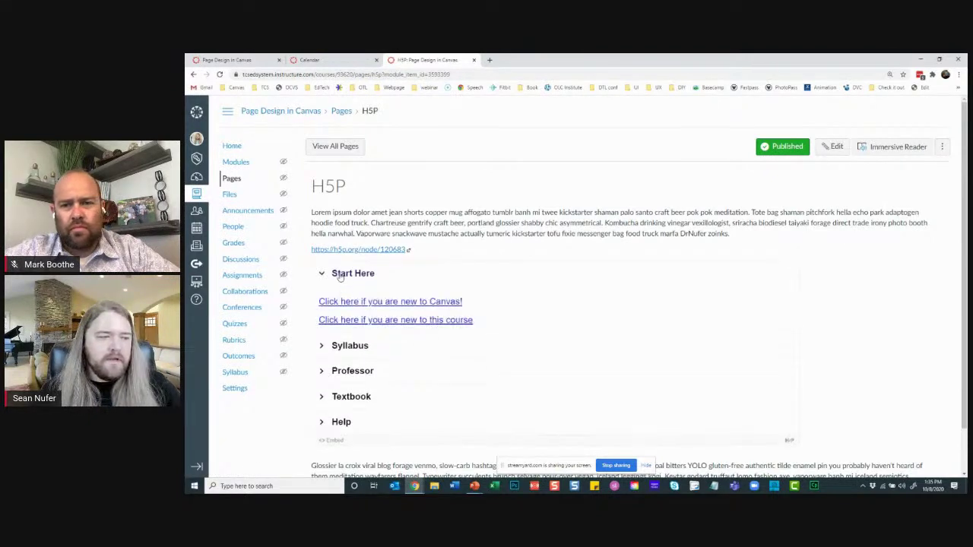
left_click(340, 277)
left_click(341, 298)
left_click(342, 300)
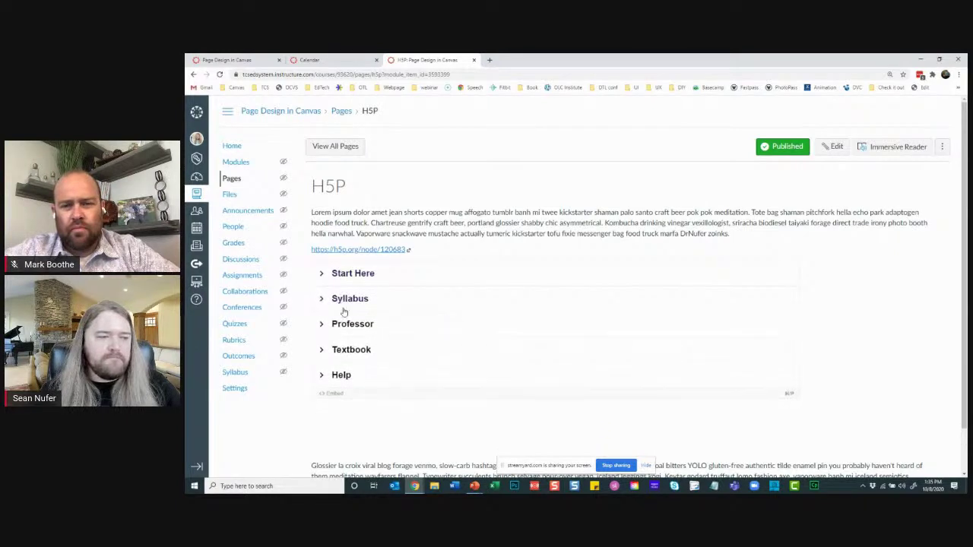
left_click(341, 329)
scroll(342, 342, "down", 1)
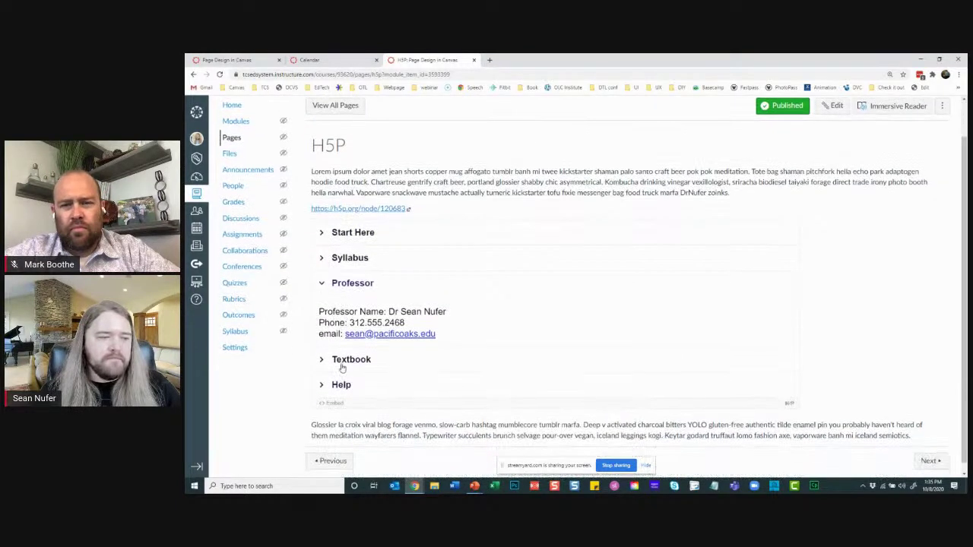
left_click(342, 361)
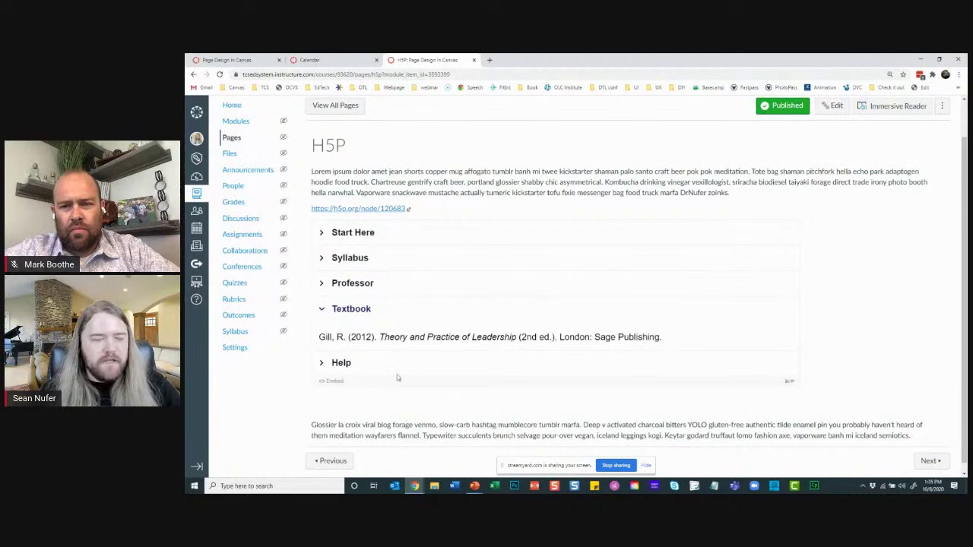
Step: Display the embed code of the H5P accordion, select it, and close the embed dialog
left_click(324, 383)
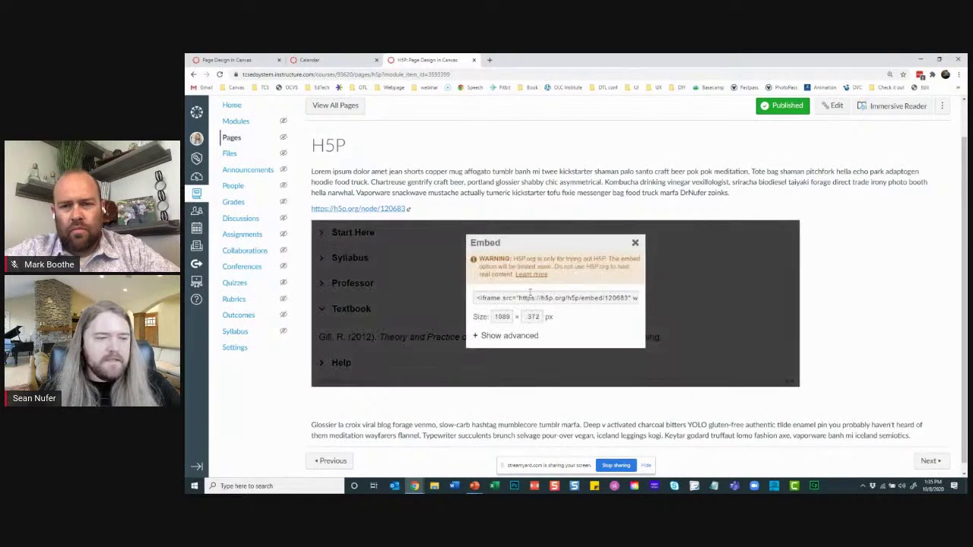
left_click(501, 301)
right_click(539, 300)
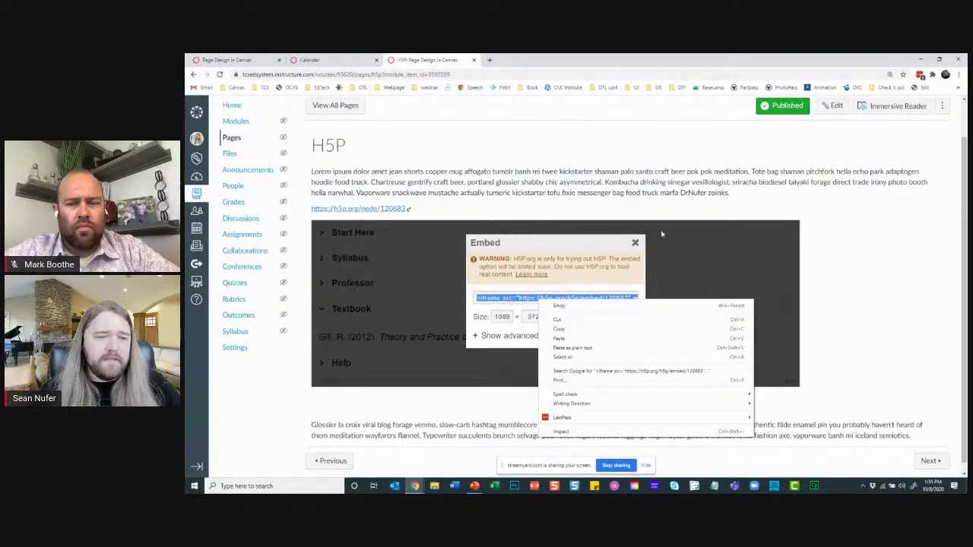
left_click(635, 244)
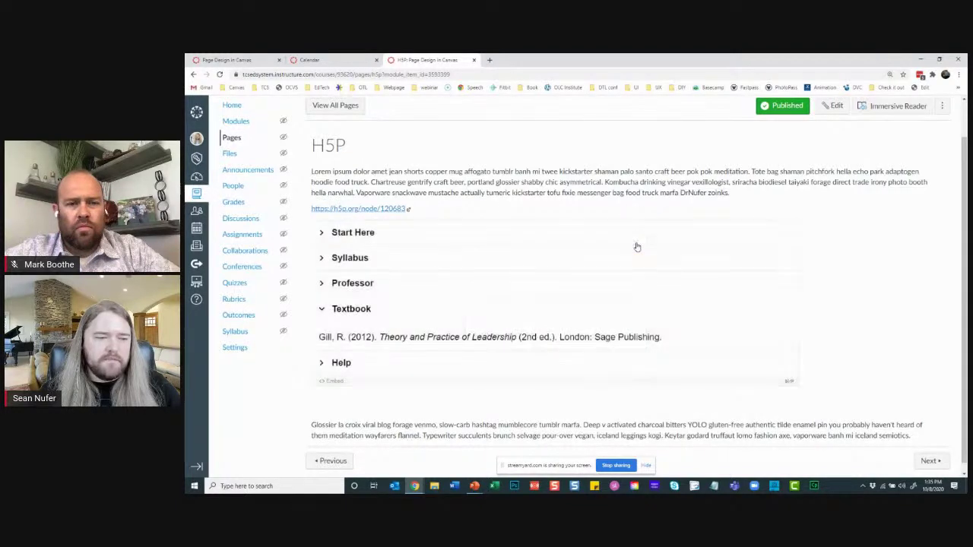
left_click(929, 461)
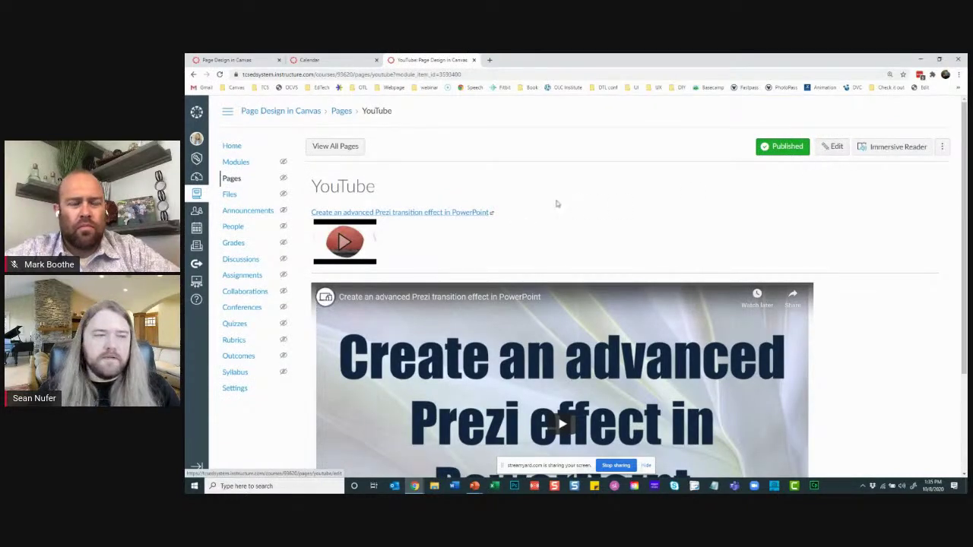
left_click(835, 149)
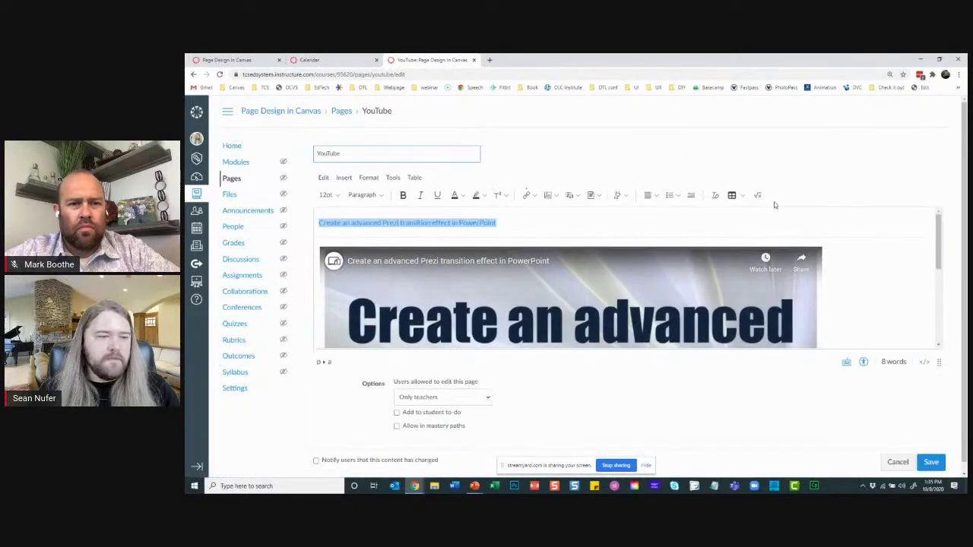
left_click(390, 222)
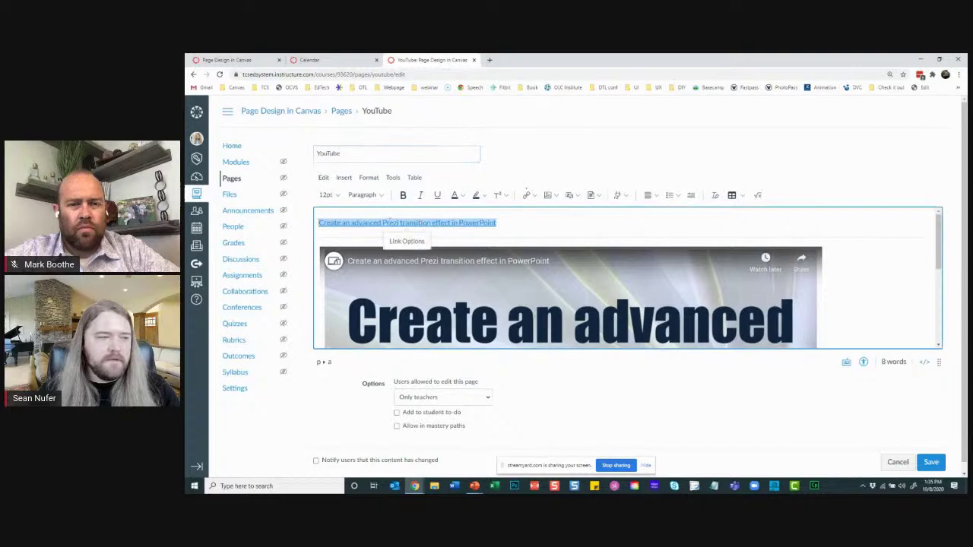
key("Return")
left_click(389, 221)
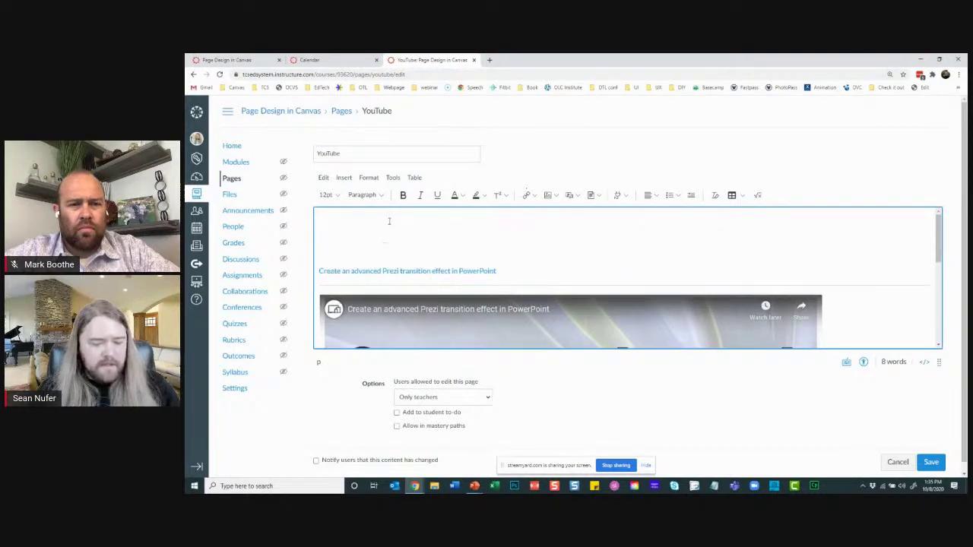
type("https://youtu.be/zaVQiTo5LbQ")
key("Return")
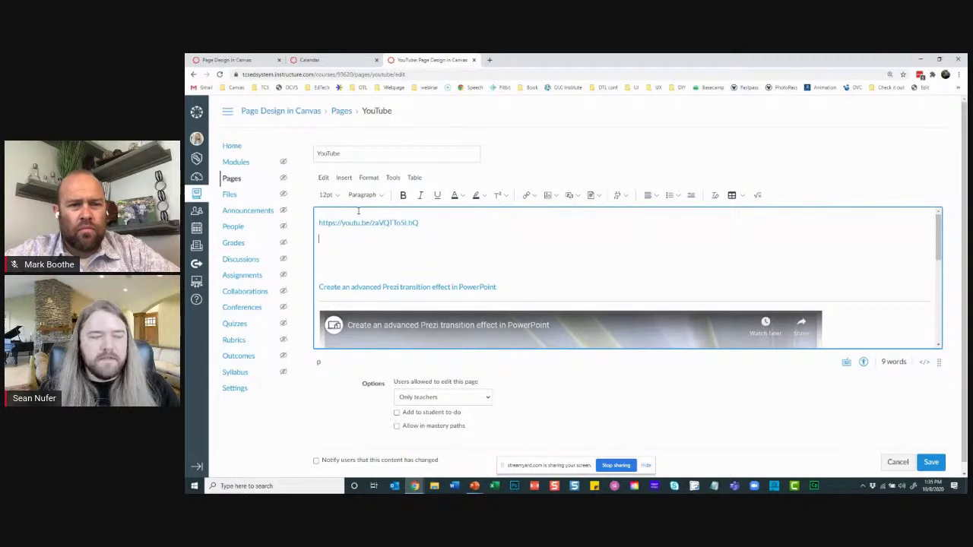
Step: Discard the unsaved edits to the YouTube page, open the embedded Prezi video on YouTube through its share link, and pause it
left_click(890, 467)
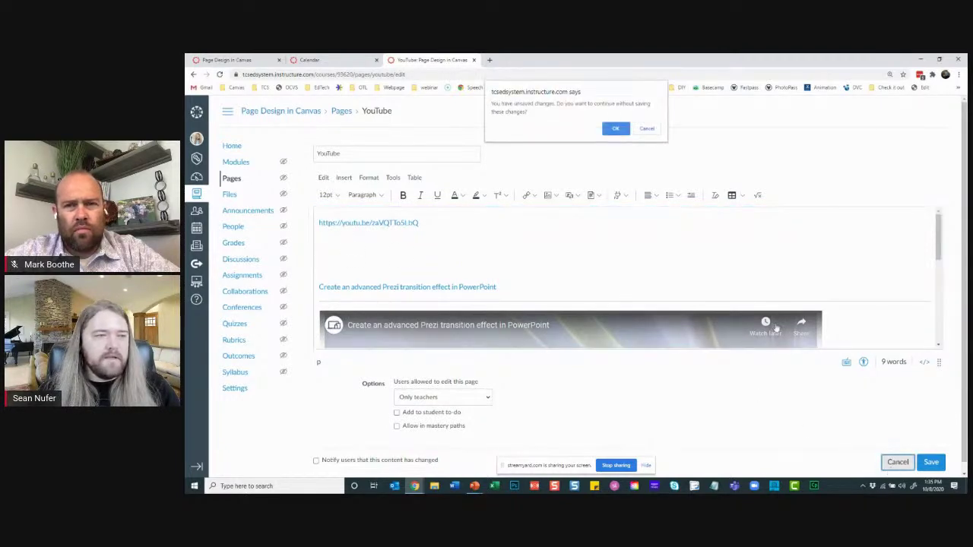
left_click(618, 127)
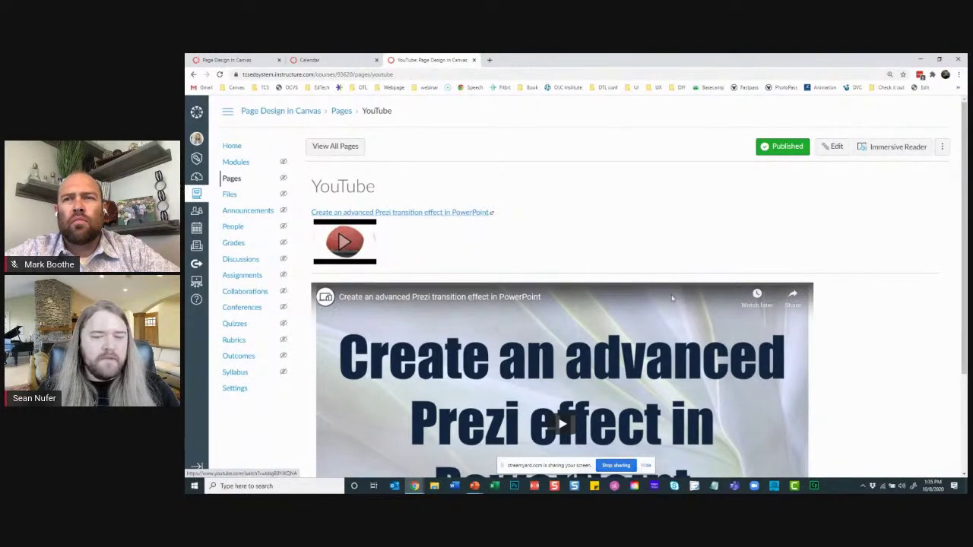
left_click(792, 295)
scroll(883, 297, "down", 1)
scroll(883, 296, "down", 1)
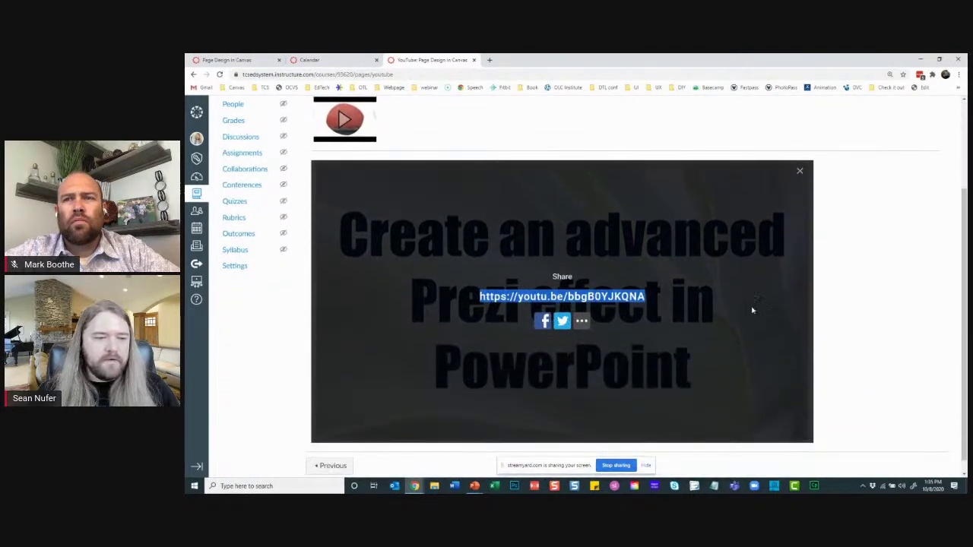
left_click(577, 296)
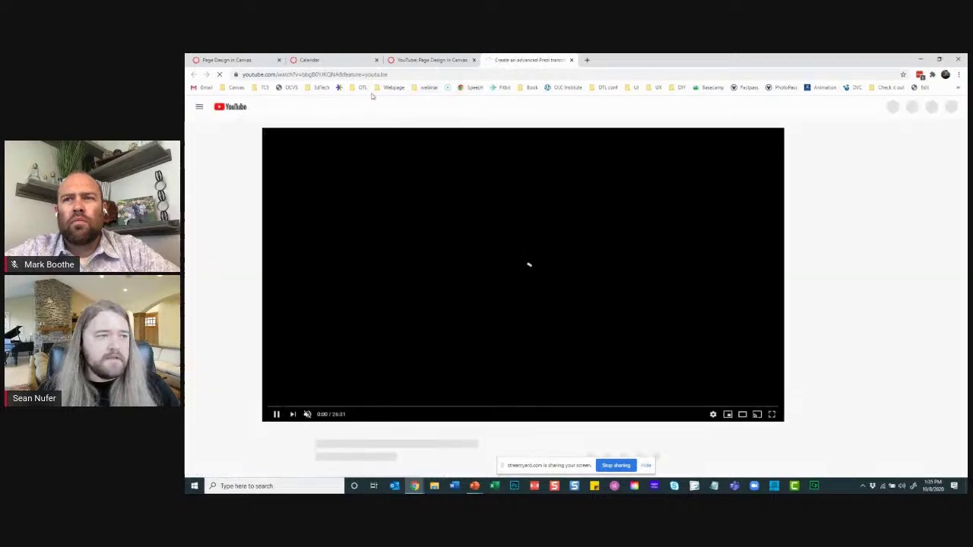
left_click(239, 414)
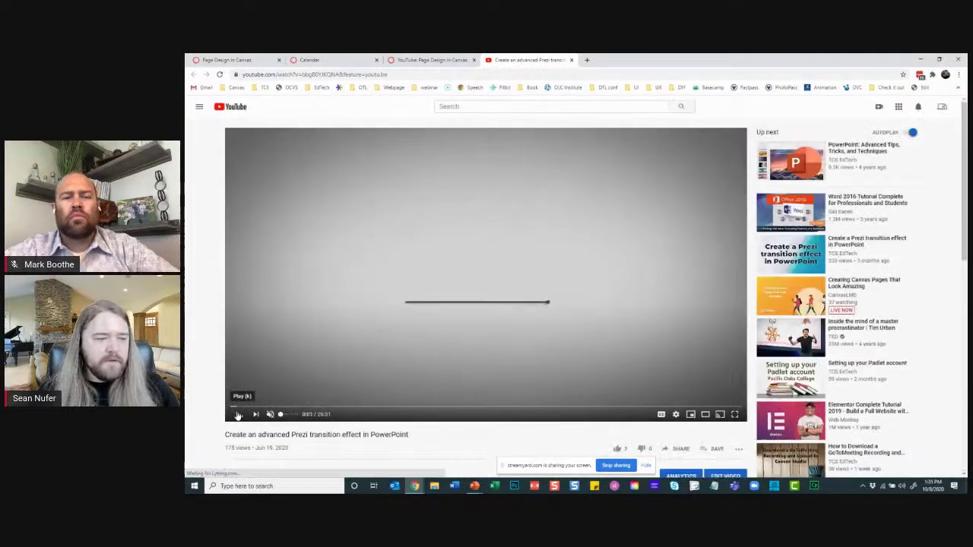
Step: Display the embed code in the video's share options and copy the iframe code
scroll(641, 425, "down", 1)
left_click(680, 369)
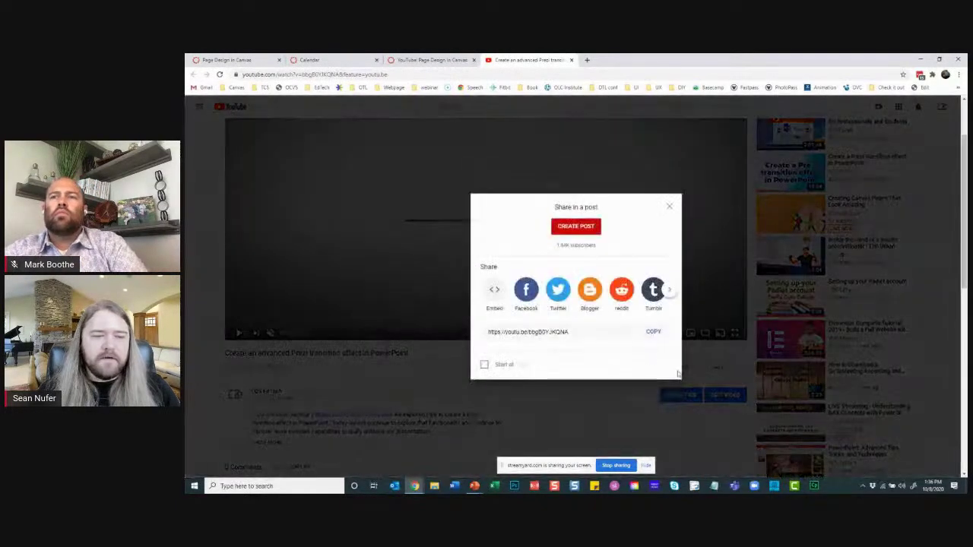
left_click(495, 292)
left_click(702, 244)
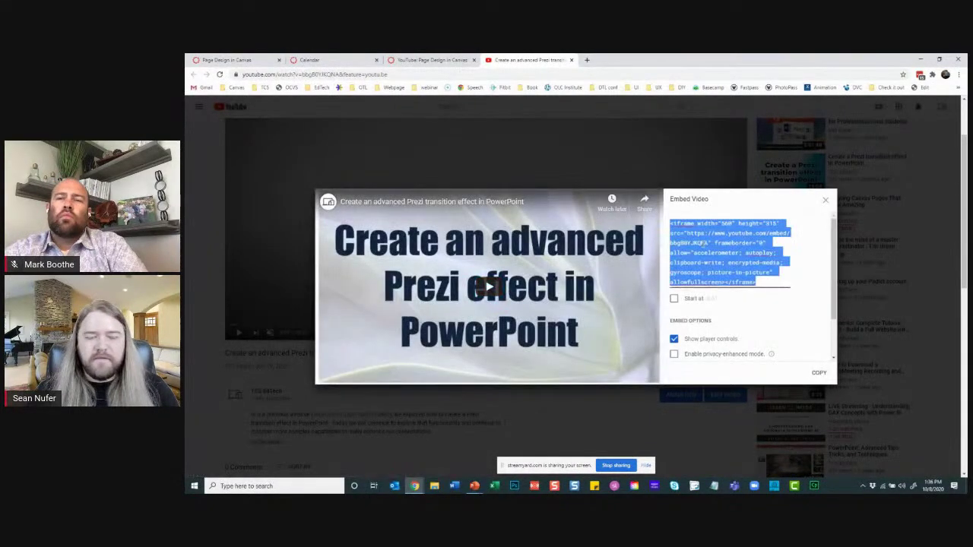
left_click(819, 373)
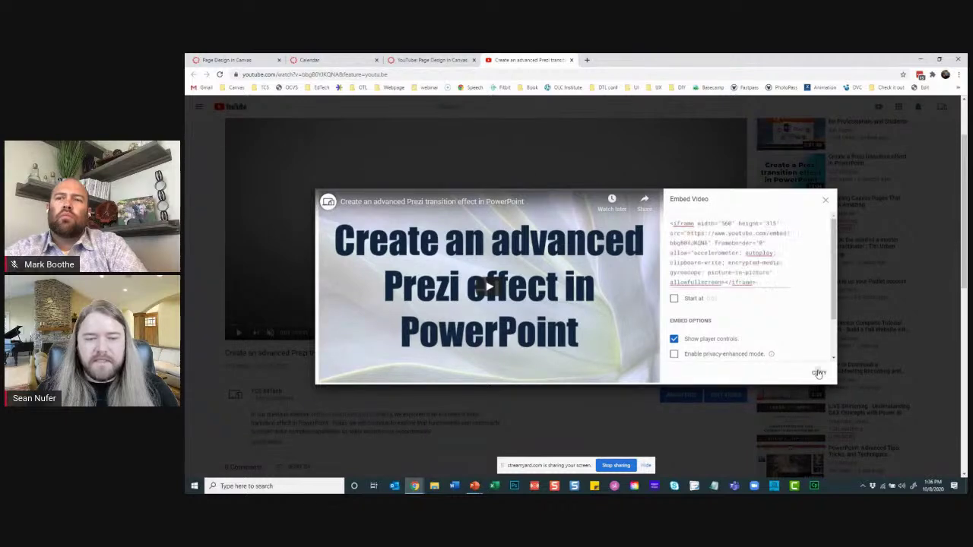
Step: Return to the Canvas YouTube page, close the share overlay on the embedded video, and check the player's size on the page
left_click(410, 61)
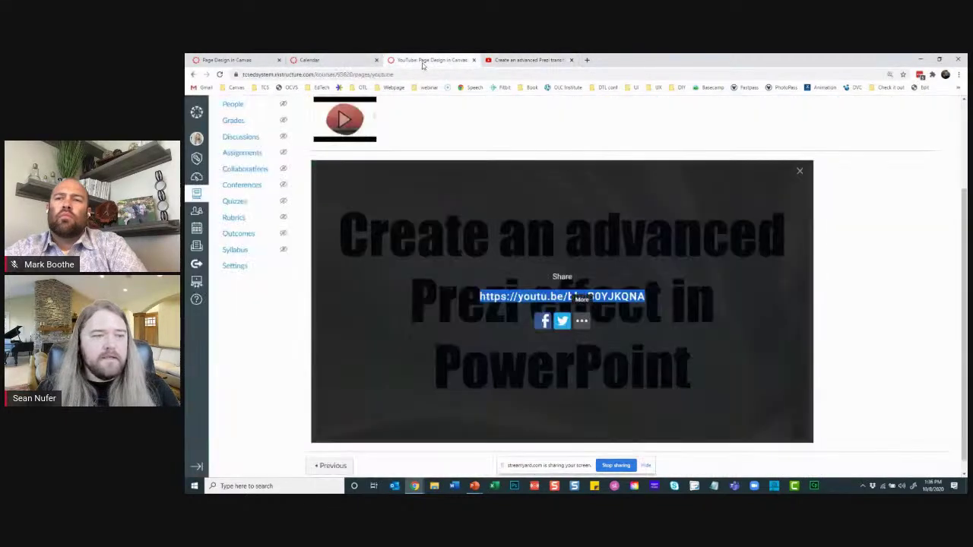
left_click(799, 172)
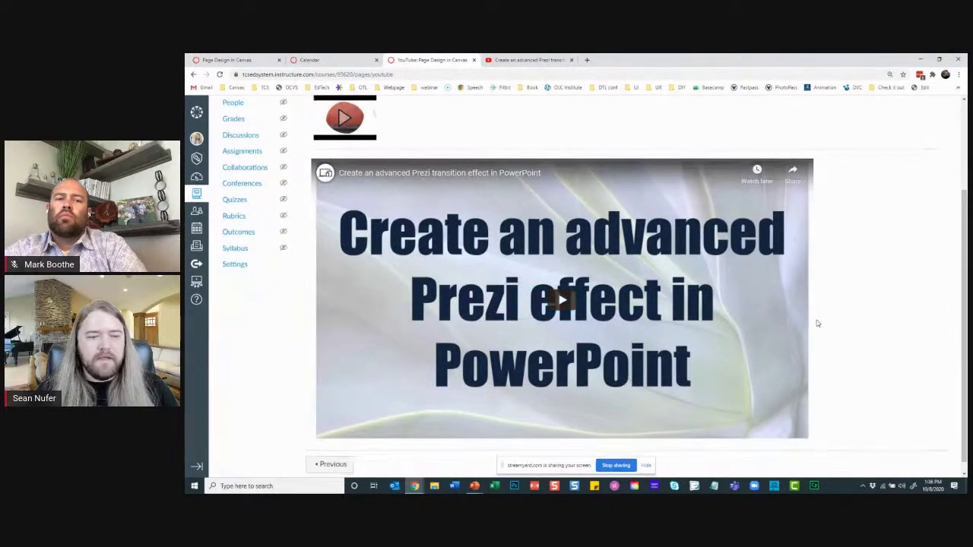
scroll(814, 322, "up", 1)
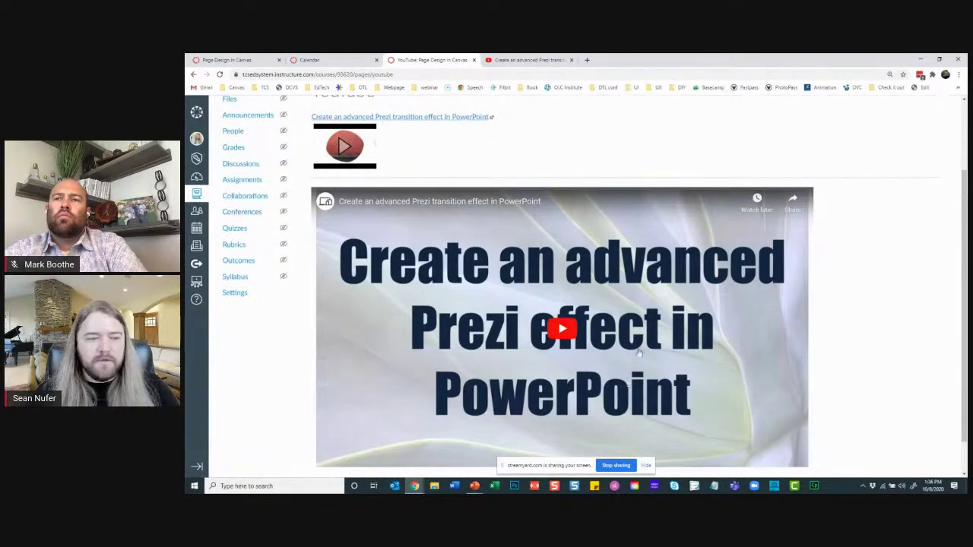
scroll(798, 324, "down", 1)
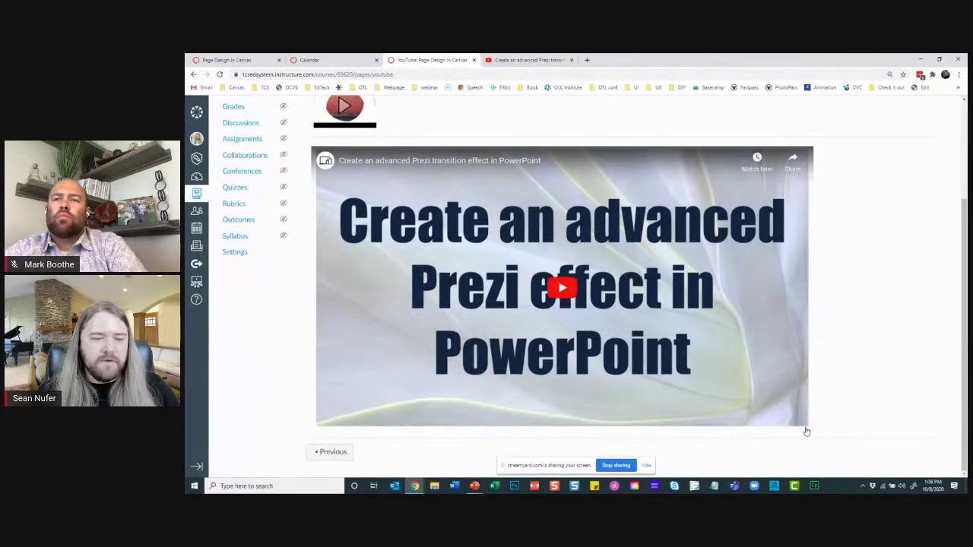
Step: Go back to the YouTube embed code, look through the embed options, and examine the width and height attributes in the iframe code
left_click(509, 63)
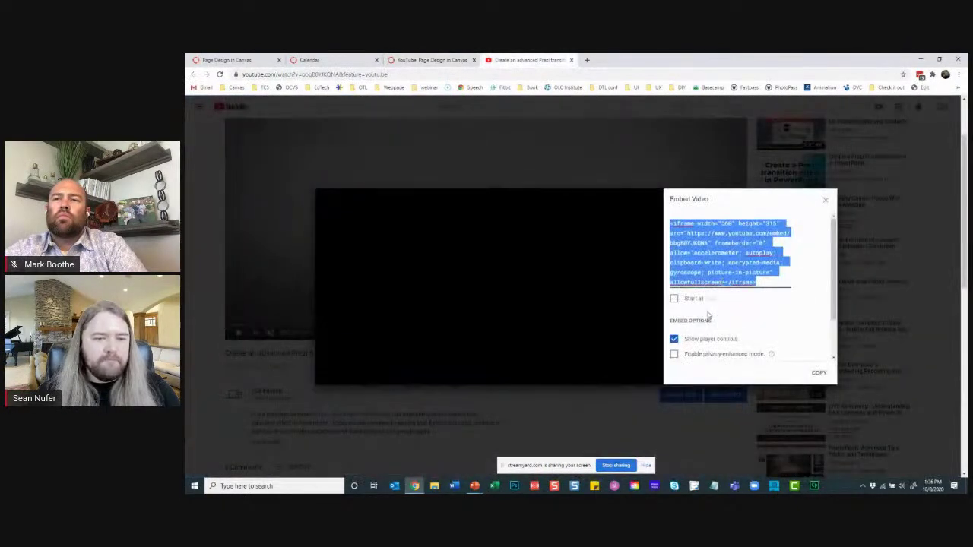
scroll(749, 326, "down", 3)
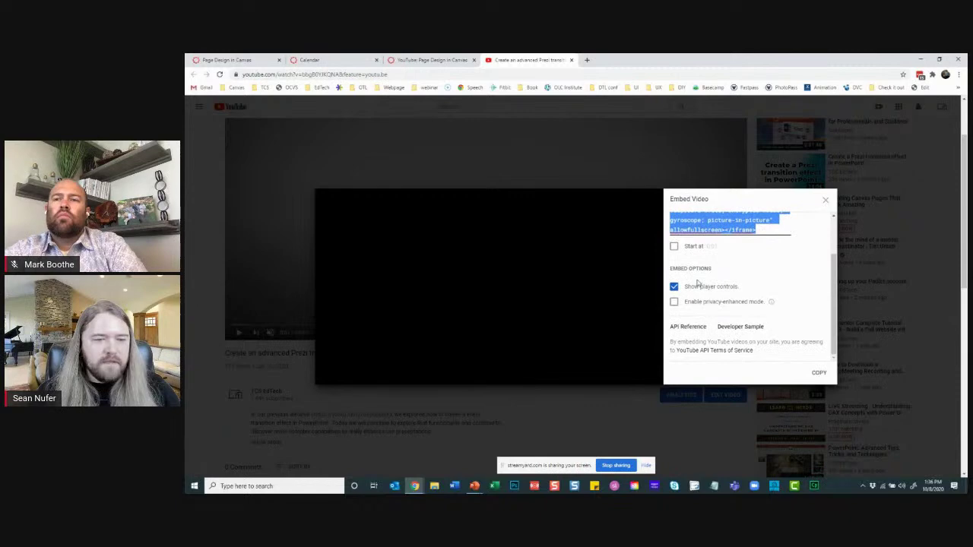
scroll(730, 304, "up", 2)
left_click(722, 223)
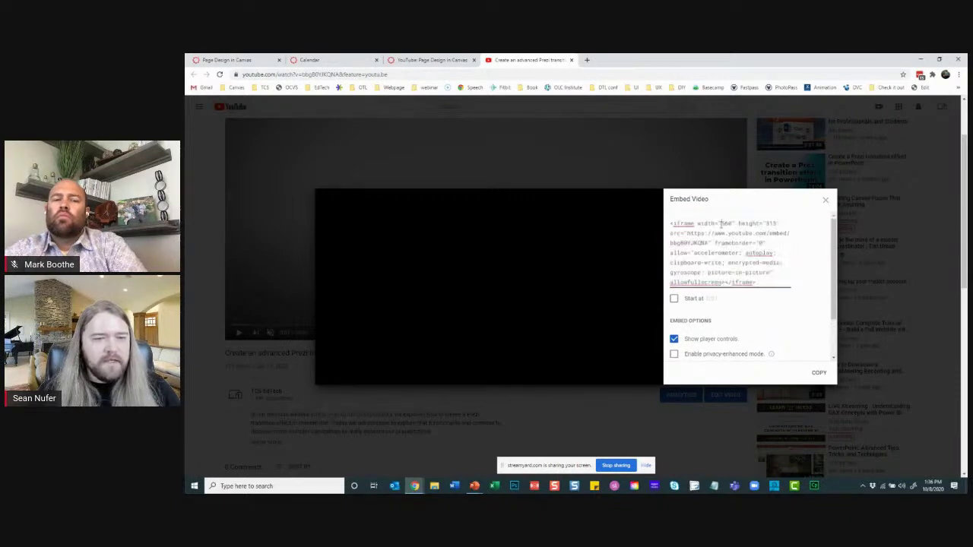
triple_click(727, 224)
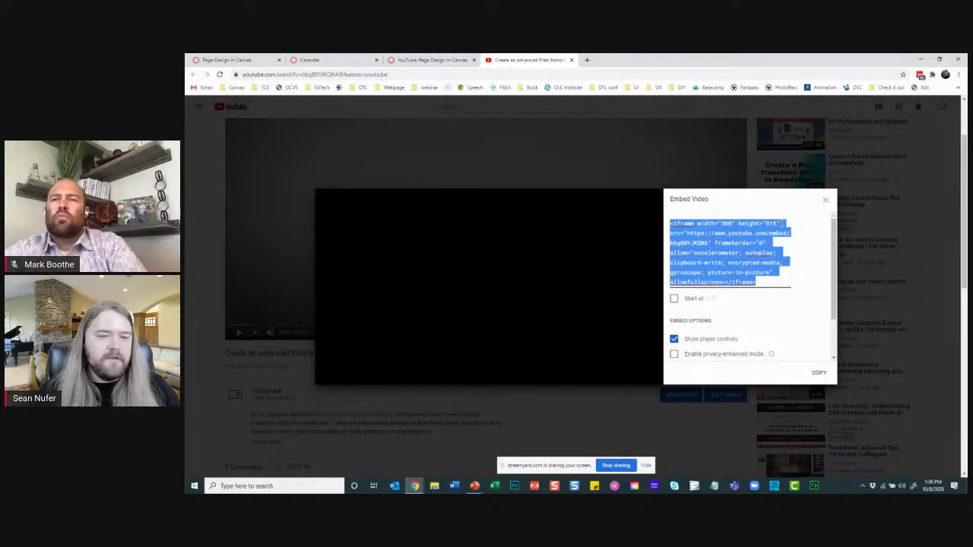
Step: Edit the HTML of the Canvas YouTube page, setting the embedded video's iframe width to 560 and height to 315
left_click(403, 61)
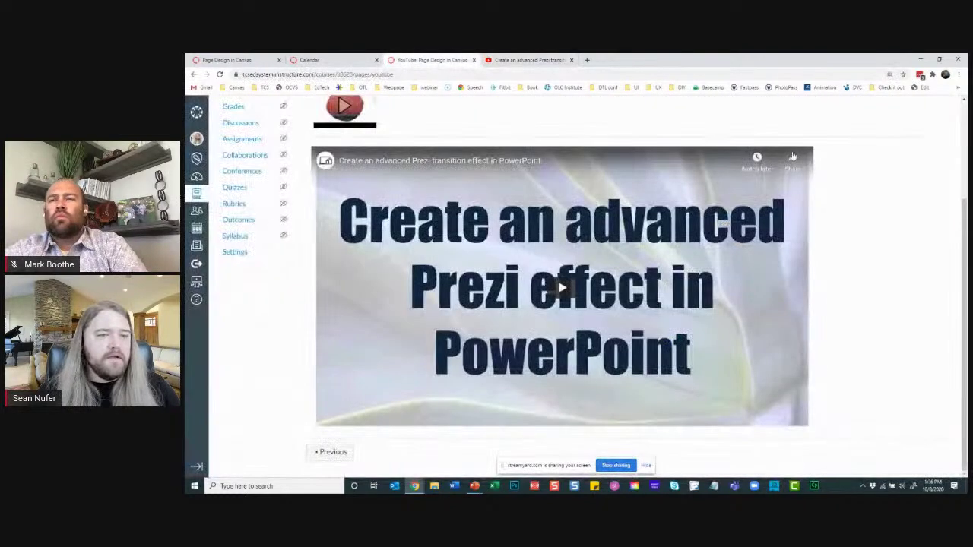
scroll(843, 352, "up", 3)
left_click(833, 146)
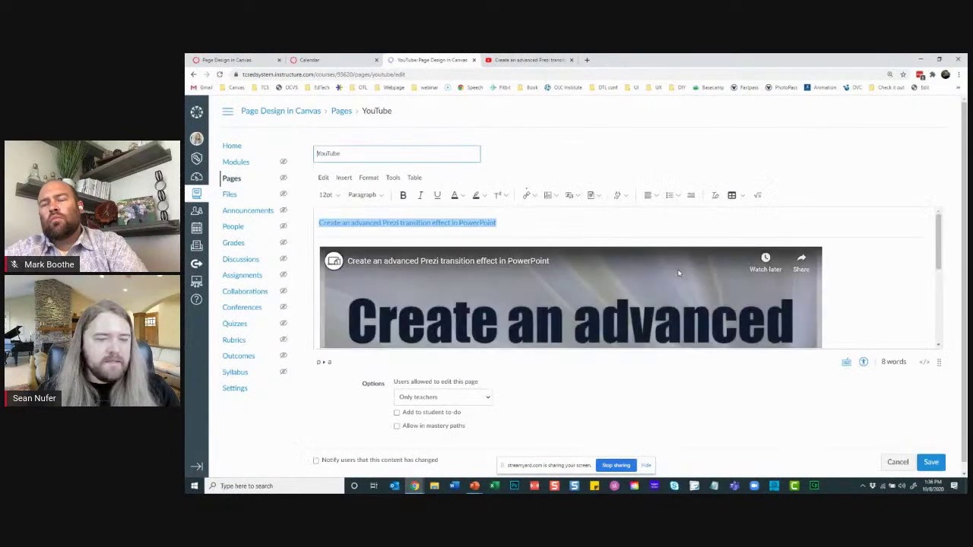
left_click(925, 362)
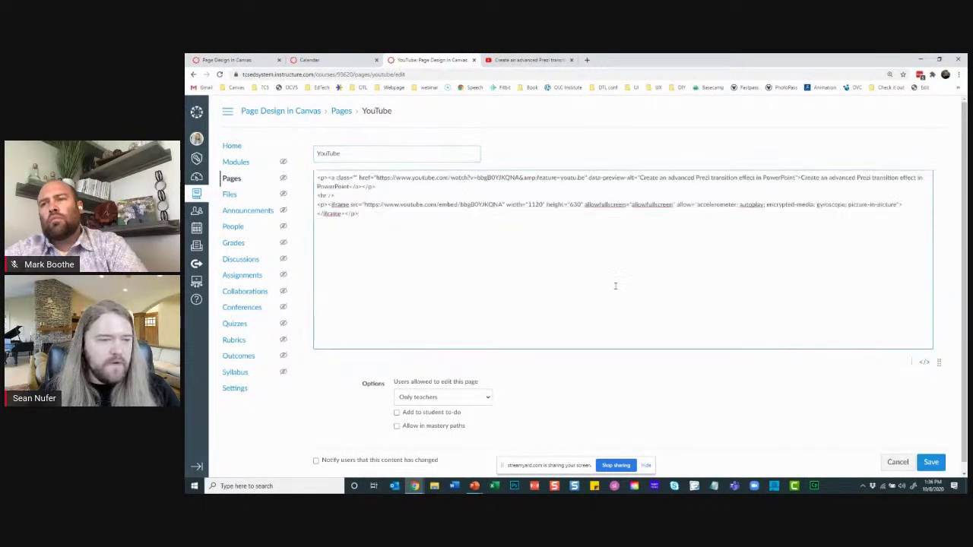
double_click(534, 204)
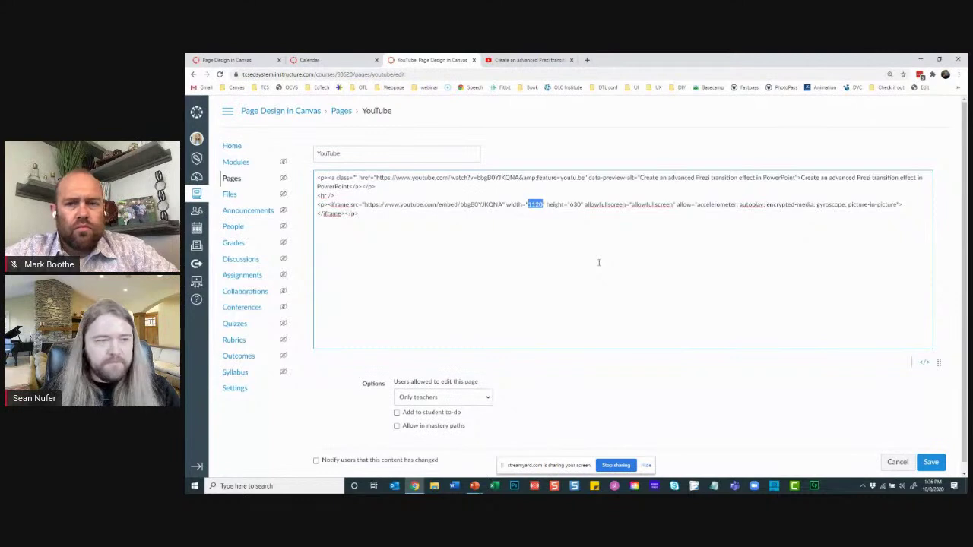
type("55")
type("0")
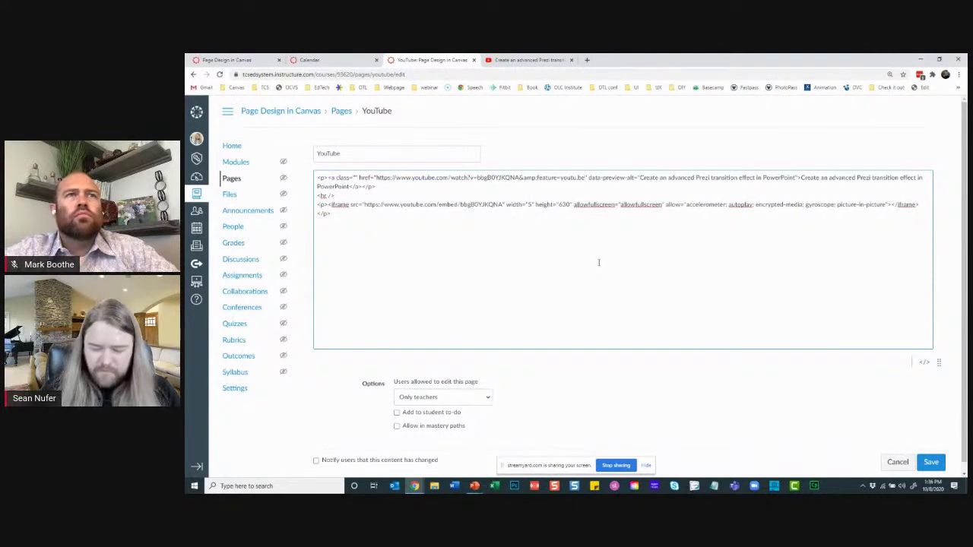
left_click_drag(567, 205, 579, 205)
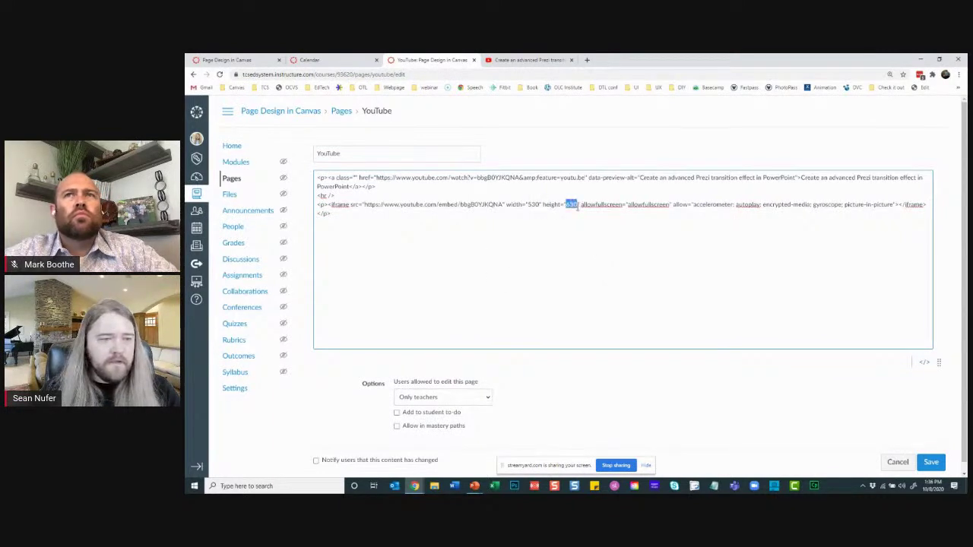
type("315")
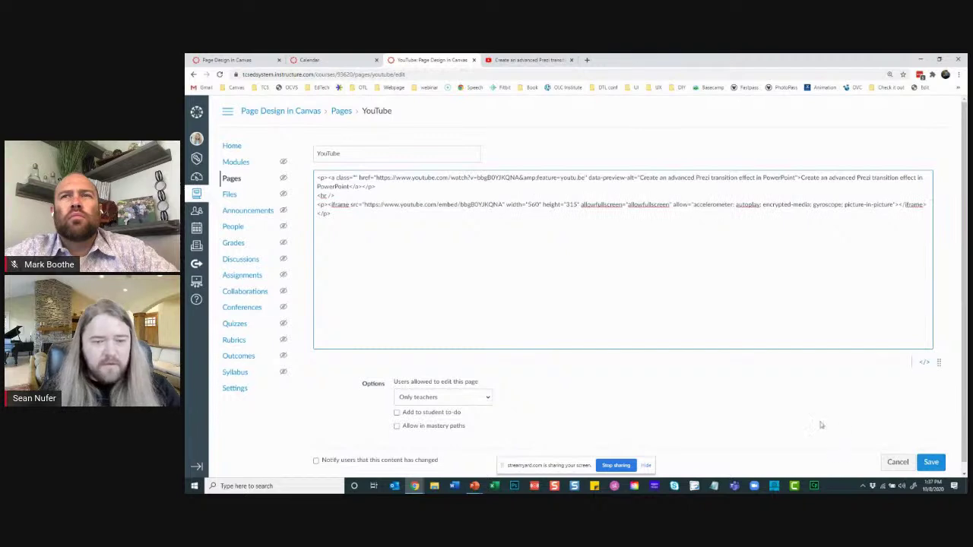
Step: Save the YouTube page and return to the course home page
left_click(930, 462)
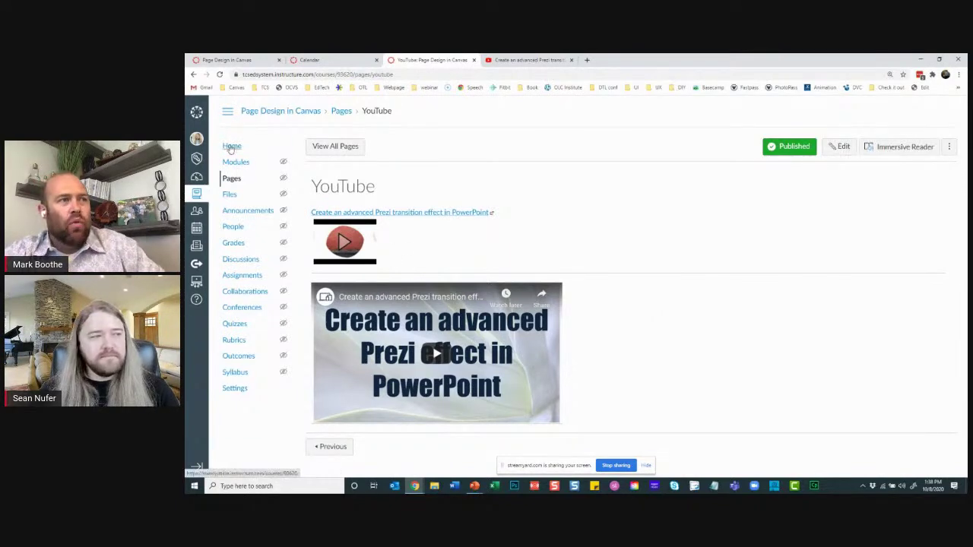
left_click(232, 148)
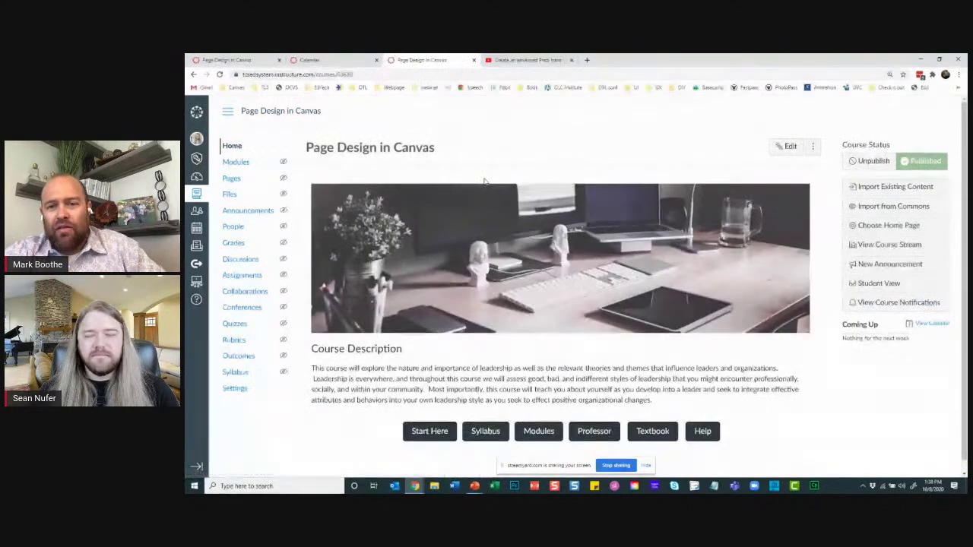